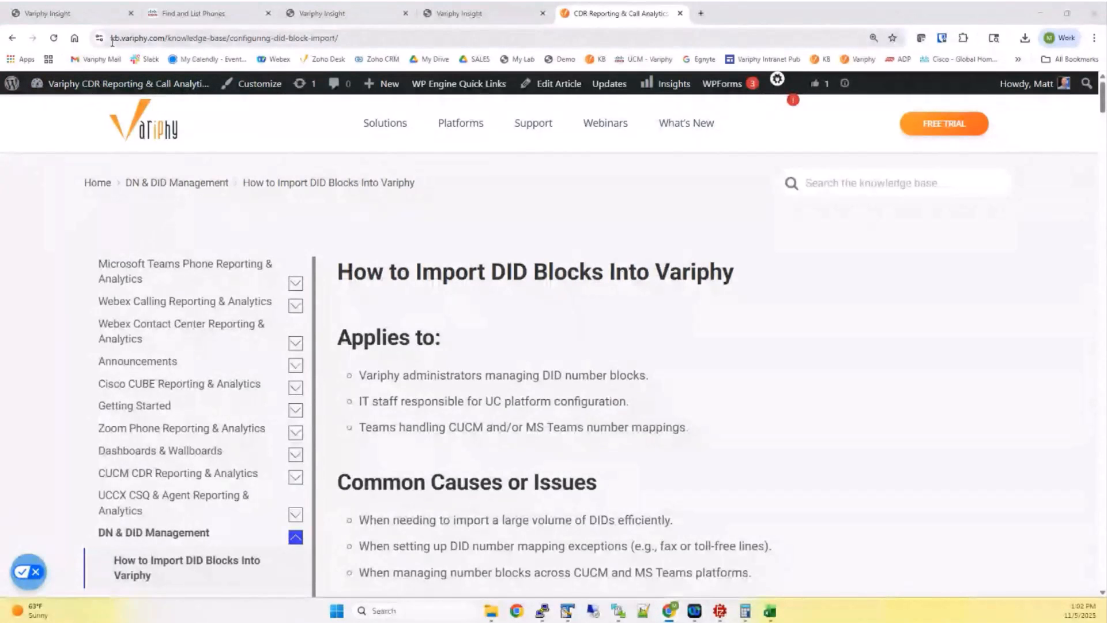
Scroll the DID block import article through Prepare the Import File to the Download CSV Template step
{"action": "left_click_drag", "start_coordinate": [111, 38], "coordinate": [162, 50]}
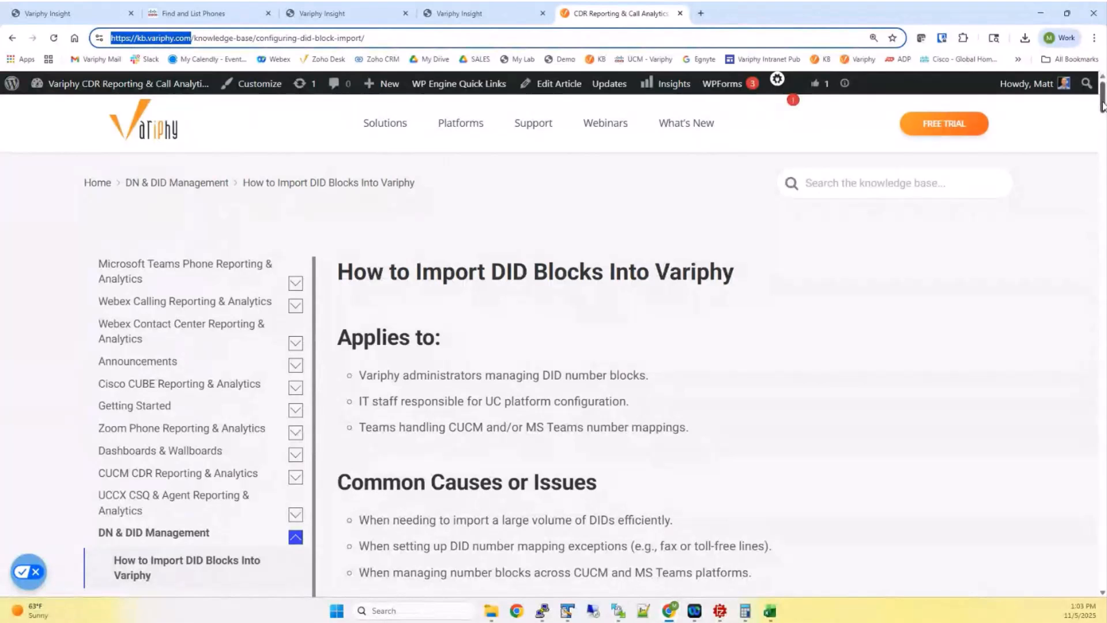
{"action": "left_click", "coordinate": [1103, 104]}
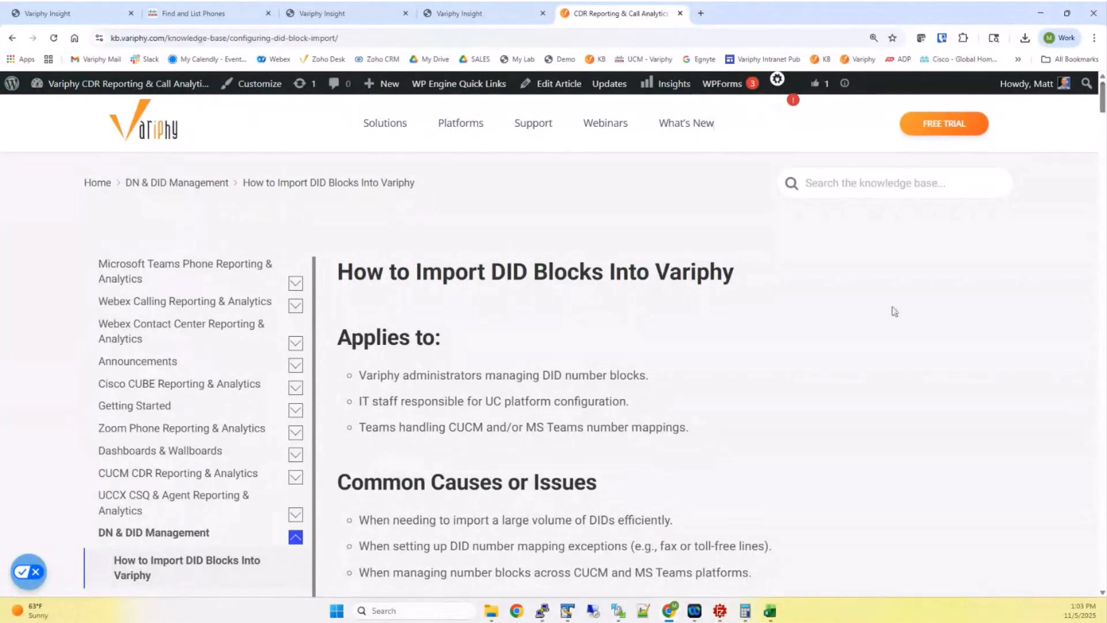
{"action": "scroll", "coordinate": [809, 337], "scroll_direction": "down", "scroll_amount": 1}
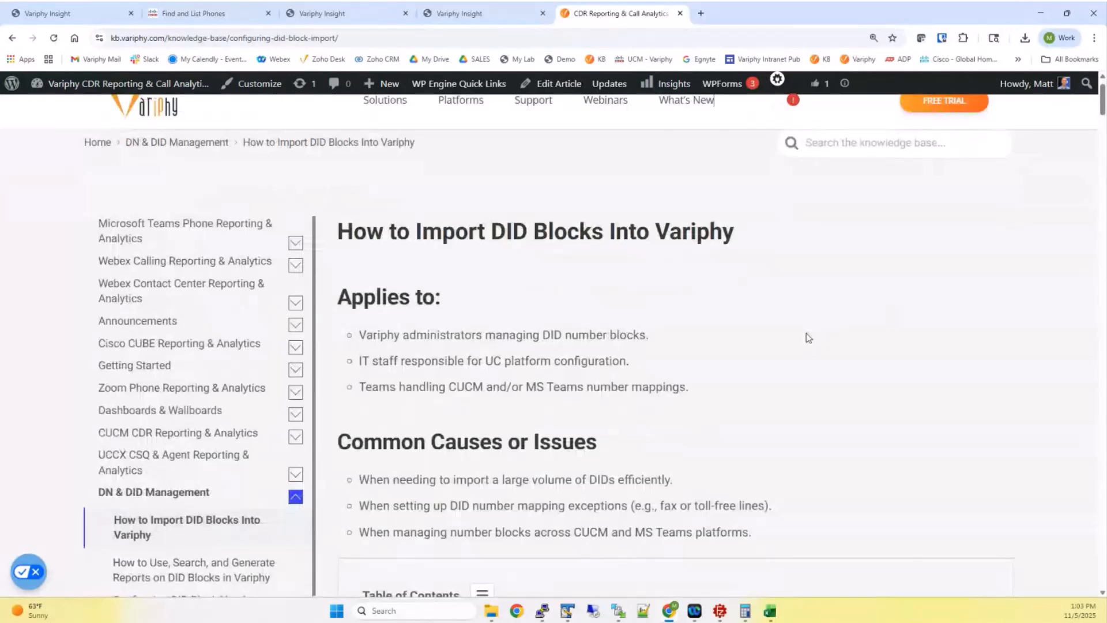
{"action": "scroll", "coordinate": [809, 338], "scroll_direction": "down", "scroll_amount": 5}
{"action": "scroll", "coordinate": [804, 336], "scroll_direction": "down", "scroll_amount": 2}
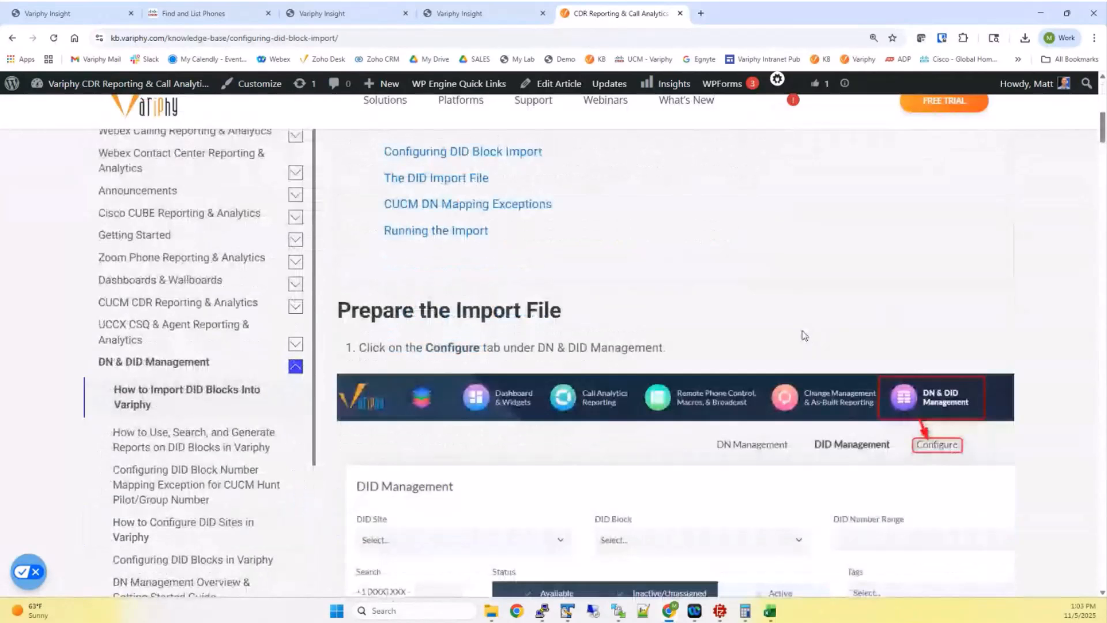
{"action": "scroll", "coordinate": [801, 330], "scroll_direction": "down", "scroll_amount": 1}
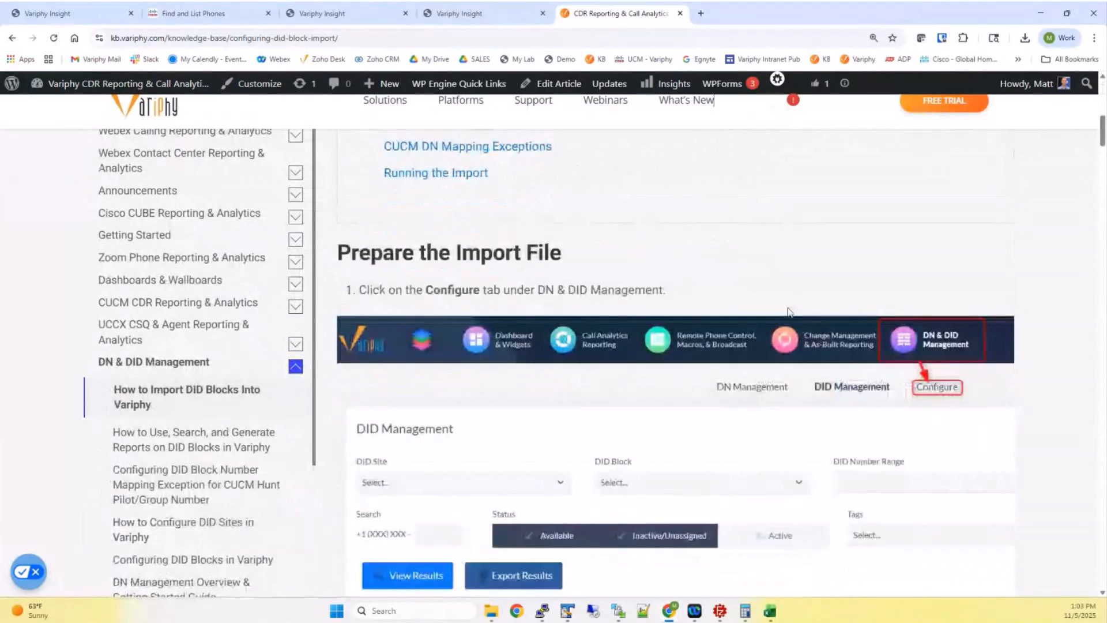
{"action": "scroll", "coordinate": [790, 312], "scroll_direction": "down", "scroll_amount": 2}
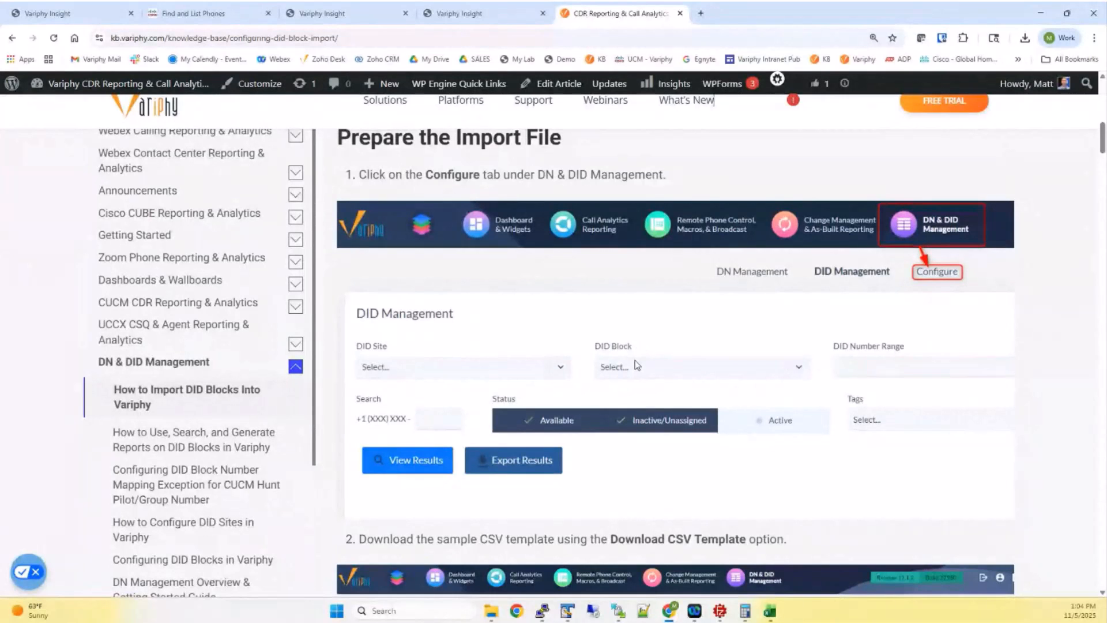
{"action": "scroll", "coordinate": [721, 350], "scroll_direction": "down", "scroll_amount": 5}
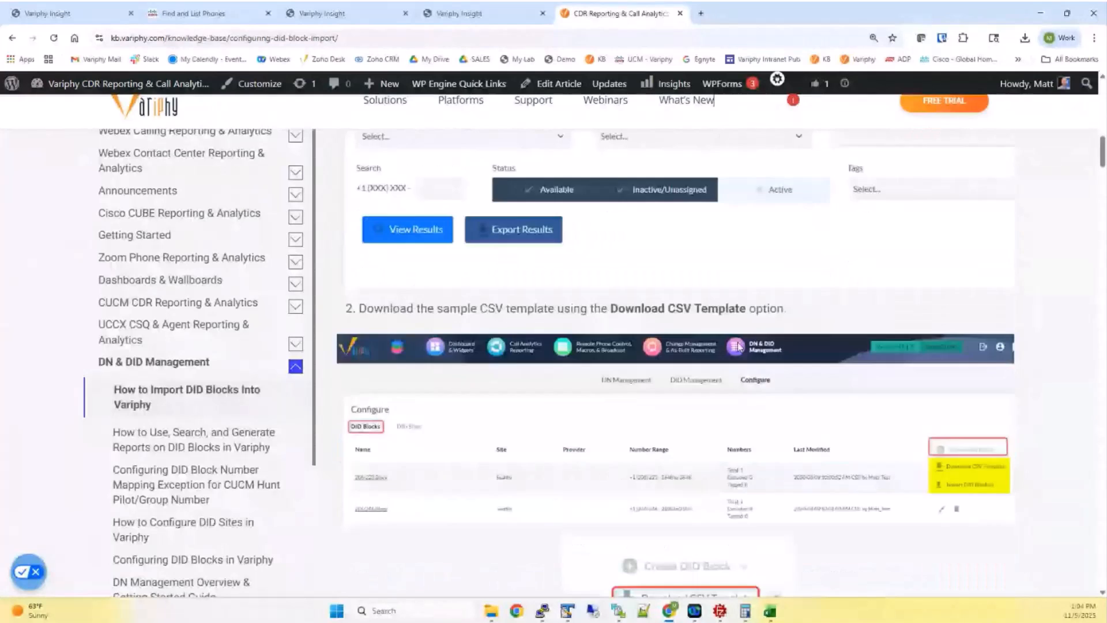
{"action": "scroll", "coordinate": [738, 346], "scroll_direction": "down", "scroll_amount": 2}
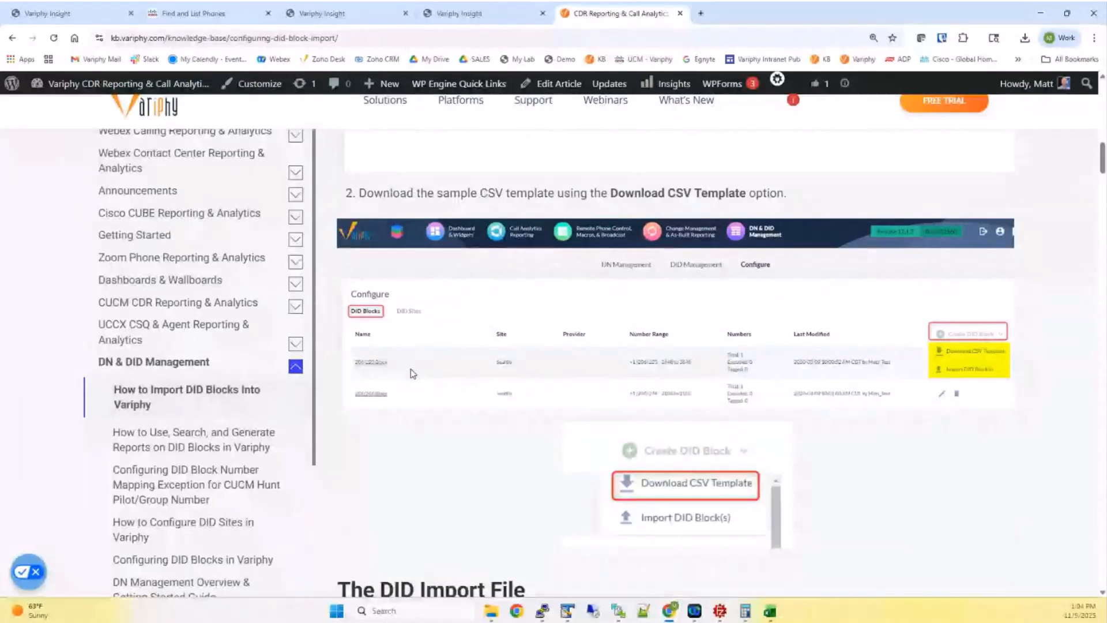
{"action": "scroll", "coordinate": [439, 423], "scroll_direction": "down", "scroll_amount": 1}
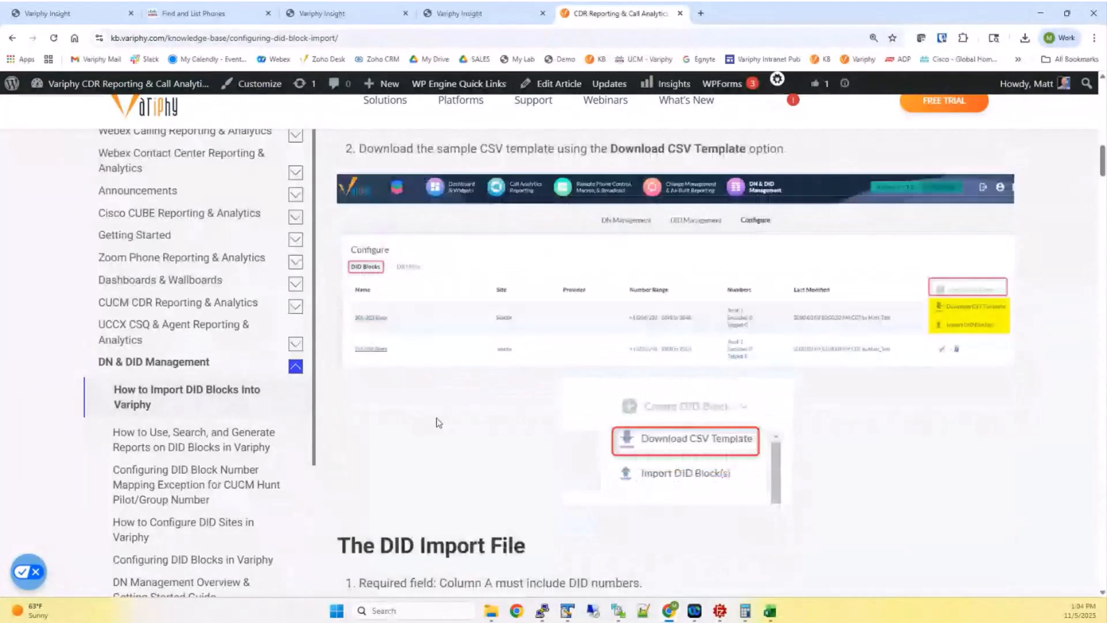
{"action": "scroll", "coordinate": [438, 422], "scroll_direction": "down", "scroll_amount": 3}
{"action": "scroll", "coordinate": [511, 399], "scroll_direction": "up", "scroll_amount": 4}
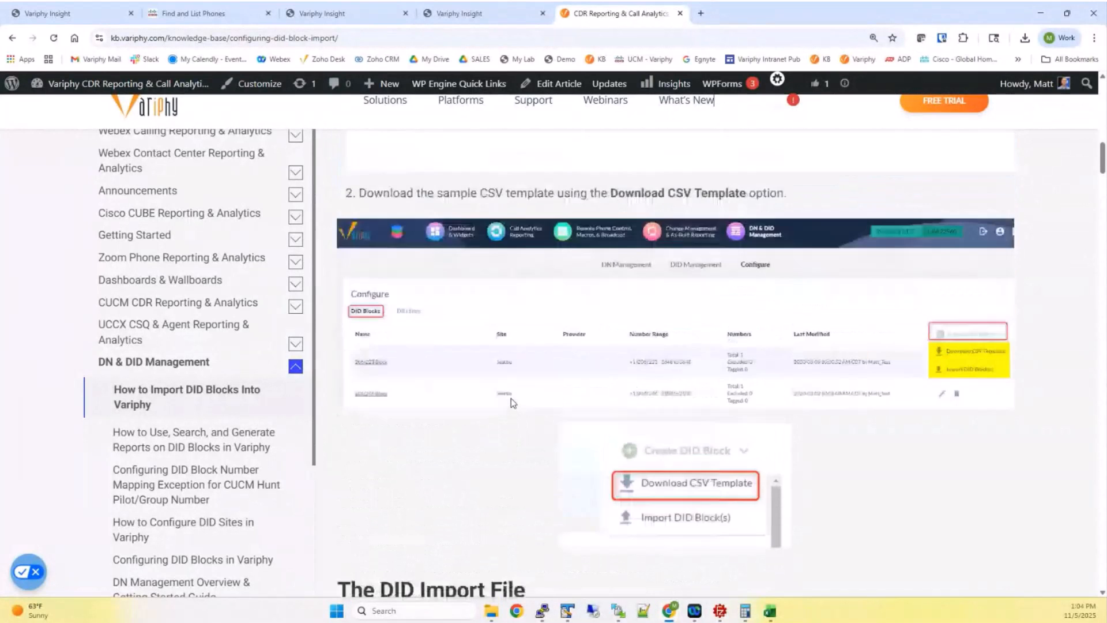
Go to Variphy Insight's DID Management page and check its still-empty DID Sites filter list
{"action": "left_click", "coordinate": [467, 13]}
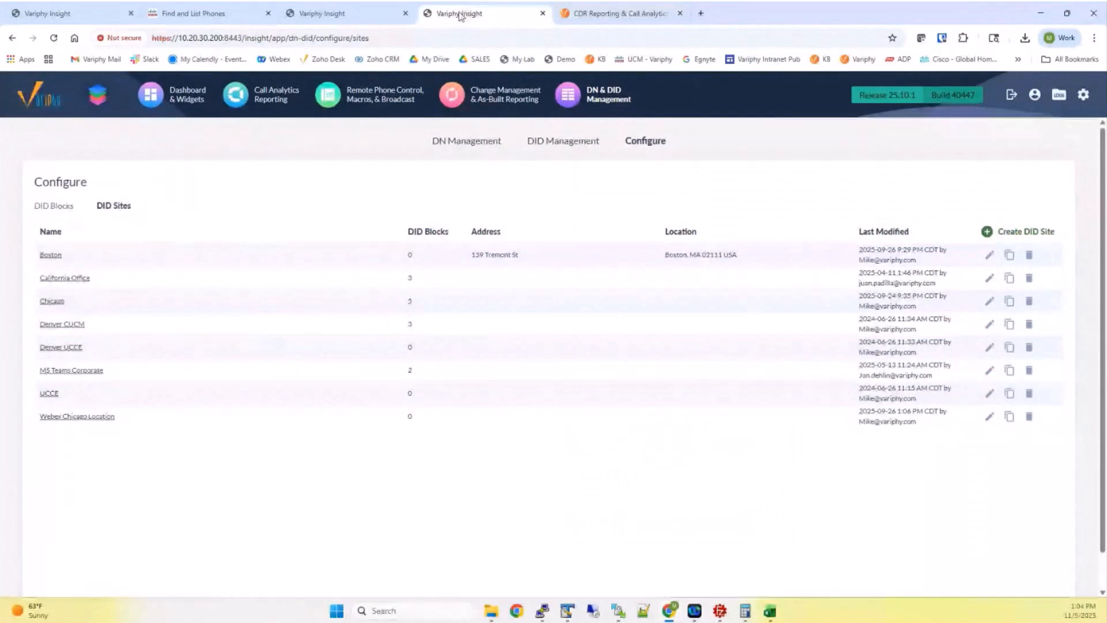
{"action": "left_click", "coordinate": [346, 13]}
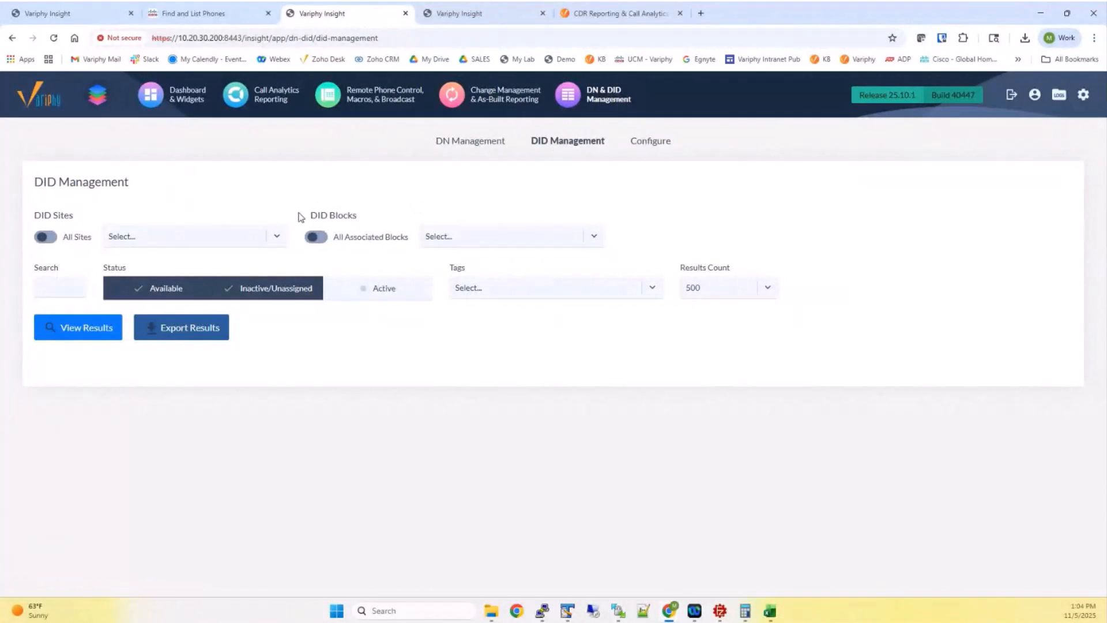
{"action": "left_click_drag", "start_coordinate": [300, 217], "coordinate": [358, 217]}
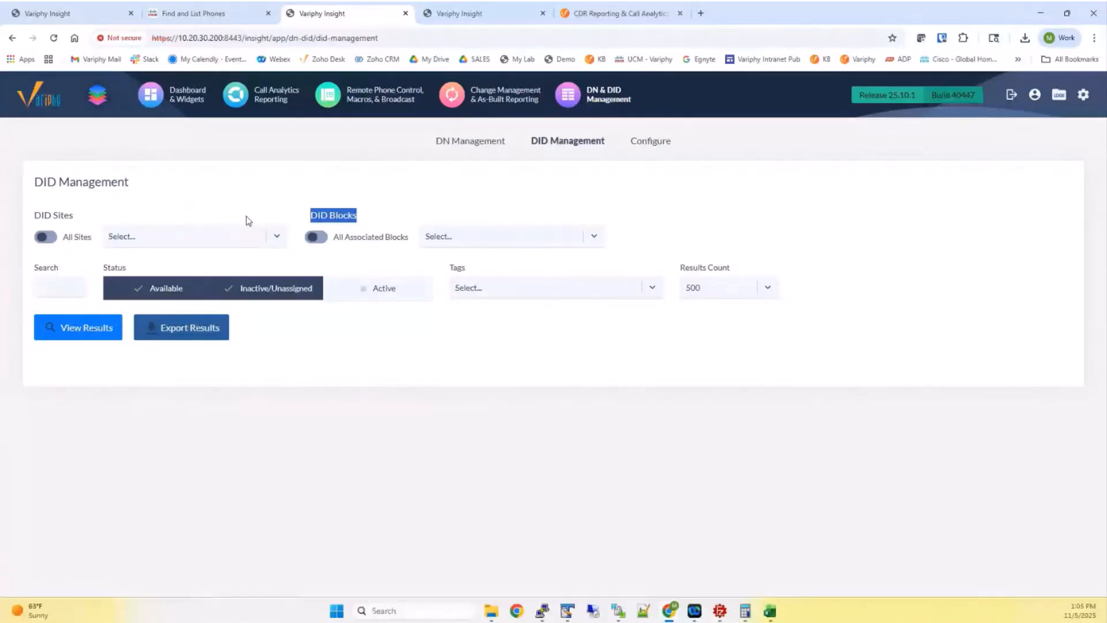
{"action": "left_click", "coordinate": [220, 244]}
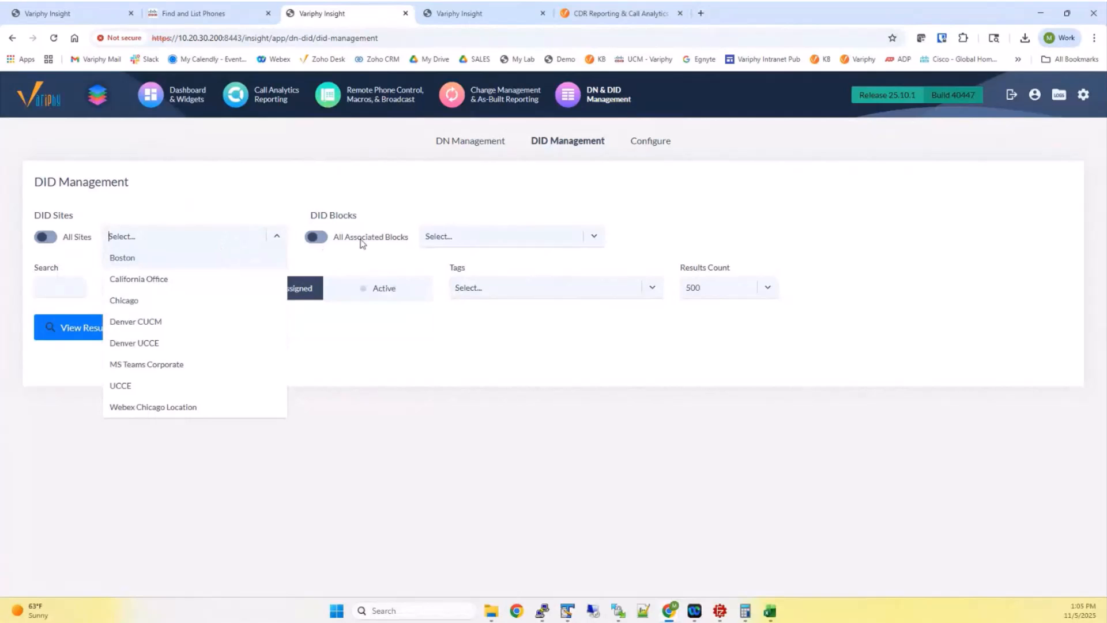
{"action": "left_click", "coordinate": [327, 189]}
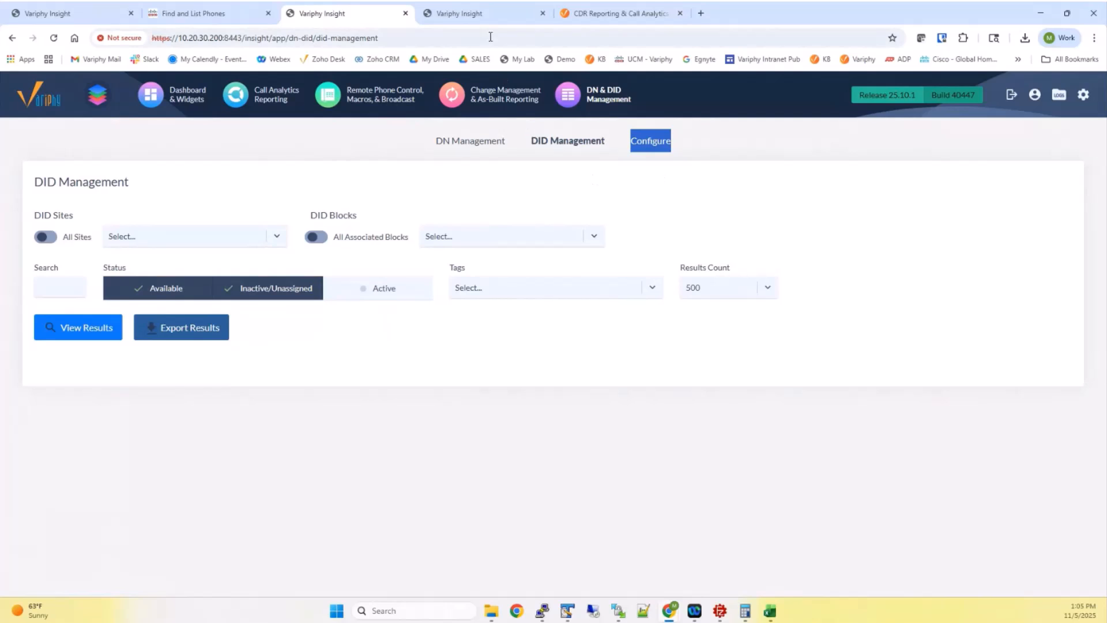
On the Configure DID Sites page, zoom the browser in and start creating a new DID site
{"action": "left_click", "coordinate": [472, 12]}
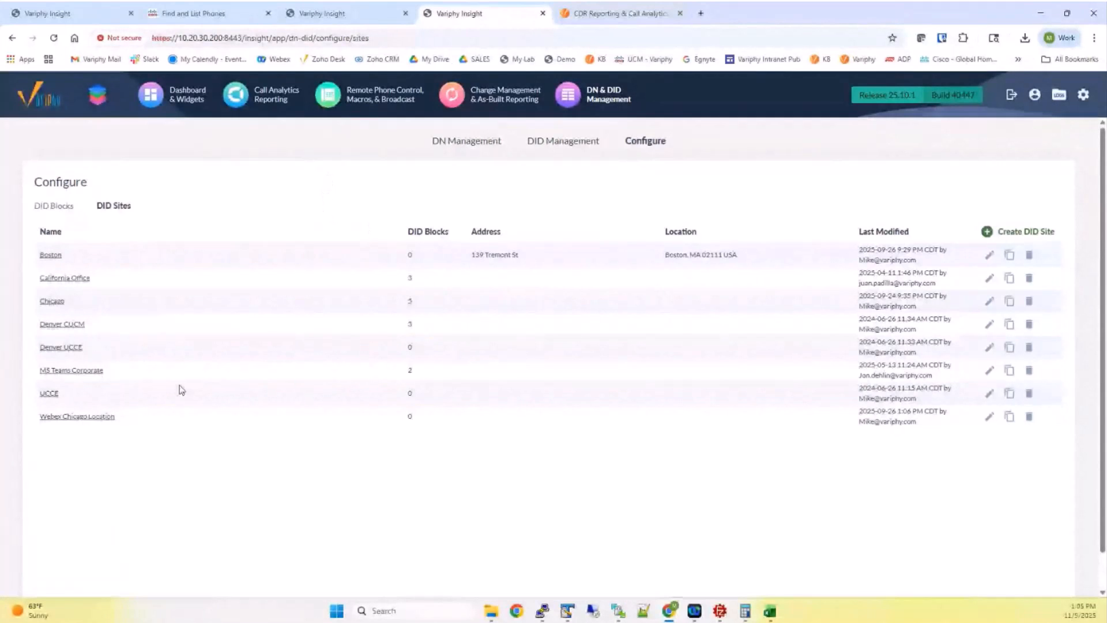
{"action": "key", "text": "ctrl+plus"}
{"action": "key", "text": "ctrl+plus"}
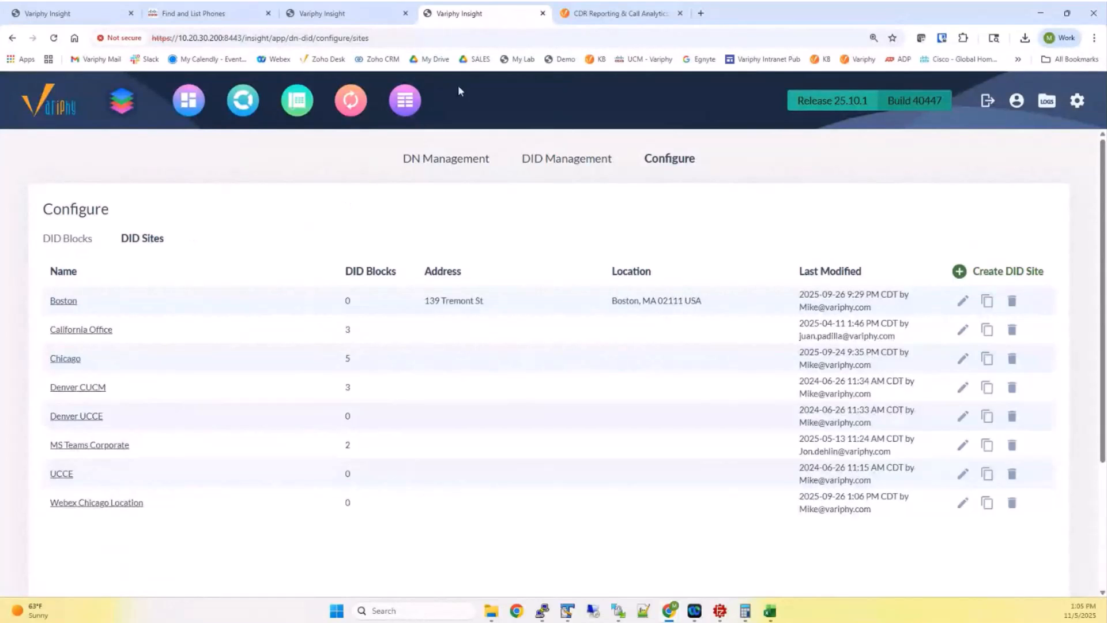
{"action": "left_click", "coordinate": [52, 240]}
{"action": "left_click_drag", "start_coordinate": [52, 240], "coordinate": [181, 242]}
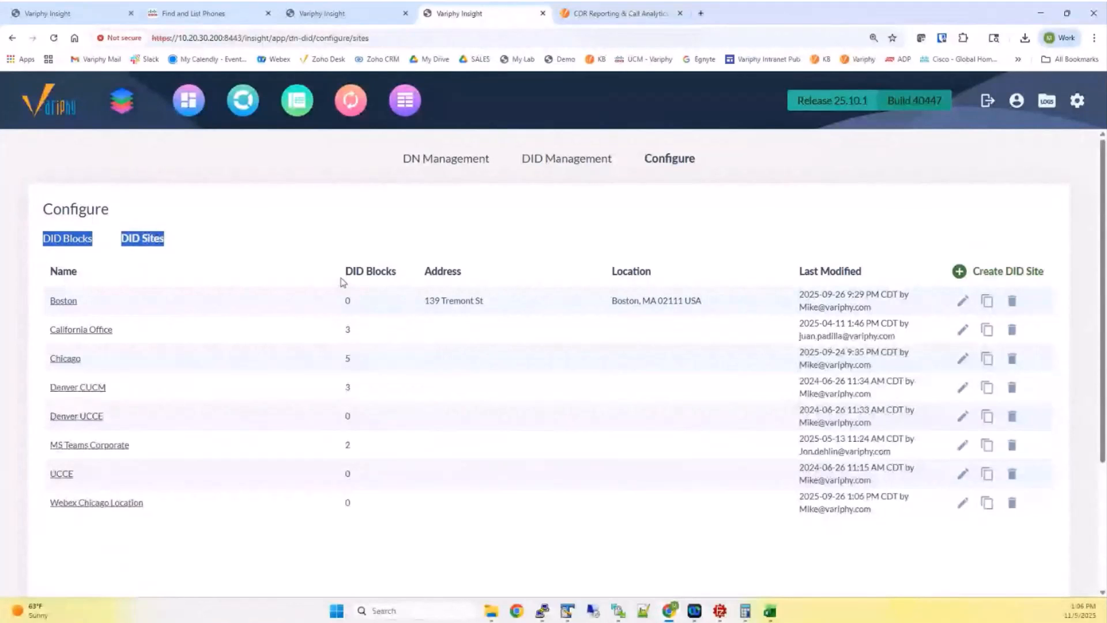
{"action": "left_click", "coordinate": [962, 273]}
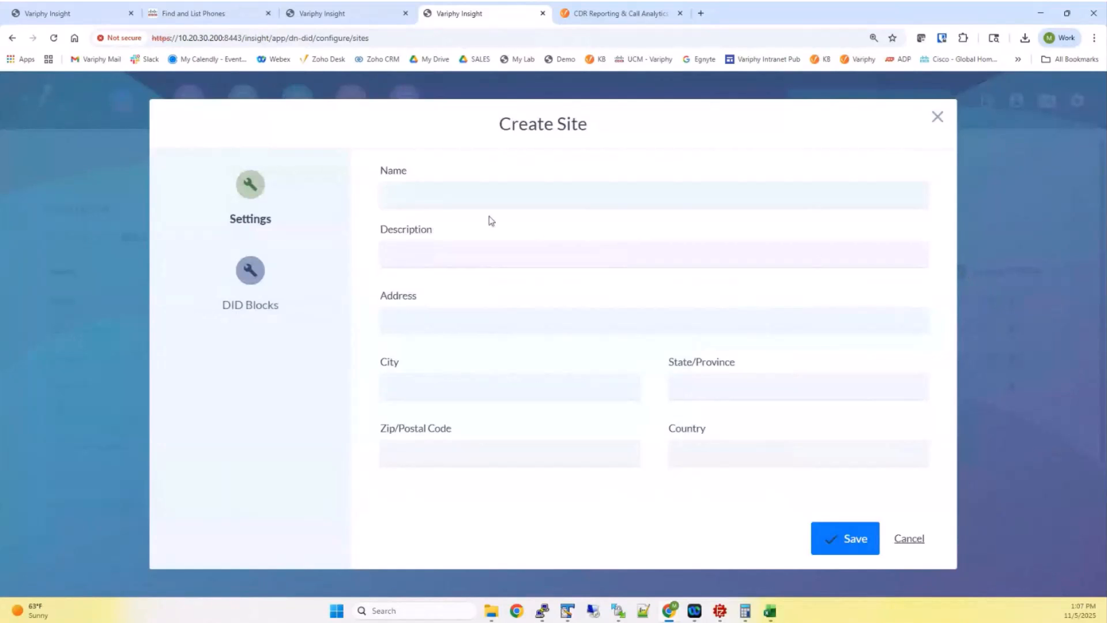
Name the new DID site 'Matt Site Test' and save it with no DID blocks
{"action": "left_click", "coordinate": [470, 200]}
{"action": "type", "text": "Matt Site Test"}
{"action": "left_click_drag", "start_coordinate": [387, 231], "coordinate": [414, 232]}
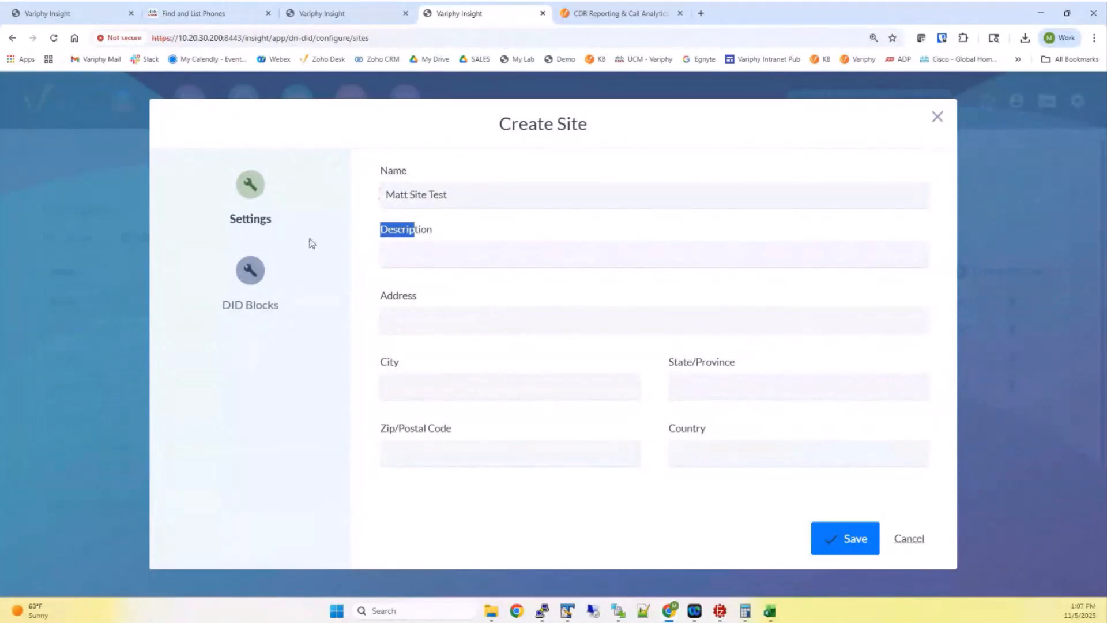
{"action": "left_click", "coordinate": [250, 271]}
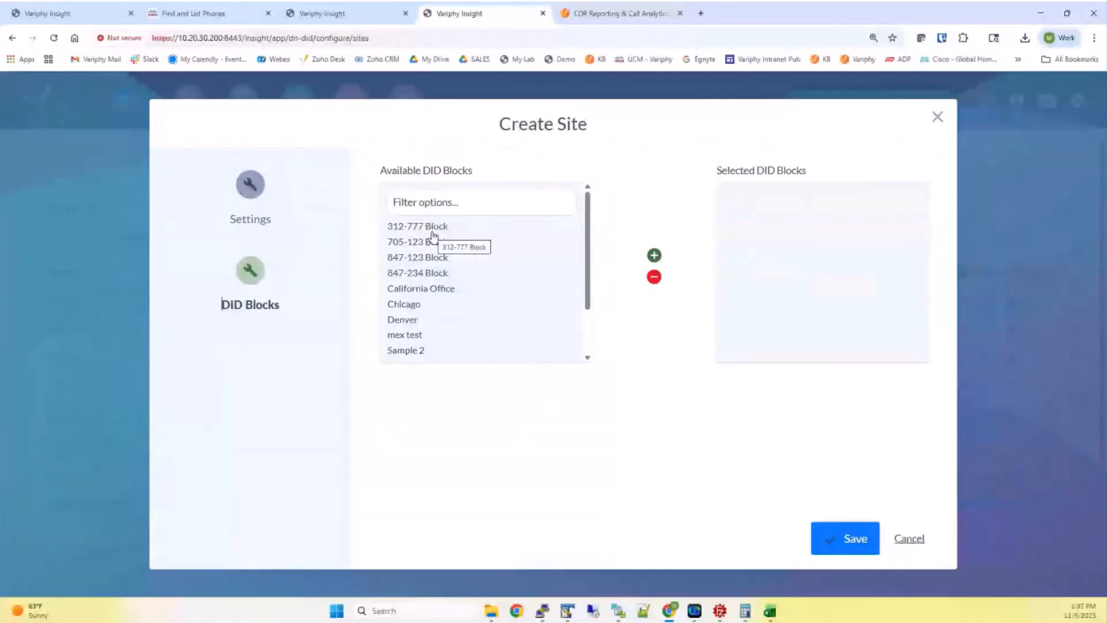
{"action": "left_click", "coordinate": [250, 185]}
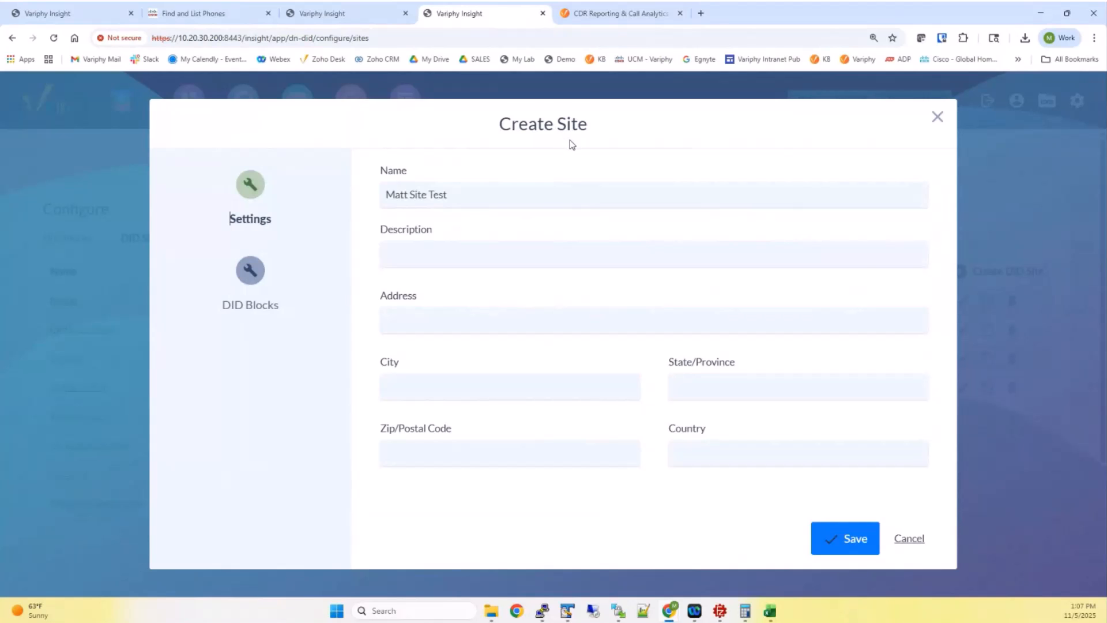
{"action": "left_click", "coordinate": [855, 539]}
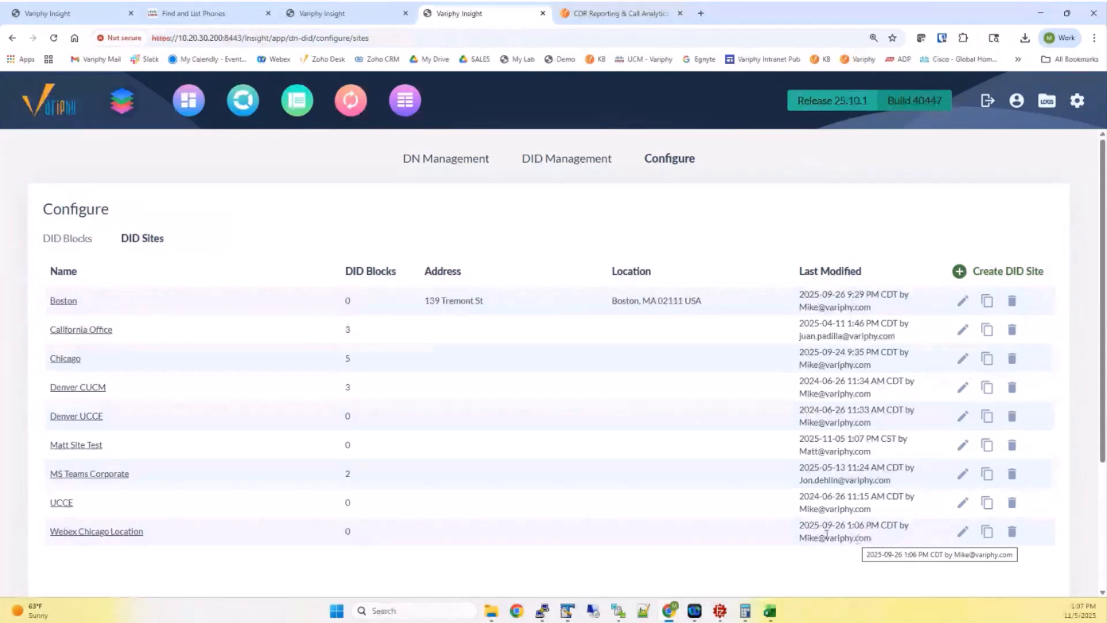
{"action": "mouse_move", "coordinate": [44, 450]}
{"action": "left_mouse_down"}
{"action": "mouse_move", "coordinate": [114, 452]}
{"action": "mouse_move", "coordinate": [50, 450]}
{"action": "left_mouse_up"}
{"action": "left_click", "coordinate": [118, 452]}
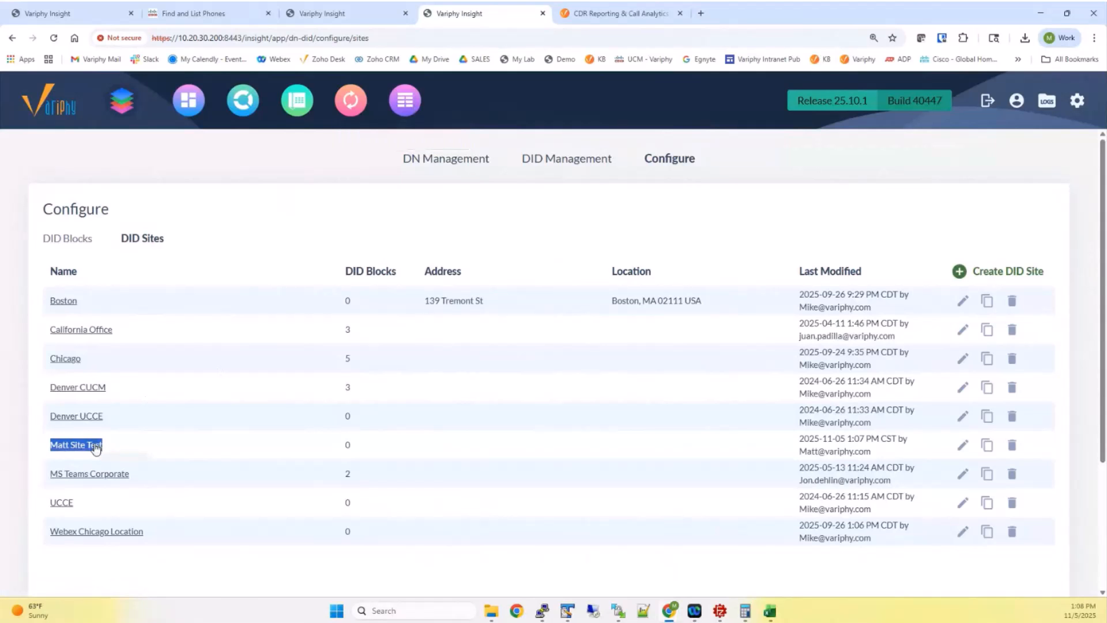
Filter the DID Blocks list by Matt Site Test (none found), then view the Cisco CM phone list
{"action": "left_click", "coordinate": [68, 244]}
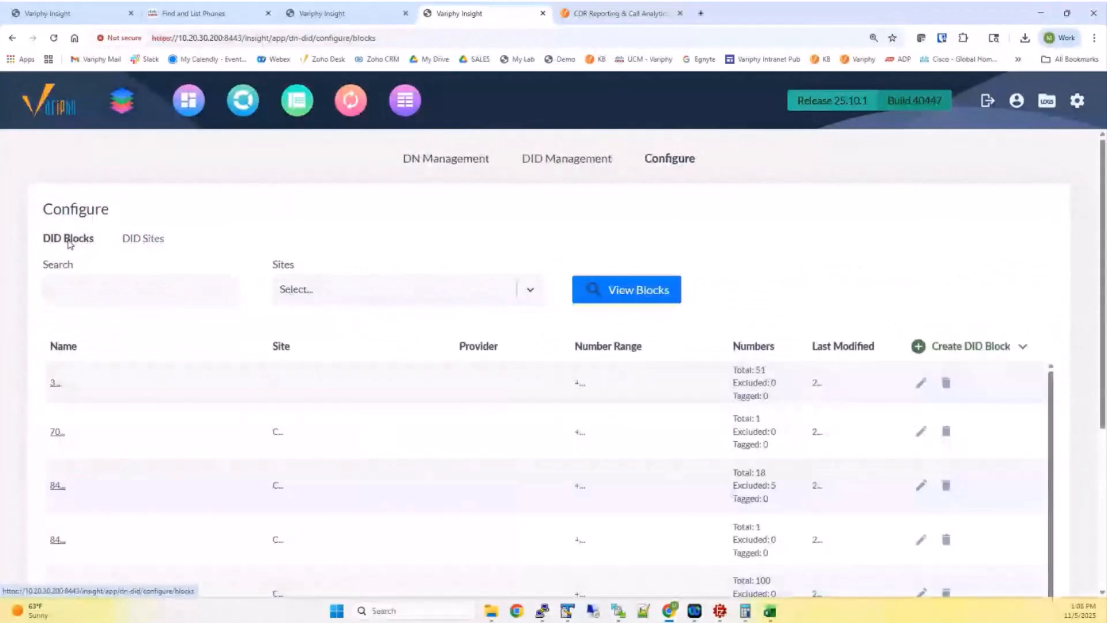
{"action": "left_click", "coordinate": [459, 297]}
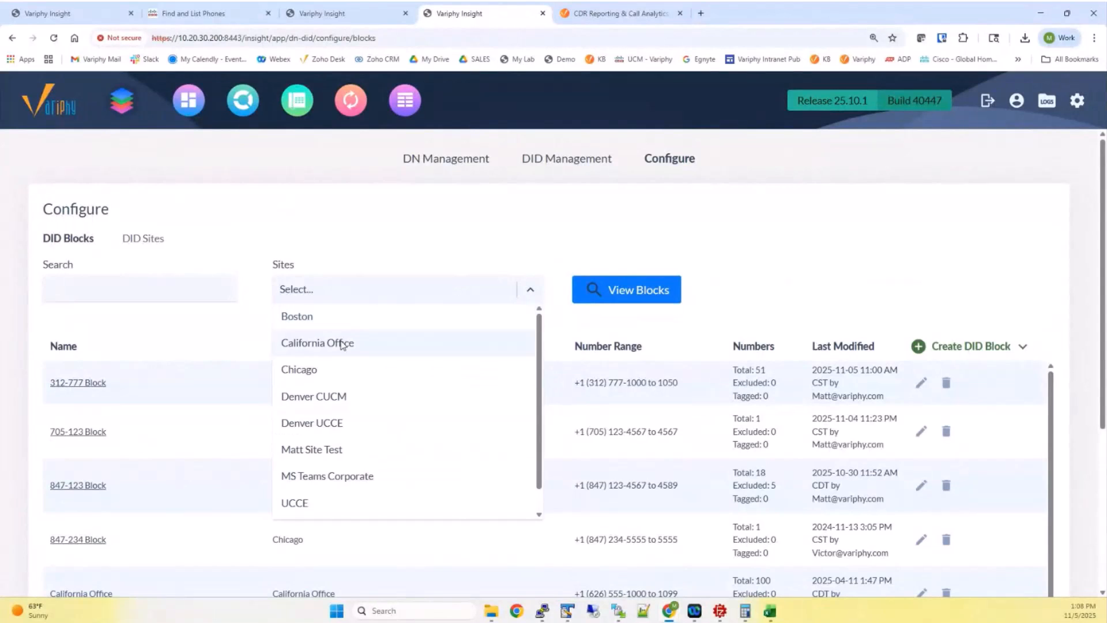
{"action": "left_click", "coordinate": [312, 452]}
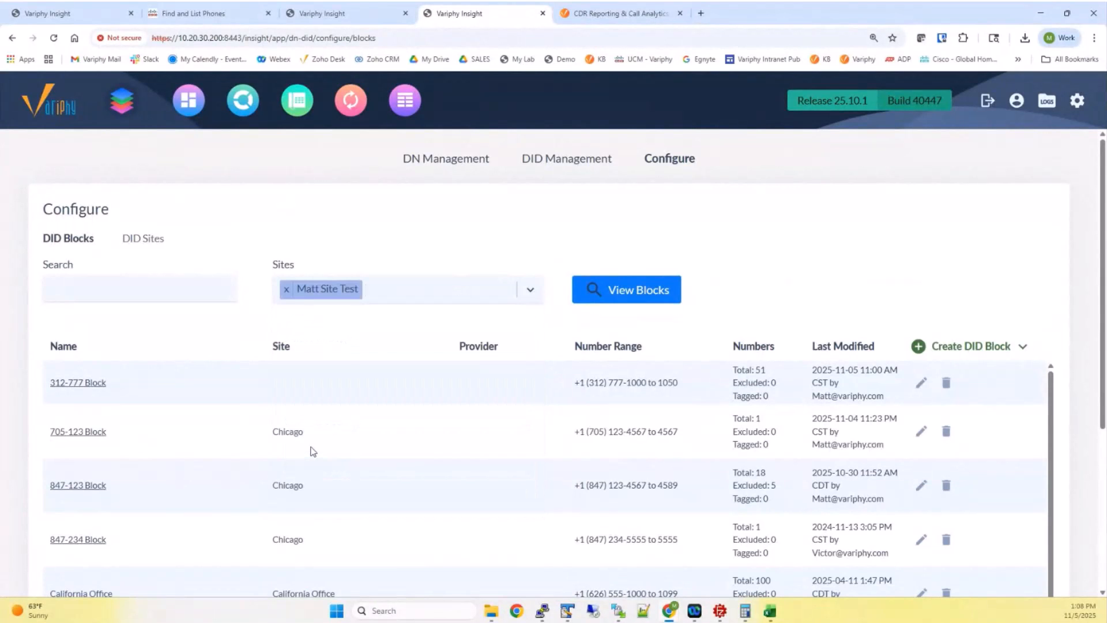
{"action": "left_click", "coordinate": [598, 295]}
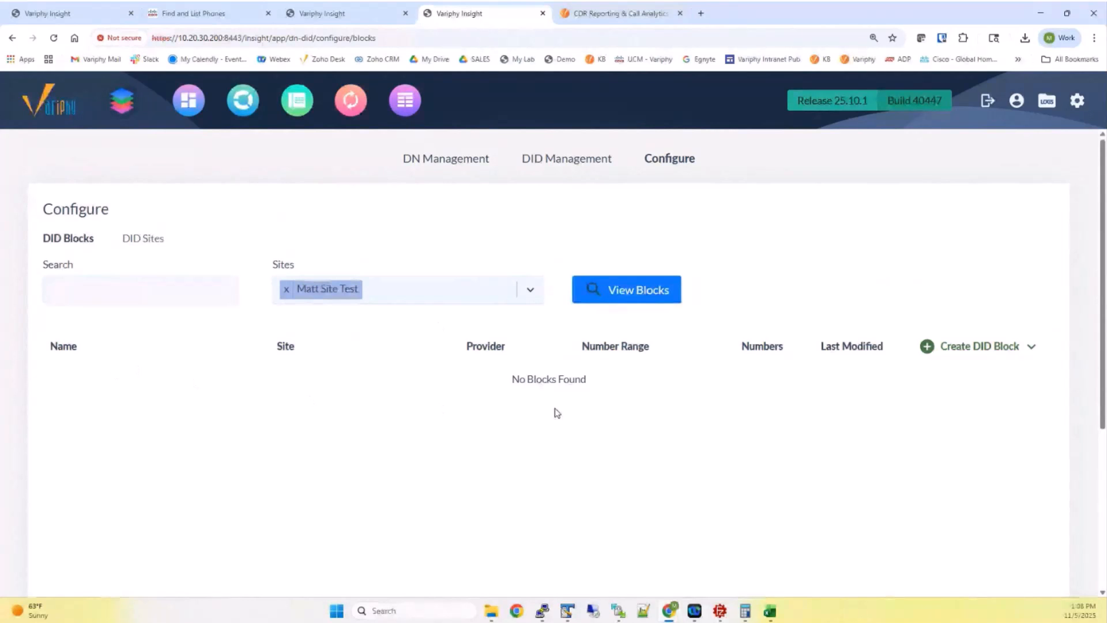
{"action": "left_click", "coordinate": [214, 18]}
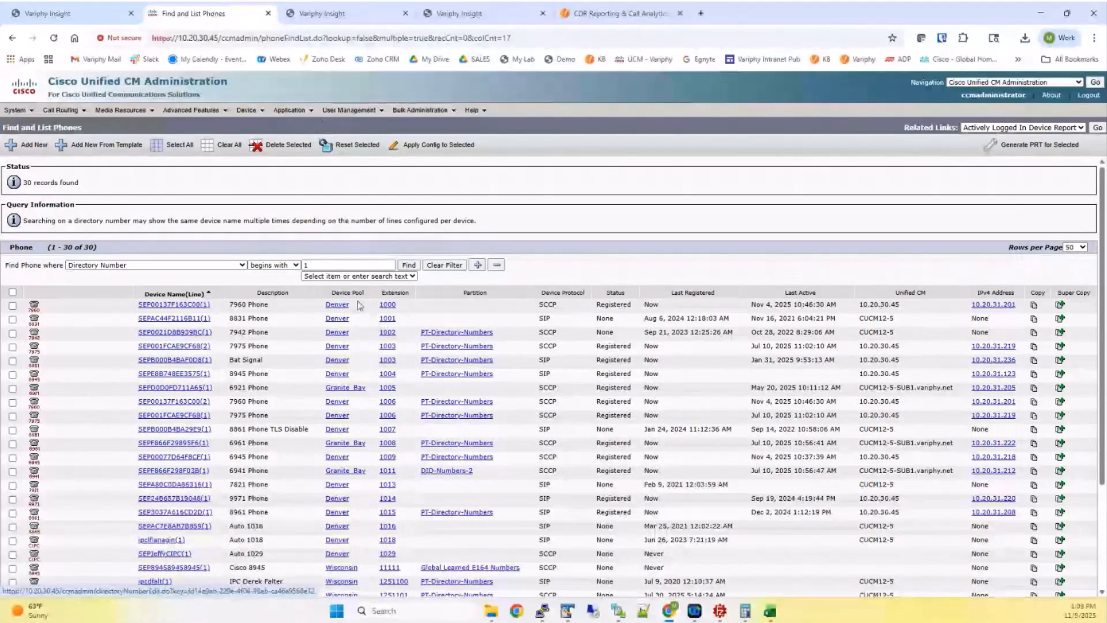
Leave the Cisco CM phone list and return to Variphy Insight's DN Management page
{"action": "left_click", "coordinate": [83, 15]}
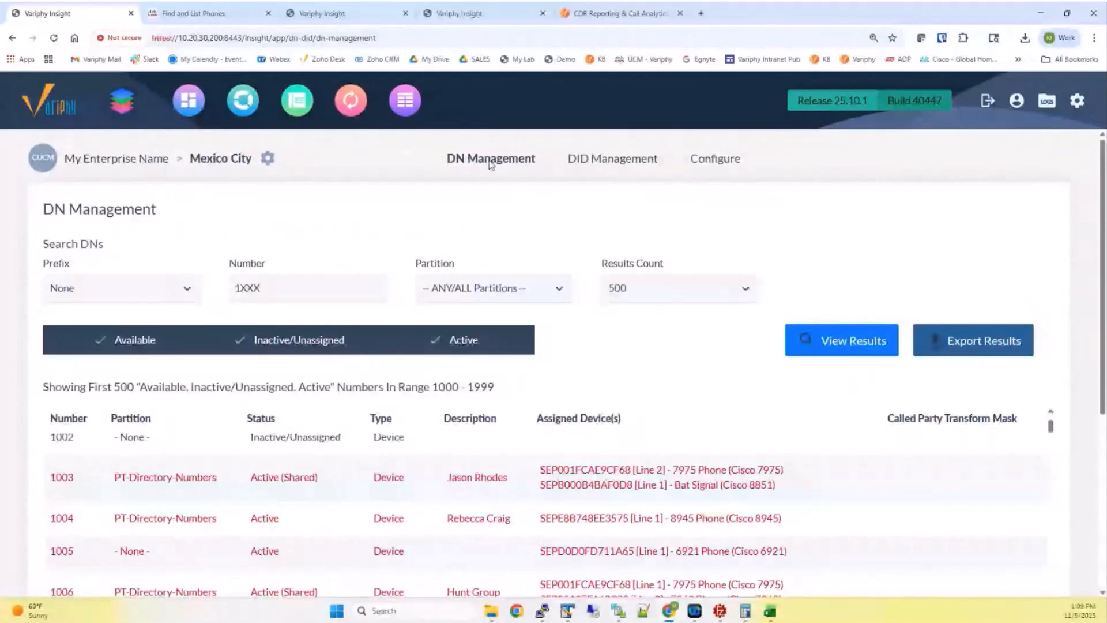
{"action": "left_click", "coordinate": [302, 286]}
{"action": "left_click_drag", "start_coordinate": [302, 286], "coordinate": [228, 291]}
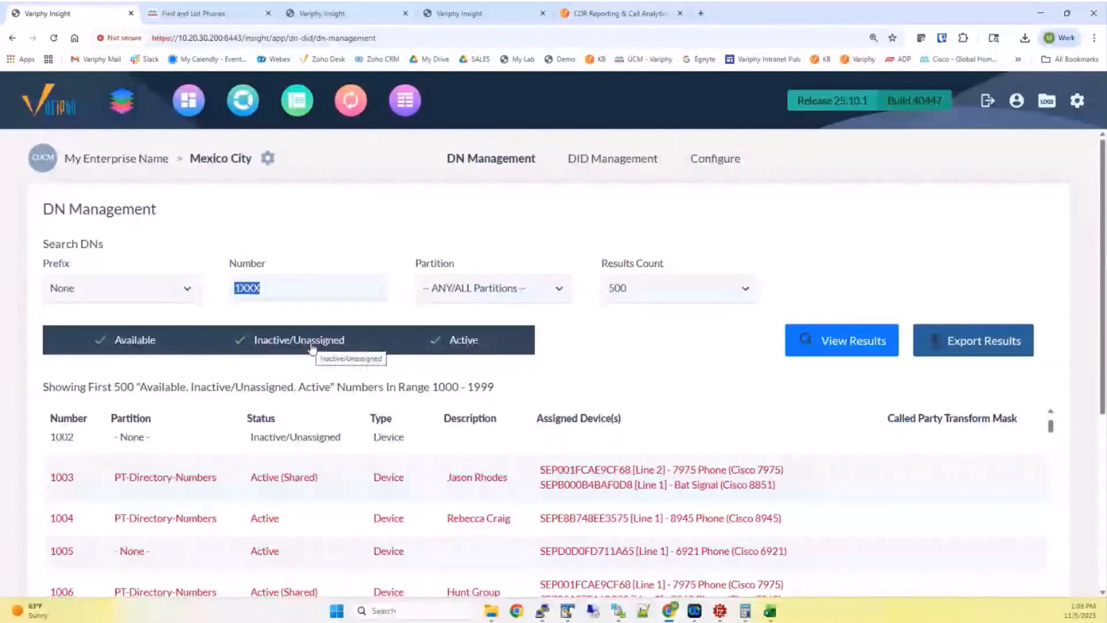
{"action": "left_click", "coordinate": [202, 21]}
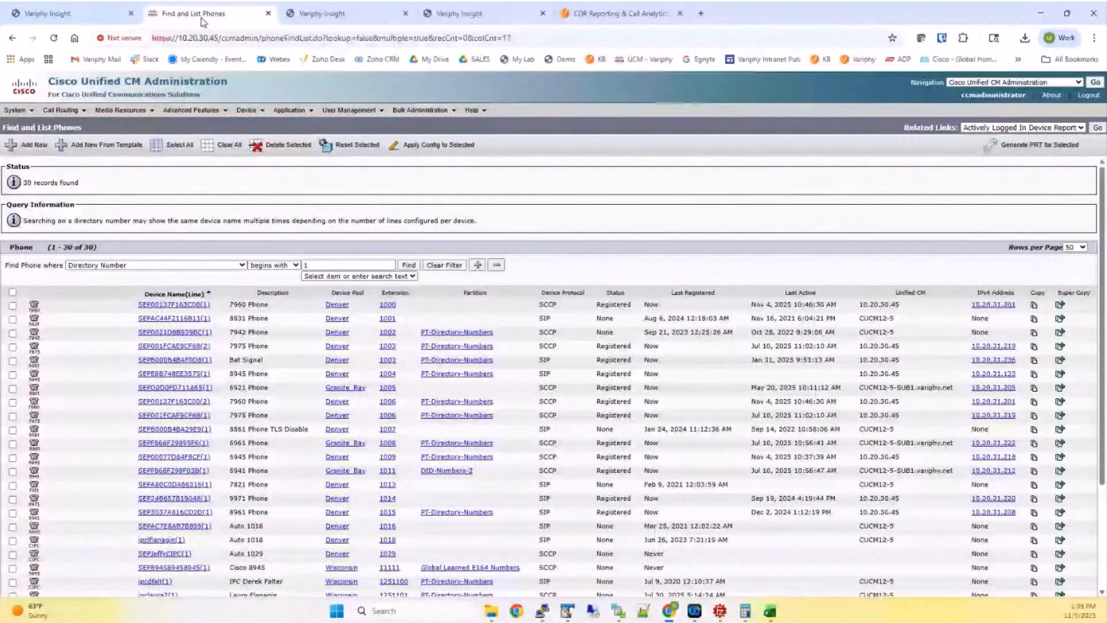
{"action": "left_click", "coordinate": [70, 16]}
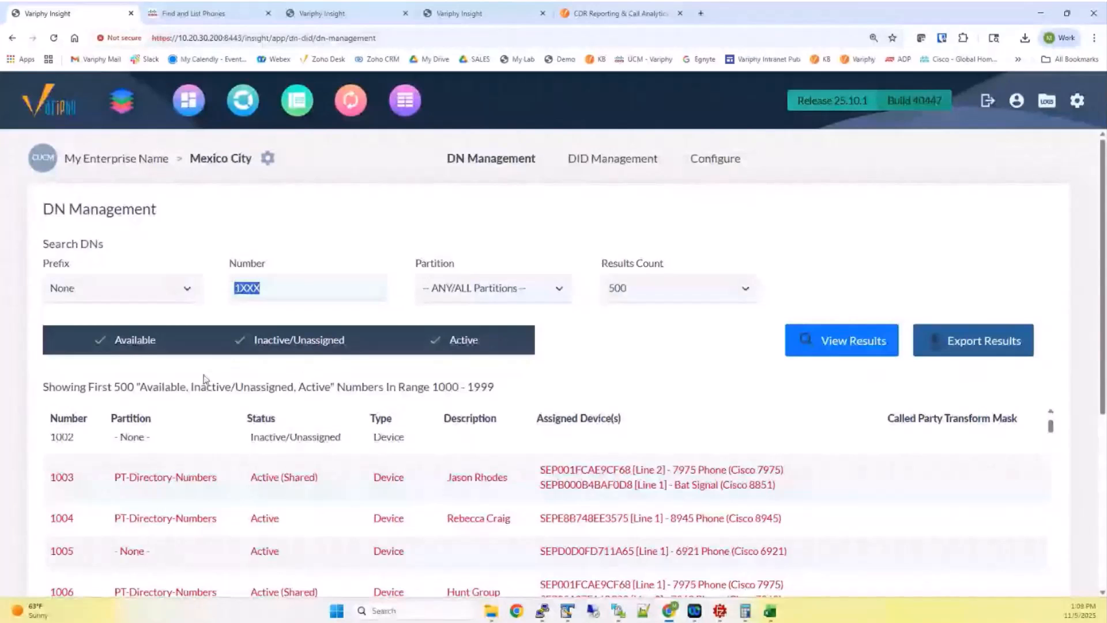
{"action": "scroll", "coordinate": [204, 379], "scroll_direction": "down", "scroll_amount": 1}
{"action": "scroll", "coordinate": [203, 381], "scroll_direction": "down", "scroll_amount": 2}
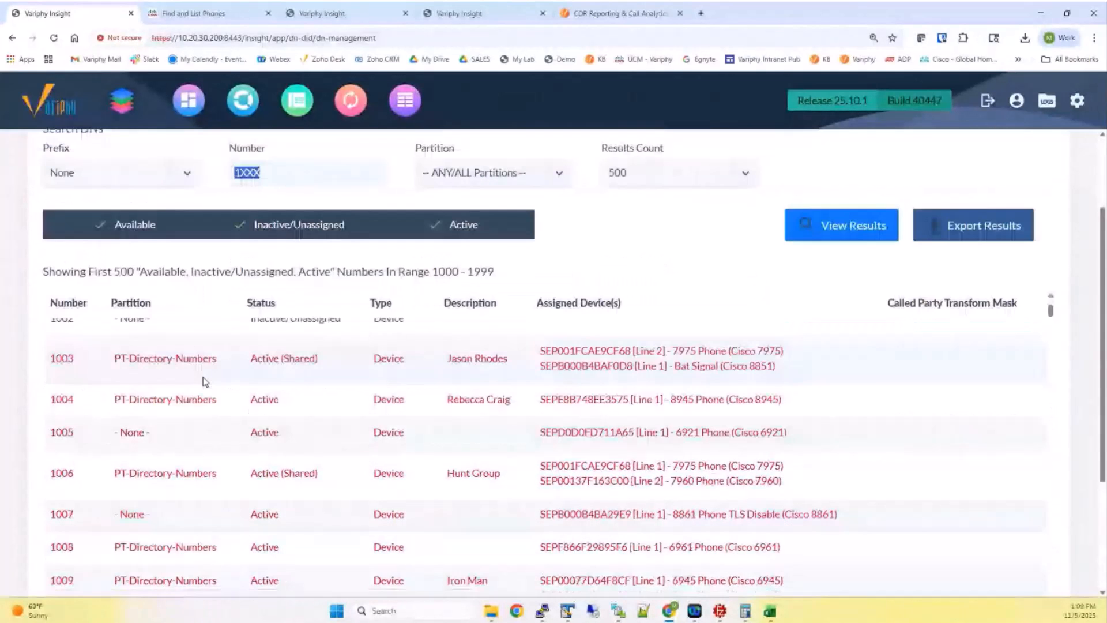
{"action": "scroll", "coordinate": [204, 381], "scroll_direction": "up", "scroll_amount": 1}
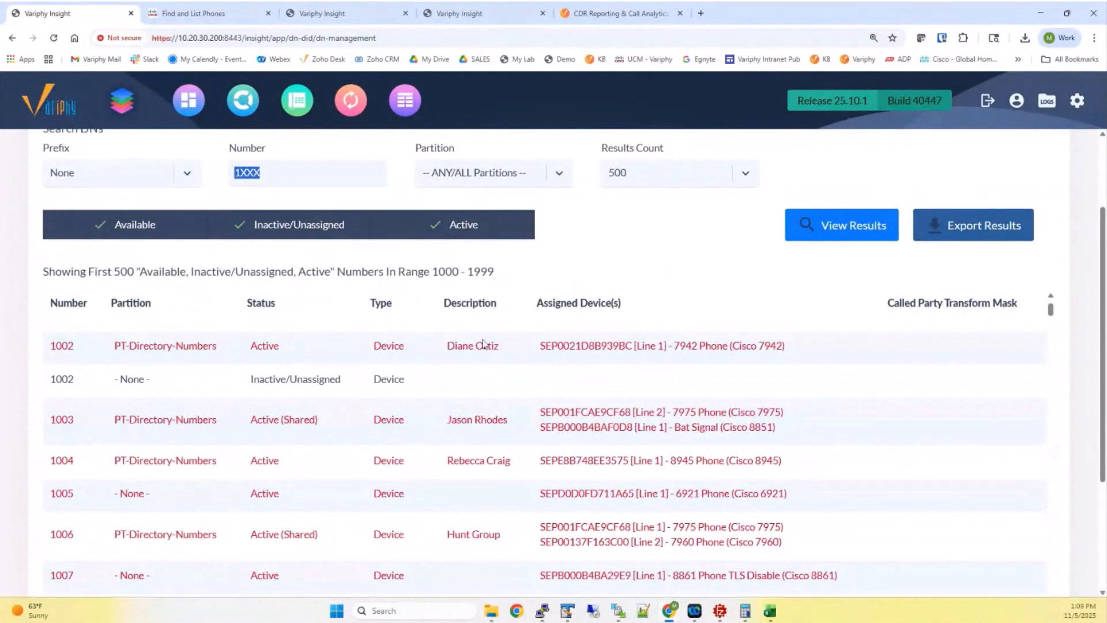
{"action": "left_click_drag", "start_coordinate": [107, 381], "coordinate": [349, 381]}
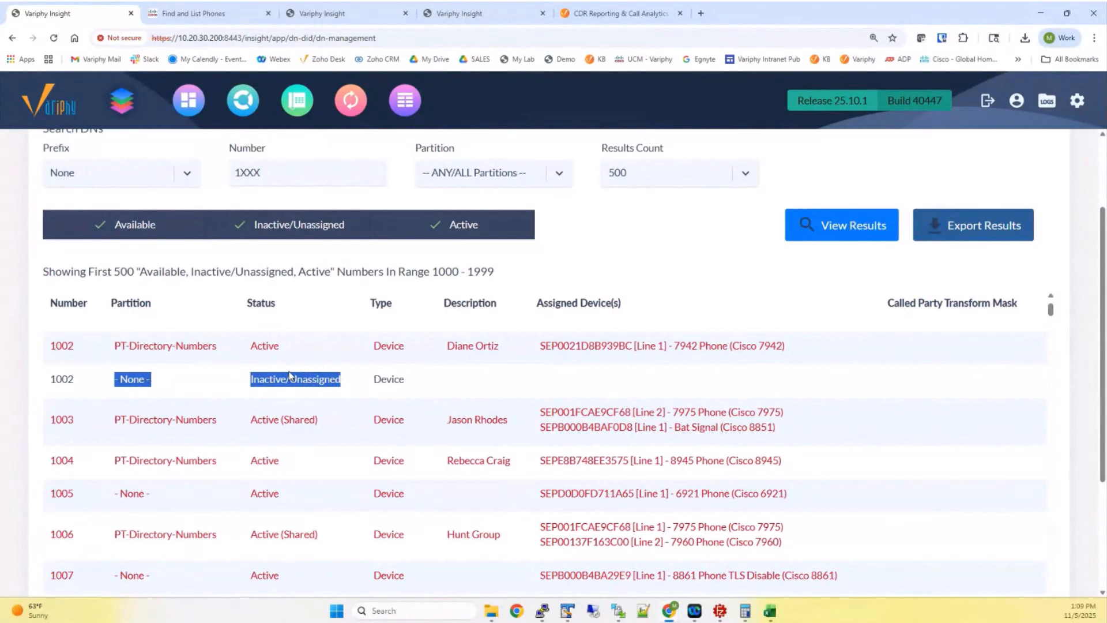
{"action": "scroll", "coordinate": [291, 376], "scroll_direction": "down", "scroll_amount": 8}
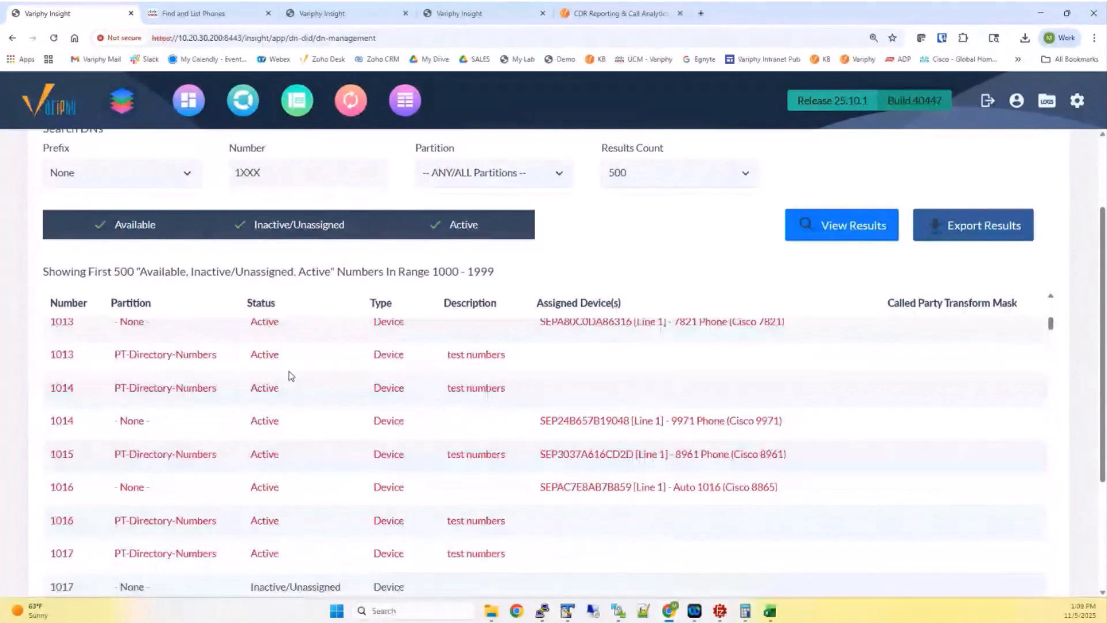
{"action": "scroll", "coordinate": [289, 374], "scroll_direction": "down", "scroll_amount": 10}
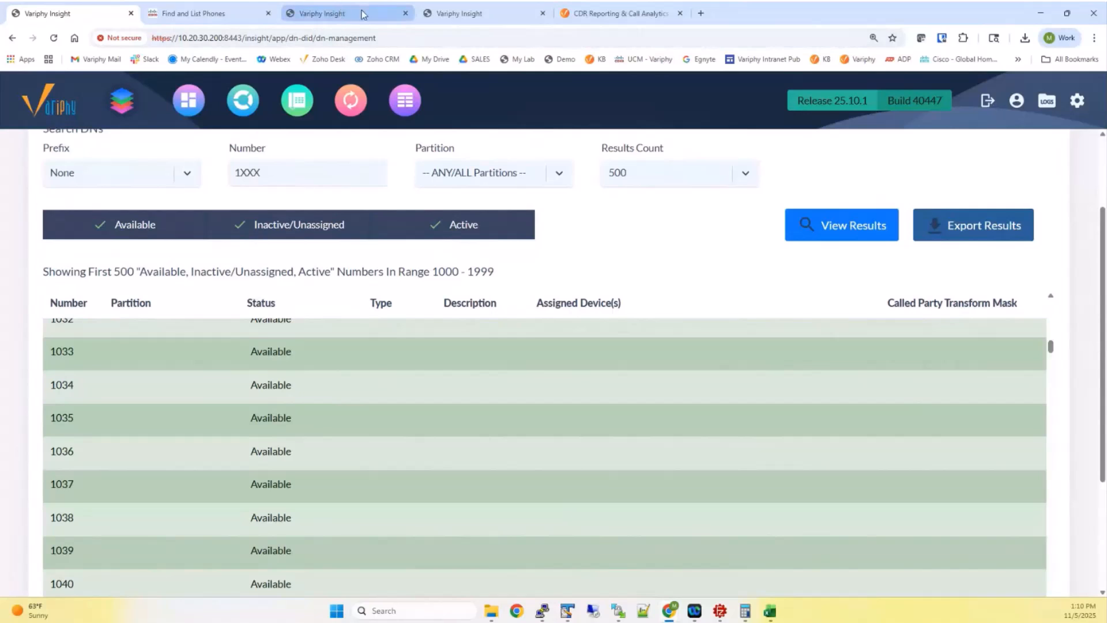
Show the Configure DID Blocks page filtered to Matt Site Test and its Create DID Block options
{"action": "left_click", "coordinate": [460, 14]}
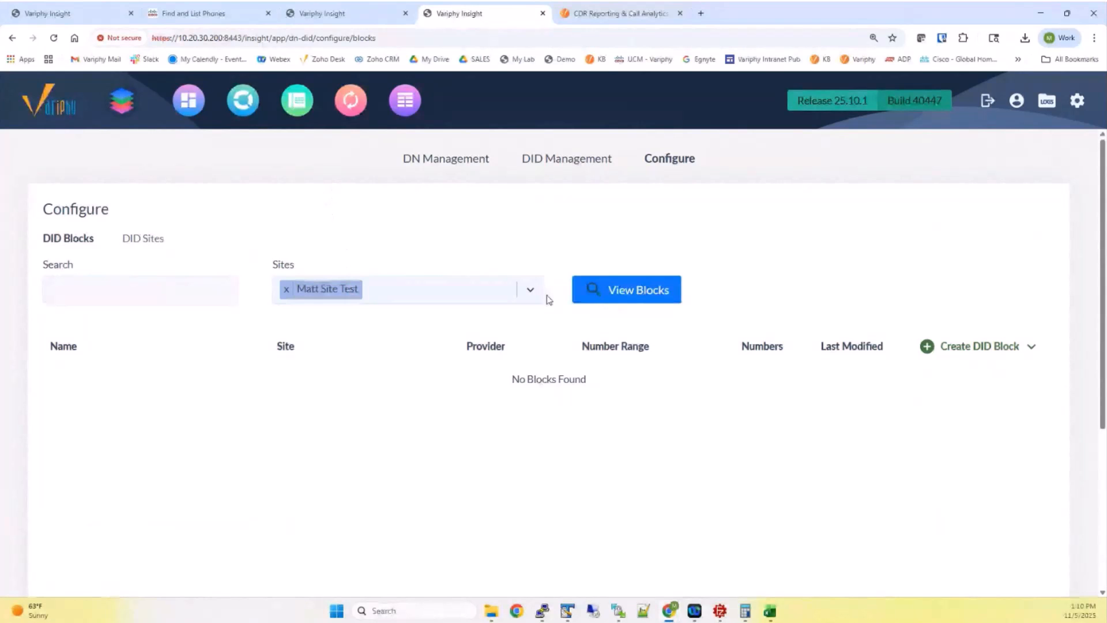
{"action": "mouse_move", "coordinate": [973, 354]}
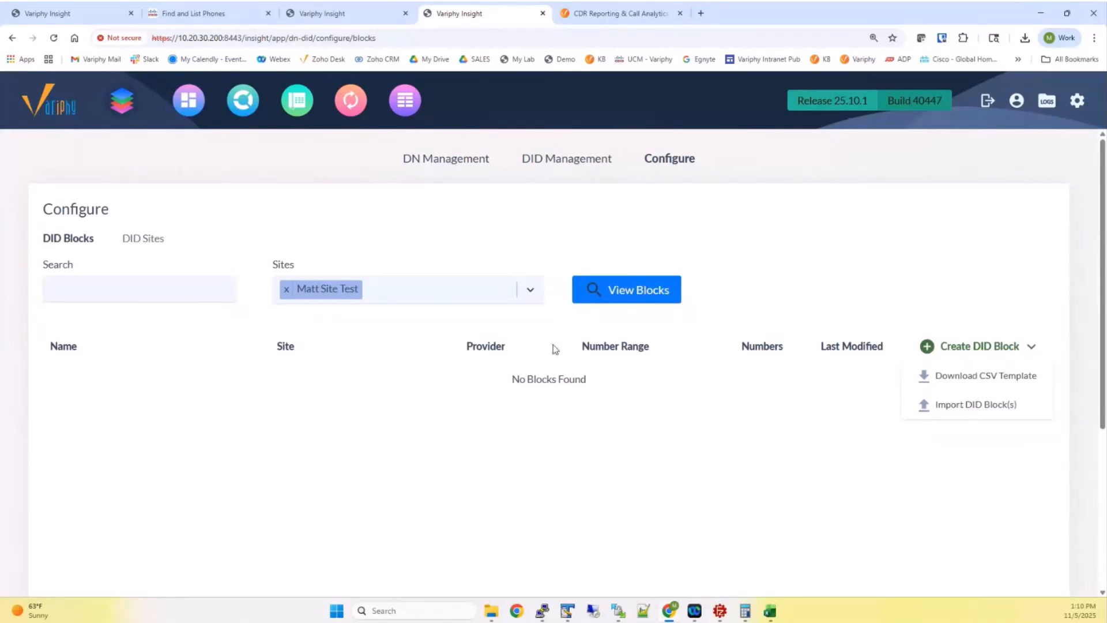
{"action": "left_click", "coordinate": [286, 270]}
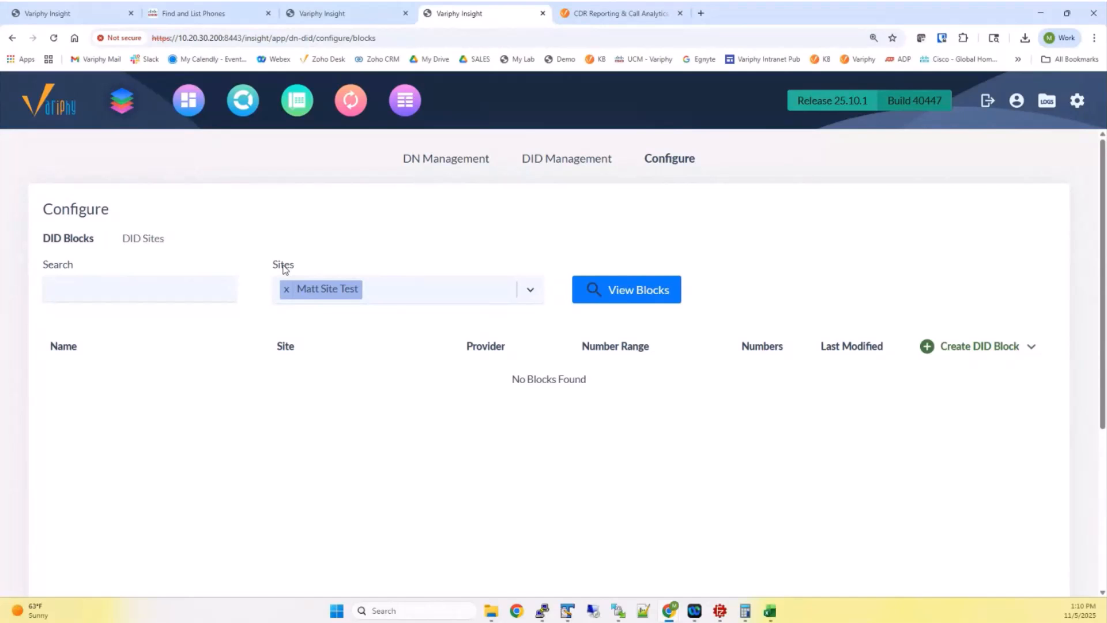
{"action": "left_click_drag", "start_coordinate": [273, 262], "coordinate": [299, 272]}
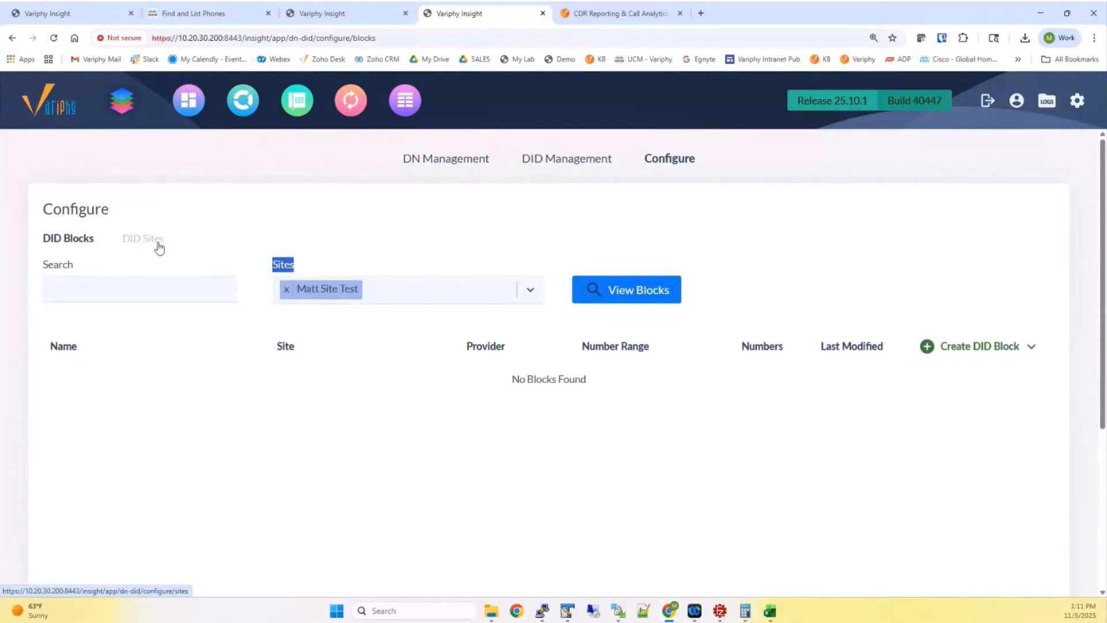
{"action": "left_click", "coordinate": [931, 341]}
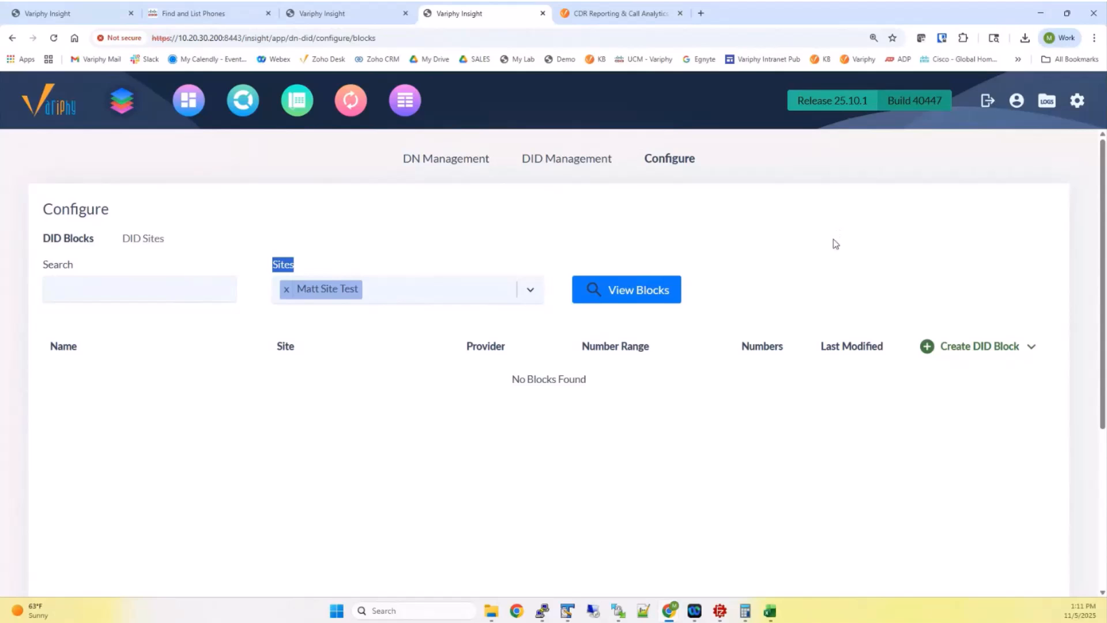
{"action": "mouse_move", "coordinate": [944, 351]}
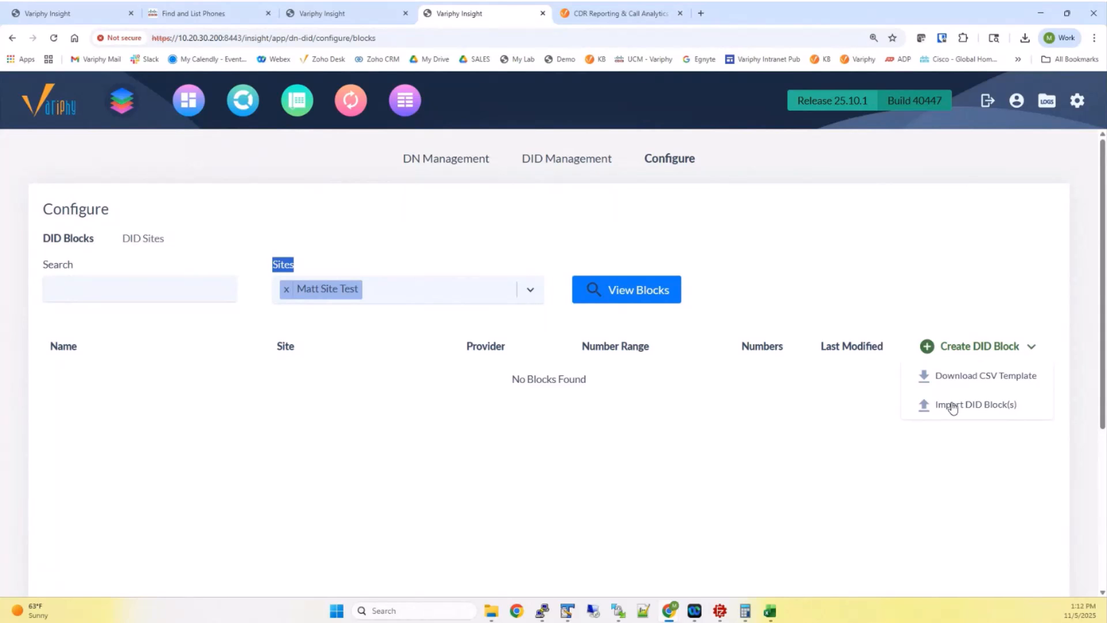
Open a blank Create Block dialog to create a DID block manually
{"action": "left_click", "coordinate": [943, 353]}
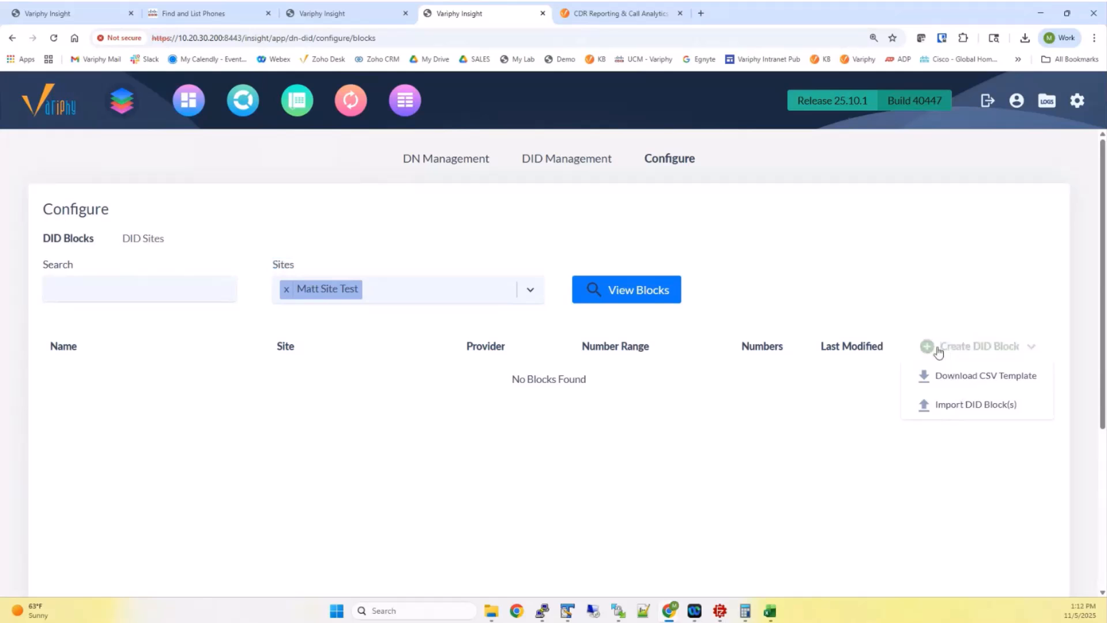
{"action": "left_click", "coordinate": [939, 349]}
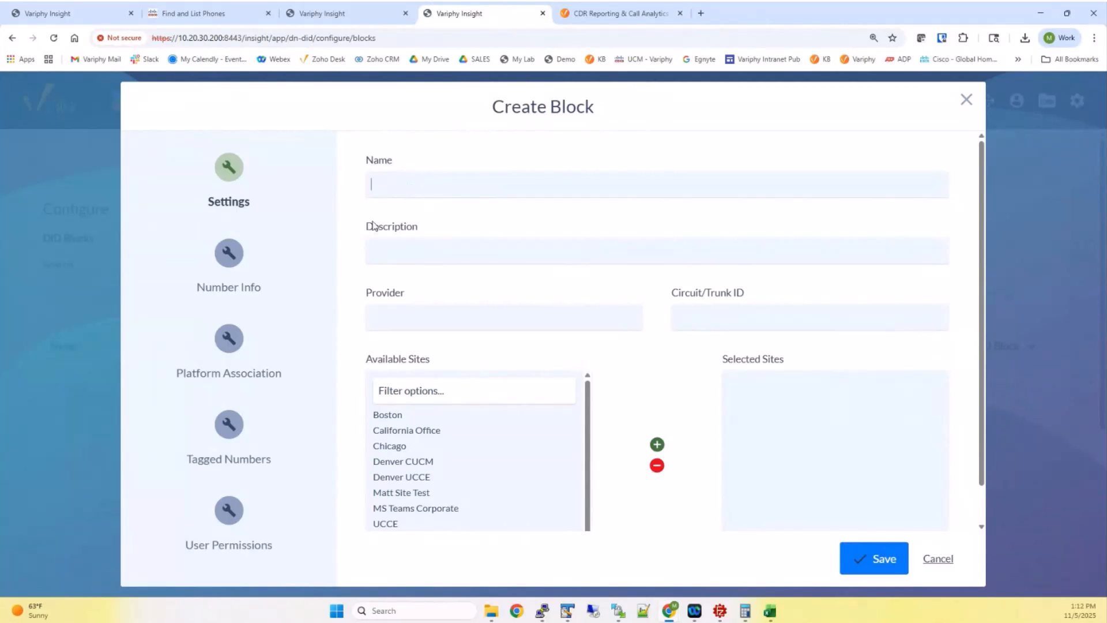
{"action": "left_click_drag", "start_coordinate": [365, 225], "coordinate": [420, 230]}
{"action": "left_click", "coordinate": [467, 220]}
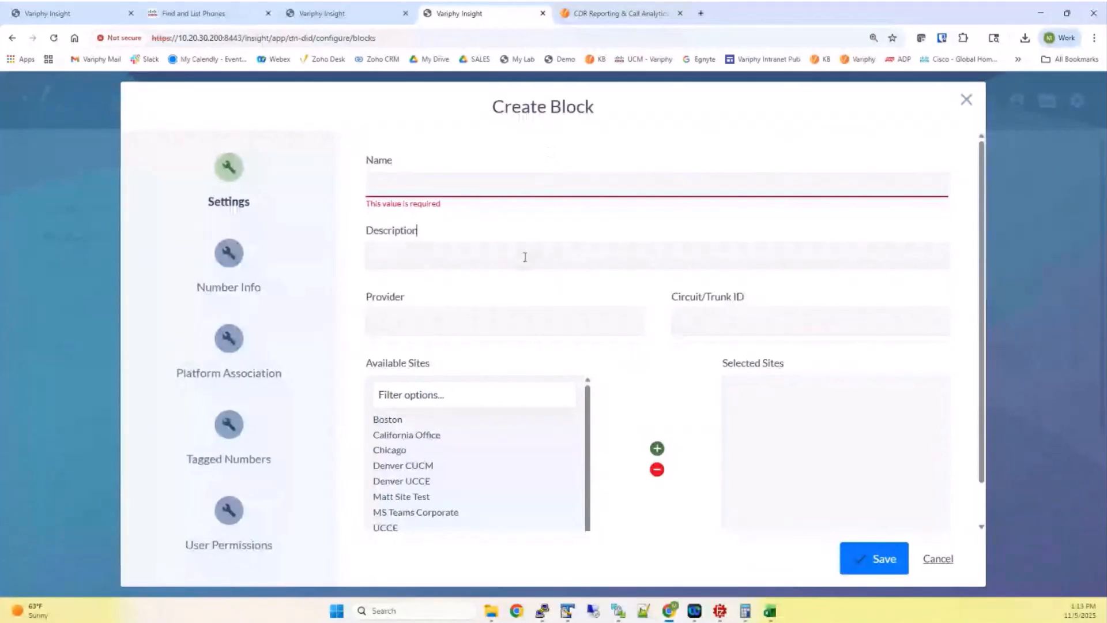
Name the block 'Matt Block Test' and move Matt Site Test into Selected Sites
{"action": "left_click", "coordinate": [420, 188]}
{"action": "type", "text": "Matt Block Test"}
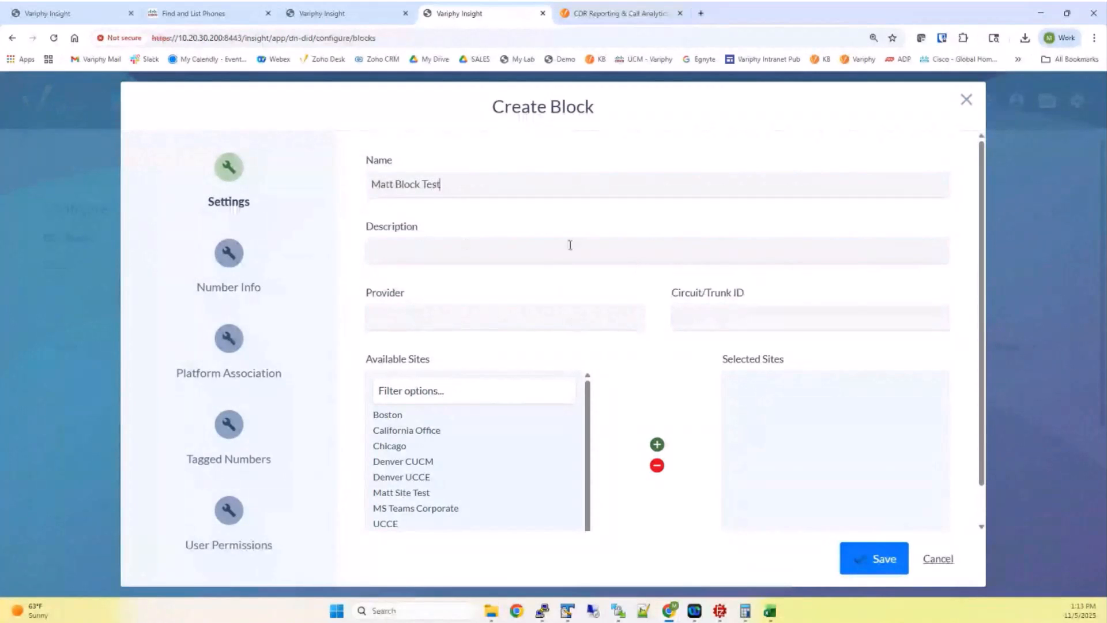
{"action": "double_click", "coordinate": [394, 161]}
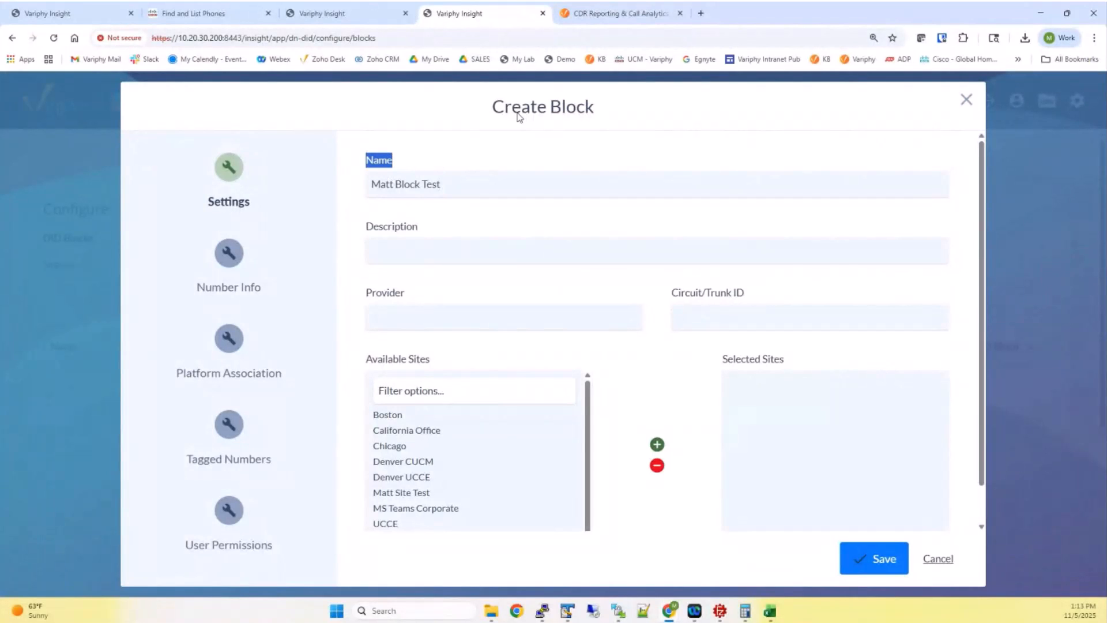
{"action": "double_click", "coordinate": [401, 494]}
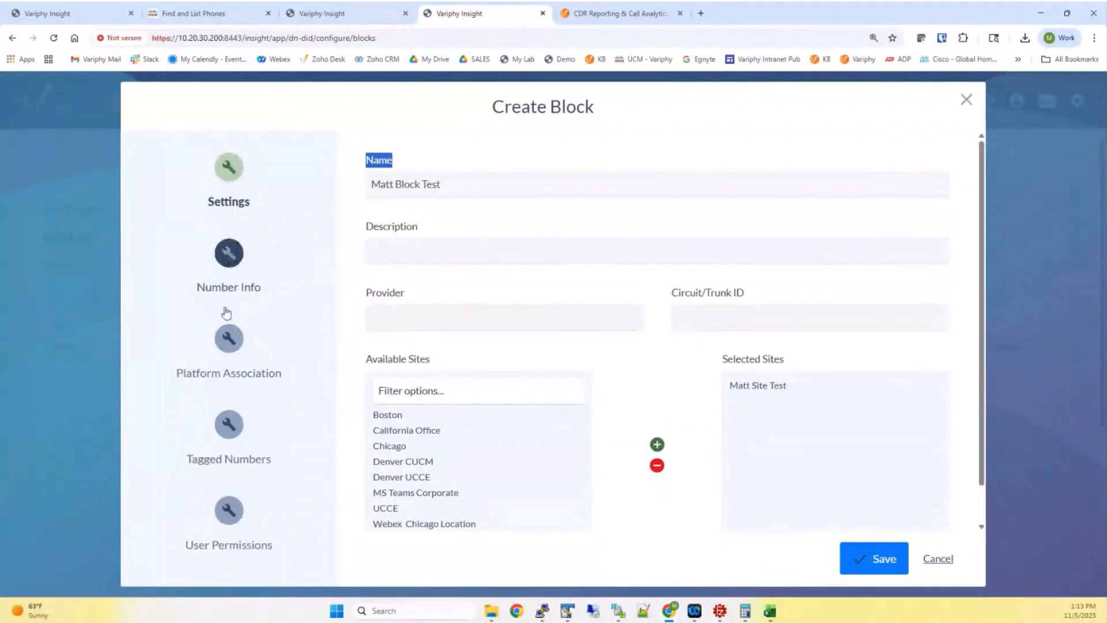
On Number Info, enter the area code, exchange 888 and line numbers 3000 to 3050
{"action": "left_click", "coordinate": [229, 253]}
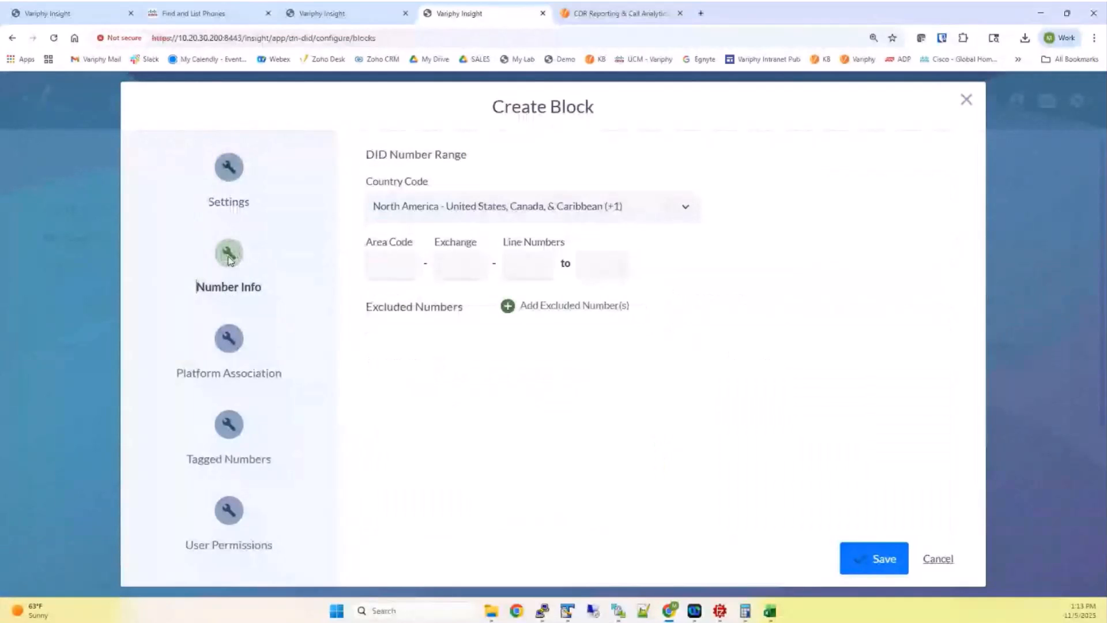
{"action": "left_click", "coordinate": [382, 265]}
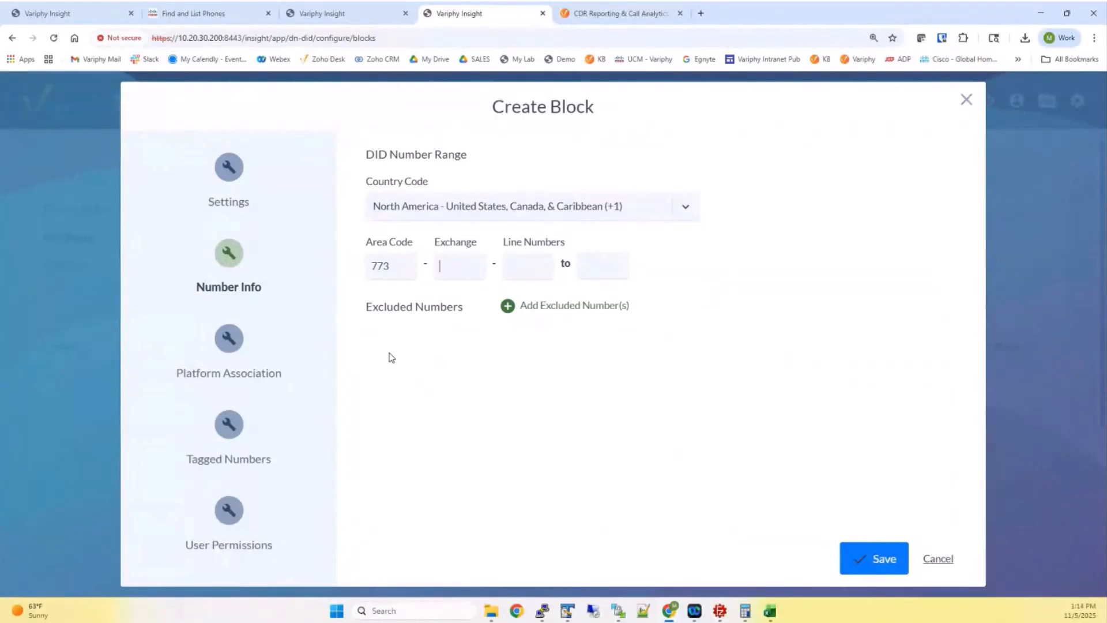
{"action": "key", "text": "Tab"}
{"action": "type", "text": "3050"}
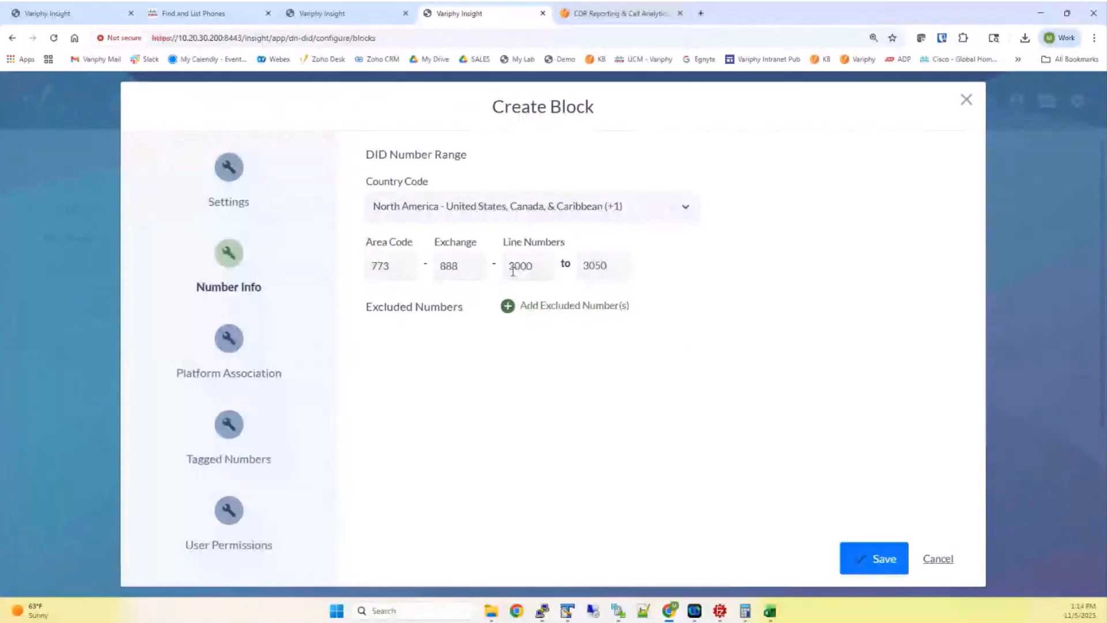
{"action": "left_click", "coordinate": [241, 174]}
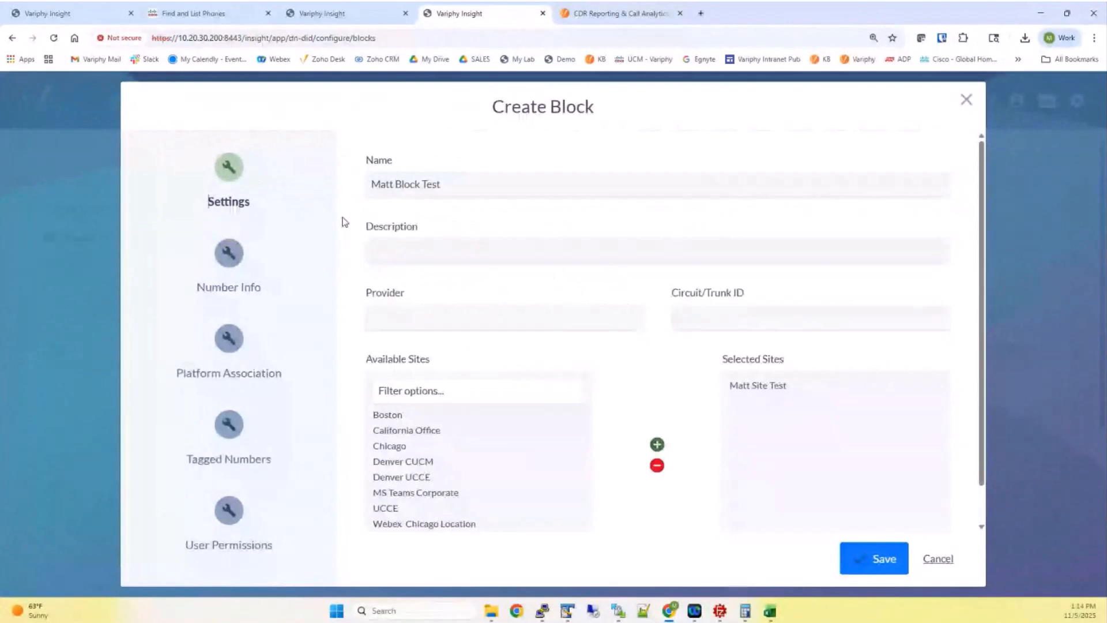
{"action": "left_click", "coordinate": [237, 255]}
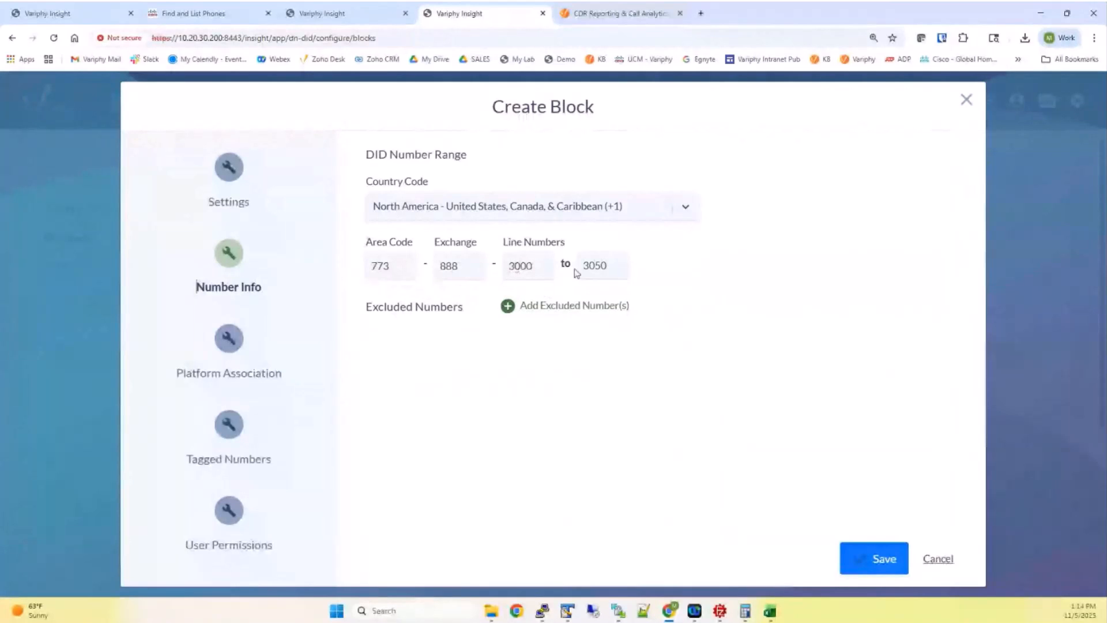
Add an excluded range 3010 to 3020, then remove it so no numbers are excluded
{"action": "left_click", "coordinate": [544, 306]}
{"action": "left_click", "coordinate": [484, 347]}
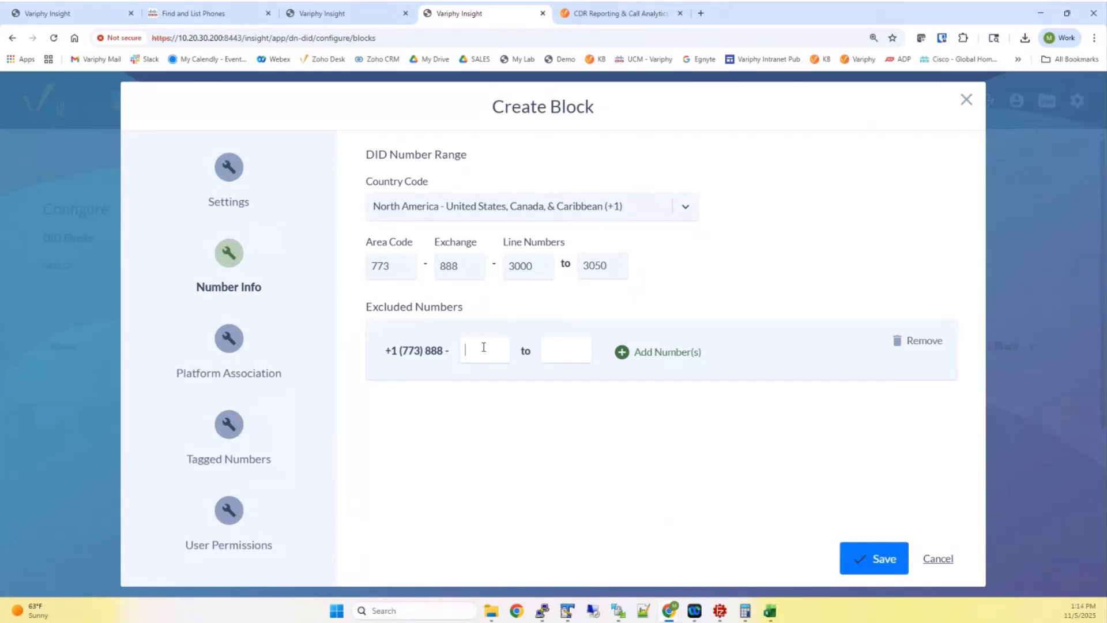
{"action": "type", "text": "3010"}
{"action": "key", "text": "Tab"}
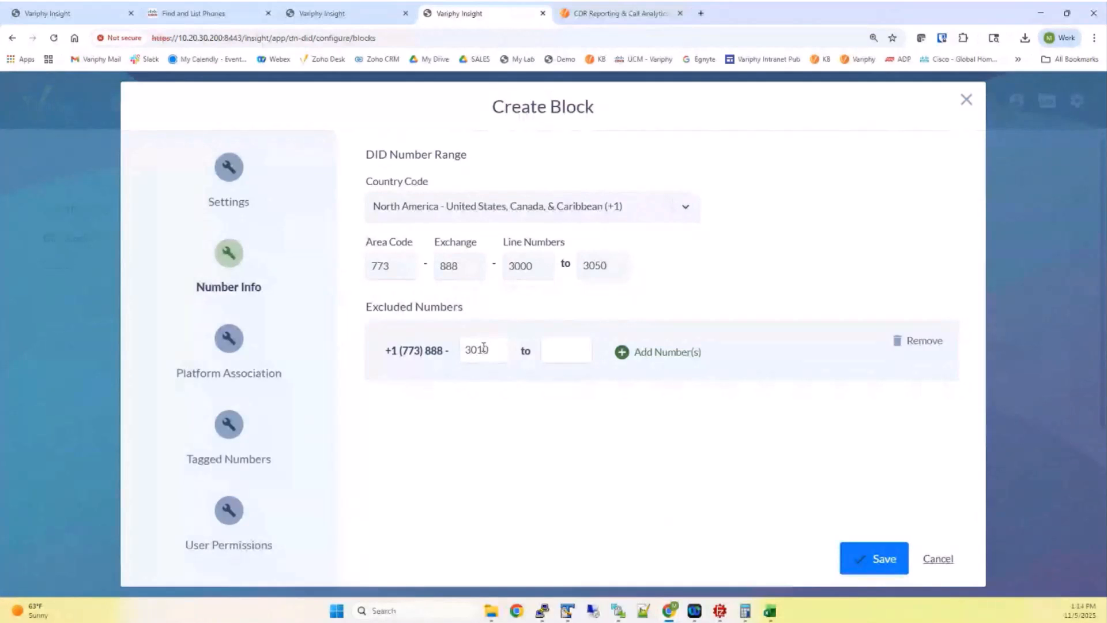
{"action": "type", "text": "3020"}
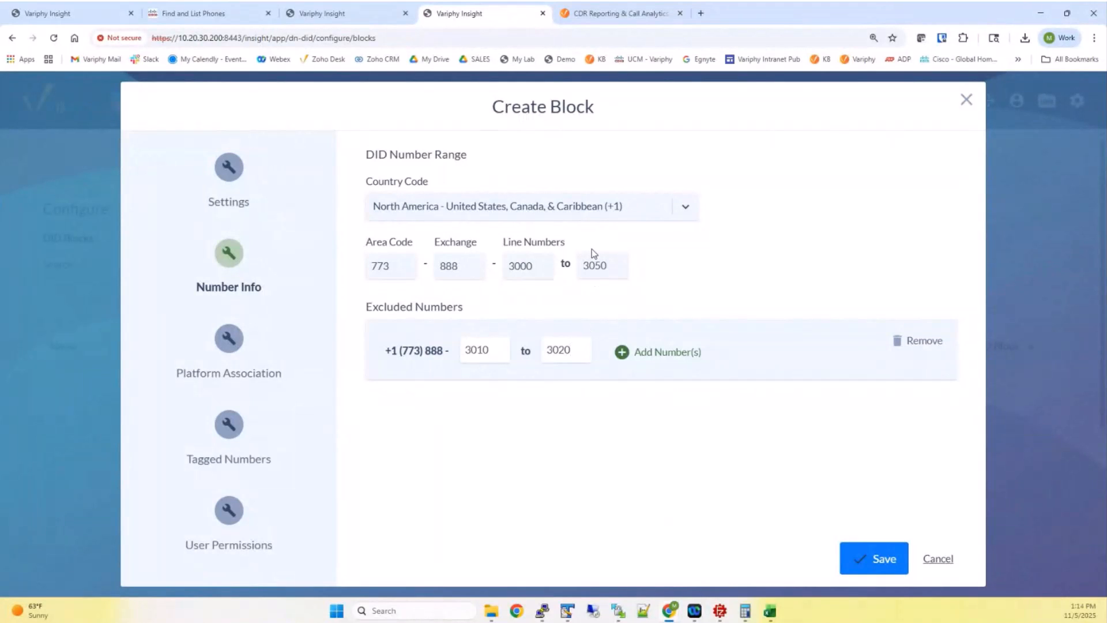
{"action": "left_click", "coordinate": [904, 341]}
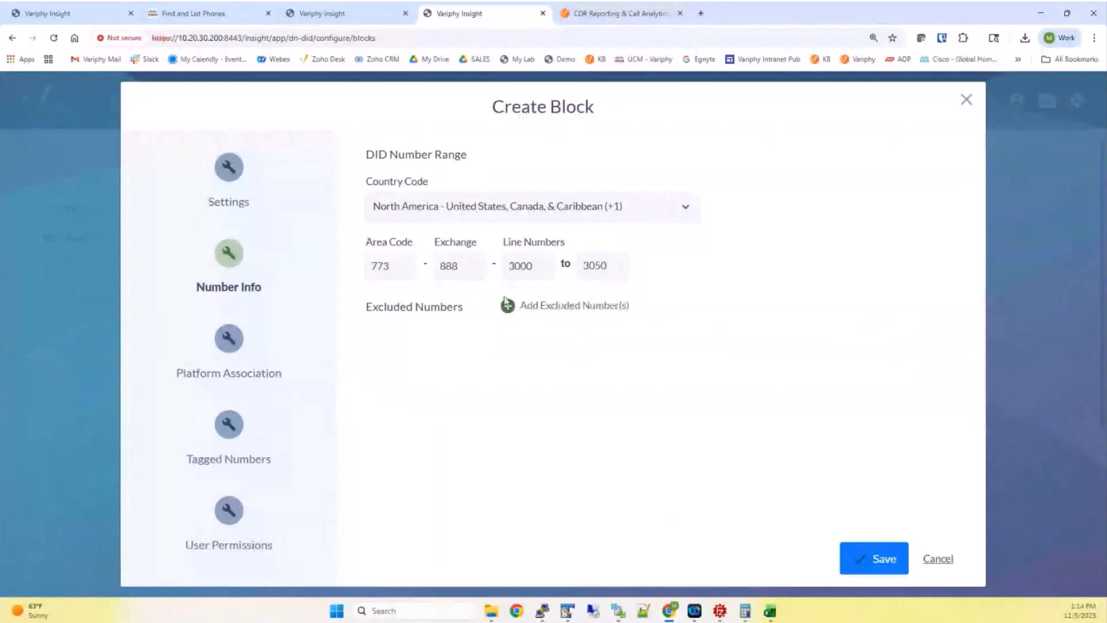
On Platform Association, add the Colorado CUCM cluster as the block's associated platform
{"action": "left_click", "coordinate": [236, 344]}
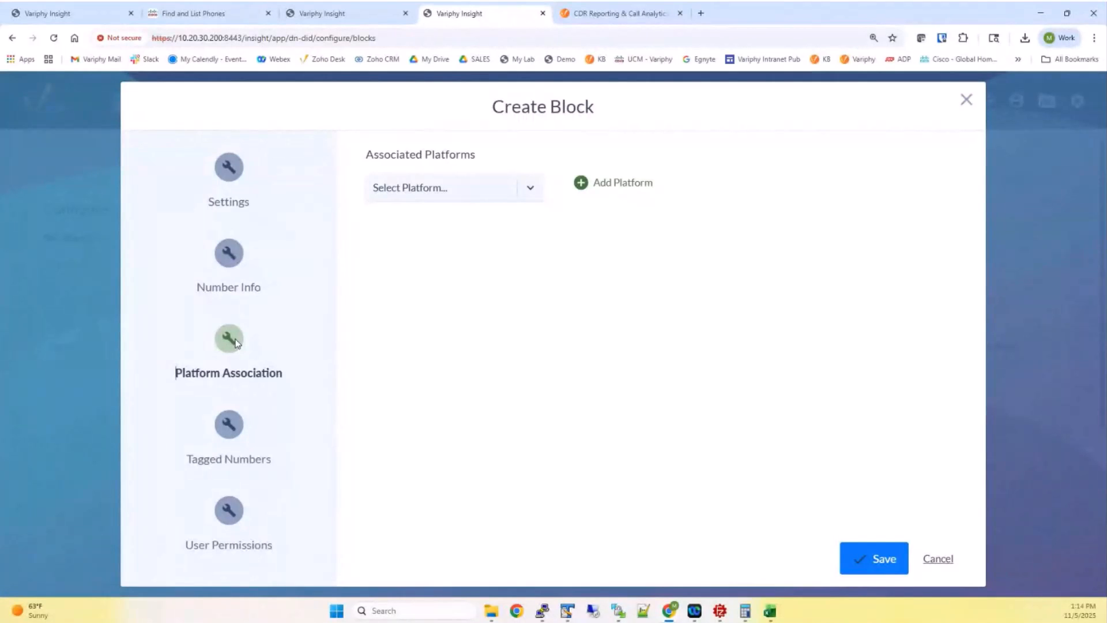
{"action": "left_click", "coordinate": [453, 195]}
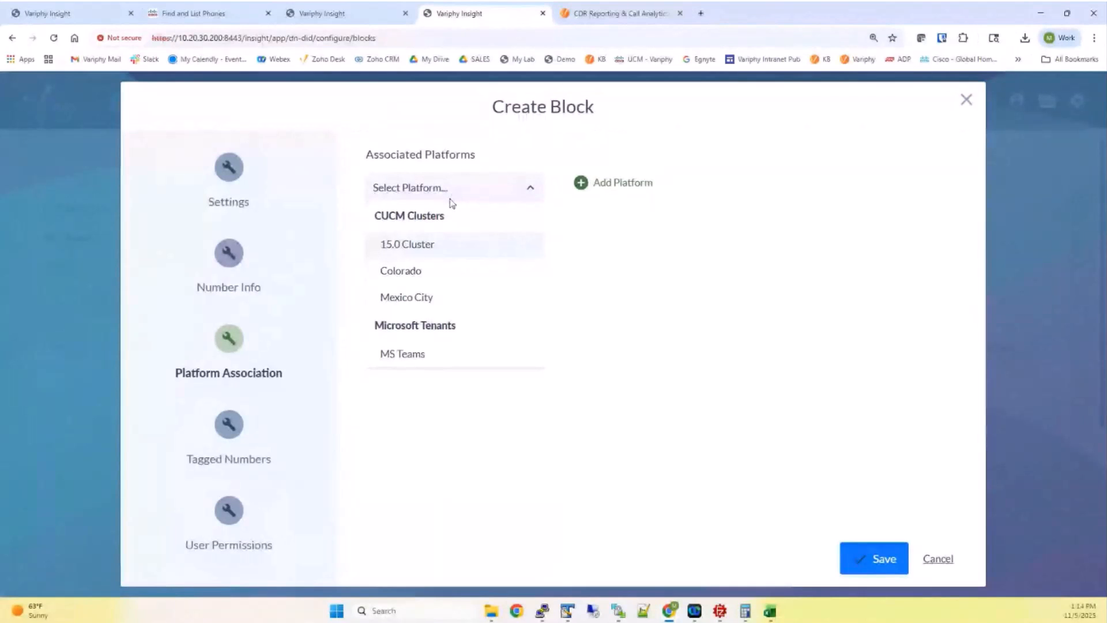
{"action": "left_click", "coordinate": [430, 272]}
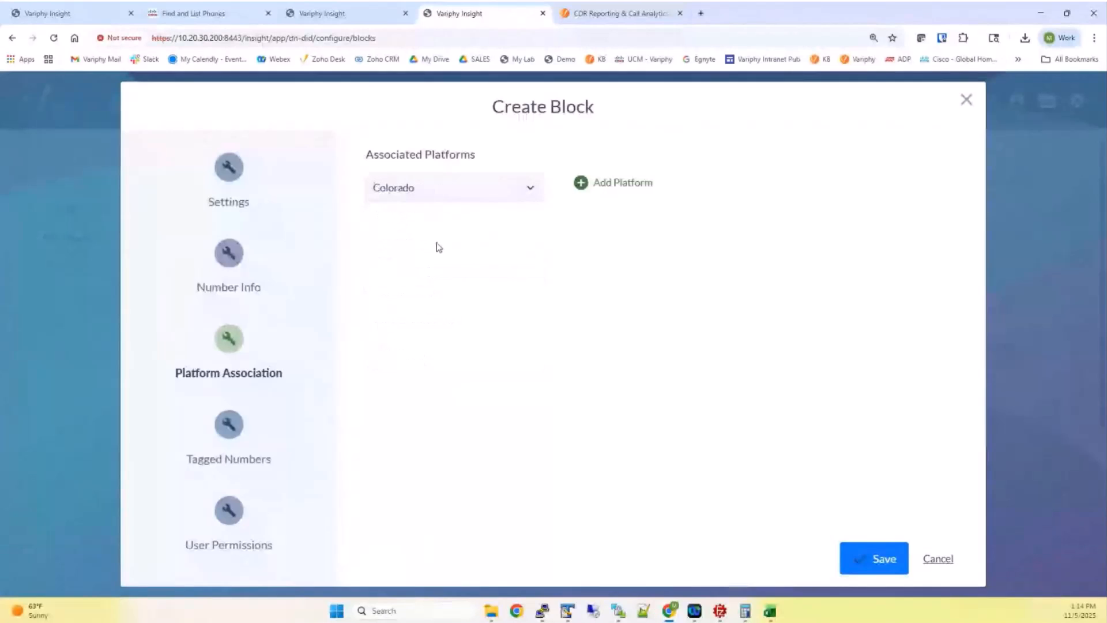
{"action": "left_click", "coordinate": [580, 183]}
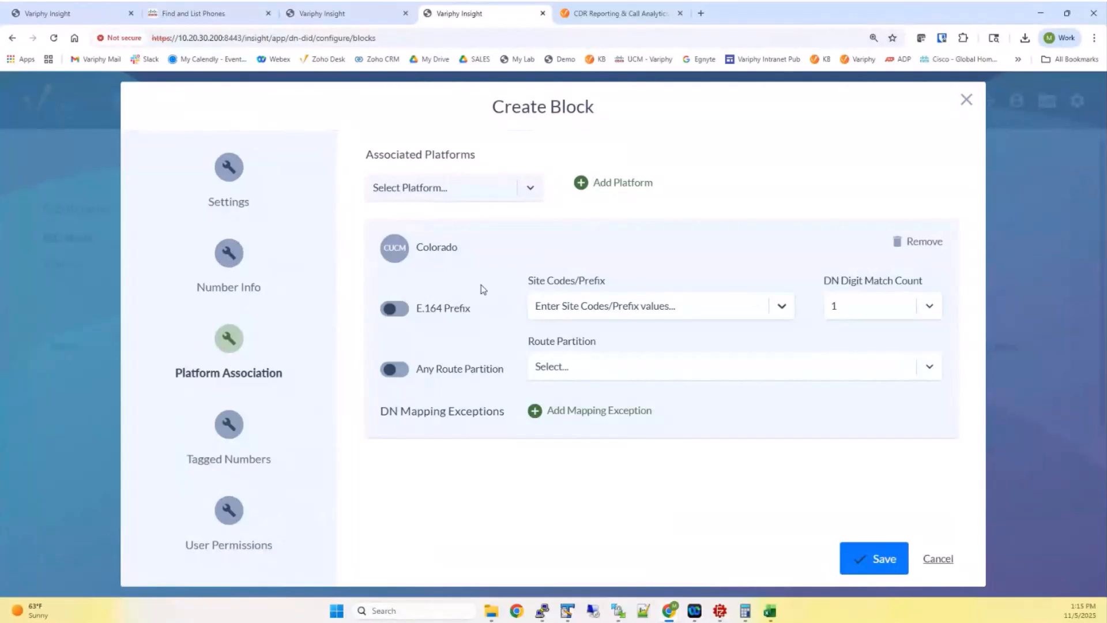
{"action": "left_click", "coordinate": [254, 252]}
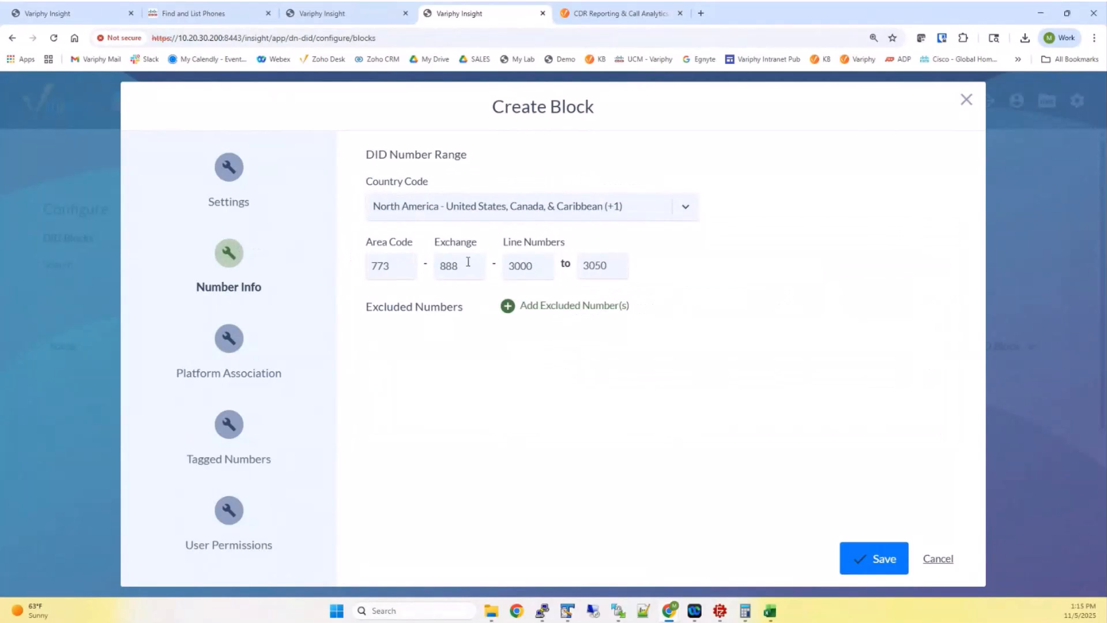
{"action": "left_click_drag", "start_coordinate": [378, 266], "coordinate": [390, 266]}
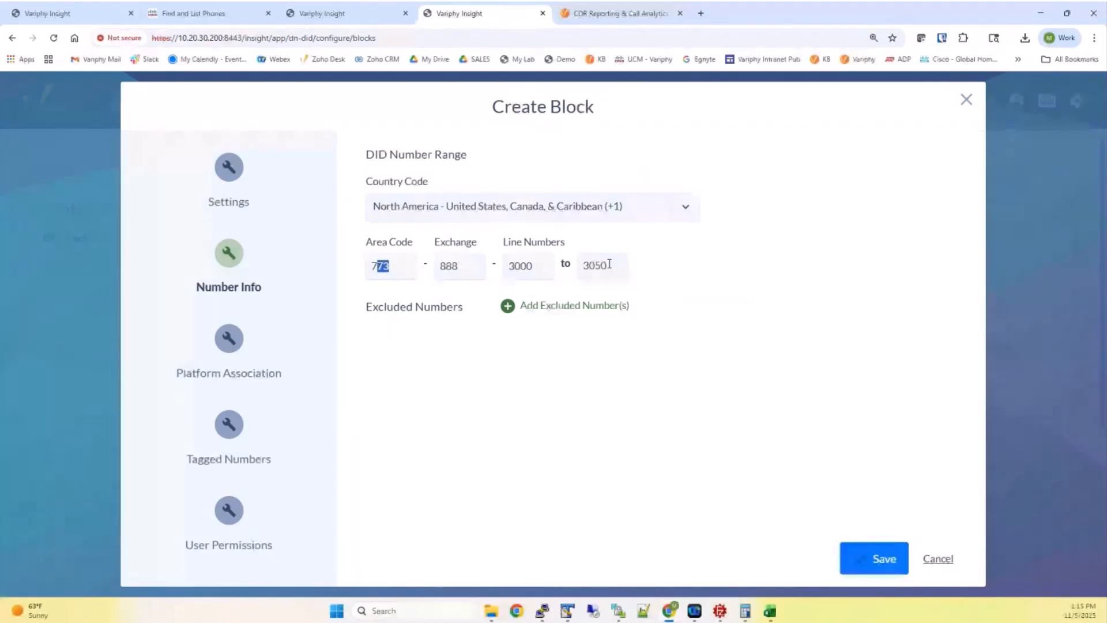
{"action": "left_click", "coordinate": [233, 339]}
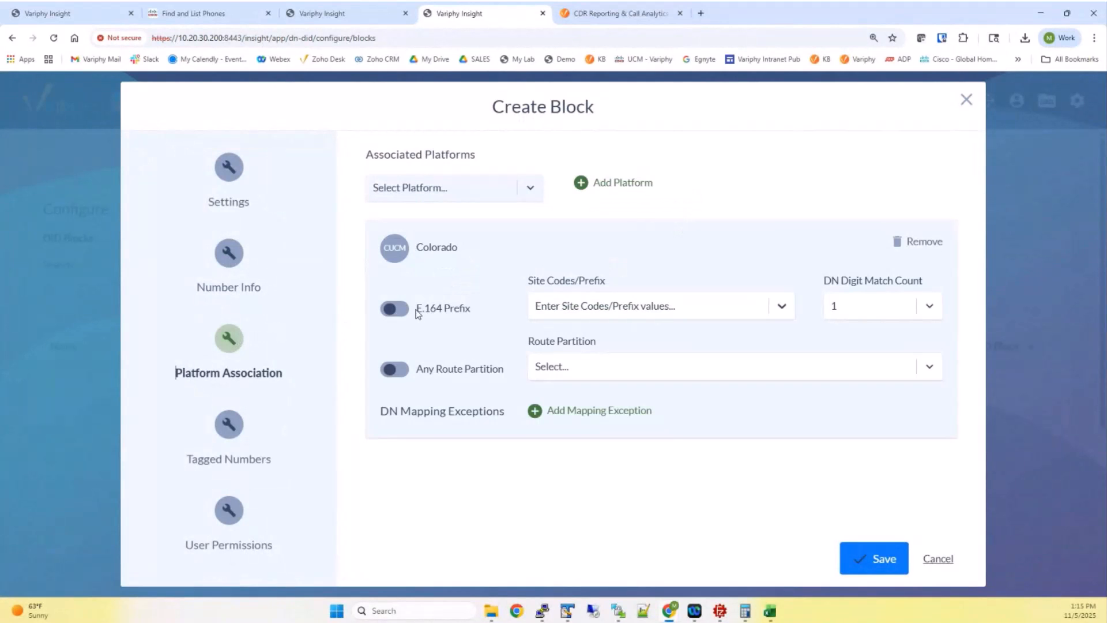
{"action": "left_click", "coordinate": [218, 15]}
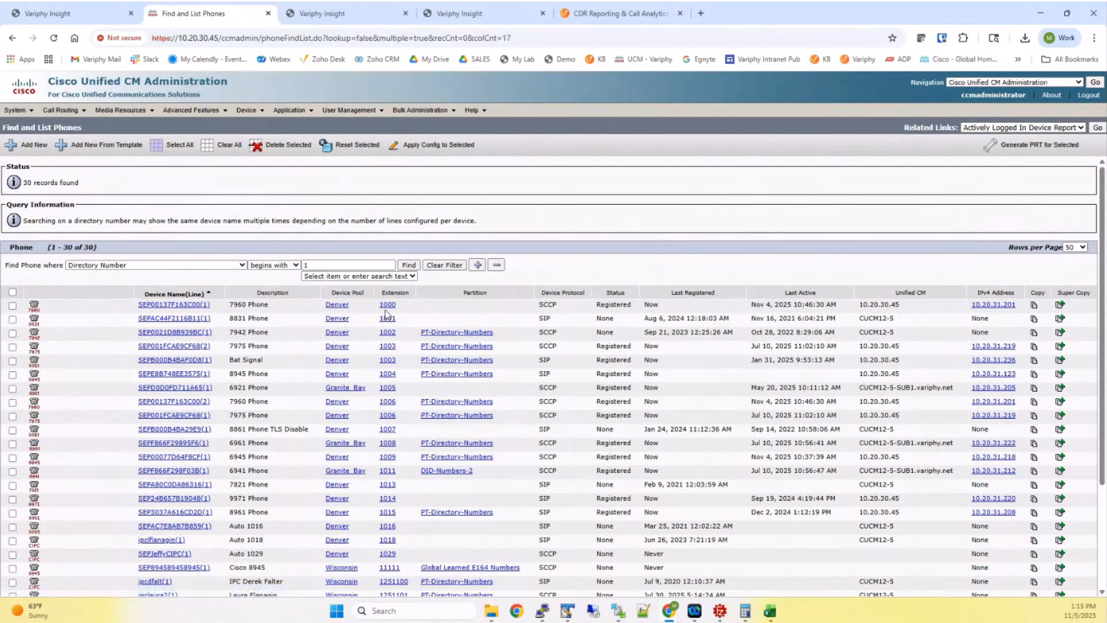
{"action": "left_click", "coordinate": [454, 15]}
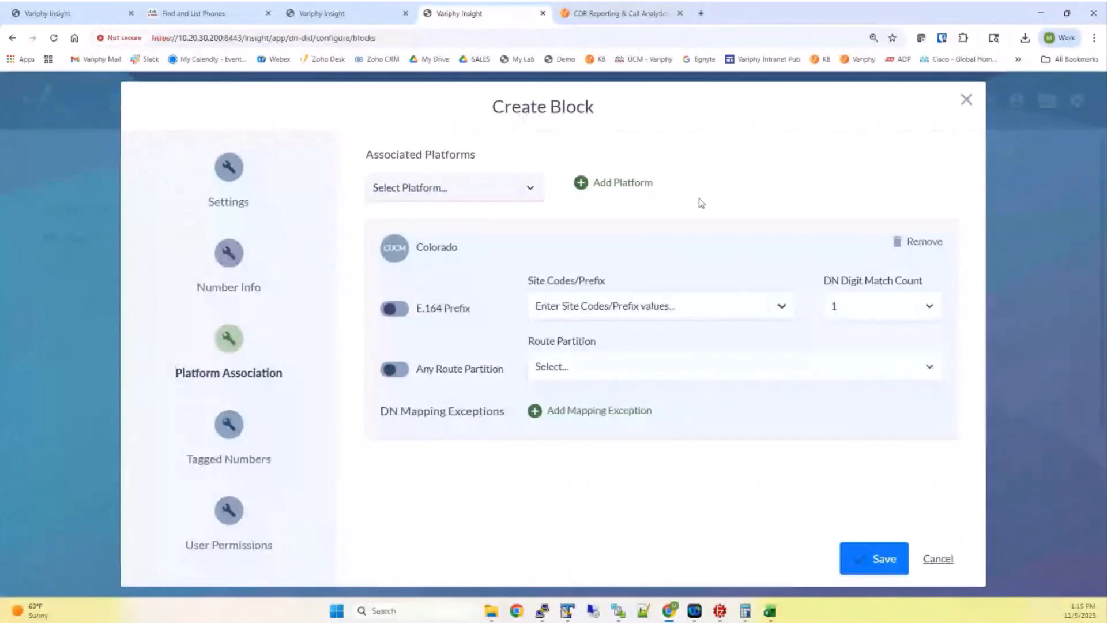
Change the Colorado platform's DN Digit Match Count from 1 to 4
{"action": "left_click_drag", "start_coordinate": [817, 283], "coordinate": [920, 283]}
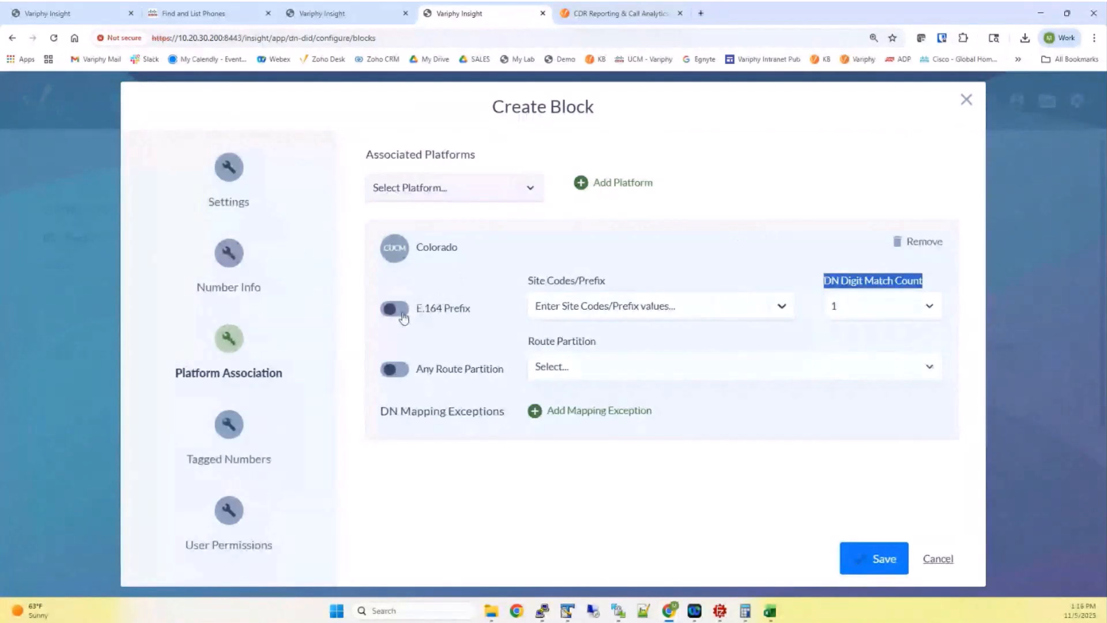
{"action": "left_click", "coordinate": [479, 262]}
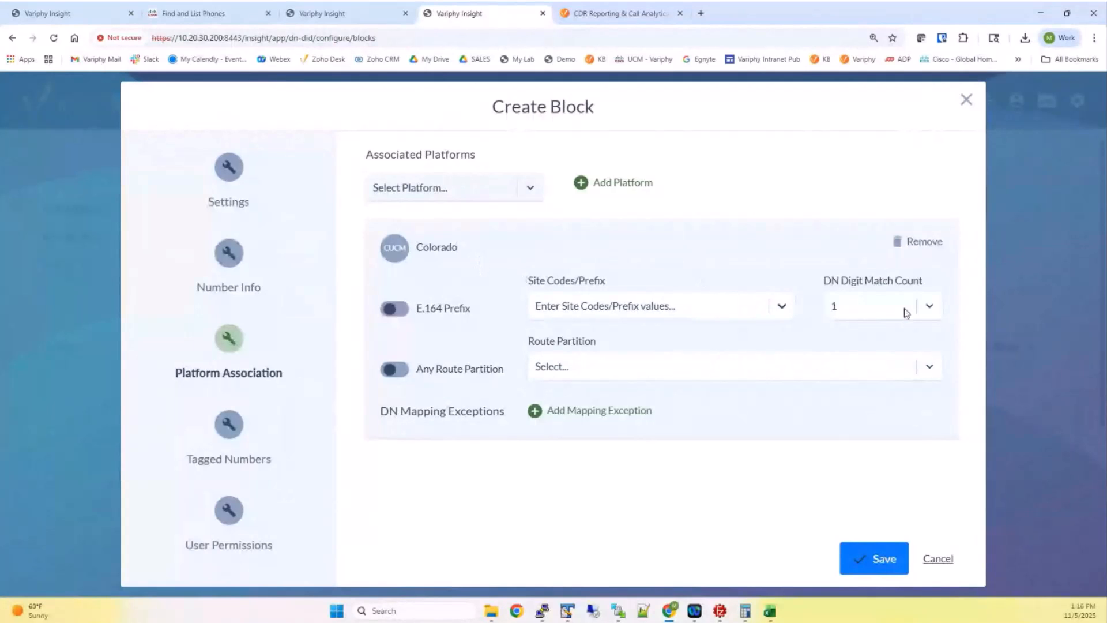
{"action": "left_click", "coordinate": [928, 307]}
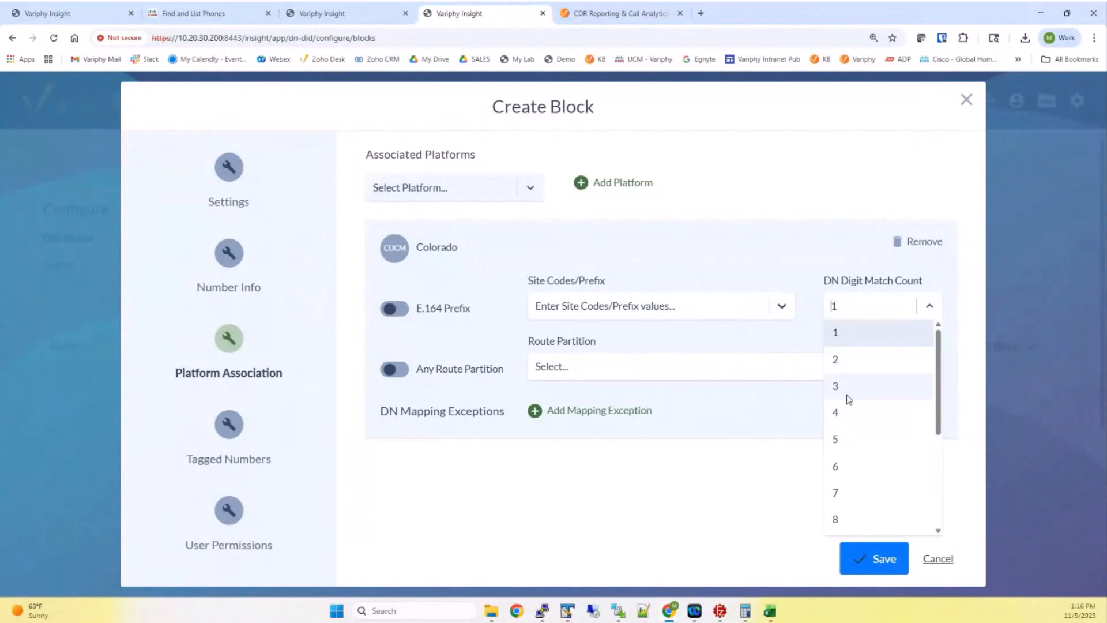
{"action": "left_click", "coordinate": [847, 410]}
{"action": "left_click_drag", "start_coordinate": [824, 282], "coordinate": [926, 285]}
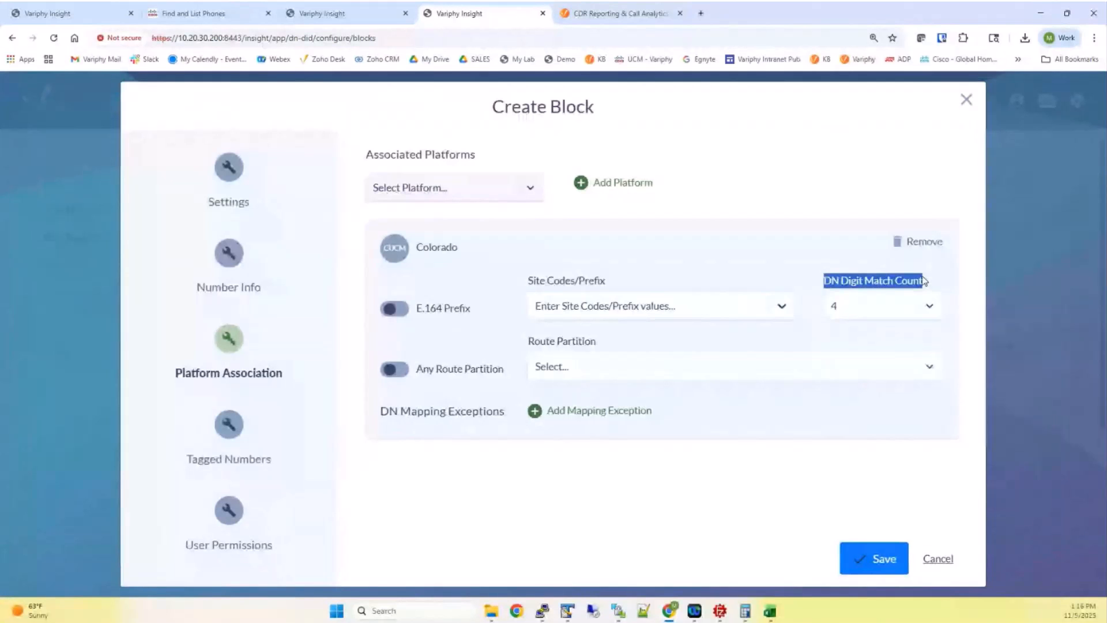
Recheck the block's number range and the Cisco CM phone list, then revisit the match count choices
{"action": "left_click", "coordinate": [229, 253]}
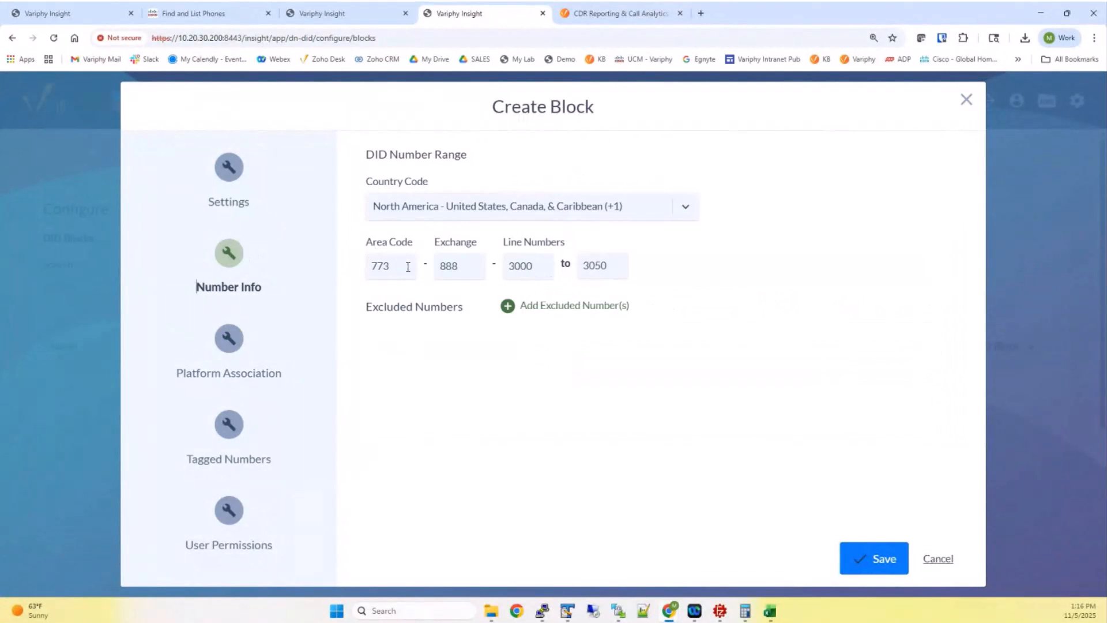
{"action": "left_click", "coordinate": [229, 339]}
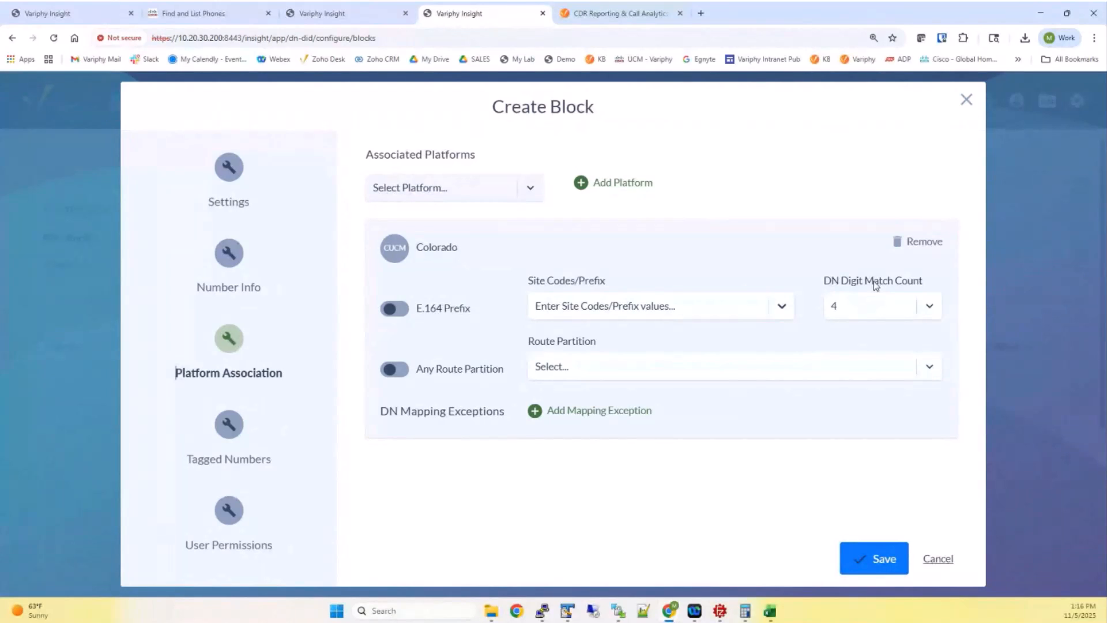
{"action": "left_click", "coordinate": [224, 12]}
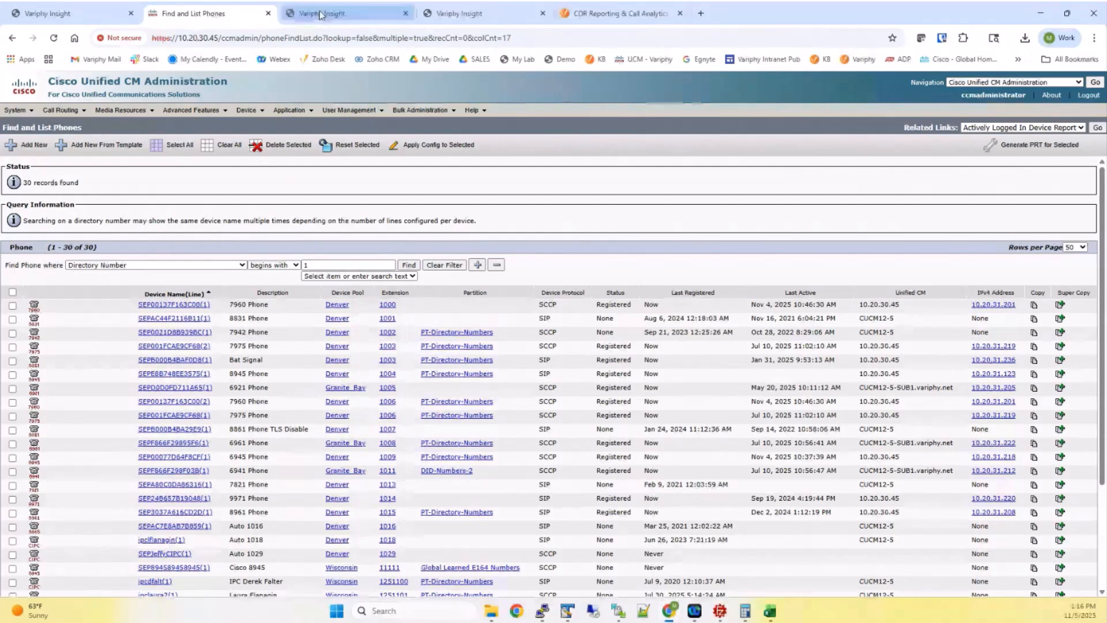
{"action": "left_click", "coordinate": [459, 14]}
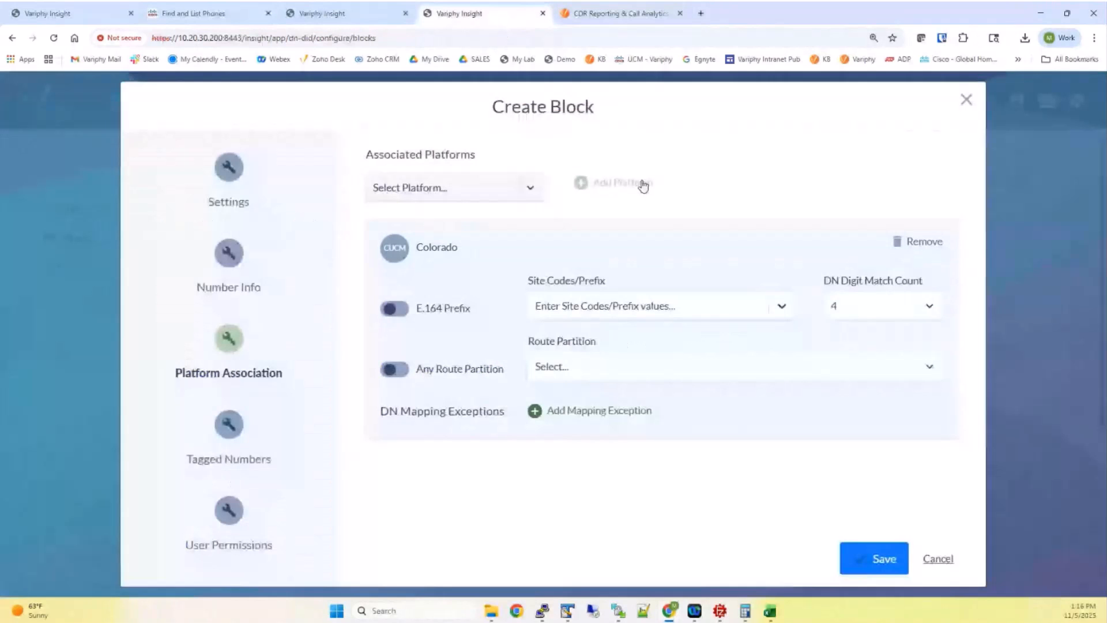
{"action": "left_click", "coordinate": [880, 306]}
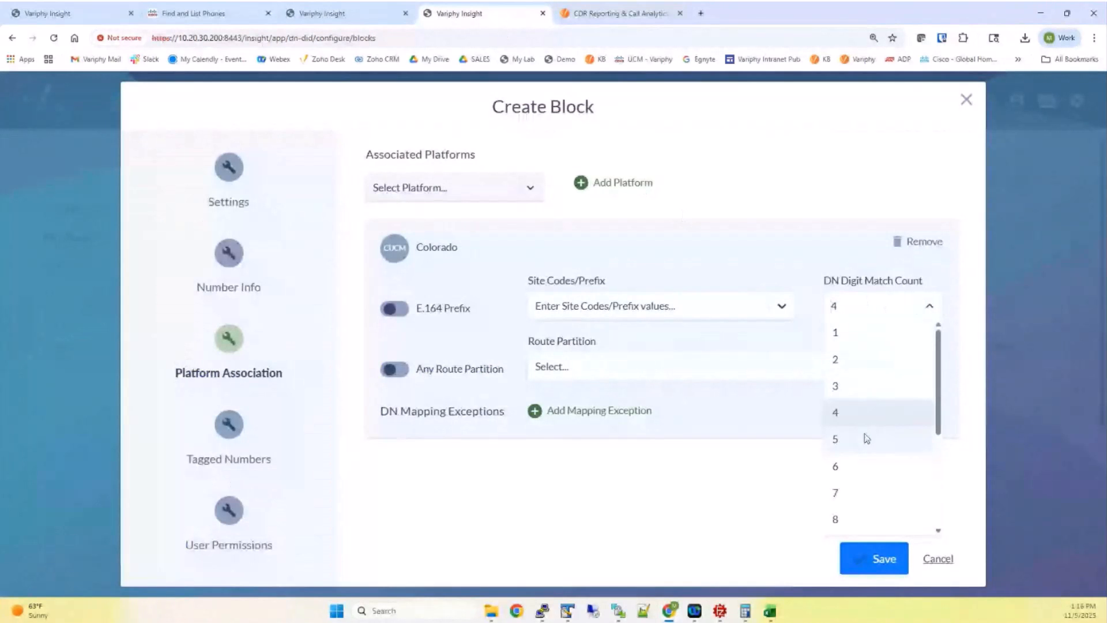
Review the number range's exchange, then add '1' as the Colorado site code prefix
{"action": "double_click", "coordinate": [237, 261]}
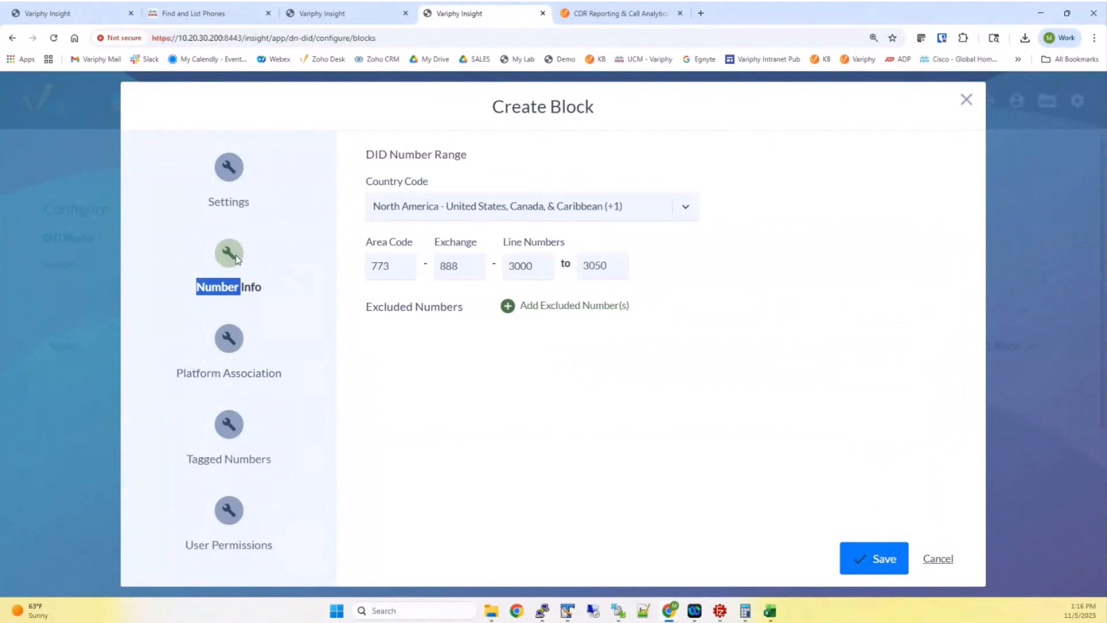
{"action": "left_click", "coordinate": [454, 266]}
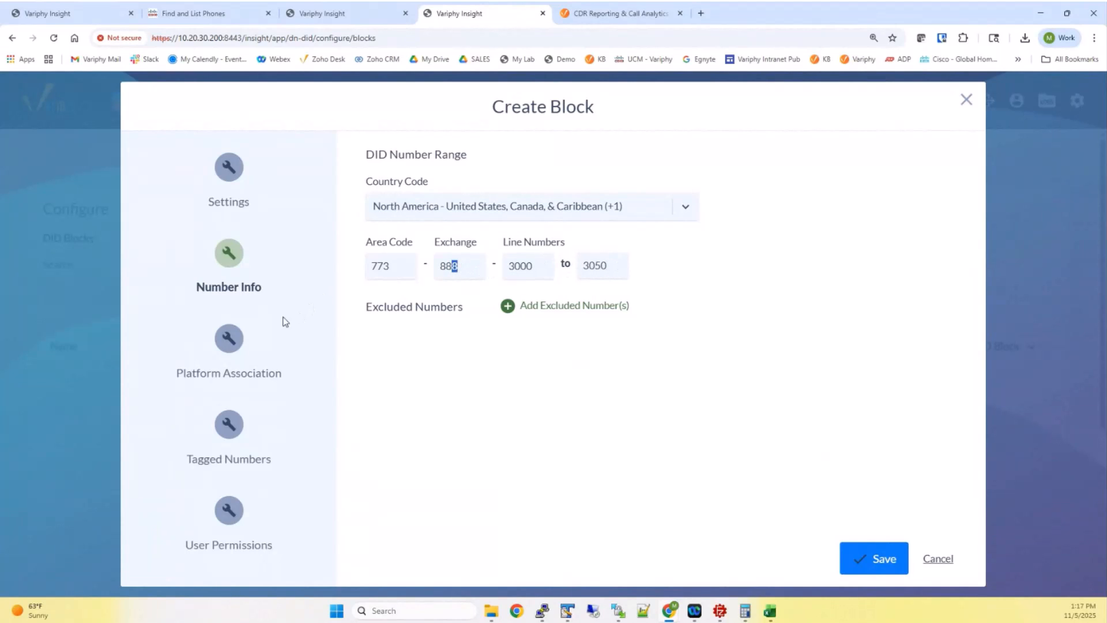
{"action": "left_click", "coordinate": [241, 337]}
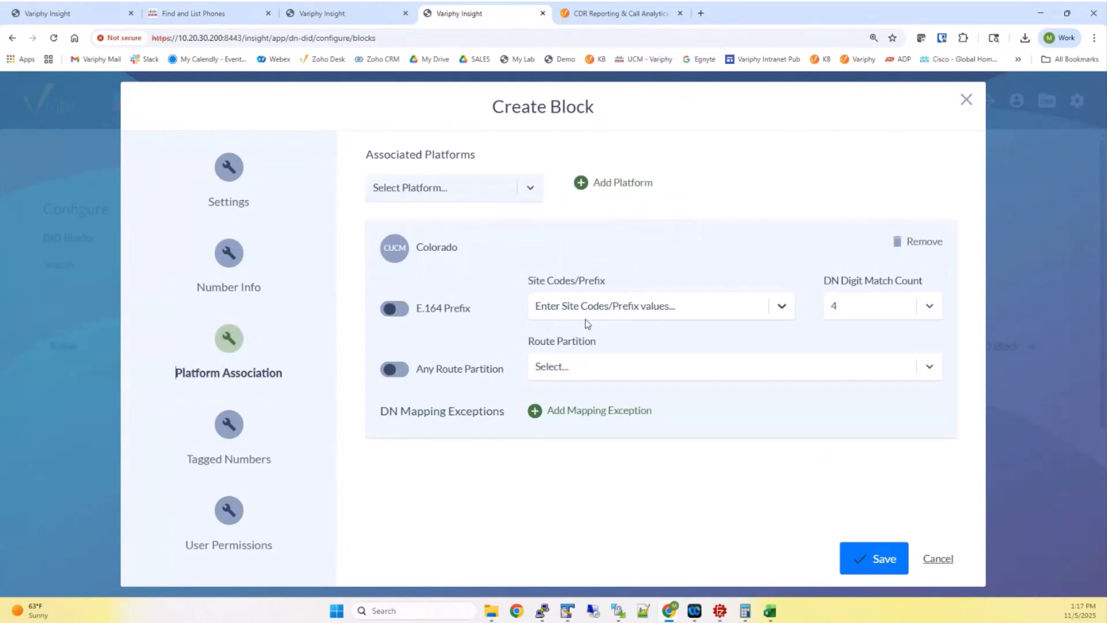
{"action": "left_click", "coordinate": [639, 312]}
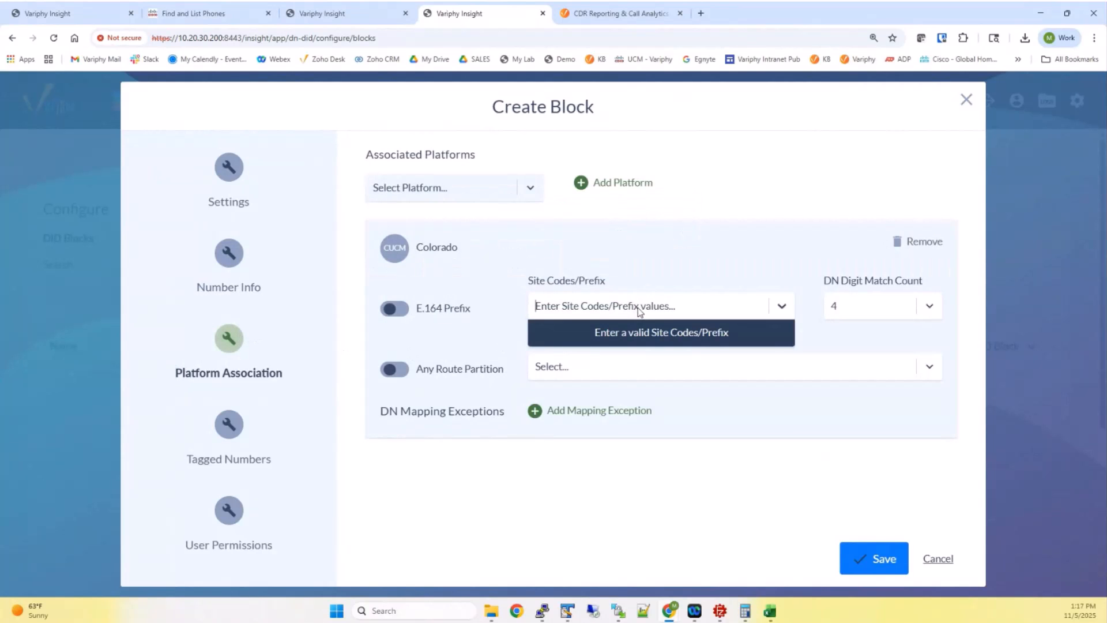
{"action": "type", "text": "1"}
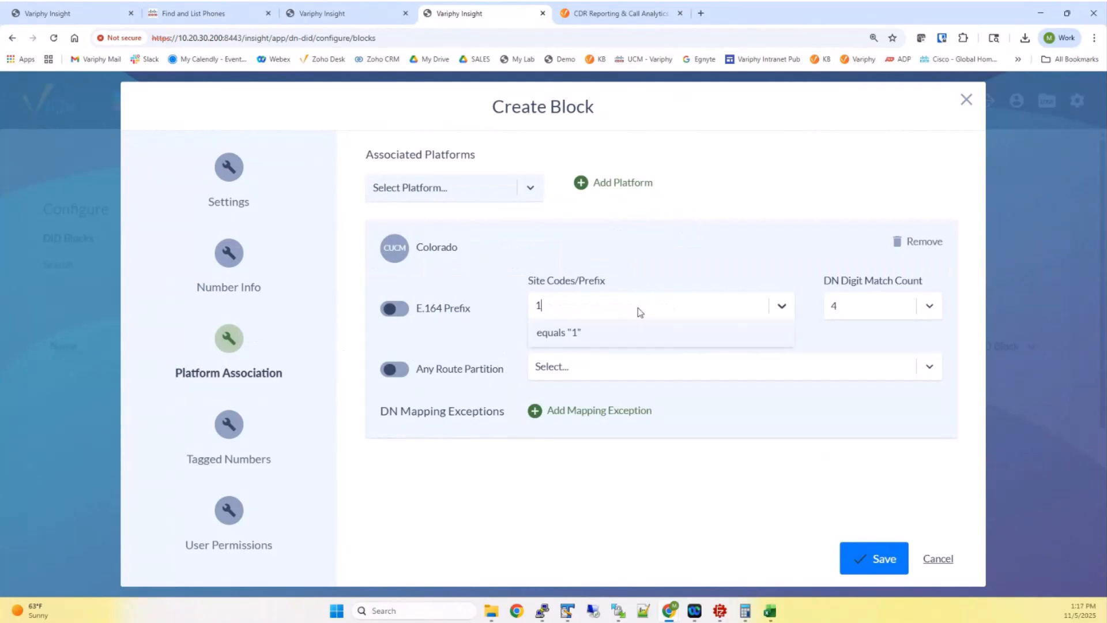
{"action": "left_click", "coordinate": [586, 333]}
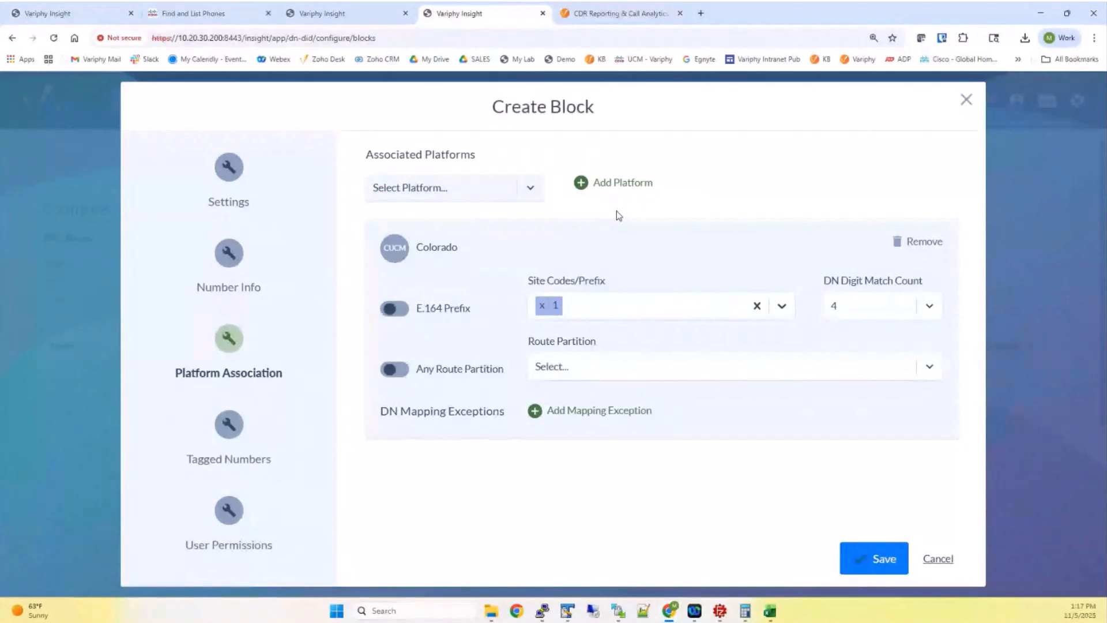
{"action": "left_click", "coordinate": [240, 257]}
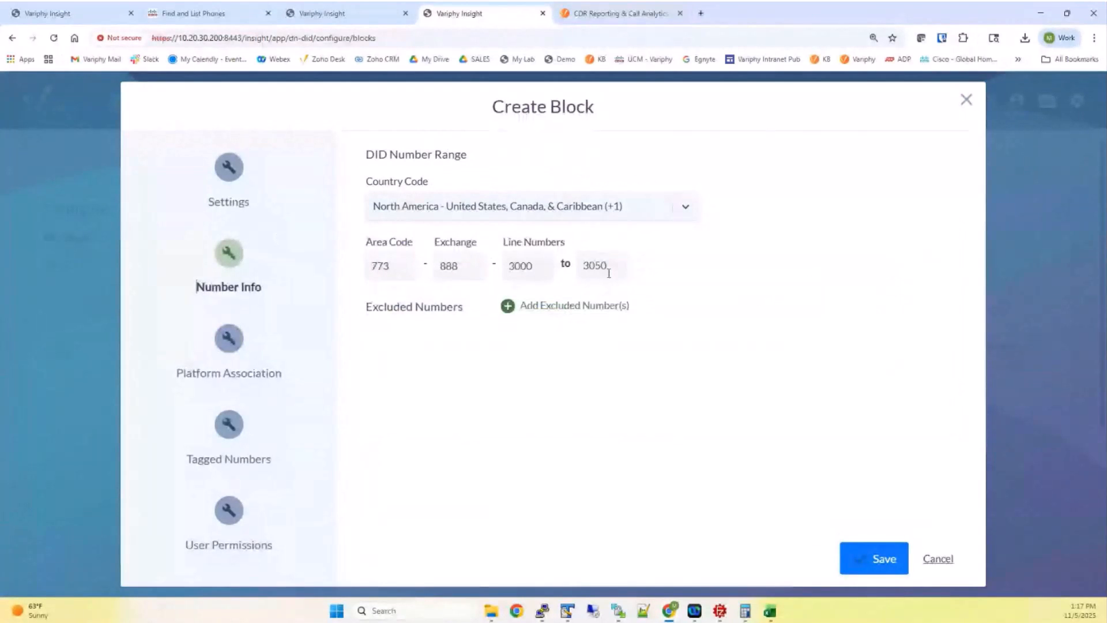
{"action": "left_click", "coordinate": [279, 337]}
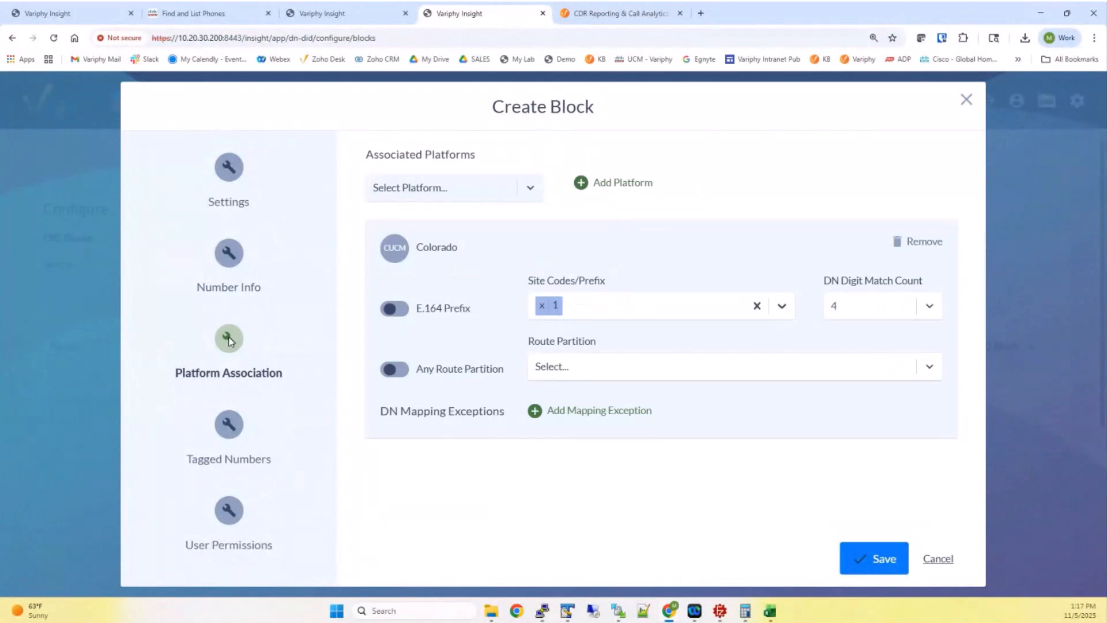
Try the DID-Numbers-2 and E911 route partitions, then leave any route partition allowed
{"action": "left_click", "coordinate": [560, 367]}
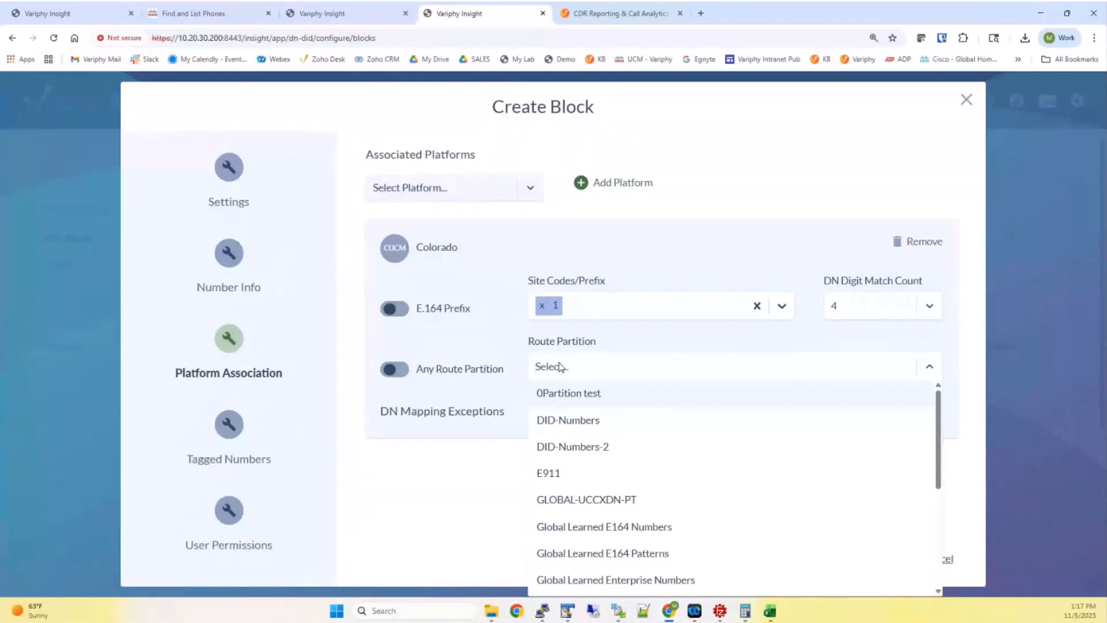
{"action": "left_click", "coordinate": [402, 372]}
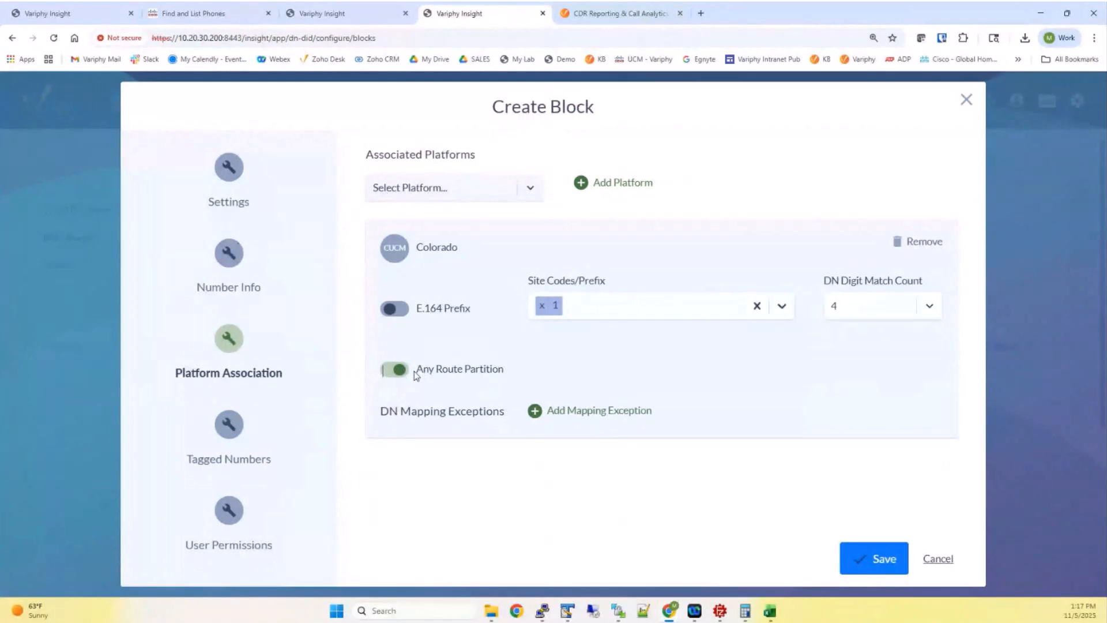
{"action": "left_click", "coordinate": [398, 370]}
{"action": "left_click", "coordinate": [554, 372]}
{"action": "left_click", "coordinate": [568, 447]}
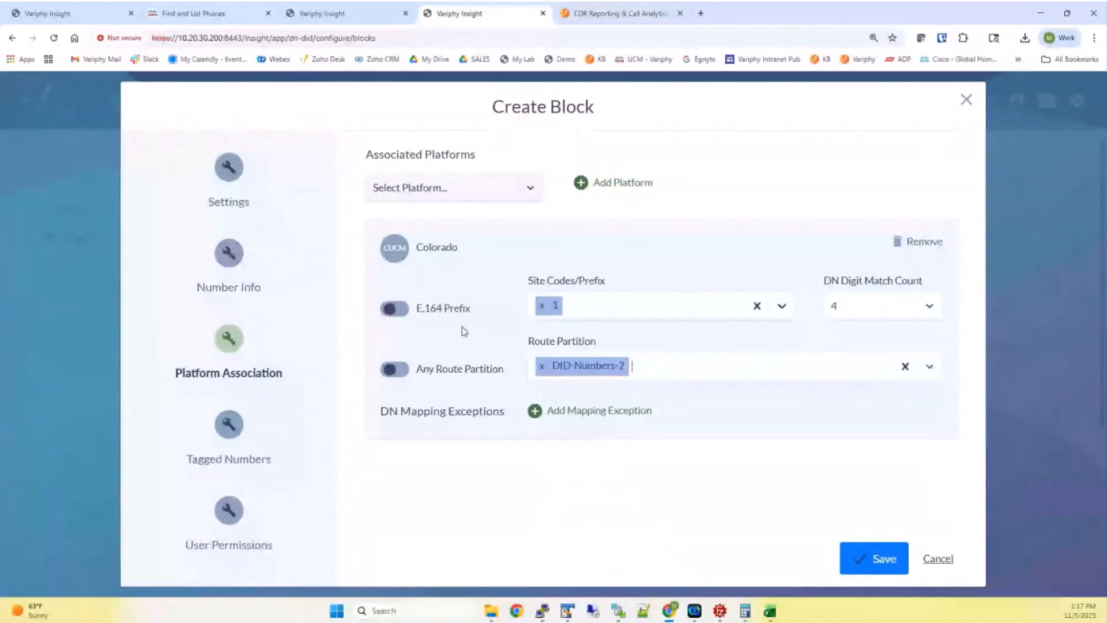
{"action": "left_click", "coordinate": [663, 367]}
{"action": "left_click", "coordinate": [657, 439]}
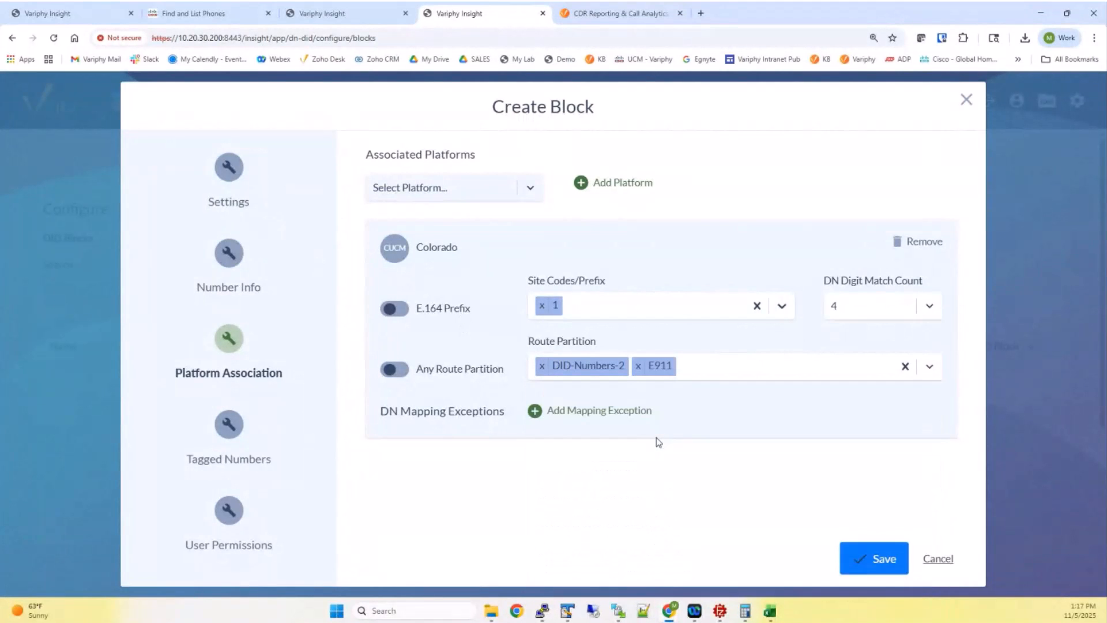
{"action": "left_click", "coordinate": [404, 369]}
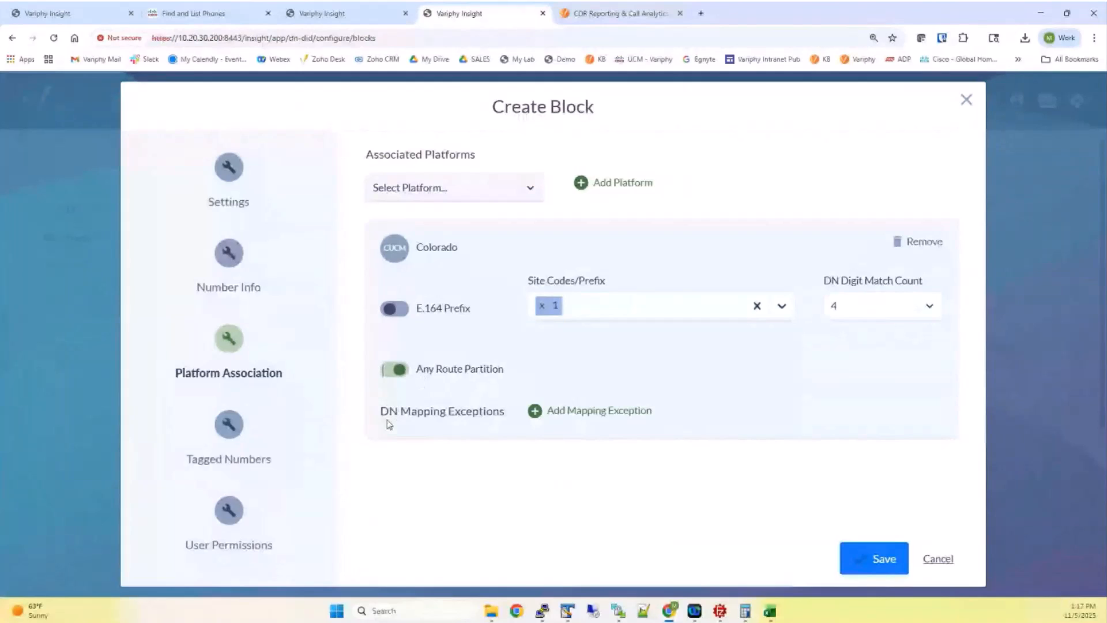
Remove the '1' site code prefix and save the new DID block
{"action": "left_click_drag", "start_coordinate": [378, 415], "coordinate": [505, 414]}
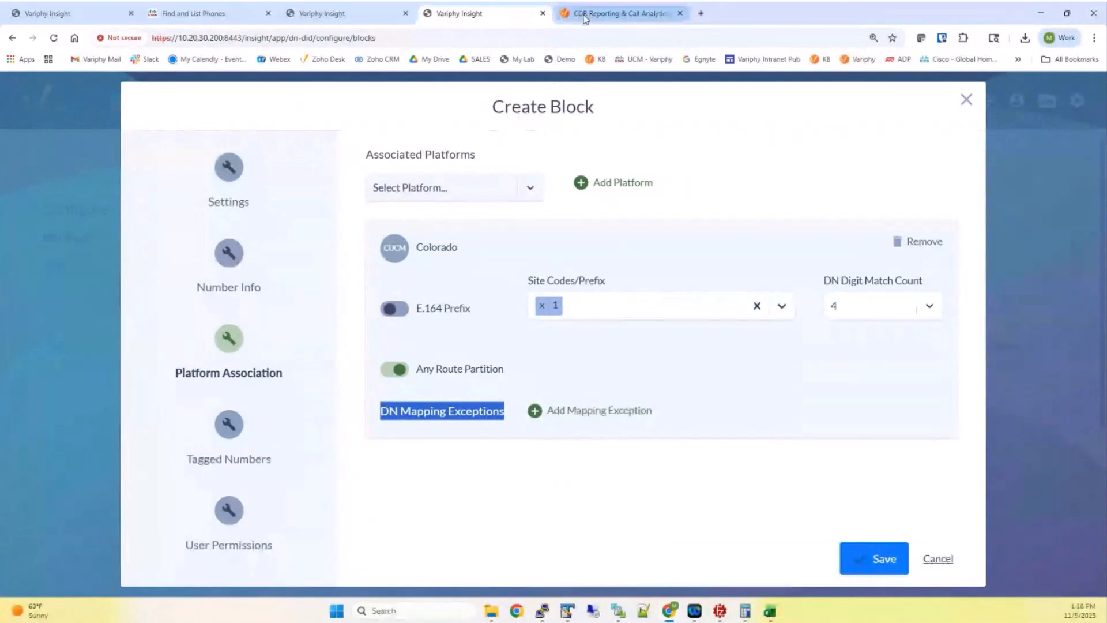
{"action": "left_click", "coordinate": [543, 311]}
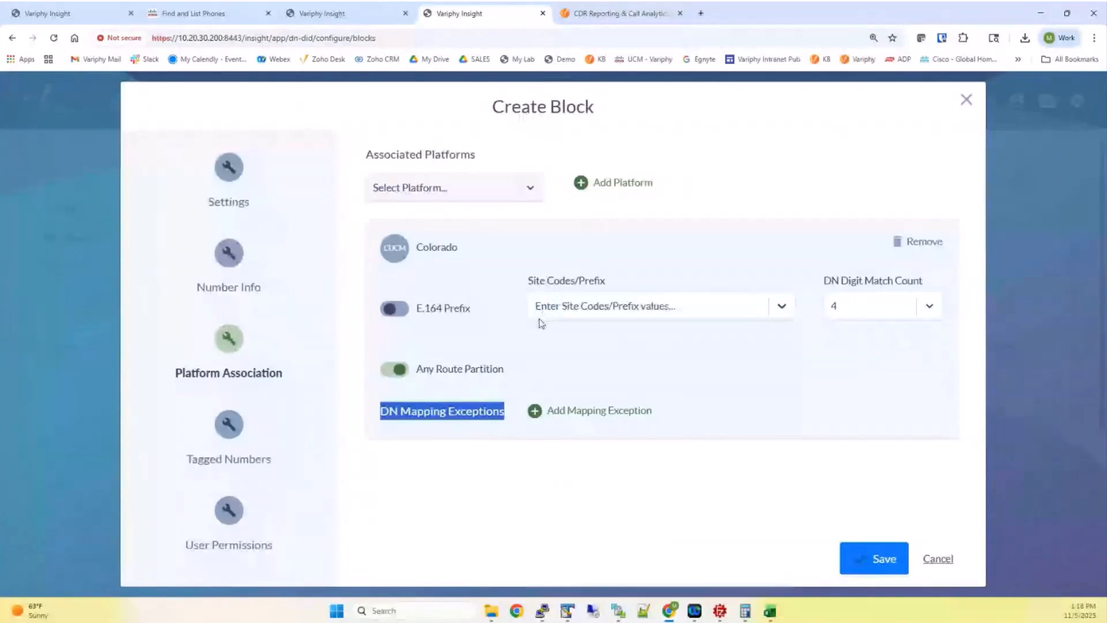
{"action": "left_click", "coordinate": [873, 559]}
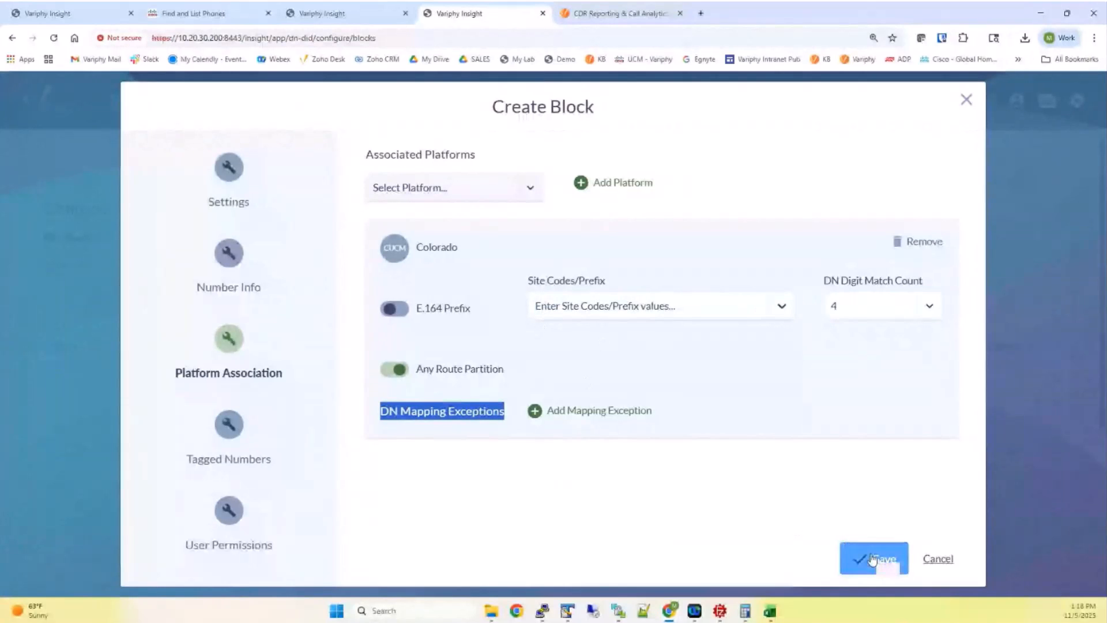
{"action": "left_click", "coordinate": [873, 559]}
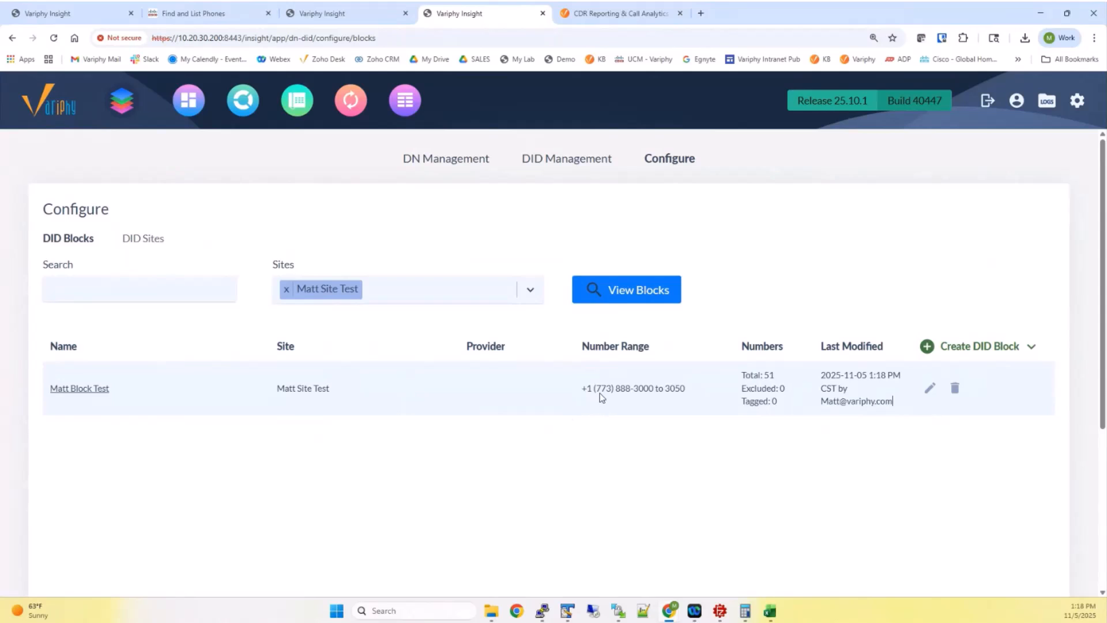
Review Matt Block Test's 3000–3050 range in the block list, then move to DID Management
{"action": "left_click_drag", "start_coordinate": [595, 393], "coordinate": [670, 393]}
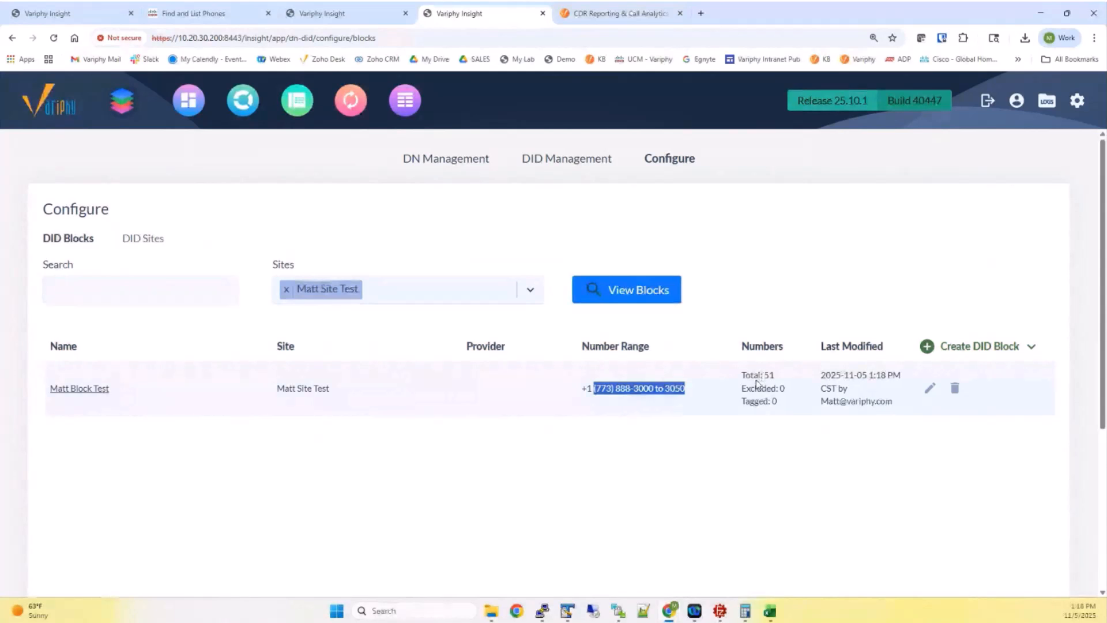
{"action": "left_click", "coordinate": [549, 163]}
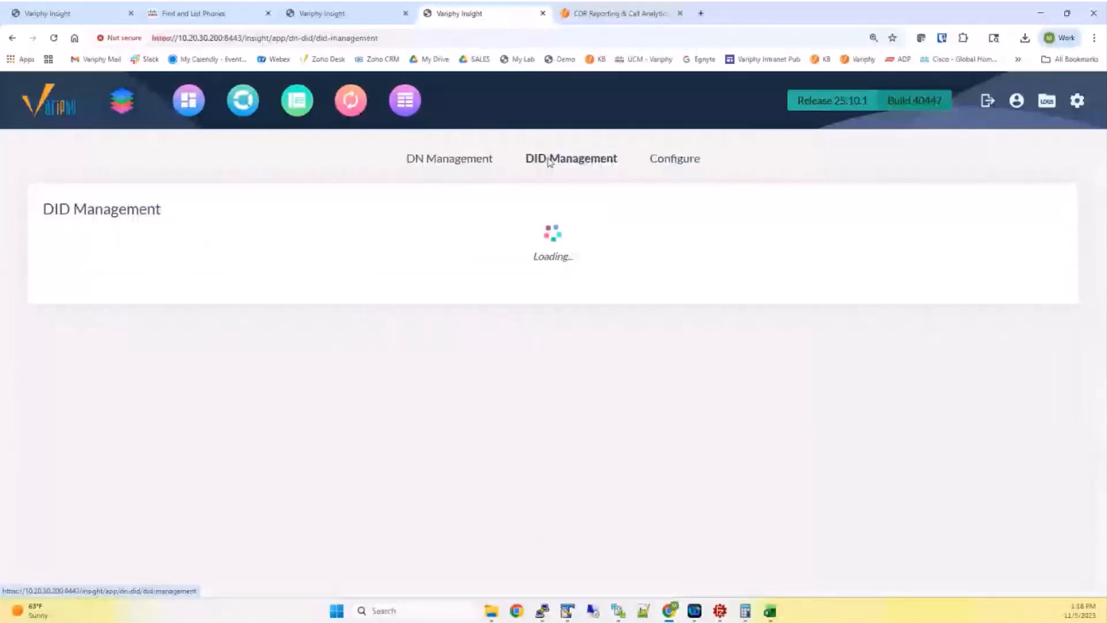
Glance at the Cisco phone list and return to Variphy's DID Management page
{"action": "left_click", "coordinate": [185, 15]}
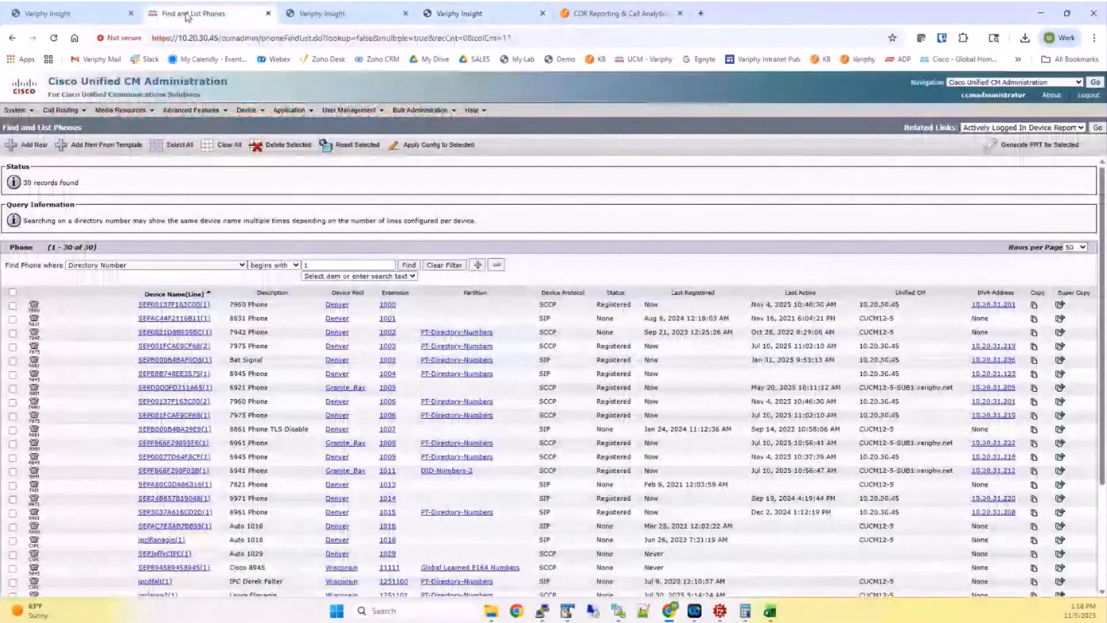
{"action": "left_click", "coordinate": [490, 15]}
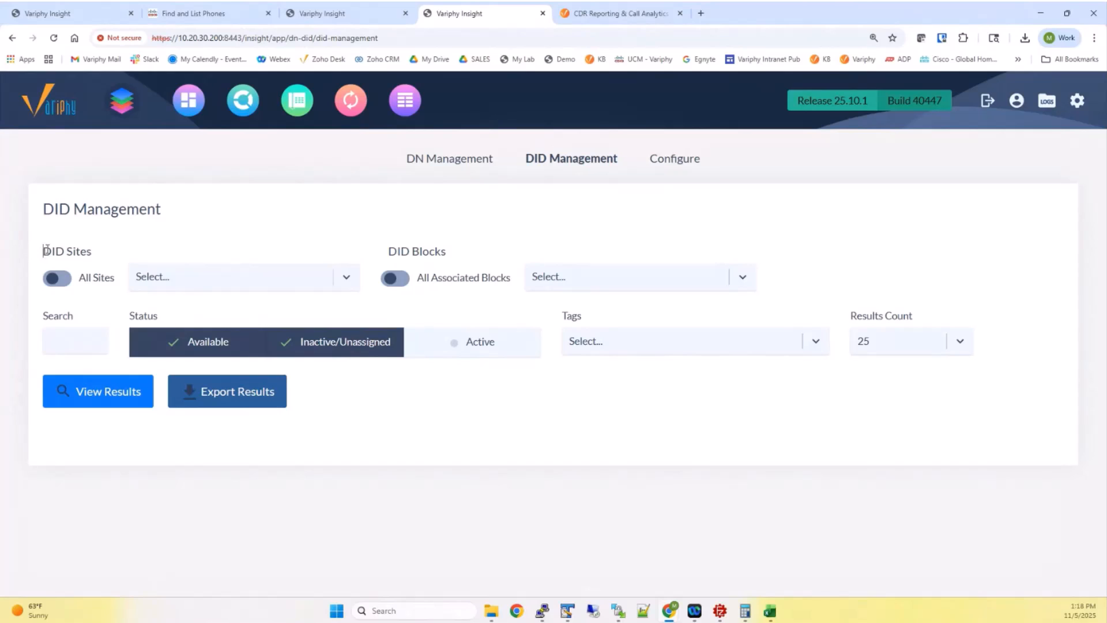
Filter to Chicago, try the 705-123 and 847-234 blocks, then include all associated blocks
{"action": "left_click_drag", "start_coordinate": [42, 253], "coordinate": [95, 253]}
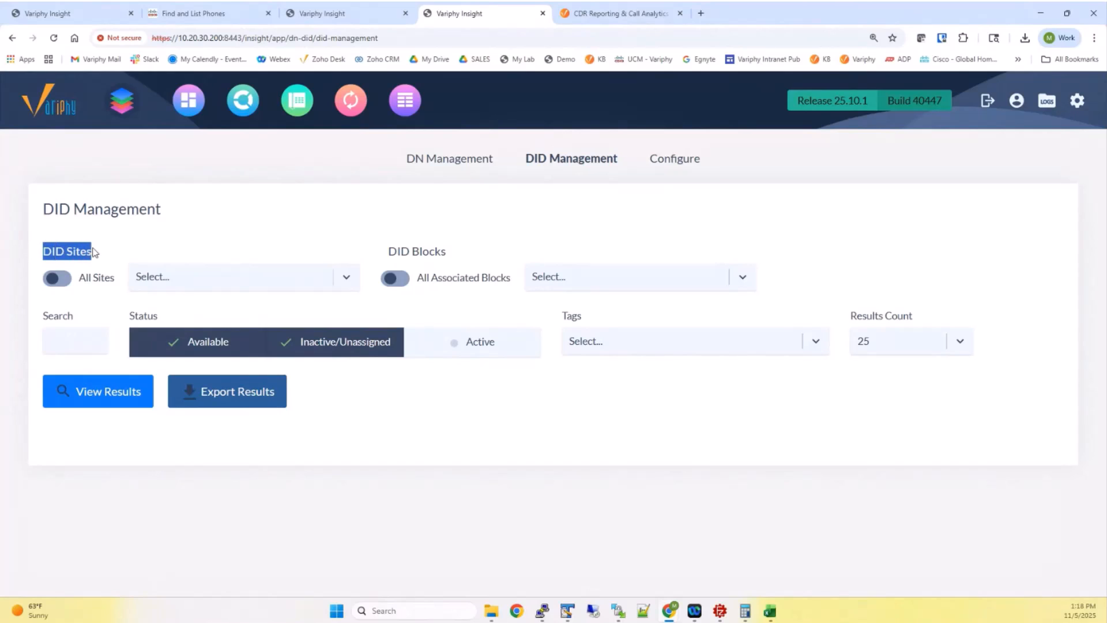
{"action": "left_click", "coordinate": [152, 276]}
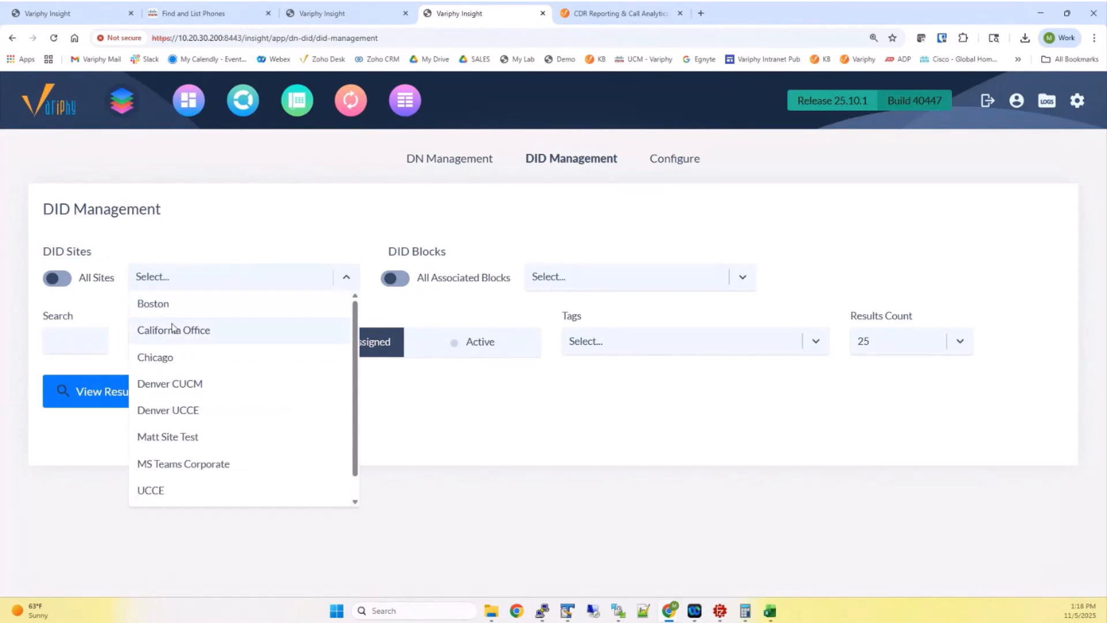
{"action": "left_click", "coordinate": [172, 357]}
{"action": "left_click", "coordinate": [573, 286]}
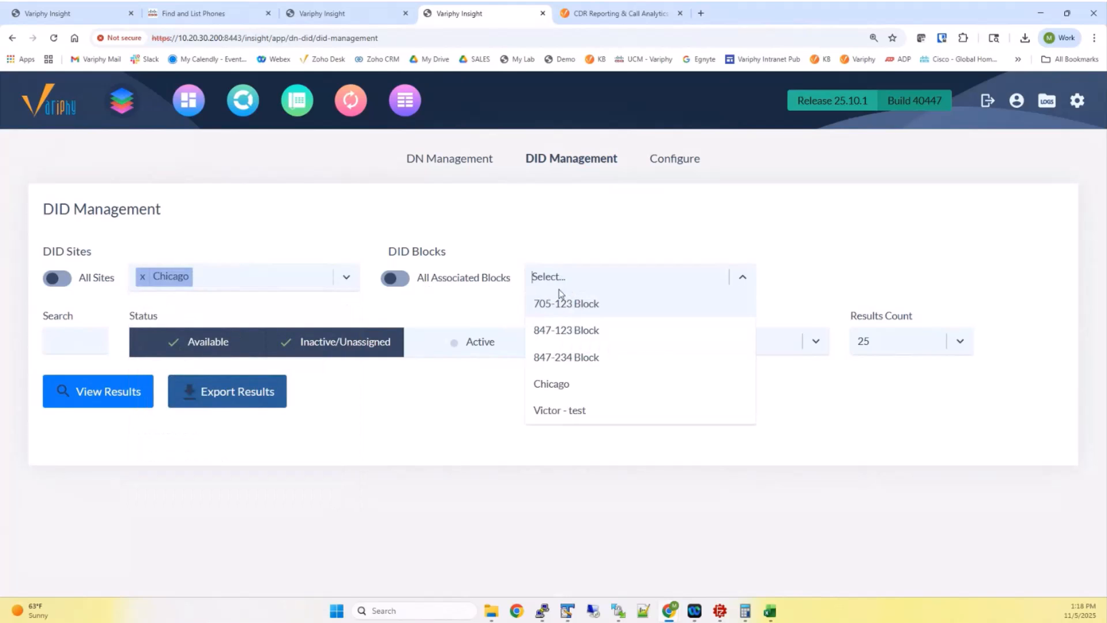
{"action": "left_click", "coordinate": [565, 308]}
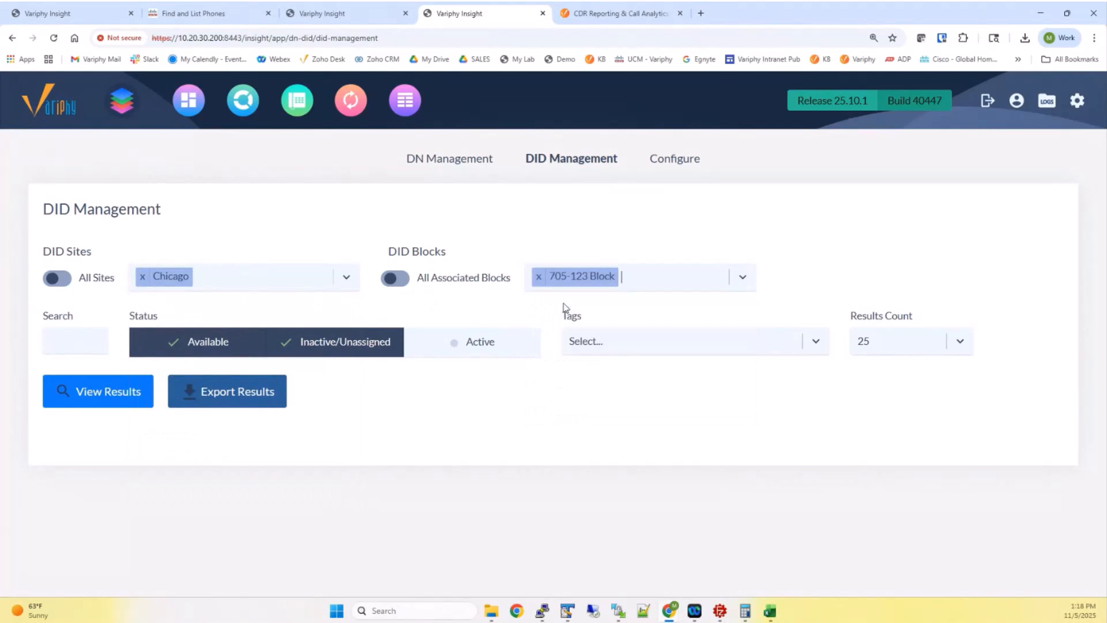
{"action": "left_click", "coordinate": [616, 282]}
{"action": "left_click", "coordinate": [612, 326]}
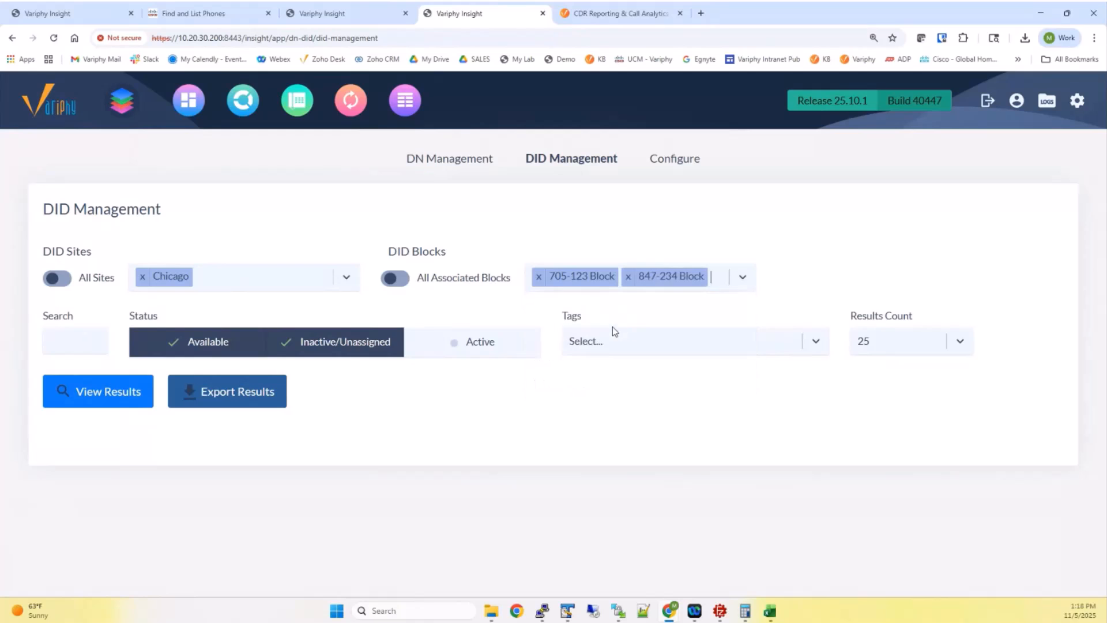
{"action": "left_click", "coordinate": [538, 277]}
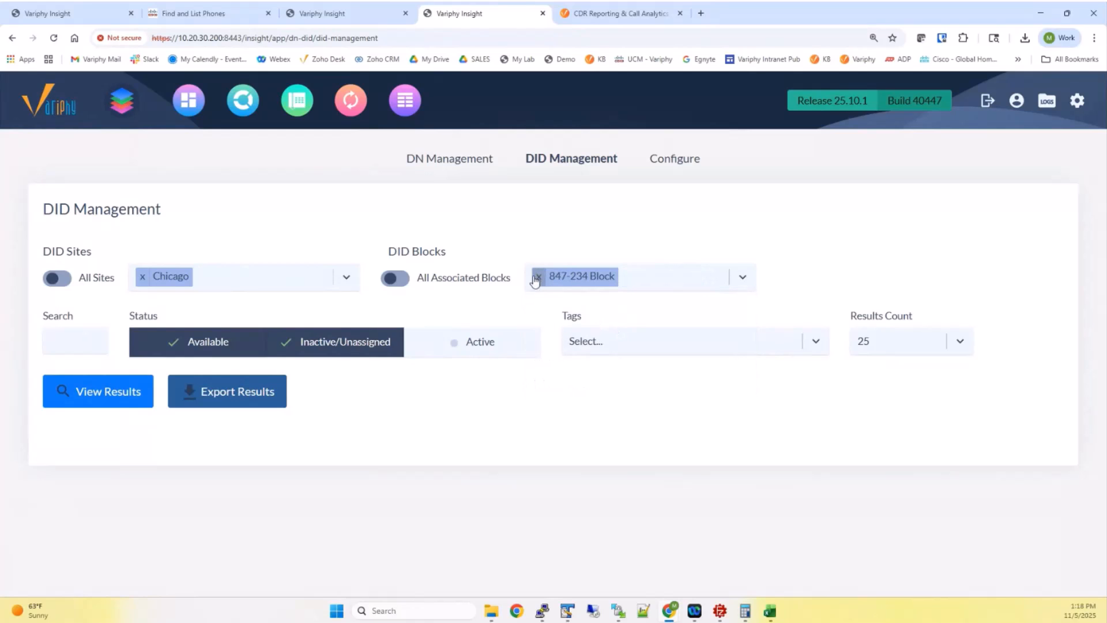
{"action": "left_click", "coordinate": [392, 281]}
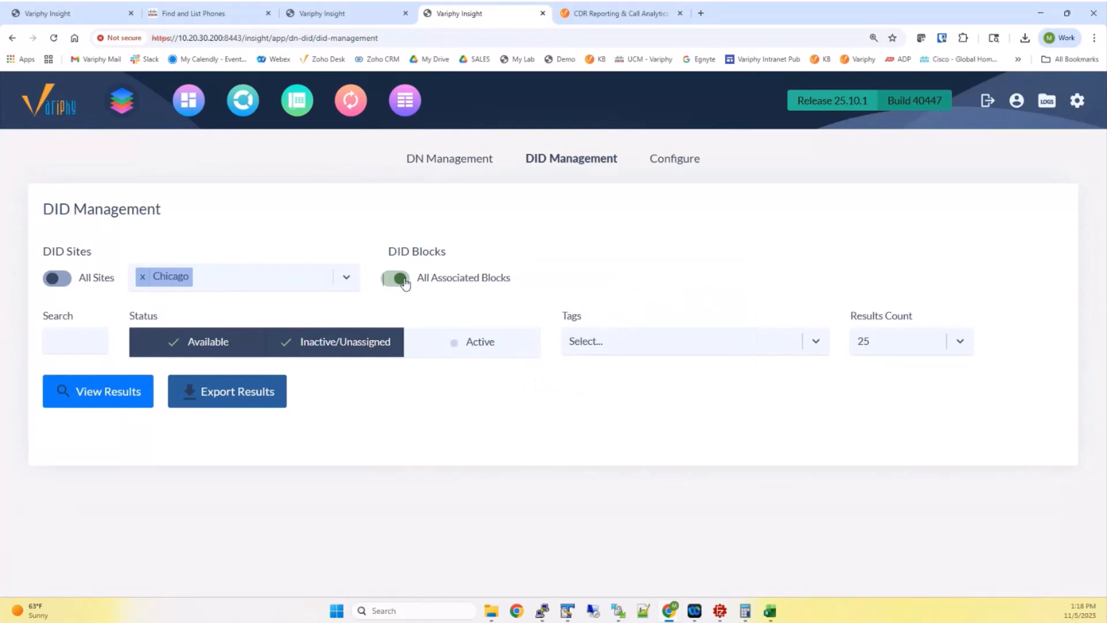
Filter to Matt Site Test and Matt Block Test, with Active numbers included in the status
{"action": "left_click", "coordinate": [142, 278]}
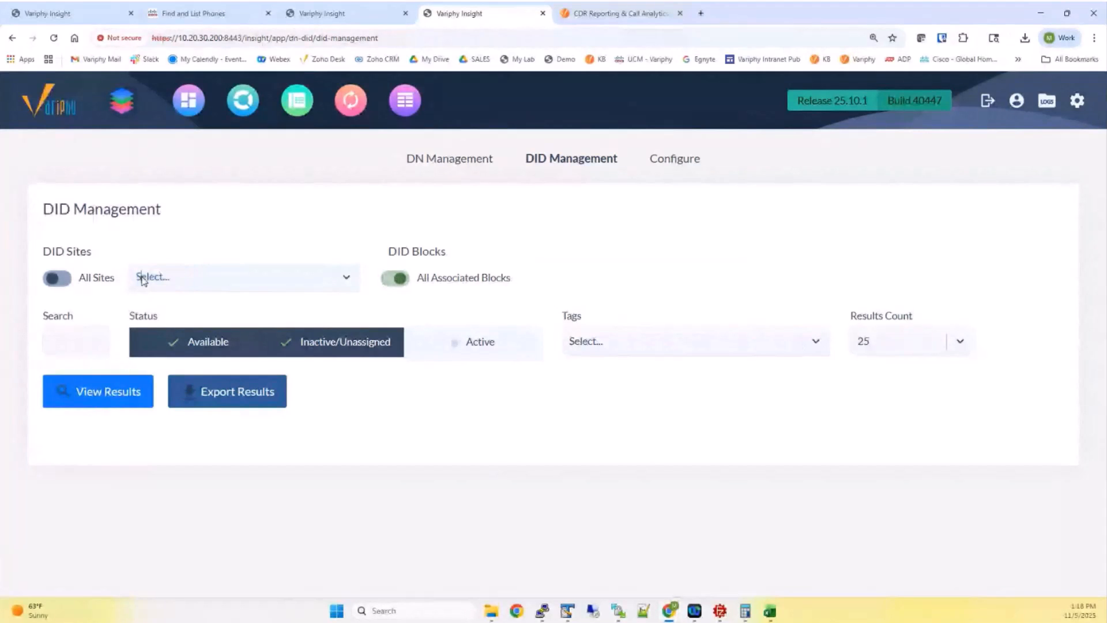
{"action": "left_click", "coordinate": [147, 278]}
{"action": "left_click", "coordinate": [162, 438]}
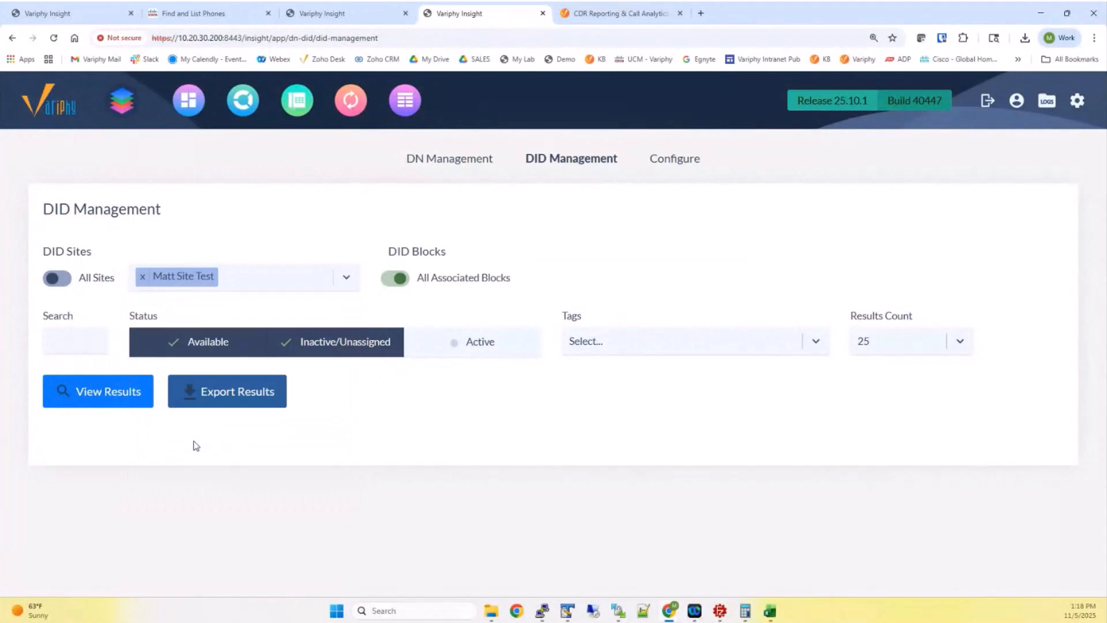
{"action": "left_click", "coordinate": [387, 279]}
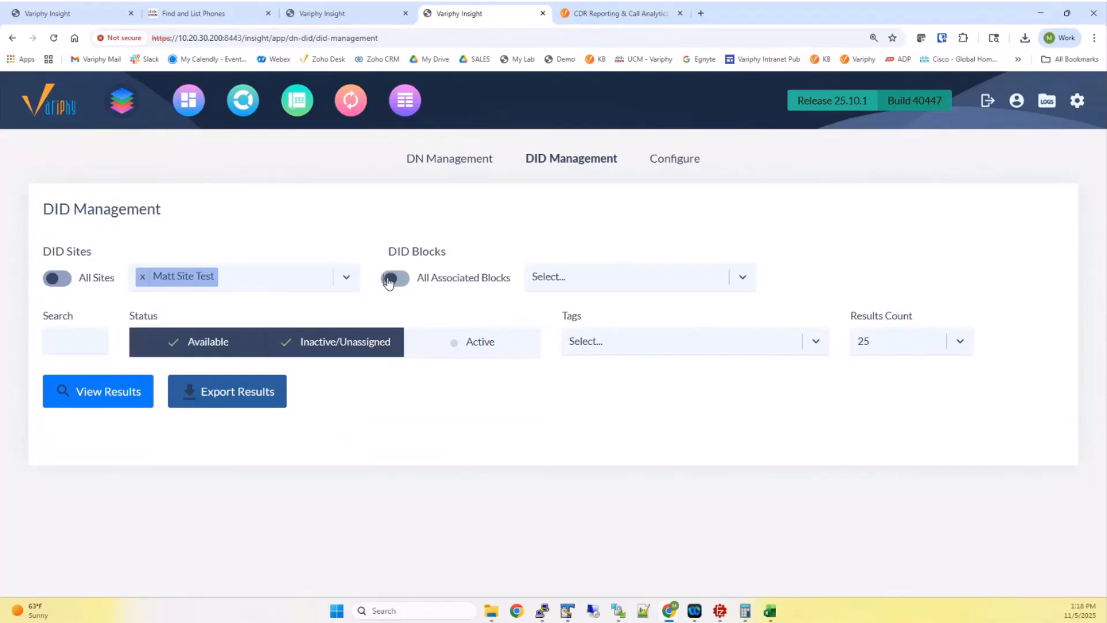
{"action": "left_click", "coordinate": [536, 275]}
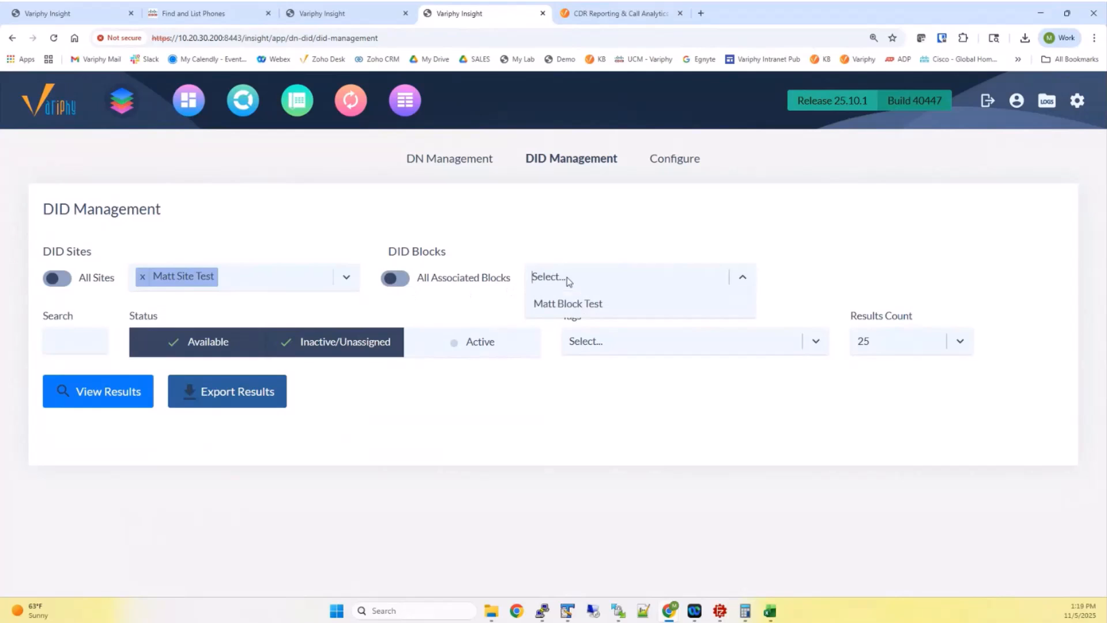
{"action": "left_click", "coordinate": [580, 305]}
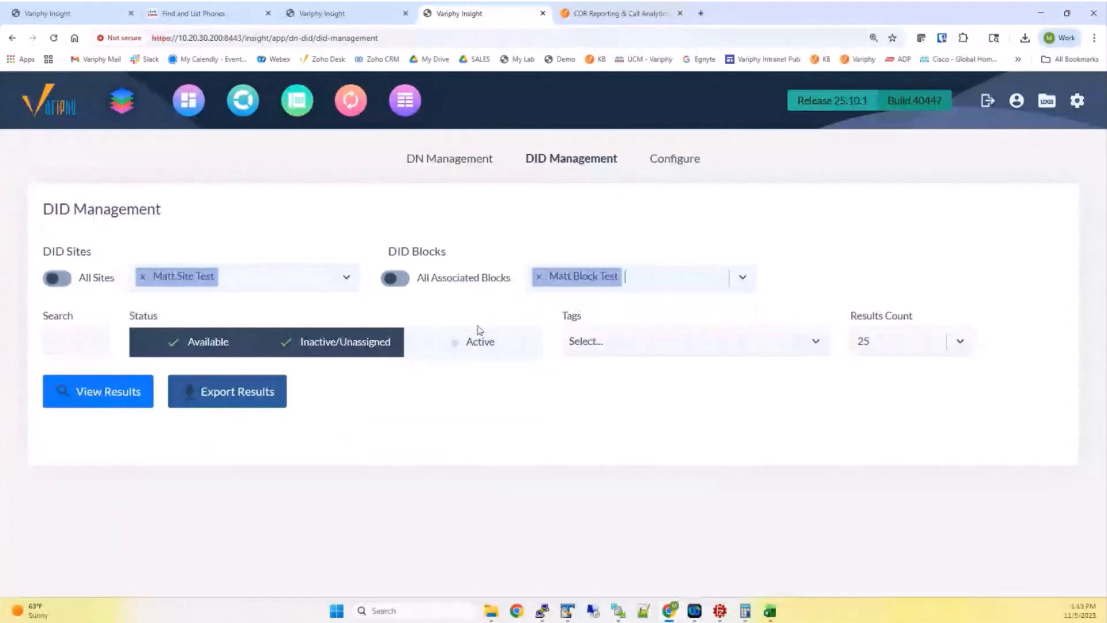
{"action": "left_click", "coordinate": [472, 343]}
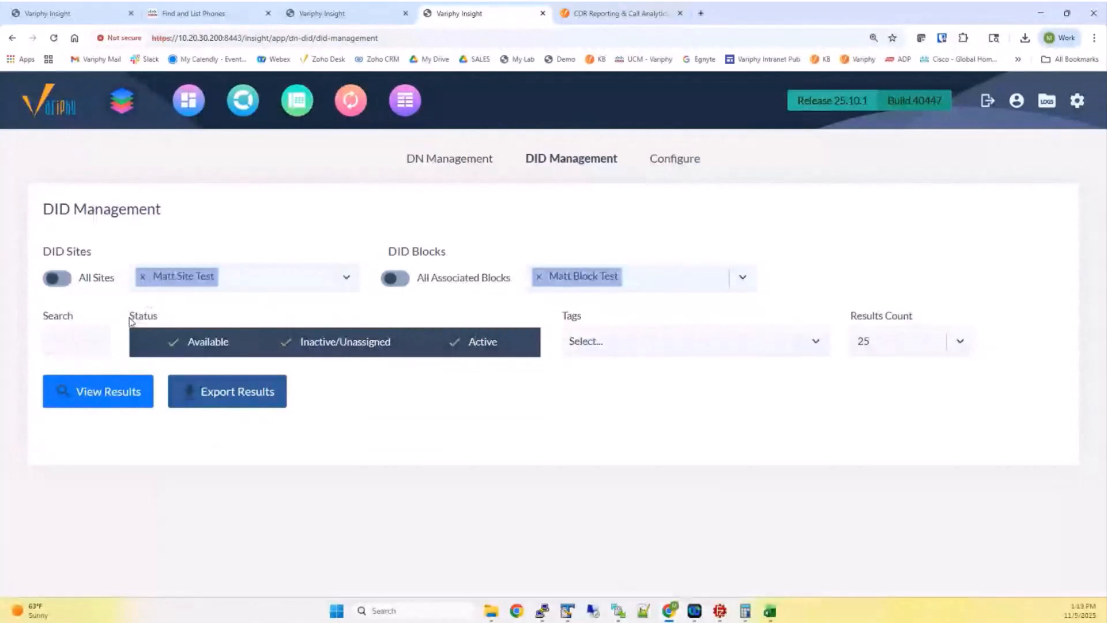
Try a few search terms, finishing with 'x', and run View Results
{"action": "left_click_drag", "start_coordinate": [130, 318], "coordinate": [162, 319]}
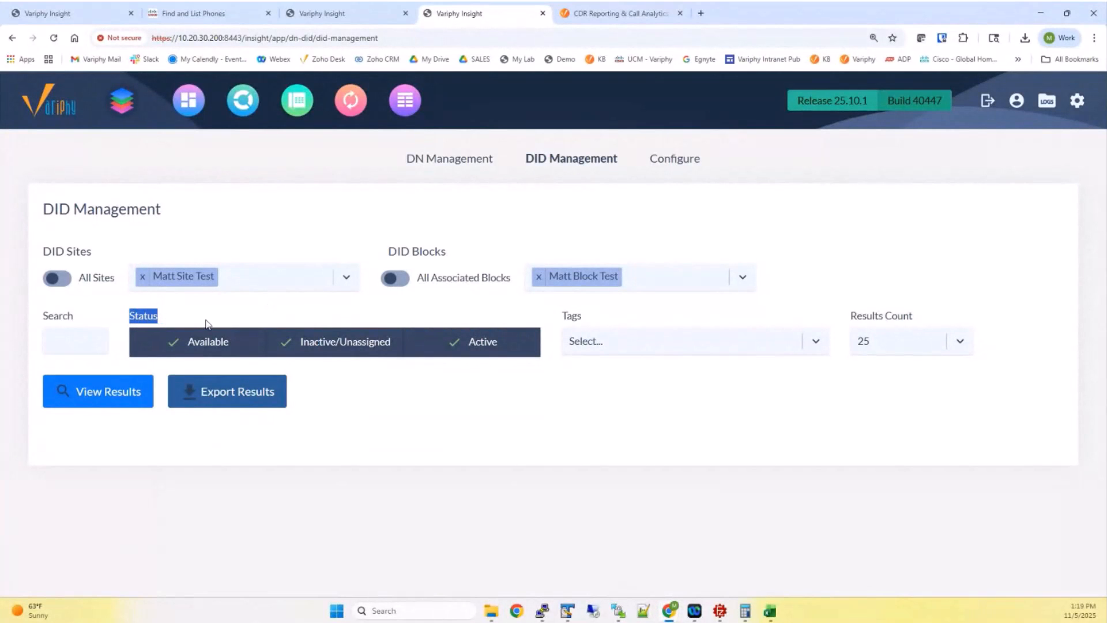
{"action": "double_click", "coordinate": [214, 342]}
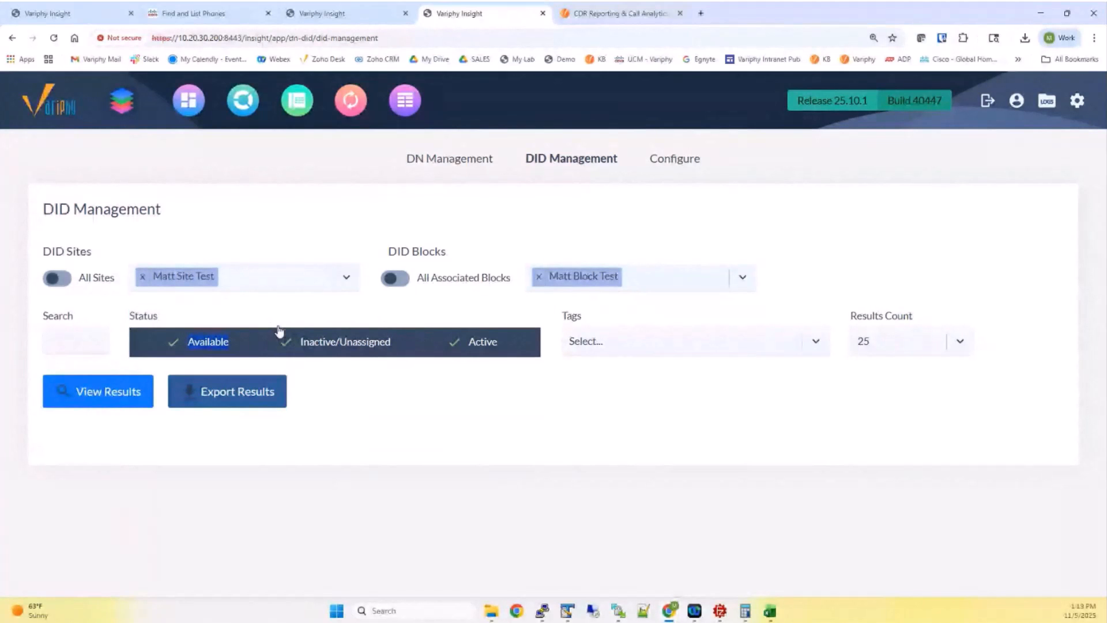
{"action": "left_click_drag", "start_coordinate": [42, 316], "coordinate": [77, 321]}
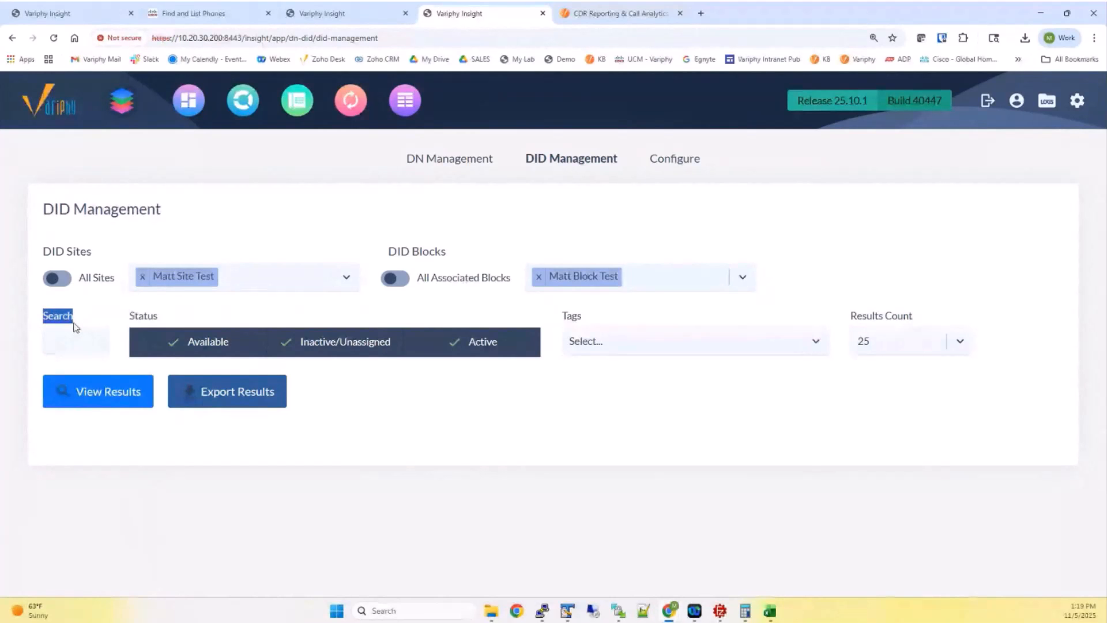
{"action": "left_click", "coordinate": [64, 343]}
{"action": "type", "text": "1284"}
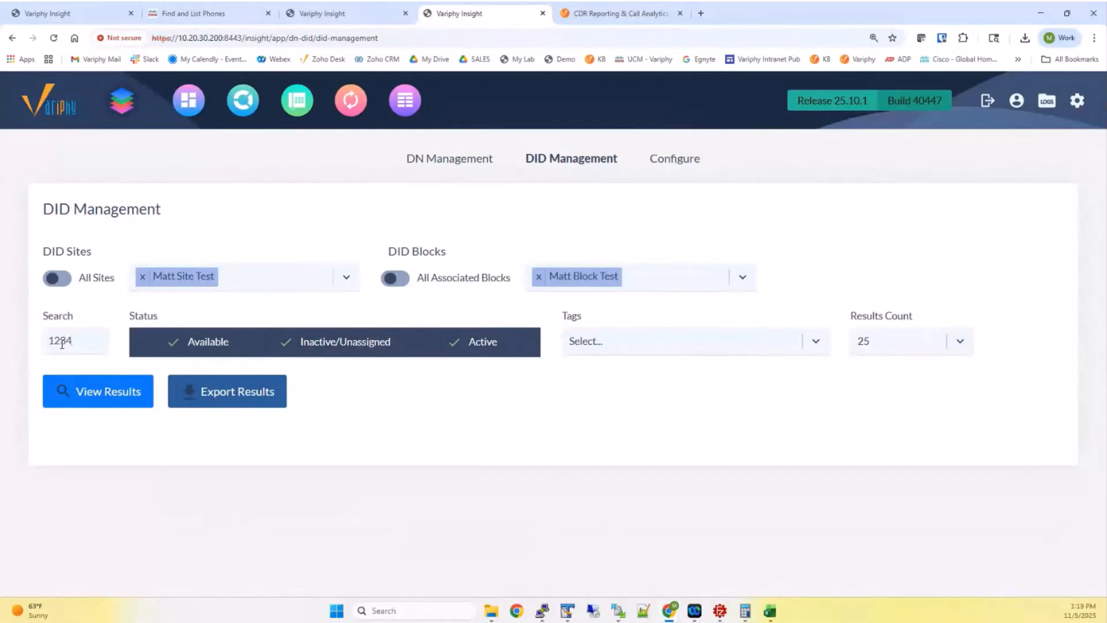
{"action": "key", "text": "BackSpace"}
{"action": "key", "text": "BackSpace"}
{"action": "type", "text": "XXX"}
{"action": "left_click_drag", "start_coordinate": [76, 339], "coordinate": [26, 346]}
{"action": "type", "text": "x"}
{"action": "left_click", "coordinate": [98, 391]}
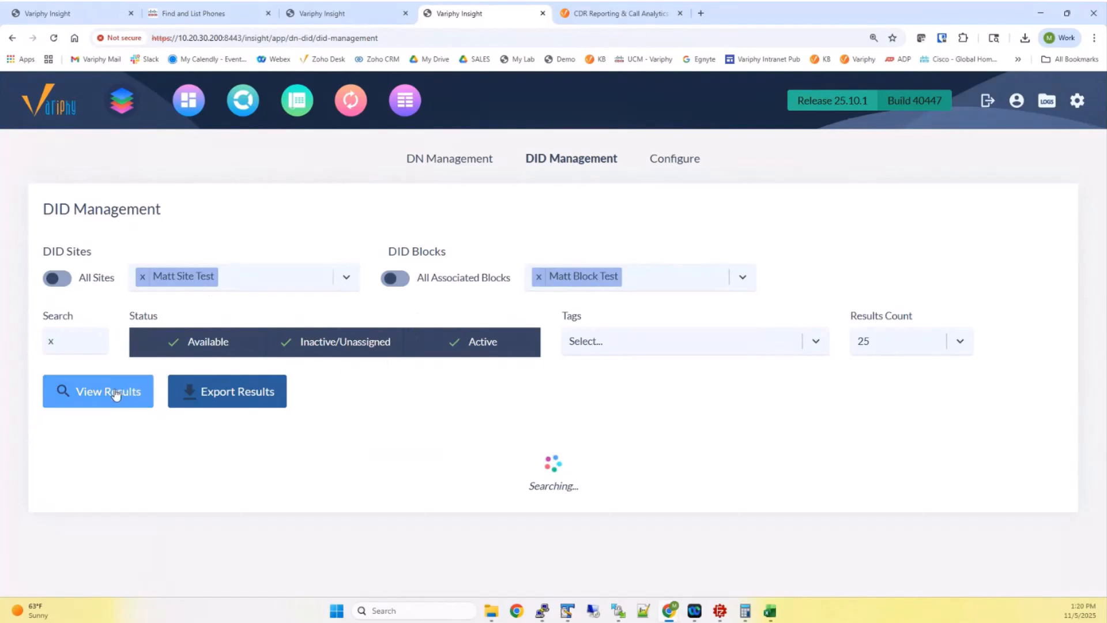
{"action": "left_click", "coordinate": [908, 340]}
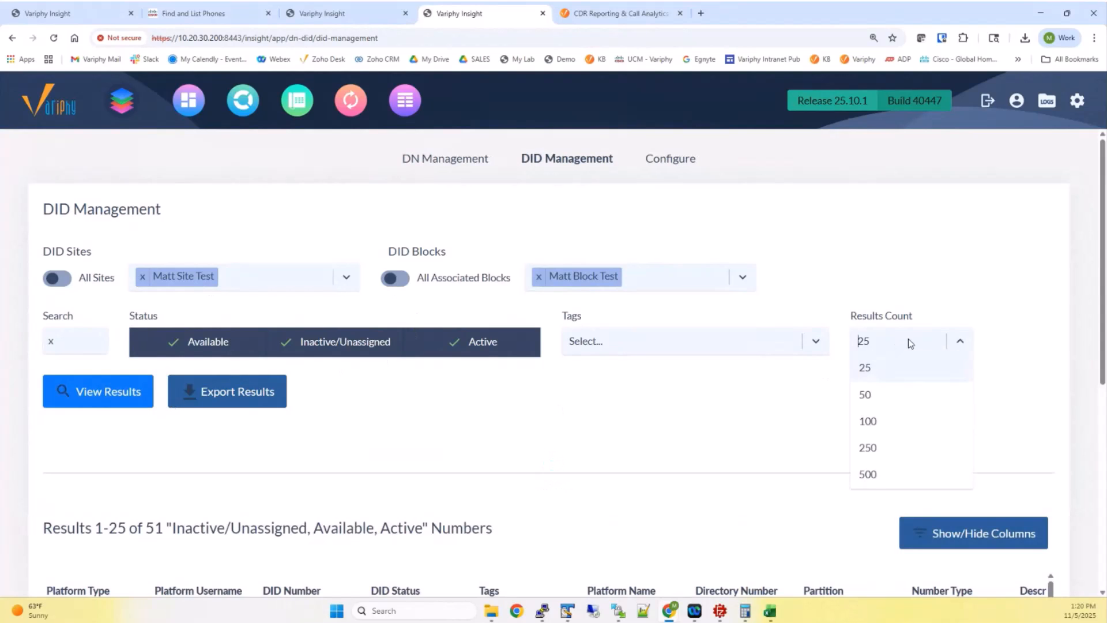
{"action": "left_click", "coordinate": [877, 422]}
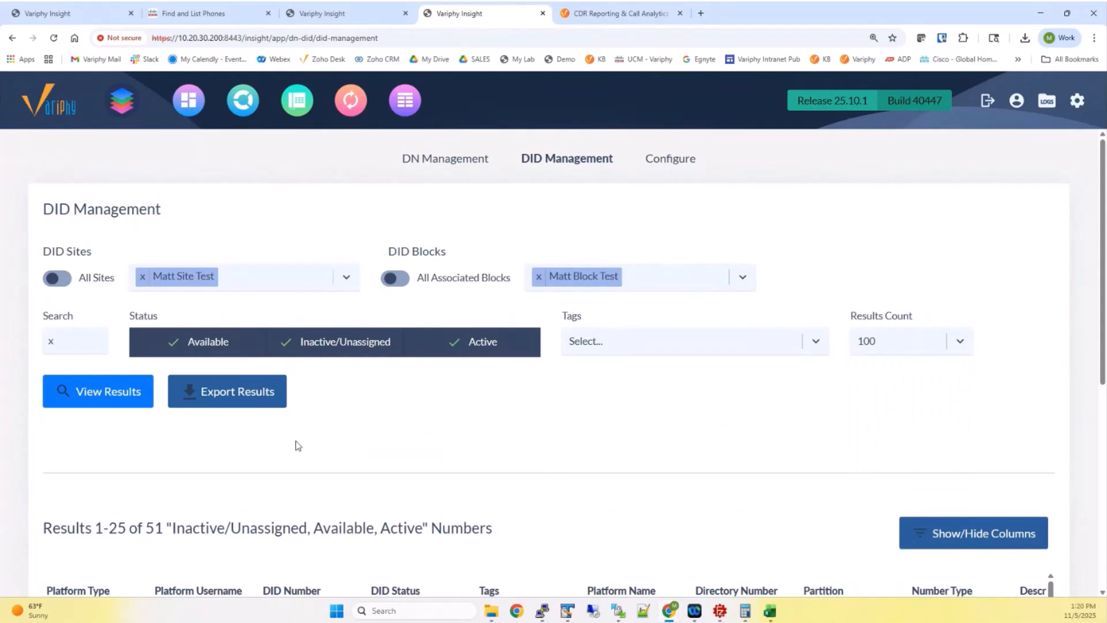
{"action": "left_click", "coordinate": [868, 341]}
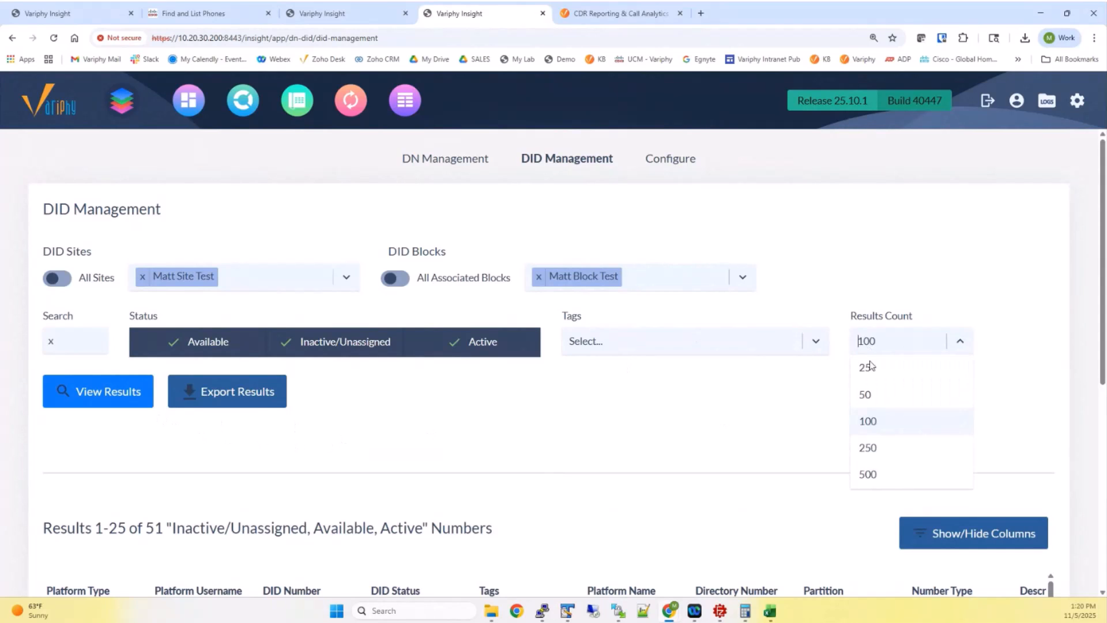
{"action": "left_click", "coordinate": [874, 474]}
{"action": "left_click", "coordinate": [115, 399]}
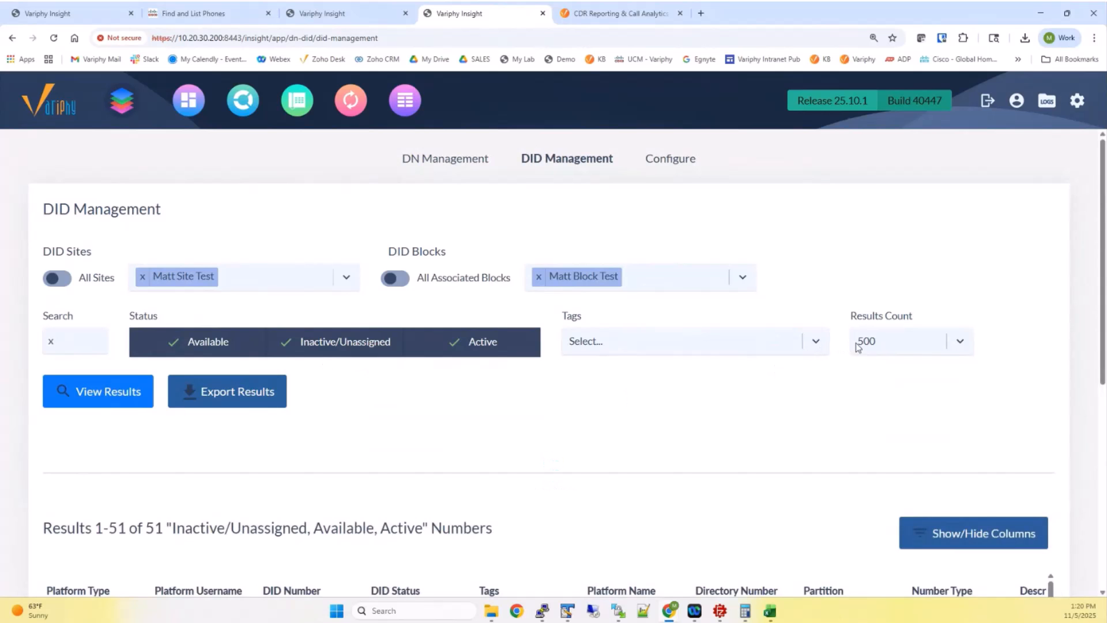
{"action": "scroll", "coordinate": [186, 433], "scroll_direction": "down", "scroll_amount": 4}
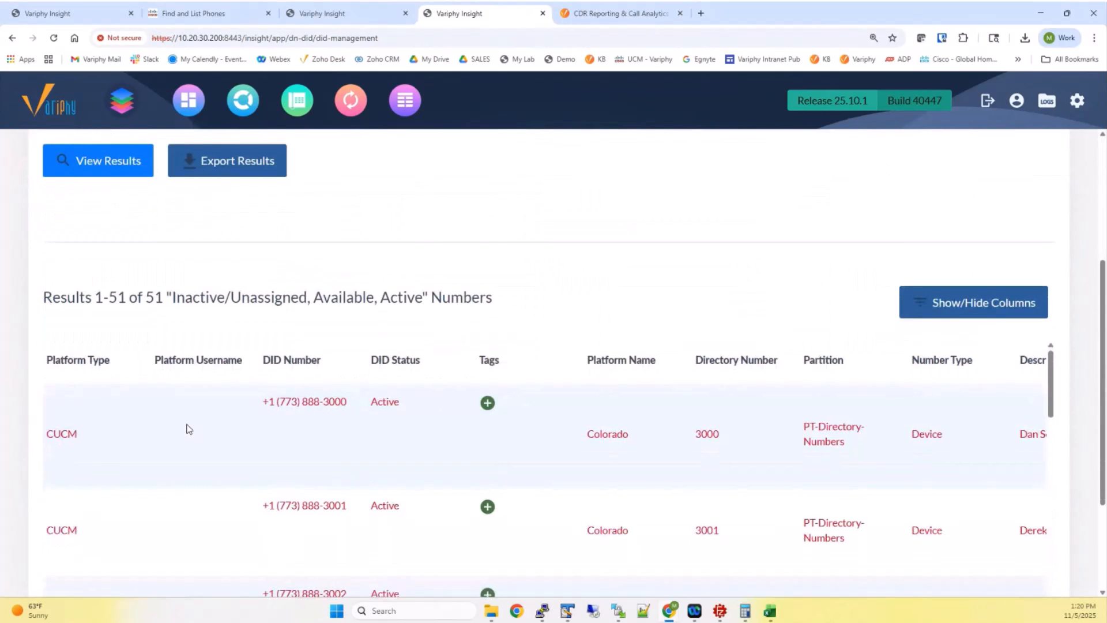
{"action": "scroll", "coordinate": [185, 418], "scroll_direction": "down", "scroll_amount": 2}
{"action": "scroll", "coordinate": [185, 418], "scroll_direction": "up", "scroll_amount": 2}
{"action": "scroll", "coordinate": [1104, 403], "scroll_direction": "down", "scroll_amount": 3}
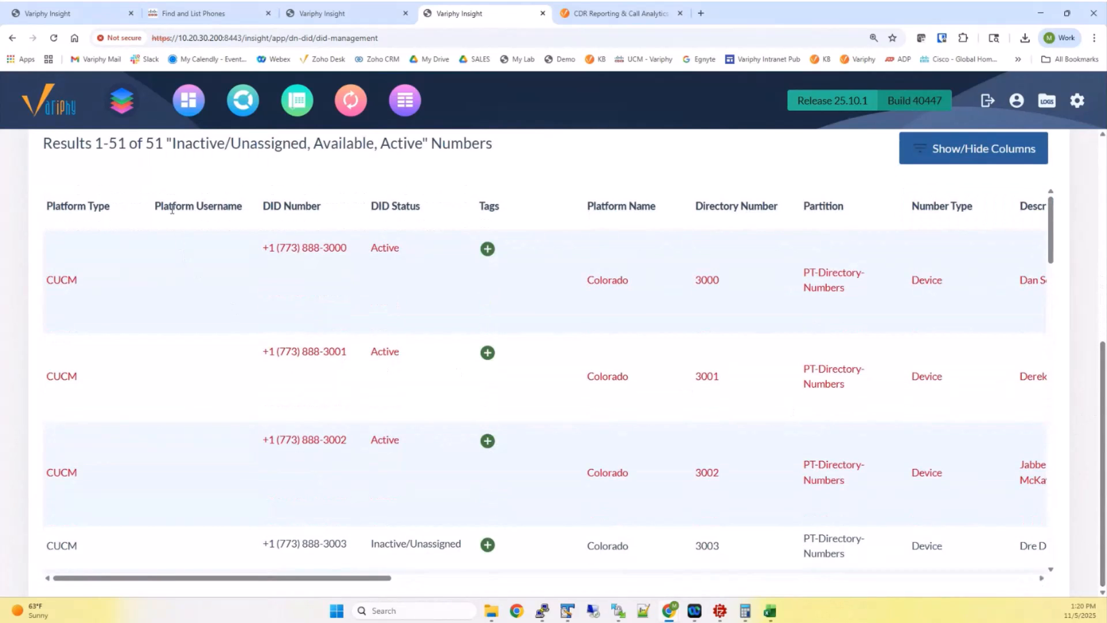
{"action": "left_click_drag", "start_coordinate": [154, 207], "coordinate": [237, 207]}
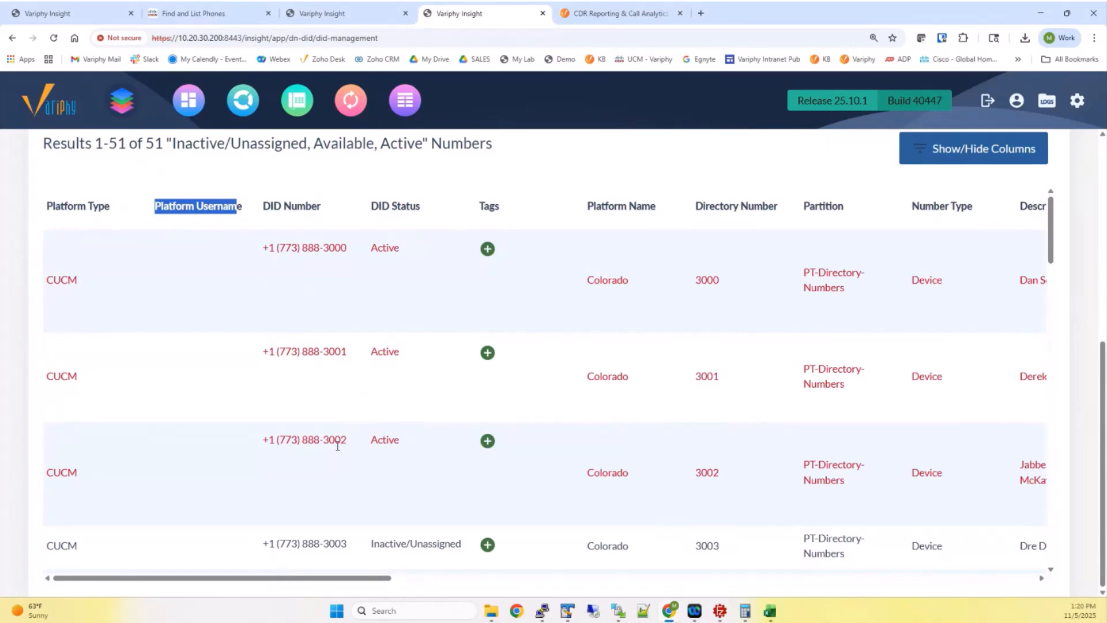
{"action": "left_click_drag", "start_coordinate": [371, 248], "coordinate": [409, 250]}
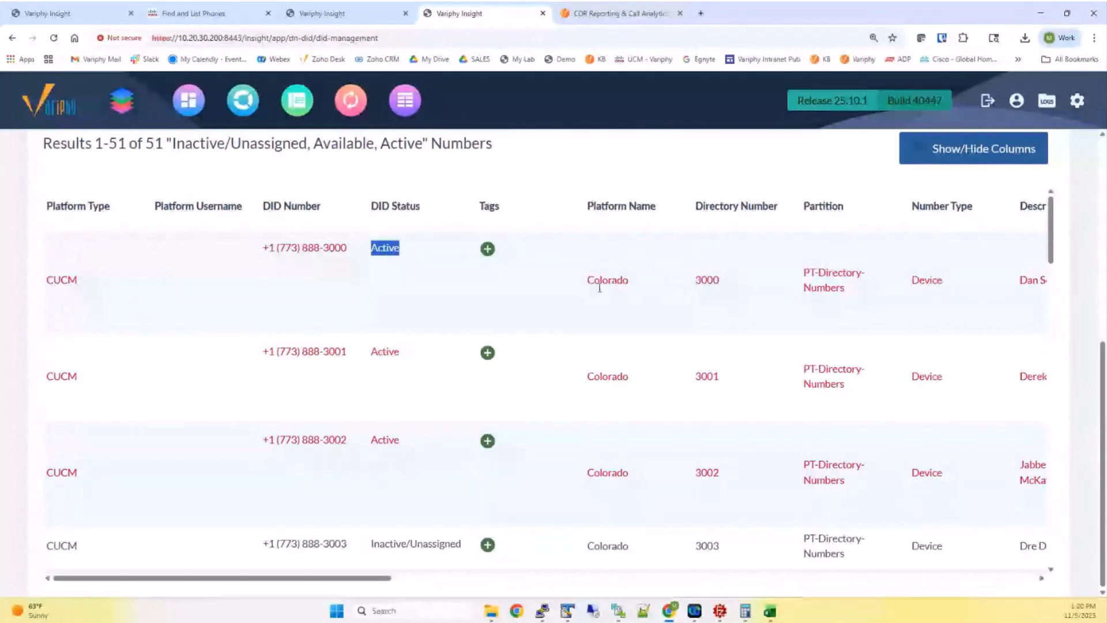
{"action": "left_click_drag", "start_coordinate": [381, 578], "coordinate": [563, 564]}
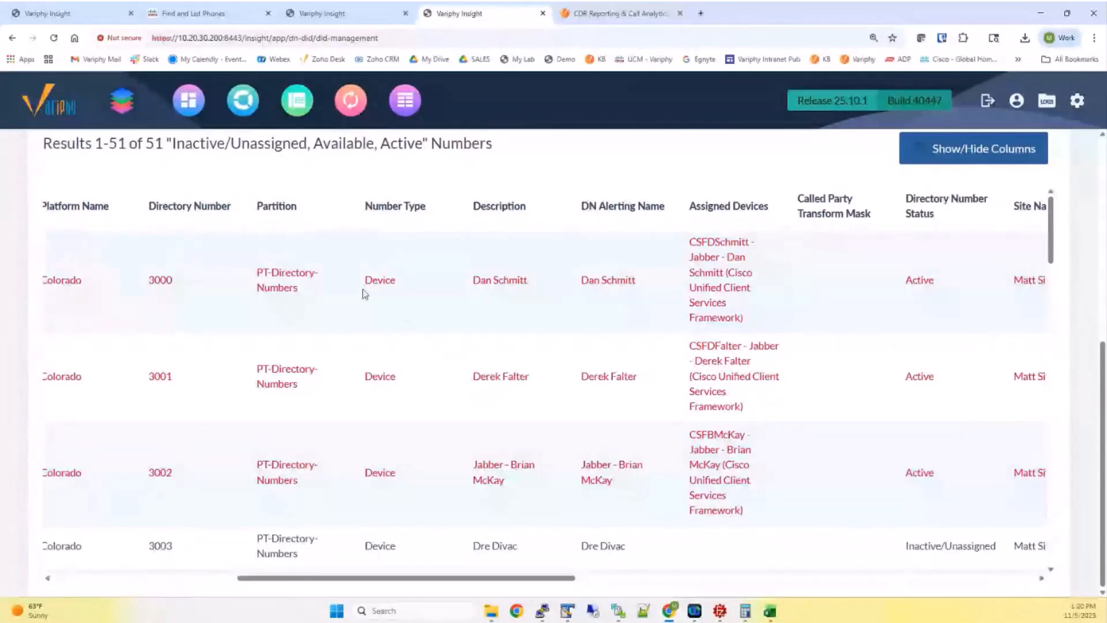
{"action": "left_click_drag", "start_coordinate": [363, 286], "coordinate": [404, 282]}
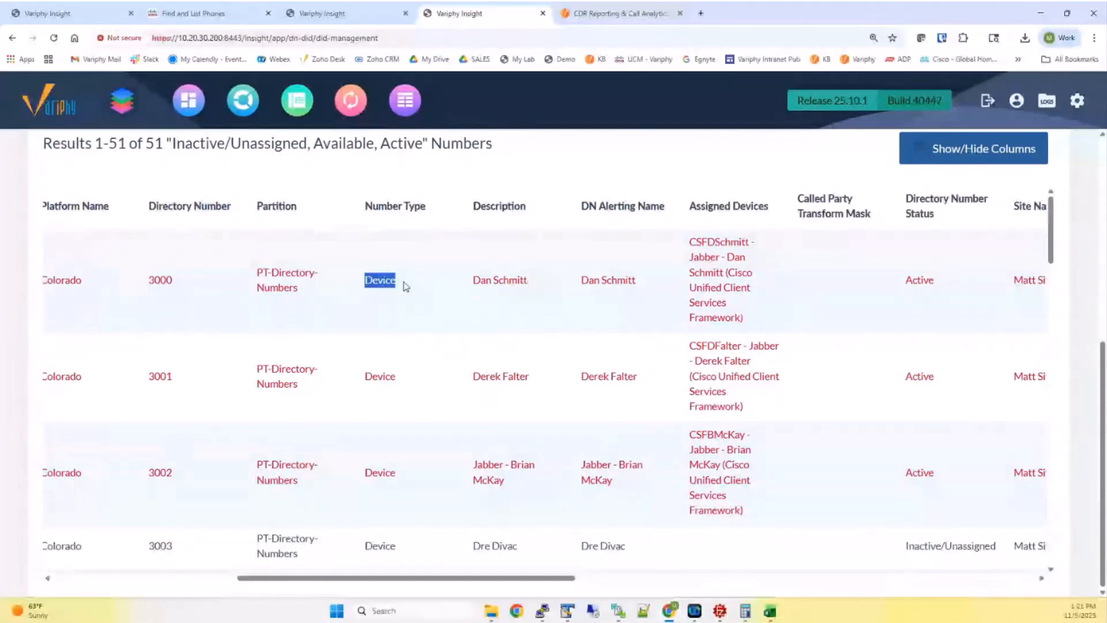
{"action": "scroll", "coordinate": [405, 328], "scroll_direction": "down", "scroll_amount": 1}
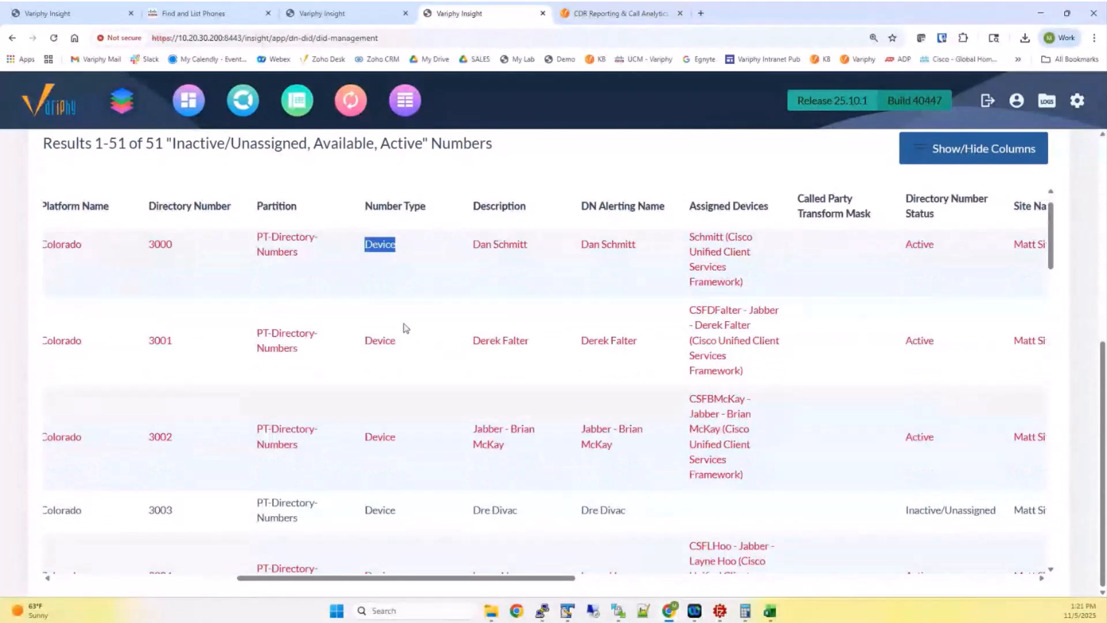
{"action": "scroll", "coordinate": [405, 327], "scroll_direction": "down", "scroll_amount": 5}
{"action": "scroll", "coordinate": [404, 327], "scroll_direction": "down", "scroll_amount": 3}
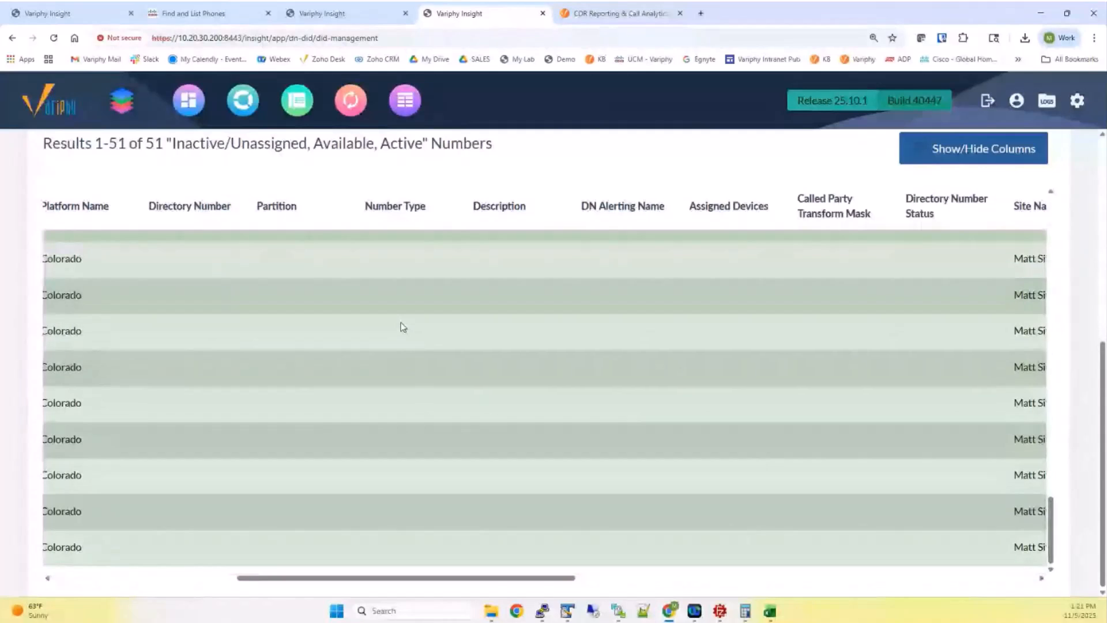
{"action": "scroll", "coordinate": [403, 326], "scroll_direction": "up", "scroll_amount": 8}
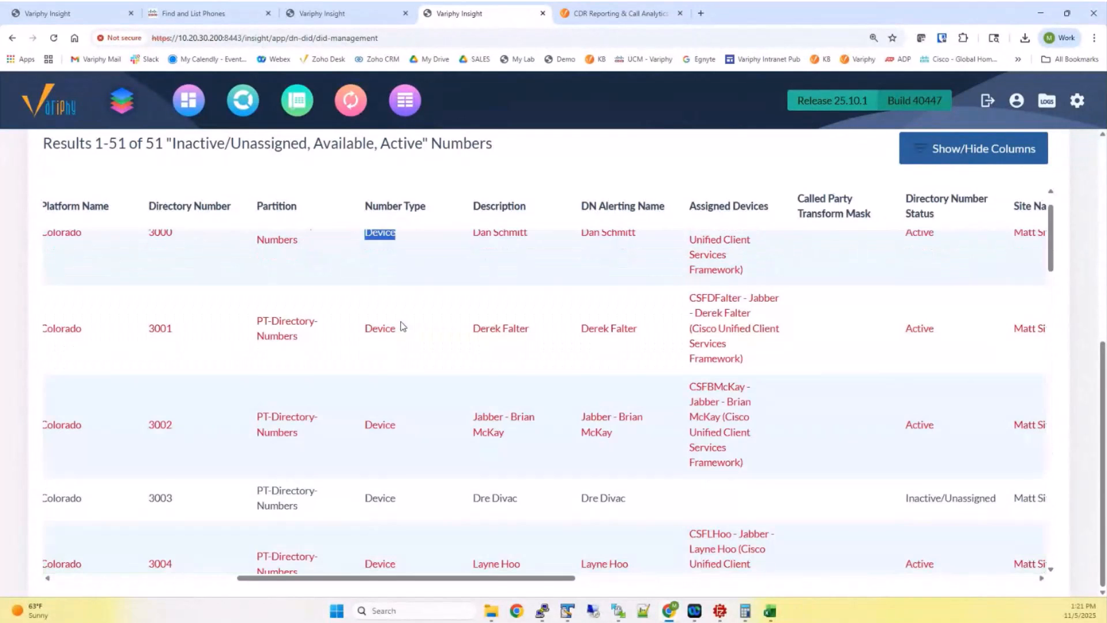
{"action": "scroll", "coordinate": [398, 318], "scroll_direction": "up", "scroll_amount": 1}
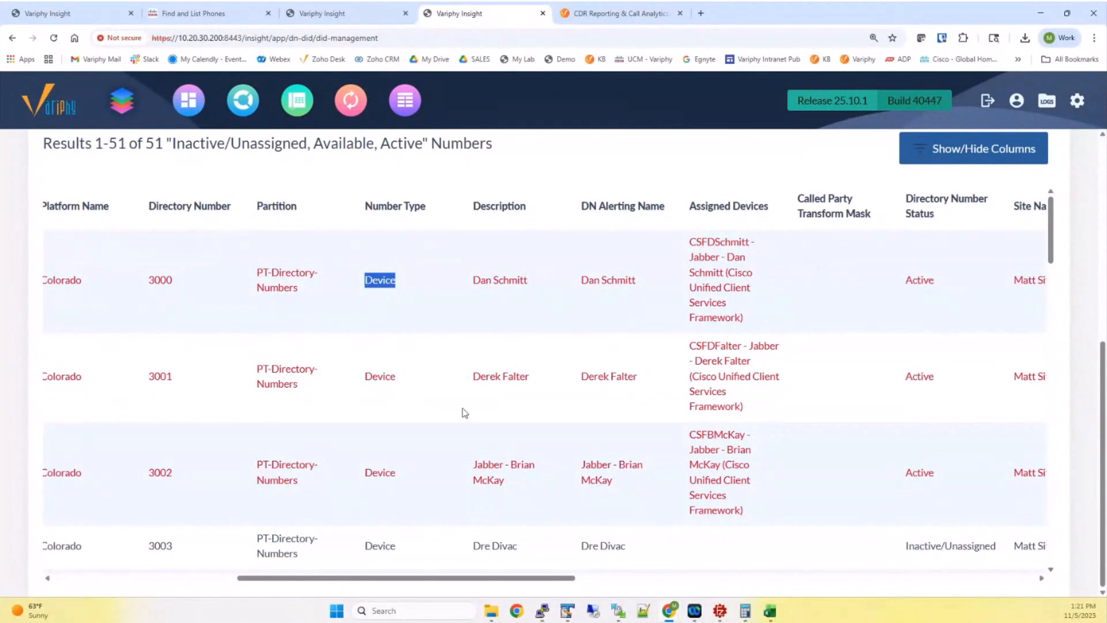
{"action": "left_click_drag", "start_coordinate": [350, 579], "coordinate": [161, 562]}
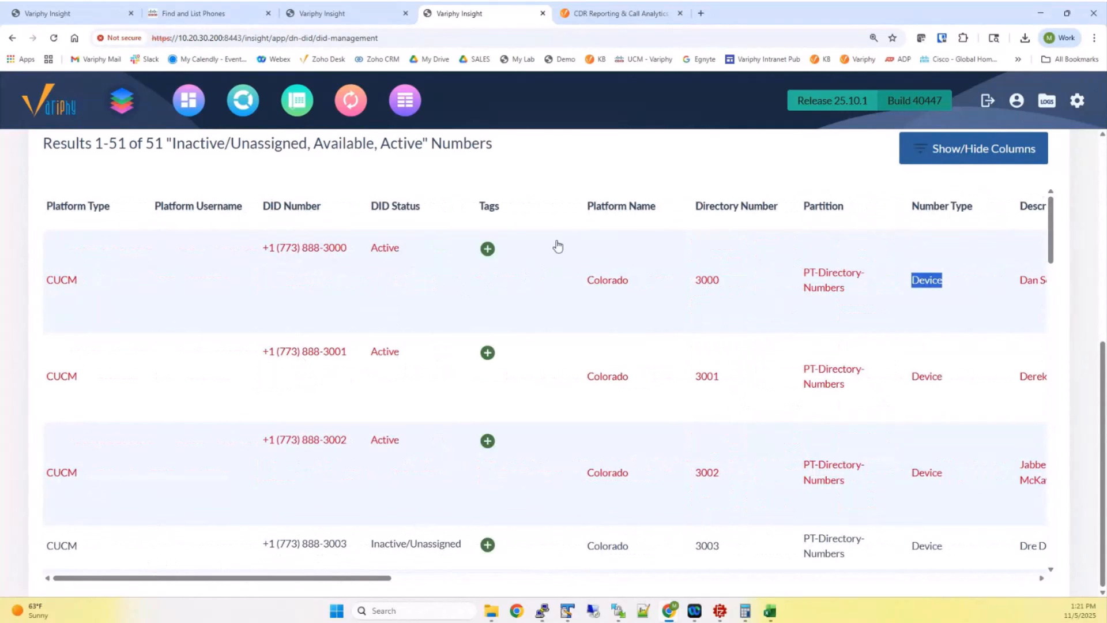
{"action": "scroll", "coordinate": [558, 207], "scroll_direction": "up", "scroll_amount": 4}
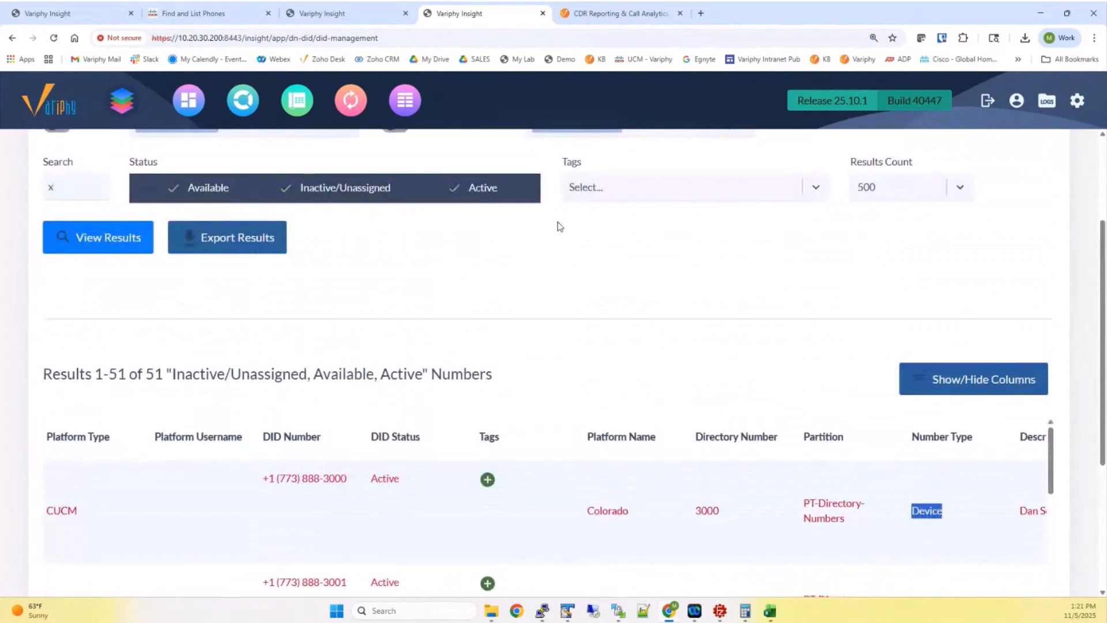
Delete Matt Block Test from the Configure page and return to the import article
{"action": "scroll", "coordinate": [557, 272], "scroll_direction": "up", "scroll_amount": 3}
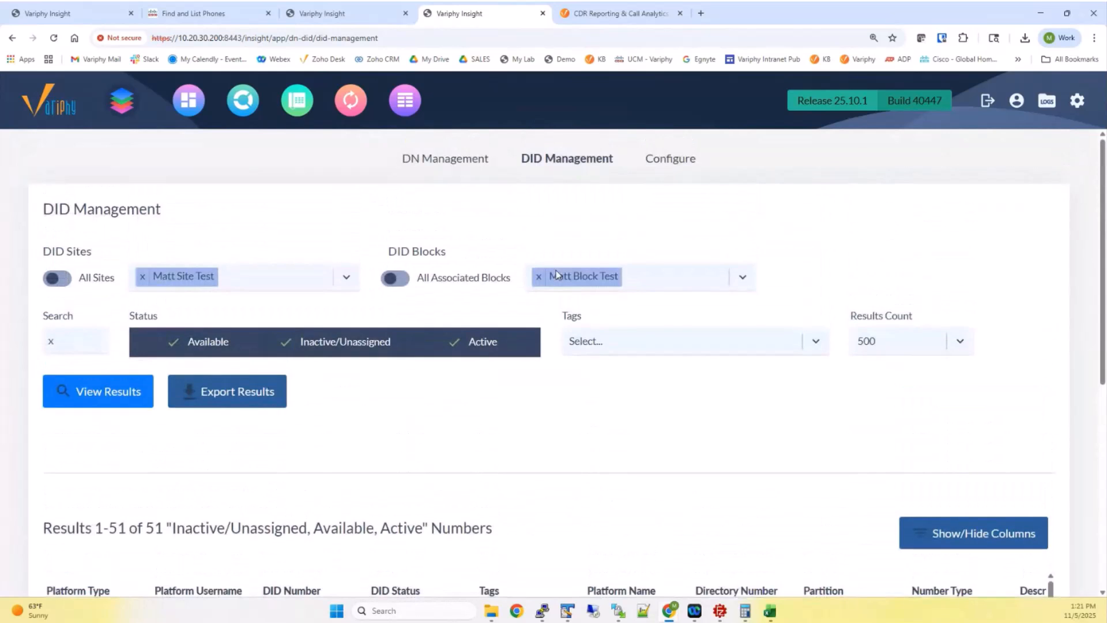
{"action": "left_click", "coordinate": [661, 167]}
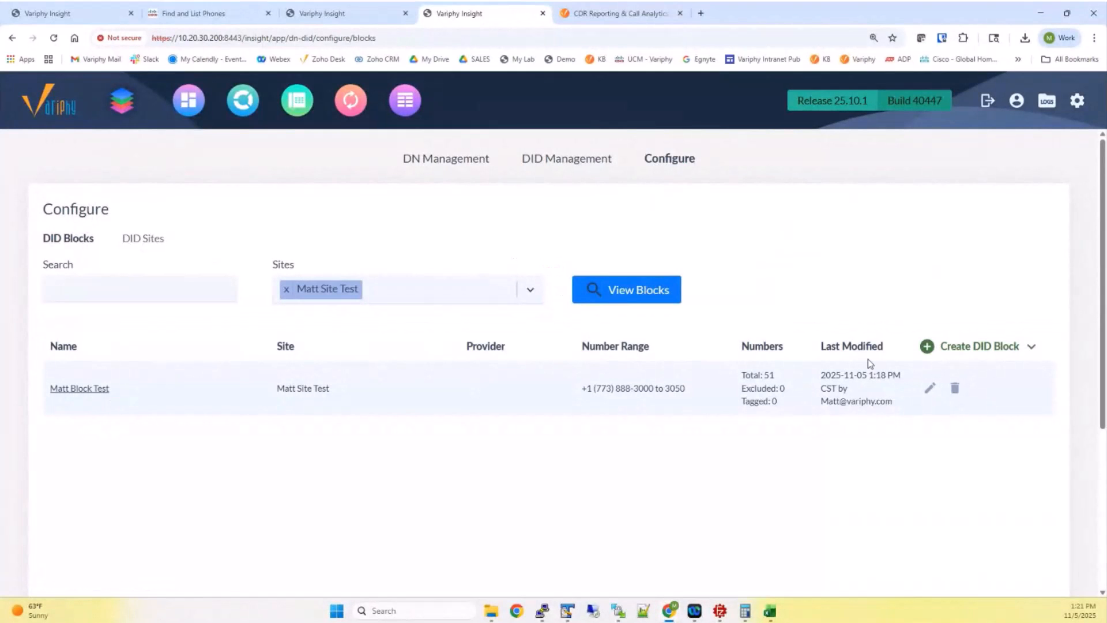
{"action": "left_click", "coordinate": [957, 390]}
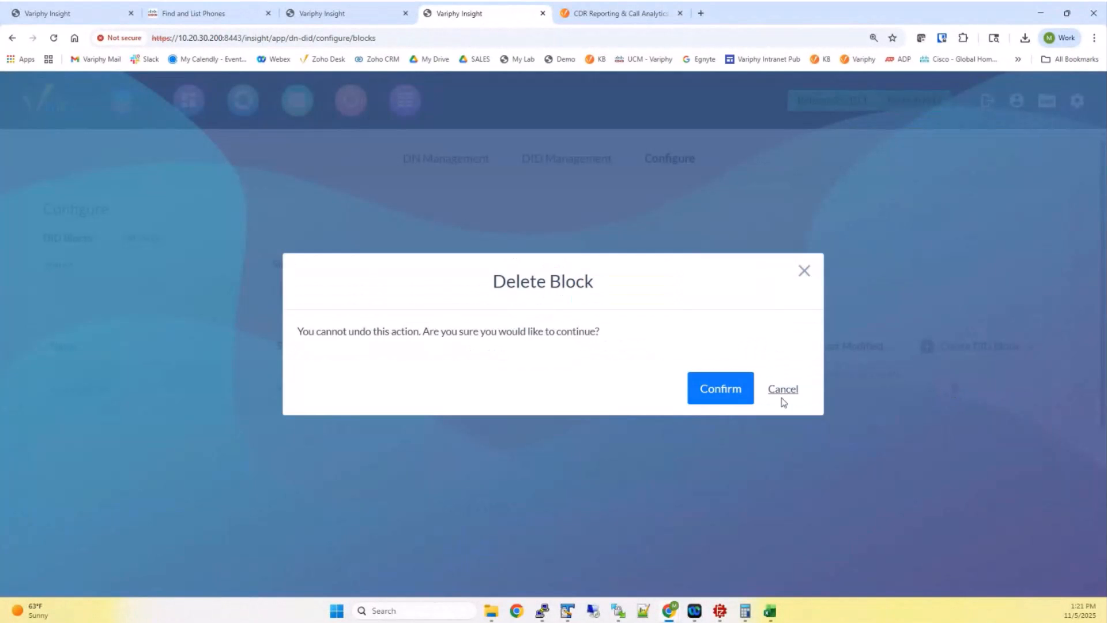
{"action": "left_click", "coordinate": [729, 389]}
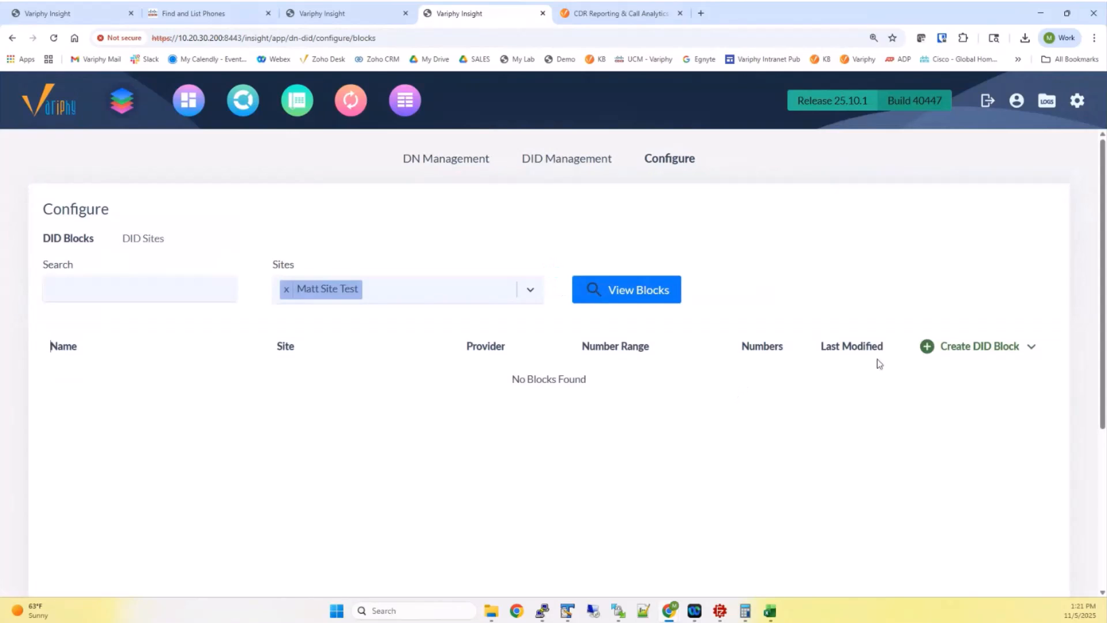
{"action": "left_click", "coordinate": [982, 347]}
{"action": "left_click", "coordinate": [597, 15]}
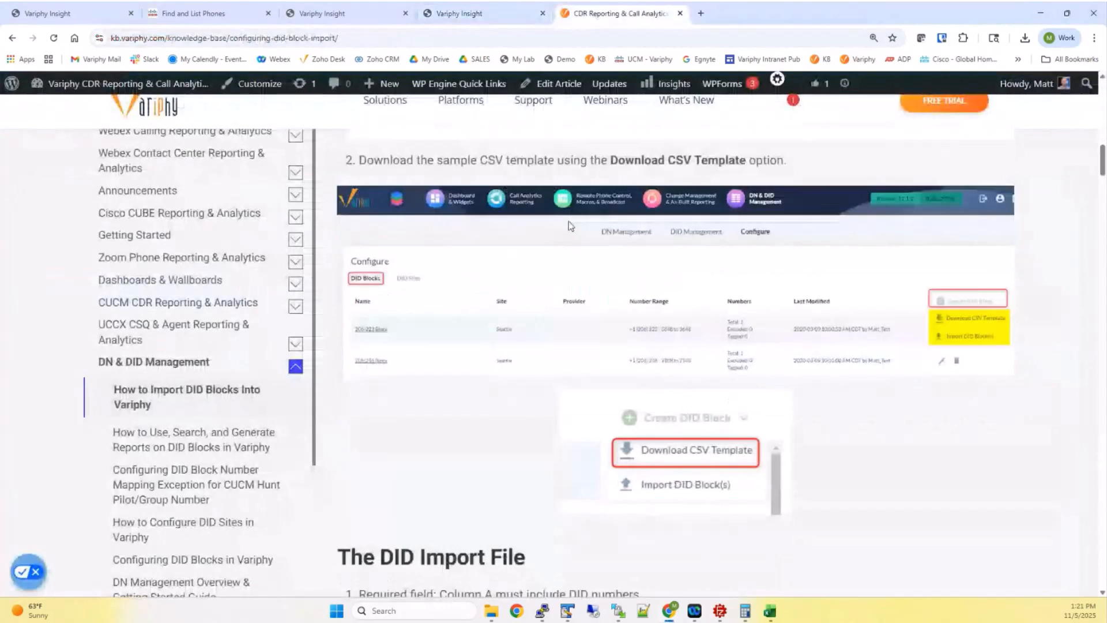
Shorten the CSV template window and move it left beside the DID Import File section
{"action": "scroll", "coordinate": [546, 233], "scroll_direction": "down", "scroll_amount": 5}
{"action": "scroll", "coordinate": [542, 344], "scroll_direction": "up", "scroll_amount": 3}
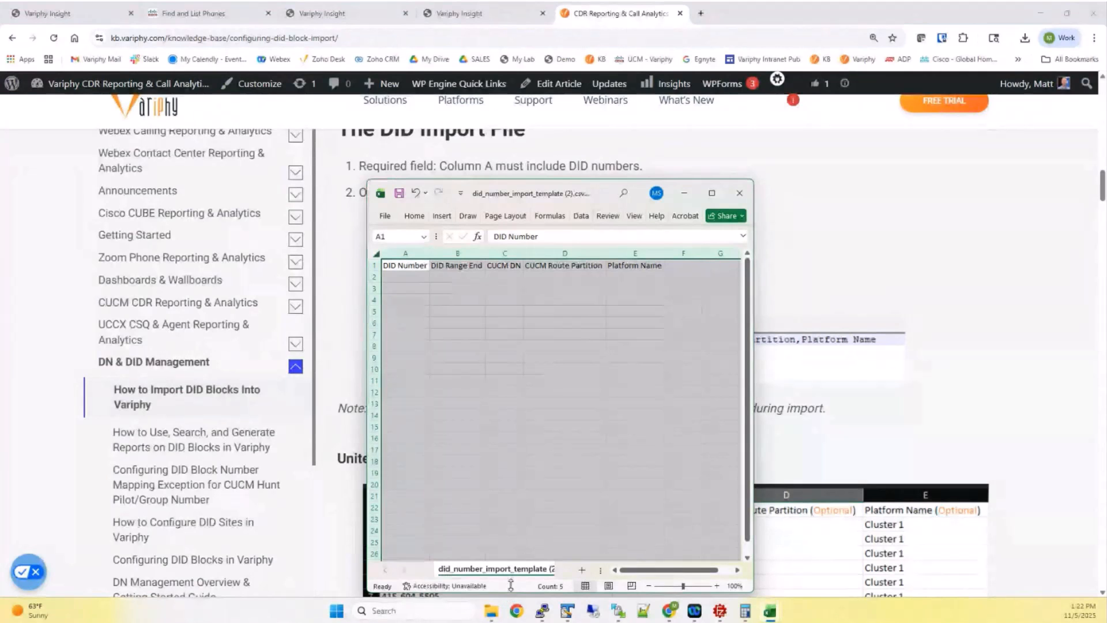
{"action": "left_click_drag", "start_coordinate": [509, 594], "coordinate": [510, 397]}
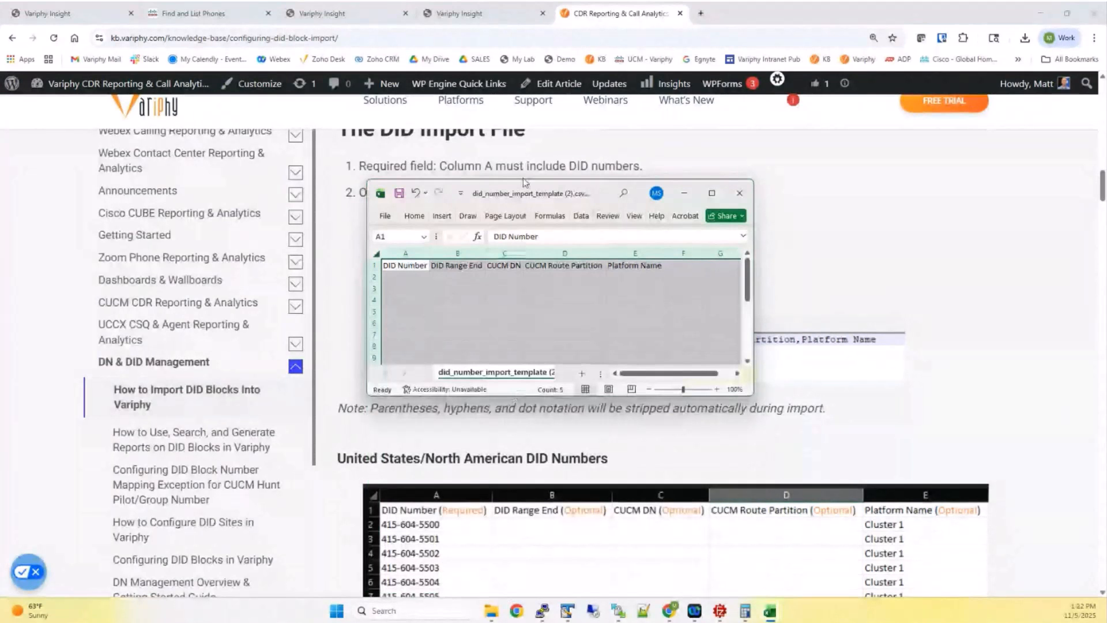
{"action": "left_click_drag", "start_coordinate": [524, 182], "coordinate": [185, 144]}
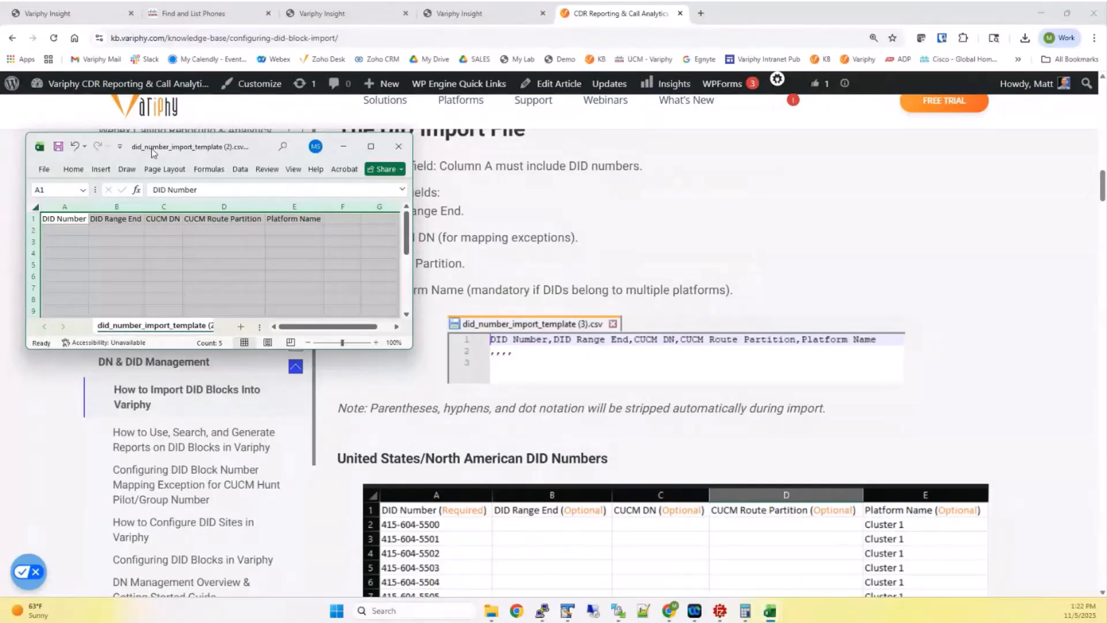
{"action": "left_click", "coordinate": [149, 251]}
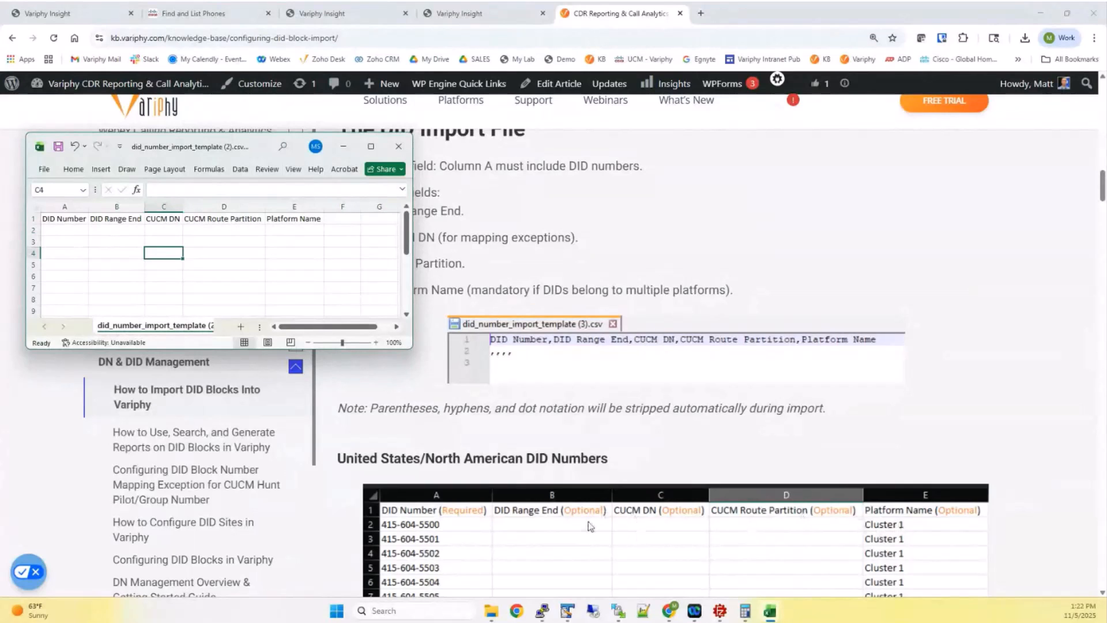
{"action": "scroll", "coordinate": [598, 439], "scroll_direction": "down", "scroll_amount": 2}
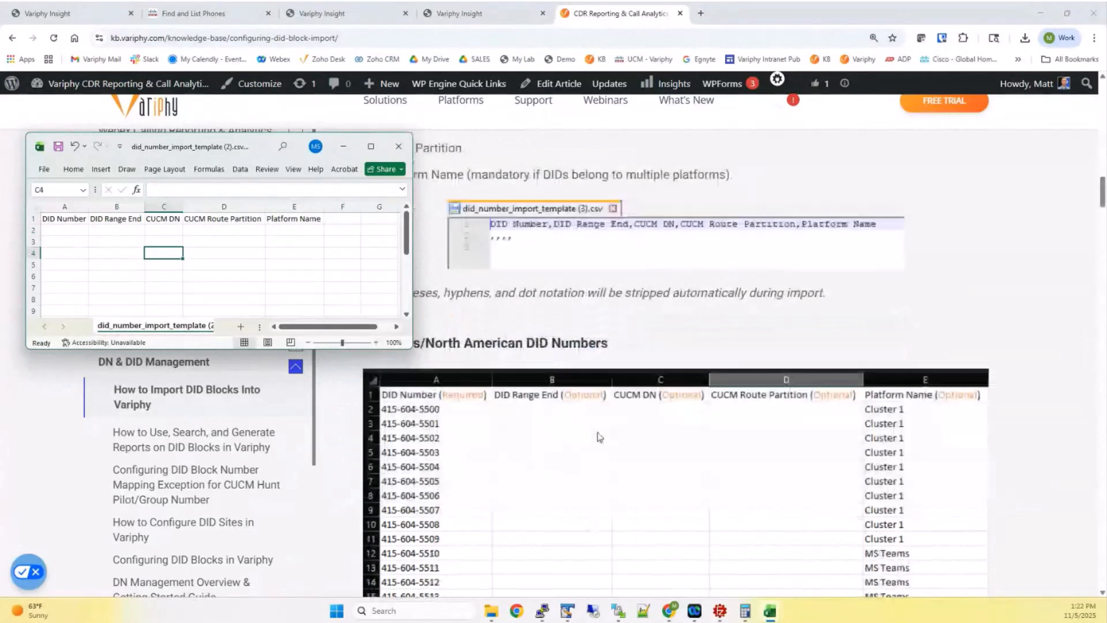
{"action": "scroll", "coordinate": [597, 436], "scroll_direction": "down", "scroll_amount": 1}
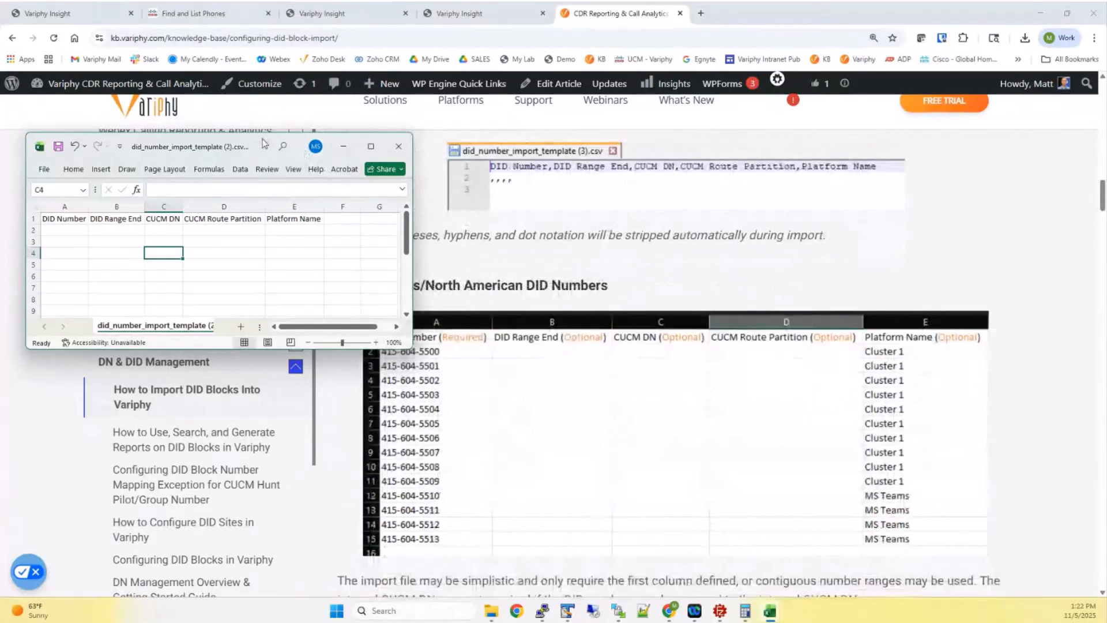
{"action": "left_click_drag", "start_coordinate": [263, 143], "coordinate": [227, 126]}
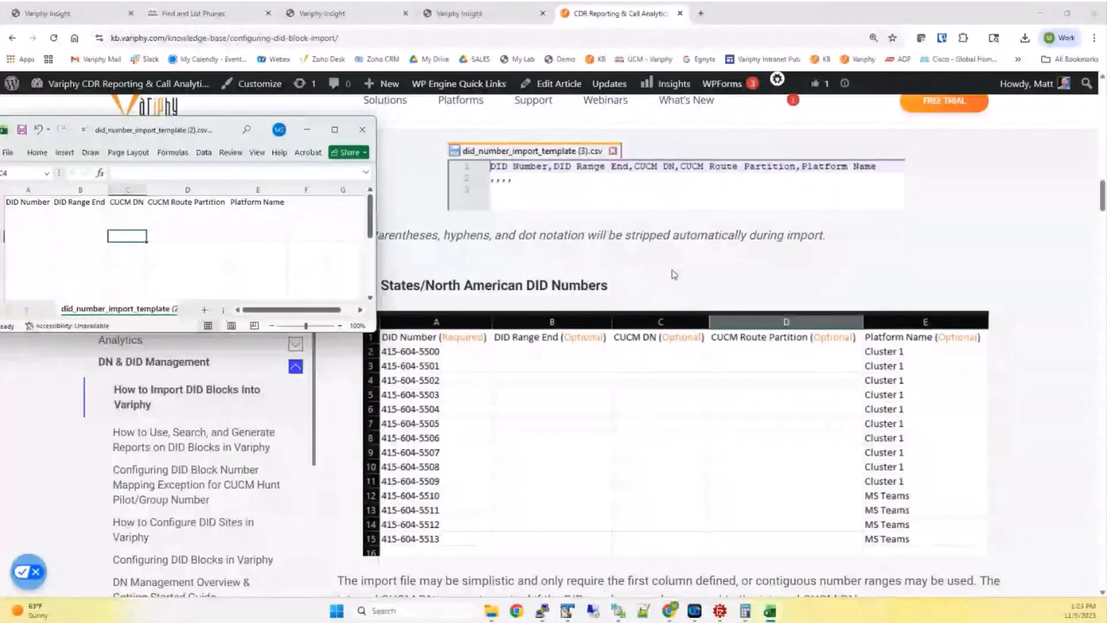
{"action": "scroll", "coordinate": [672, 269], "scroll_direction": "down", "scroll_amount": 4}
{"action": "scroll", "coordinate": [672, 271], "scroll_direction": "down", "scroll_amount": 2}
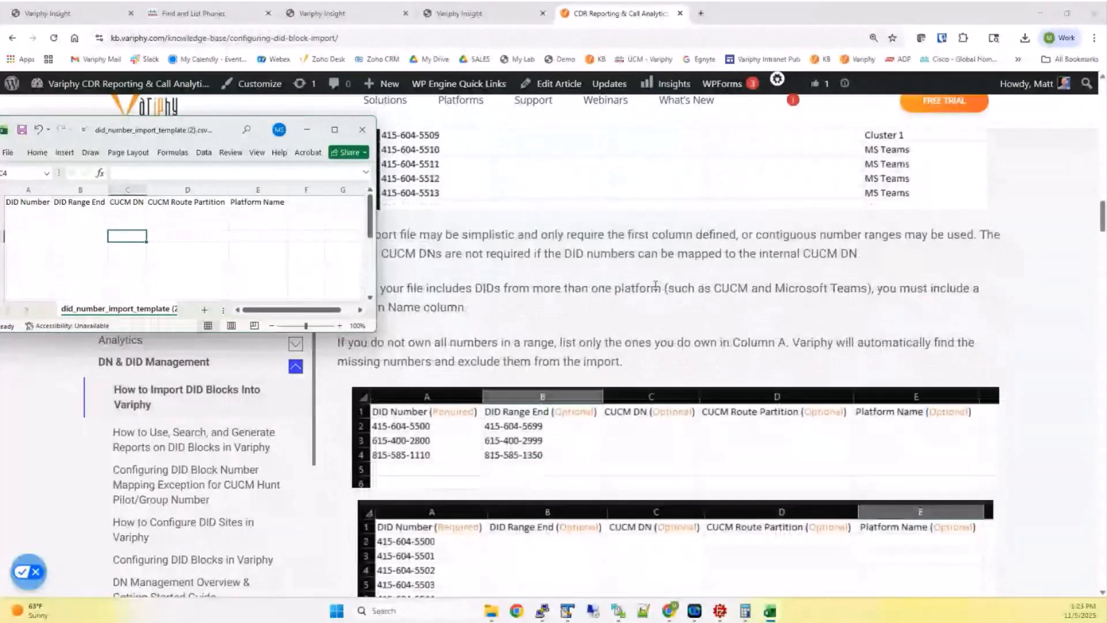
Close the CSV template window and scroll back through the example tables
{"action": "left_click", "coordinate": [458, 429]}
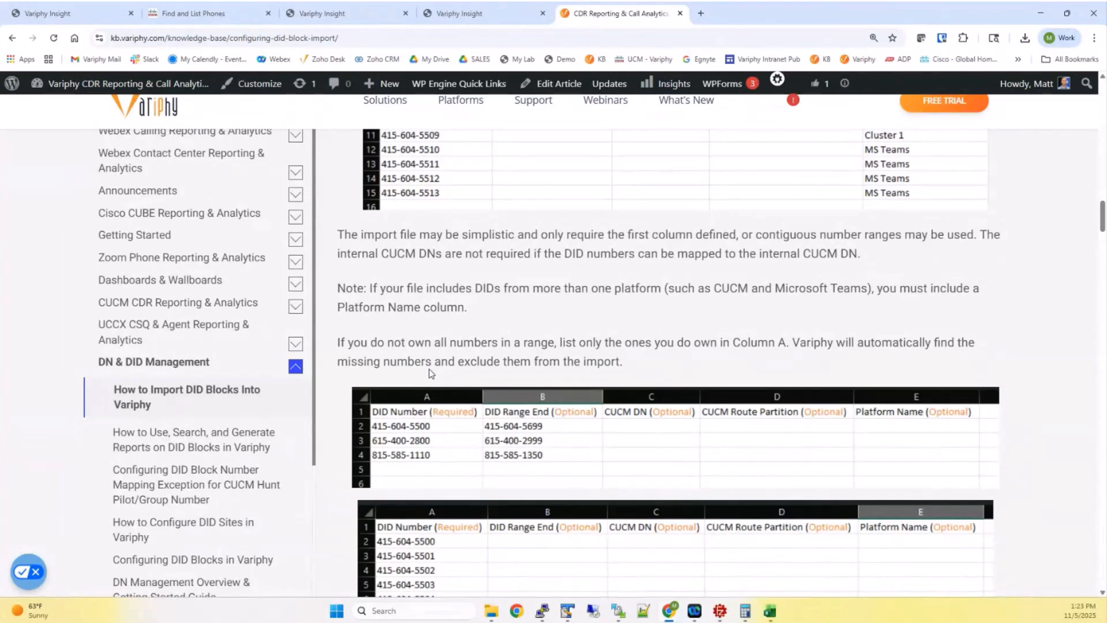
{"action": "scroll", "coordinate": [429, 370], "scroll_direction": "down", "scroll_amount": 2}
{"action": "scroll", "coordinate": [429, 370], "scroll_direction": "down", "scroll_amount": 3}
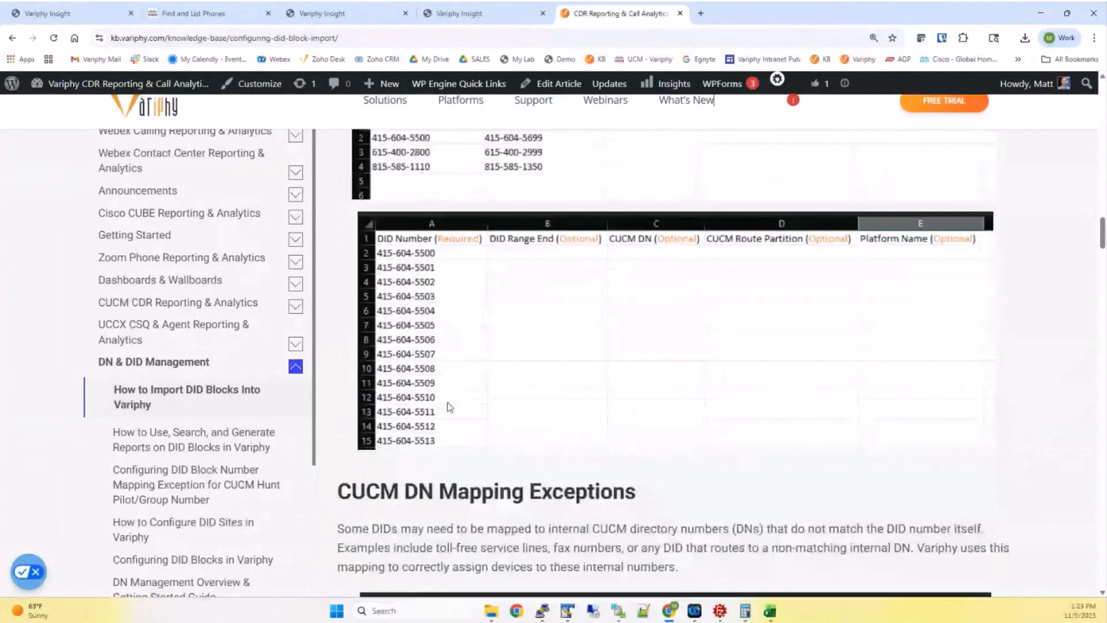
{"action": "scroll", "coordinate": [500, 413], "scroll_direction": "up", "scroll_amount": 3}
{"action": "scroll", "coordinate": [495, 407], "scroll_direction": "up", "scroll_amount": 1}
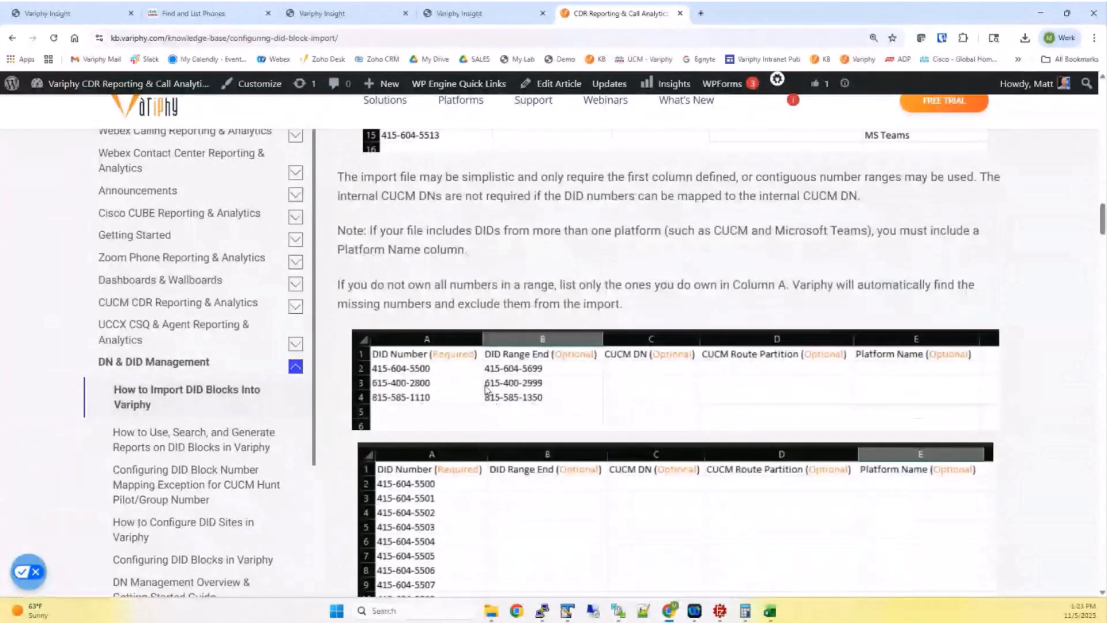
{"action": "scroll", "coordinate": [486, 390], "scroll_direction": "up", "scroll_amount": 2}
{"action": "scroll", "coordinate": [486, 390], "scroll_direction": "up", "scroll_amount": 1}
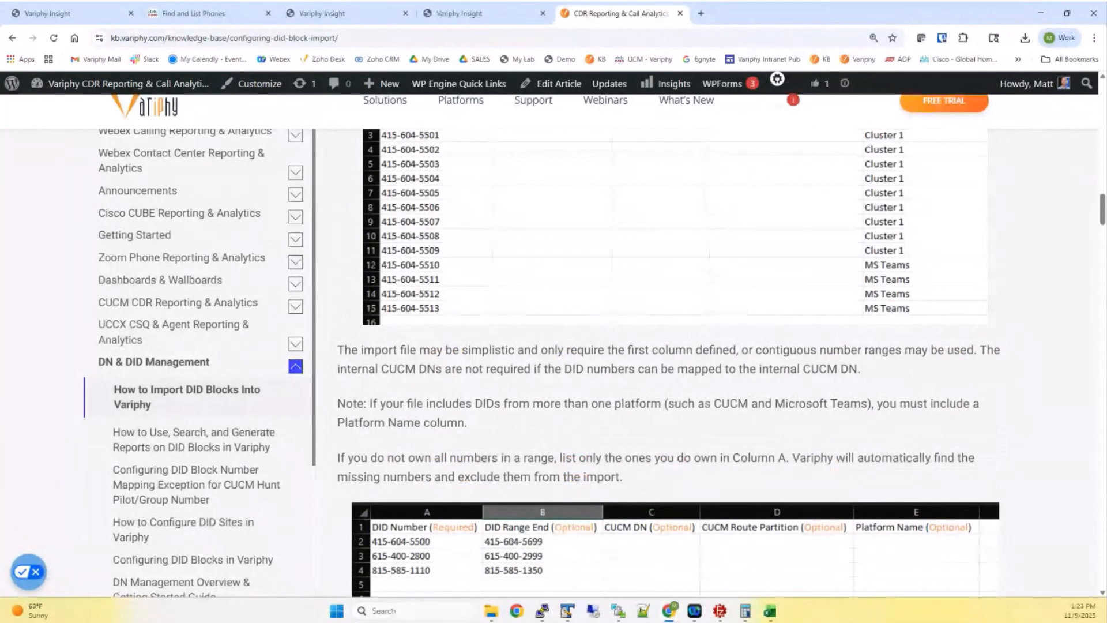
Minimize Chrome and place did_number_import_1000individual.csv beside the article's example table to compare columns
{"action": "left_click", "coordinate": [1041, 12]}
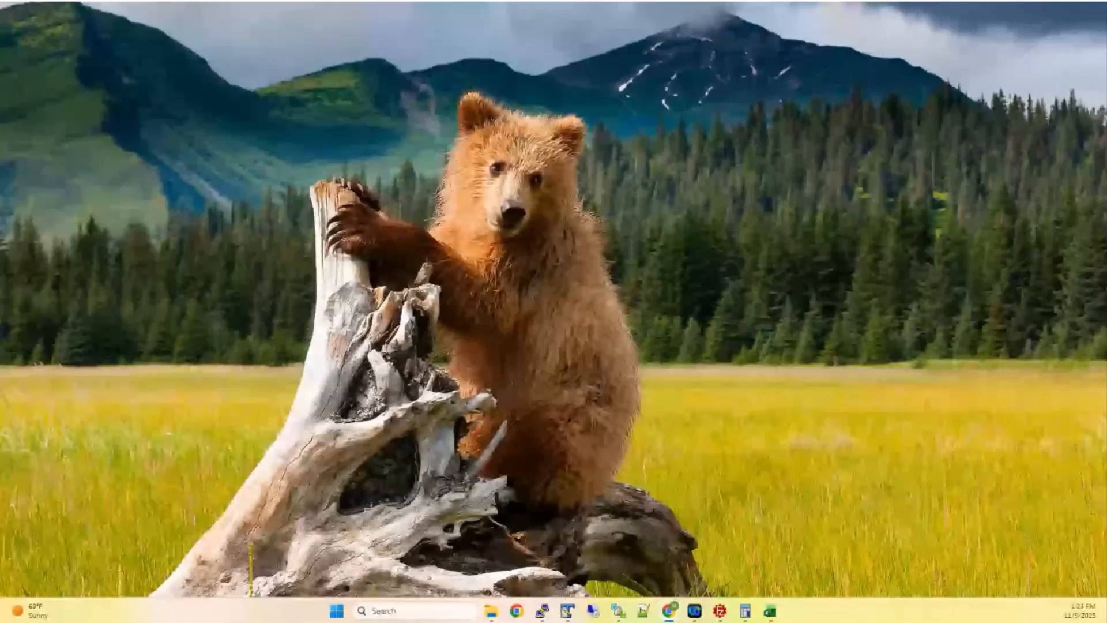
{"action": "left_click", "coordinate": [770, 611]}
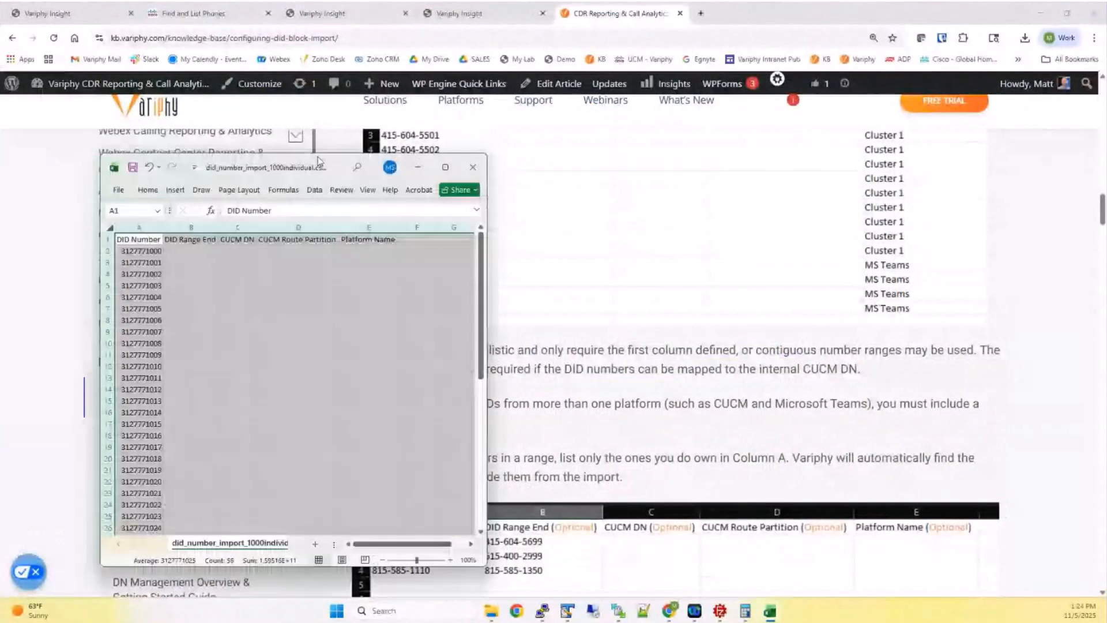
{"action": "left_click_drag", "start_coordinate": [318, 161], "coordinate": [778, 179]}
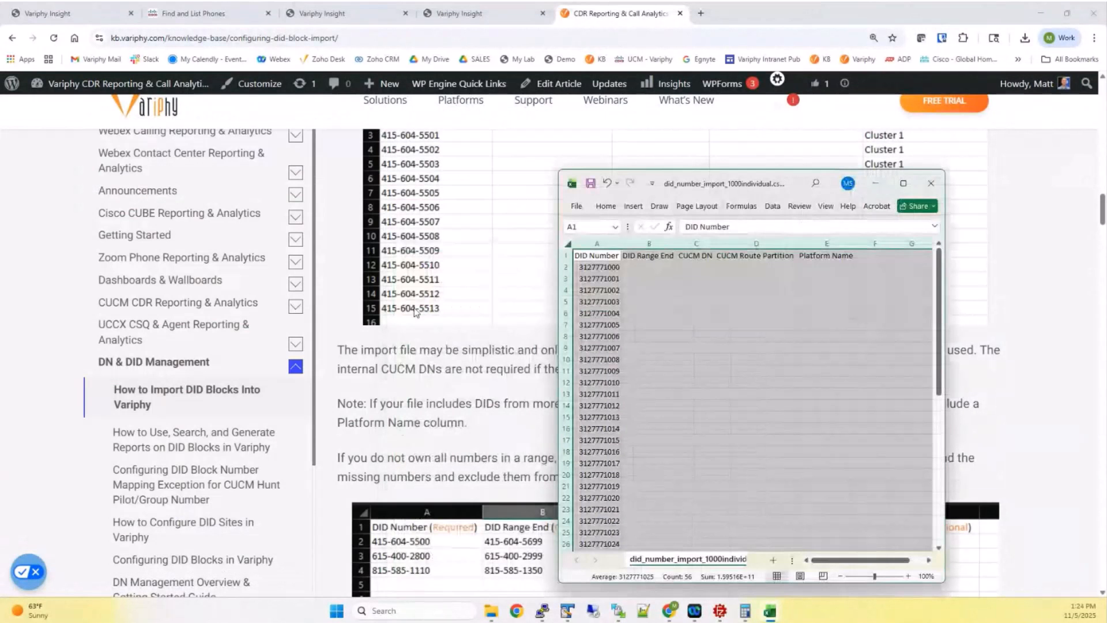
{"action": "scroll", "coordinate": [415, 311], "scroll_direction": "up", "scroll_amount": 2}
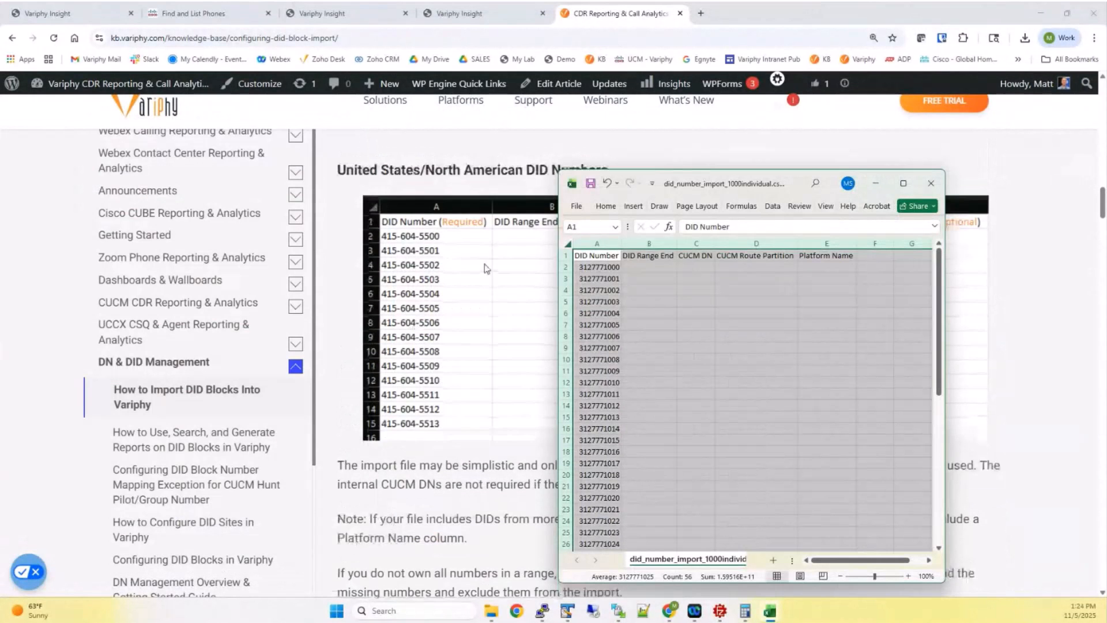
{"action": "left_click", "coordinate": [656, 180]}
{"action": "left_click_drag", "start_coordinate": [788, 183], "coordinate": [277, 303]}
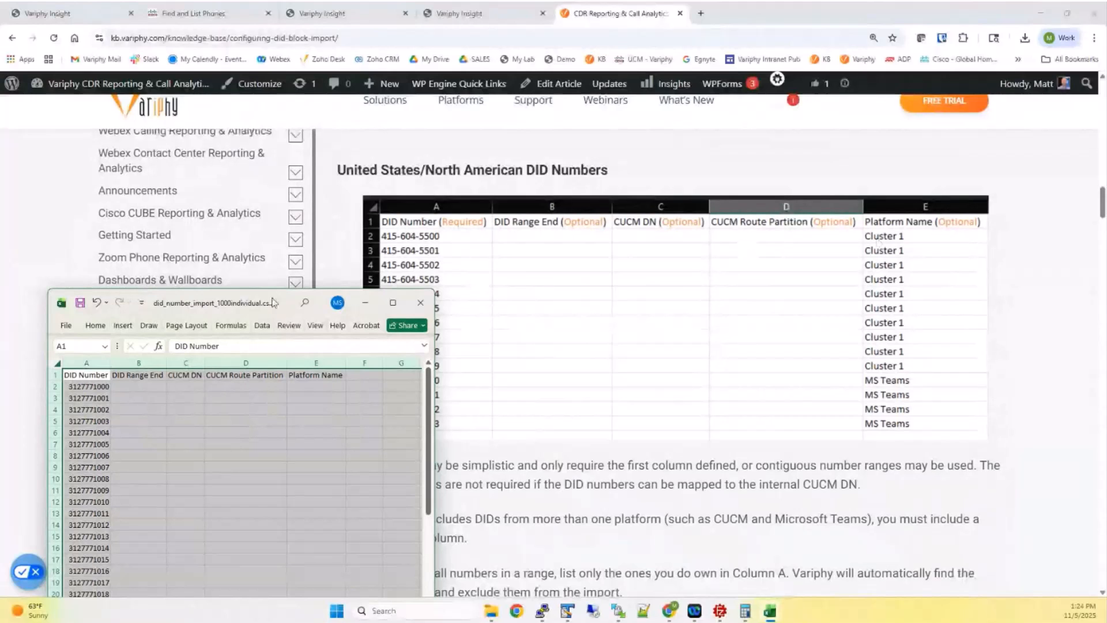
Start Import DID Block(s) for Matt Site Test with country code Other, then return to the KB article
{"action": "left_click", "coordinate": [465, 16]}
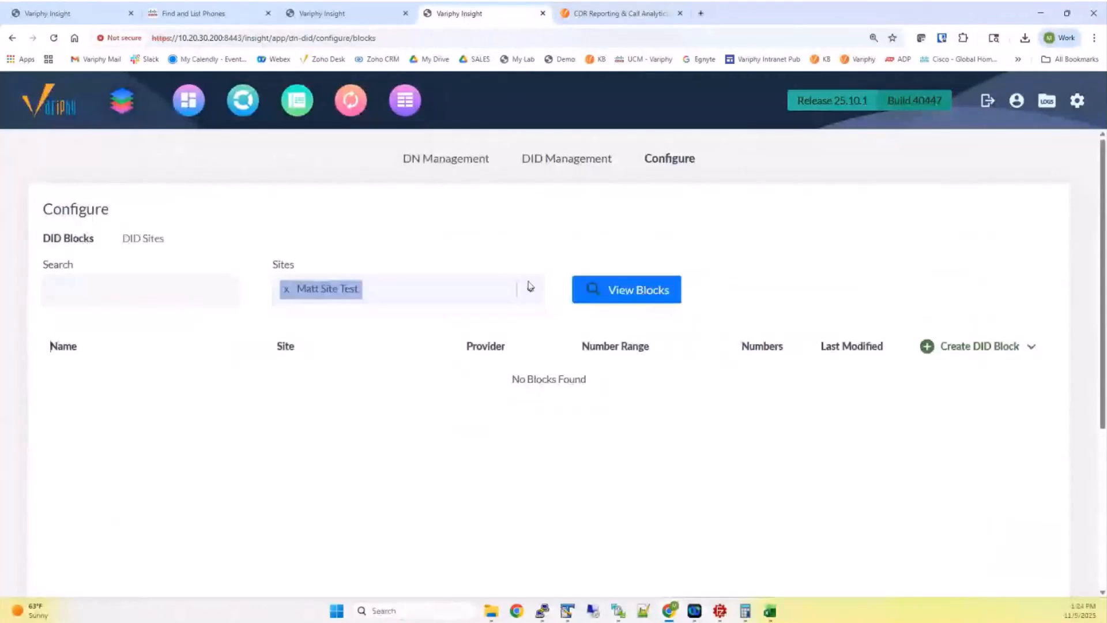
{"action": "left_click", "coordinate": [987, 349]}
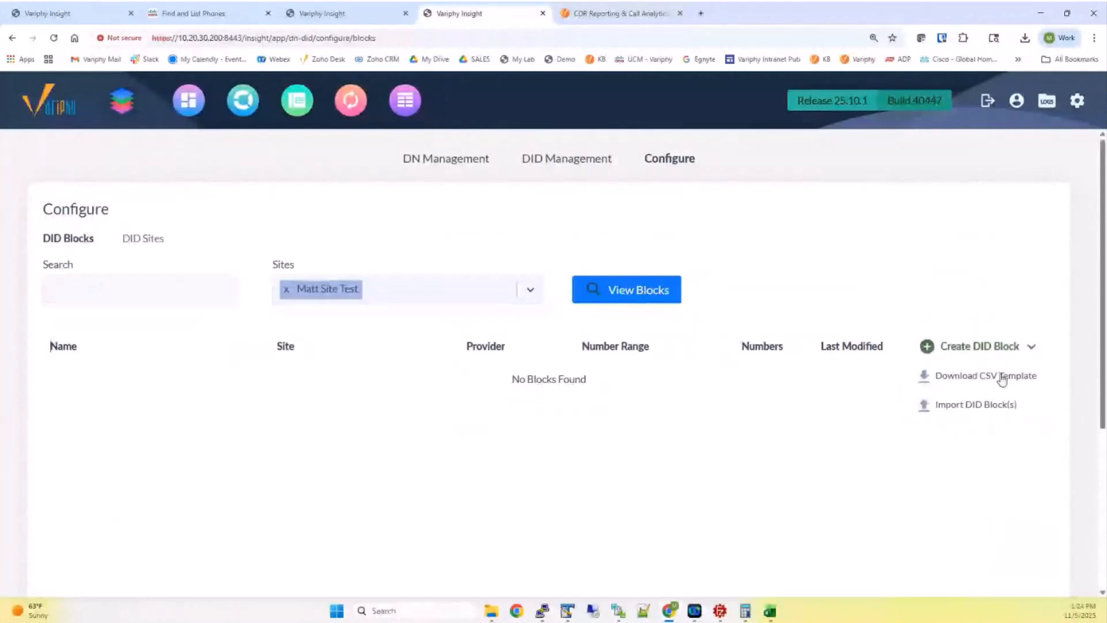
{"action": "left_click", "coordinate": [982, 406]}
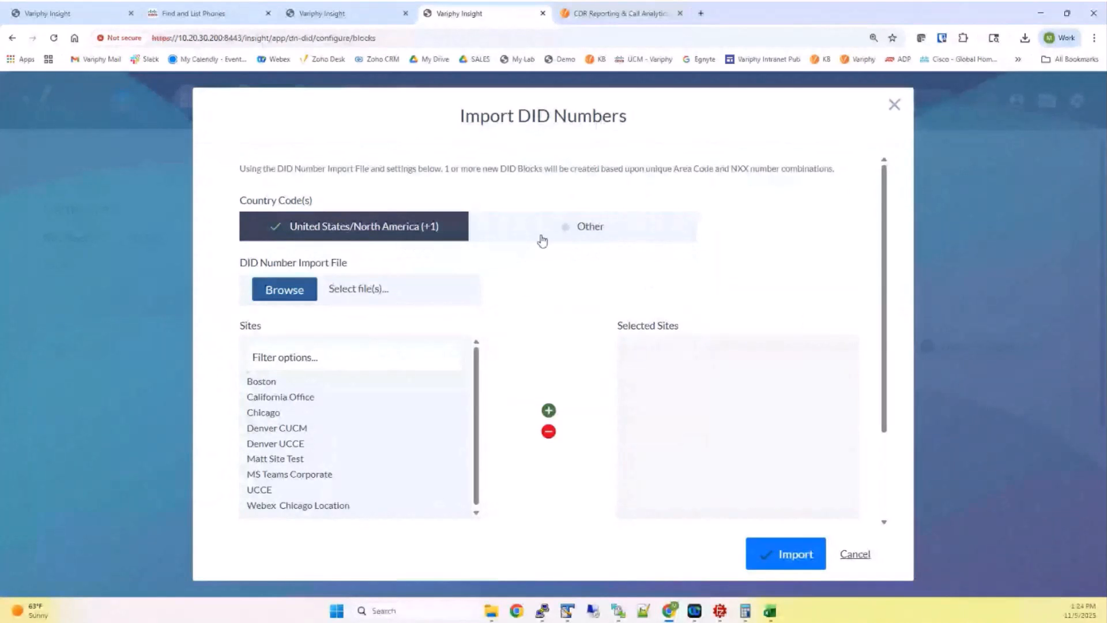
{"action": "left_click", "coordinate": [574, 236]}
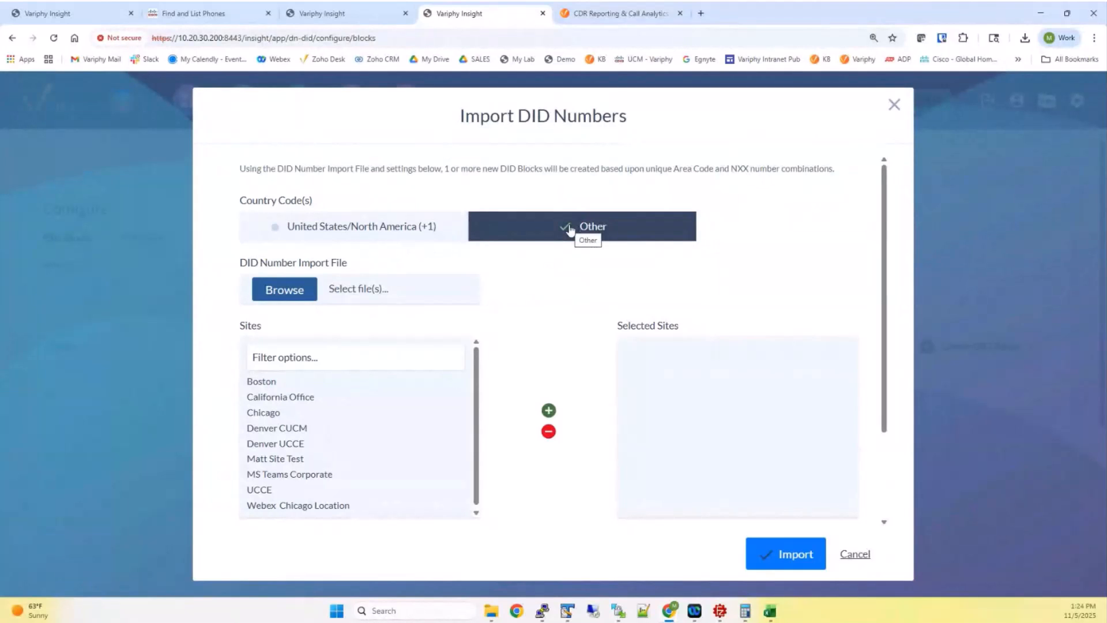
{"action": "left_click", "coordinate": [611, 13]}
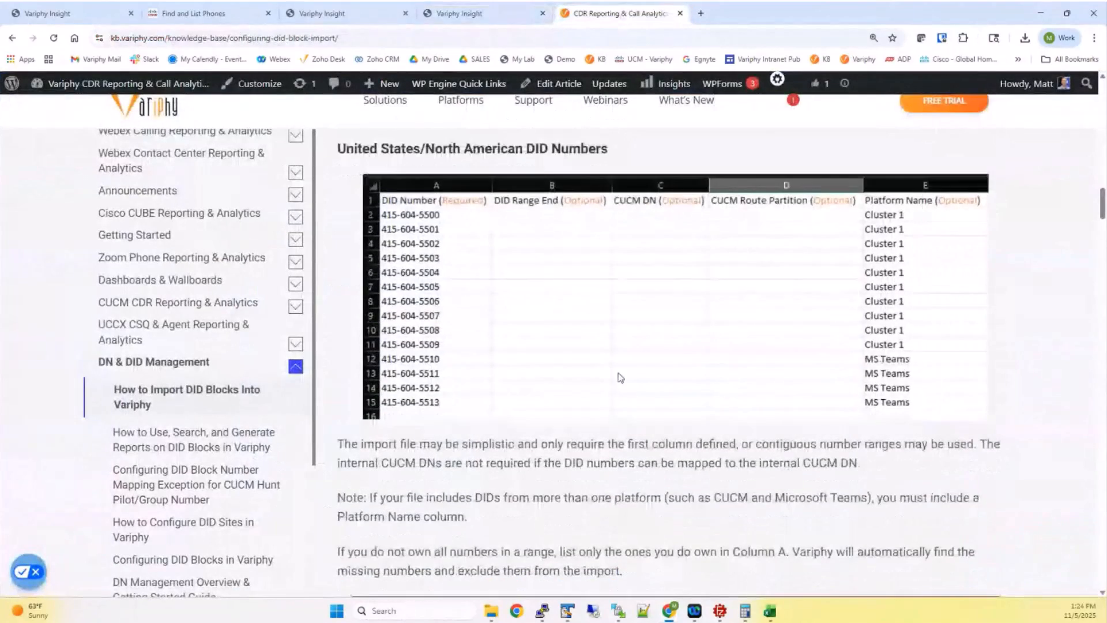
Review the article's Non-US/International DID Numbers guidance
{"action": "scroll", "coordinate": [620, 378], "scroll_direction": "down", "scroll_amount": 4}
{"action": "scroll", "coordinate": [617, 374], "scroll_direction": "down", "scroll_amount": 20}
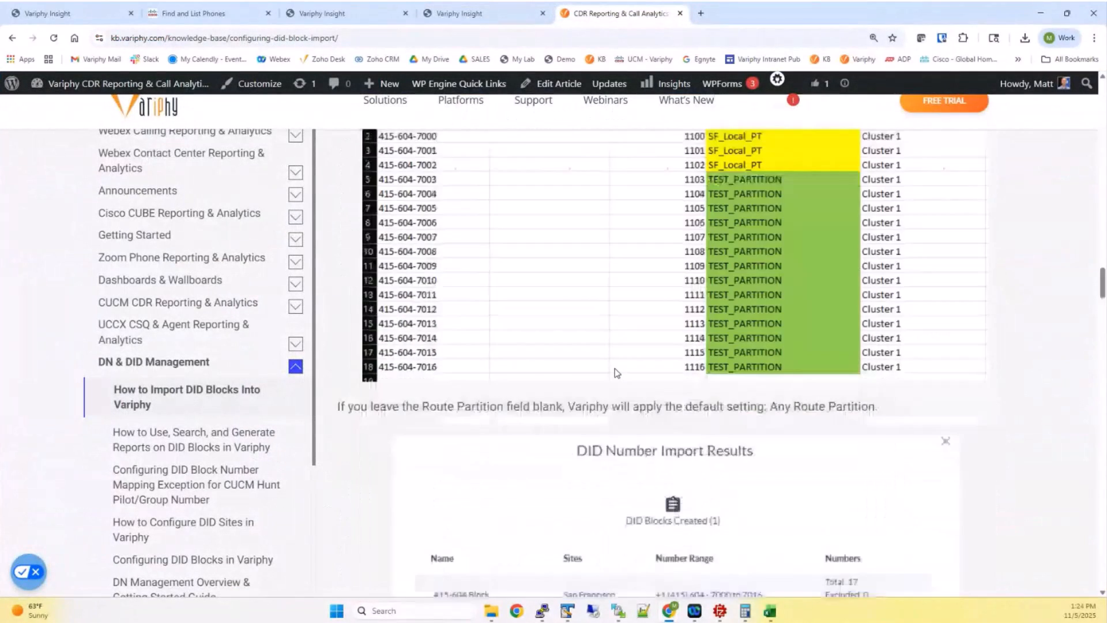
{"action": "scroll", "coordinate": [616, 372], "scroll_direction": "up", "scroll_amount": 1}
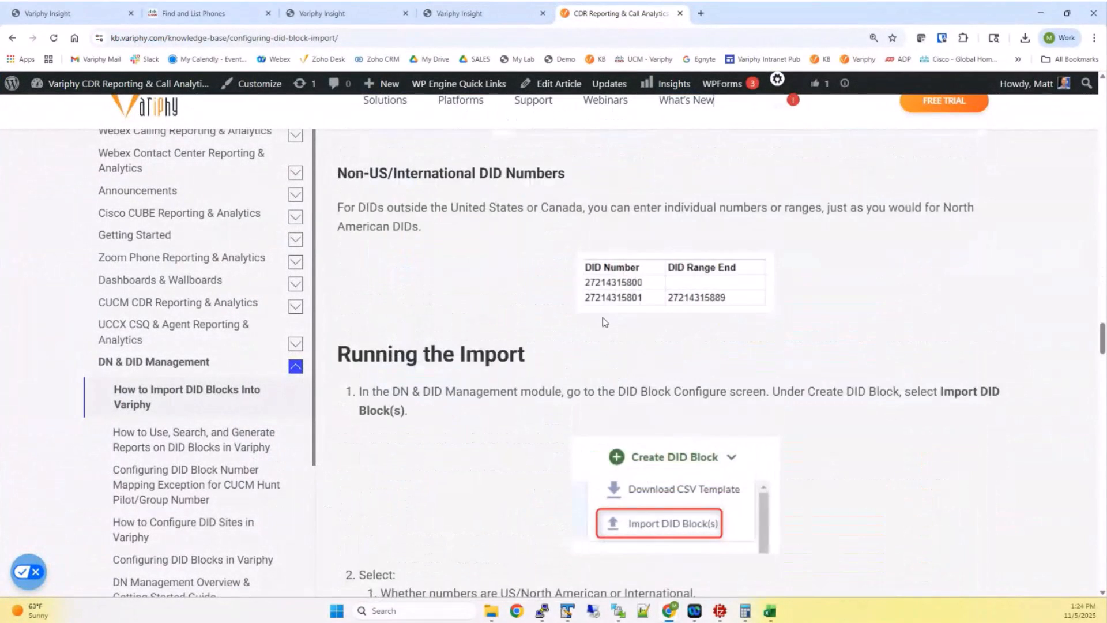
{"action": "left_click_drag", "start_coordinate": [346, 173], "coordinate": [568, 176]}
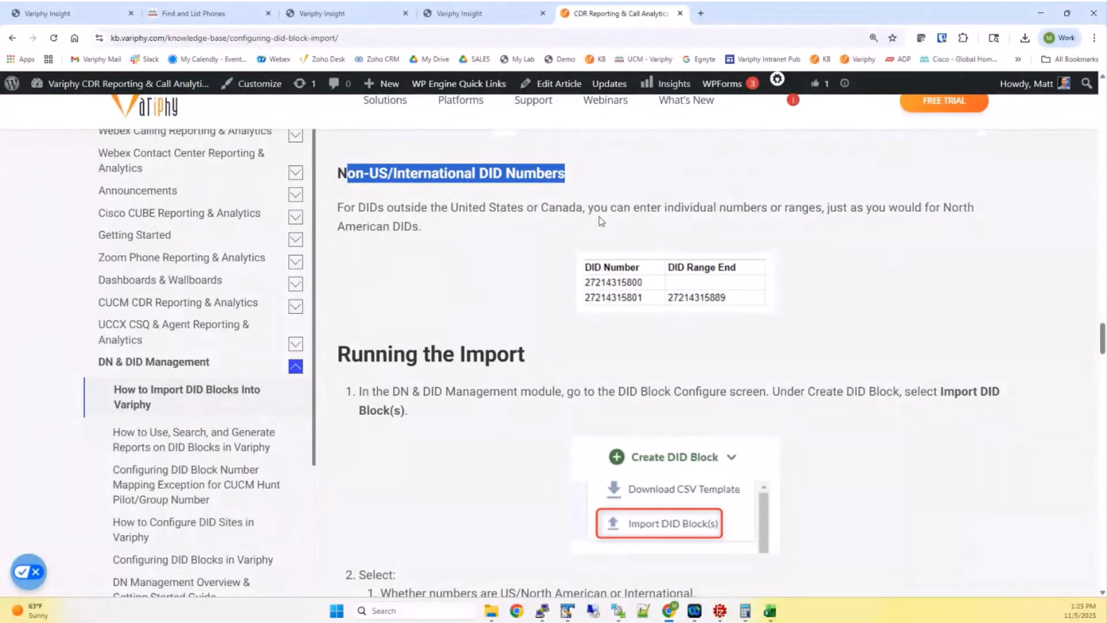
{"action": "scroll", "coordinate": [499, 231], "scroll_direction": "up", "scroll_amount": 9}
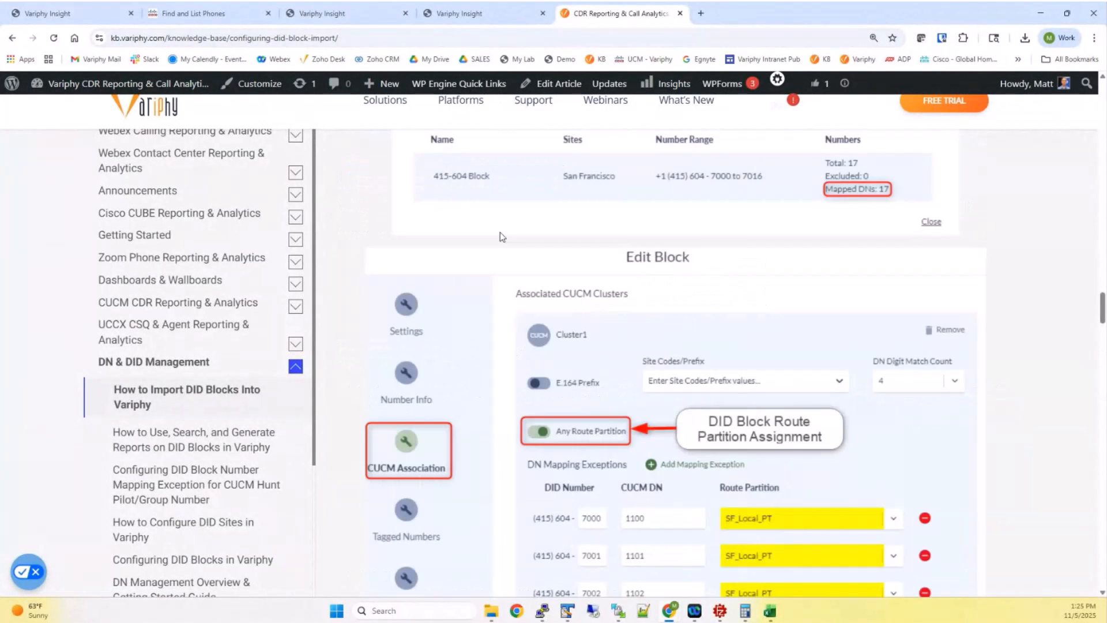
{"action": "scroll", "coordinate": [500, 232], "scroll_direction": "up", "scroll_amount": 7}
{"action": "scroll", "coordinate": [500, 232], "scroll_direction": "up", "scroll_amount": 5}
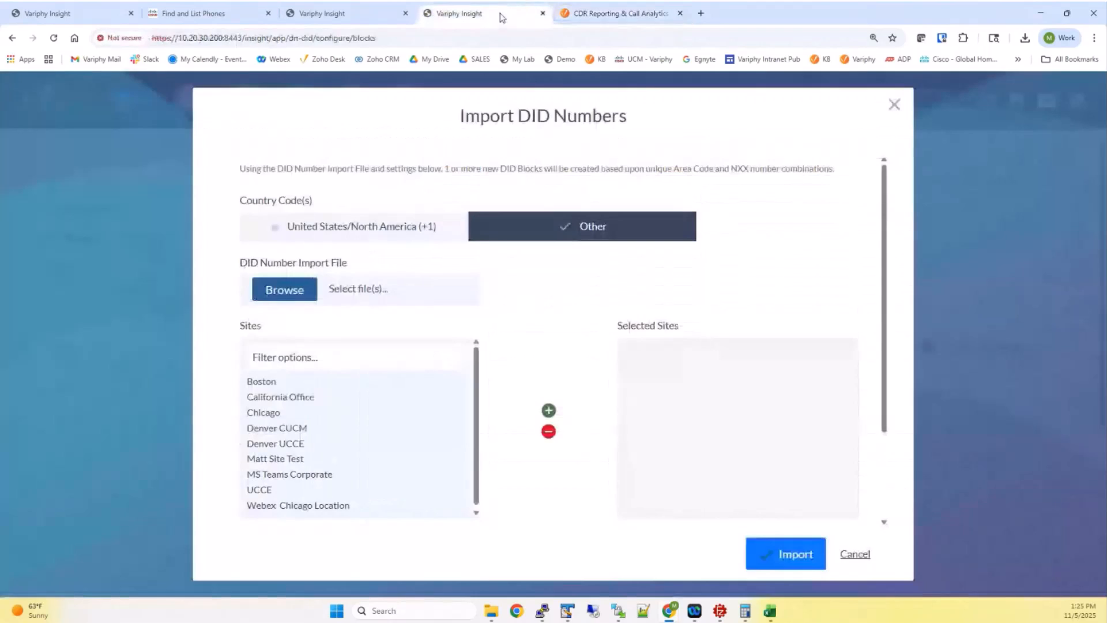
Set United States/North America (+1), load did_number_import_1000individual.csv, and select site Matt Site Test
{"action": "left_click", "coordinate": [499, 14]}
{"action": "left_click", "coordinate": [324, 228]}
{"action": "left_click", "coordinate": [297, 293]}
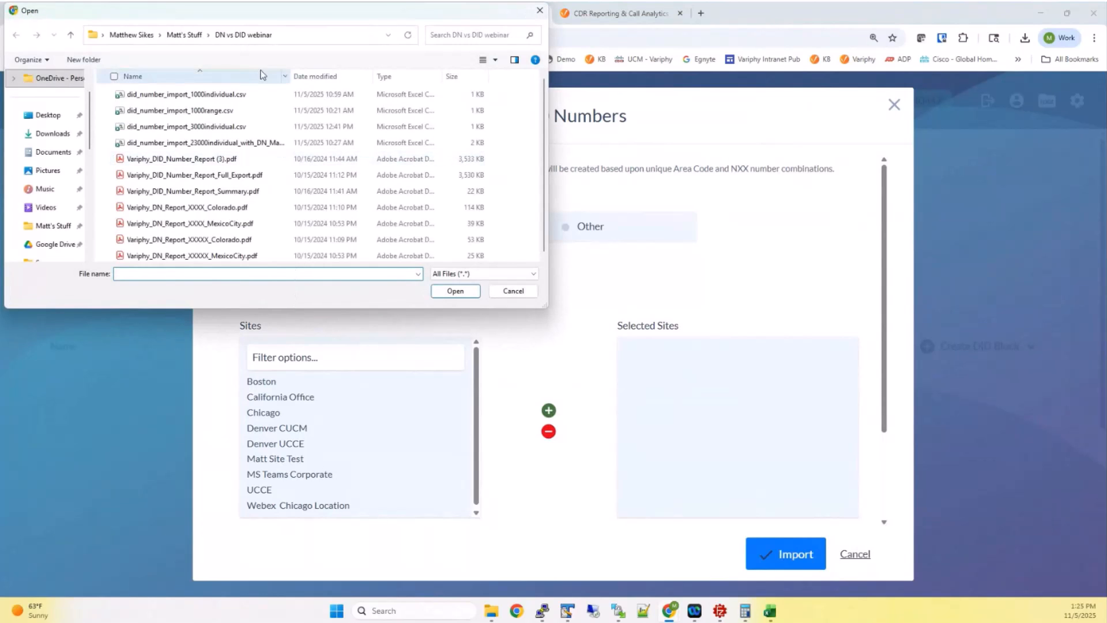
{"action": "left_click", "coordinate": [160, 96]}
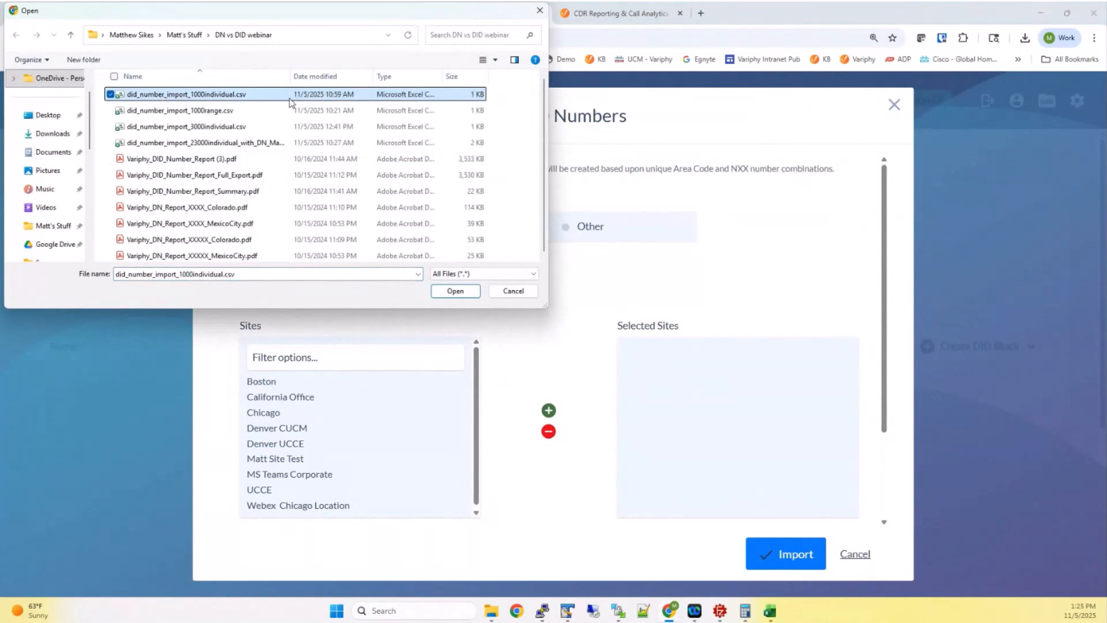
{"action": "left_click", "coordinate": [455, 291]}
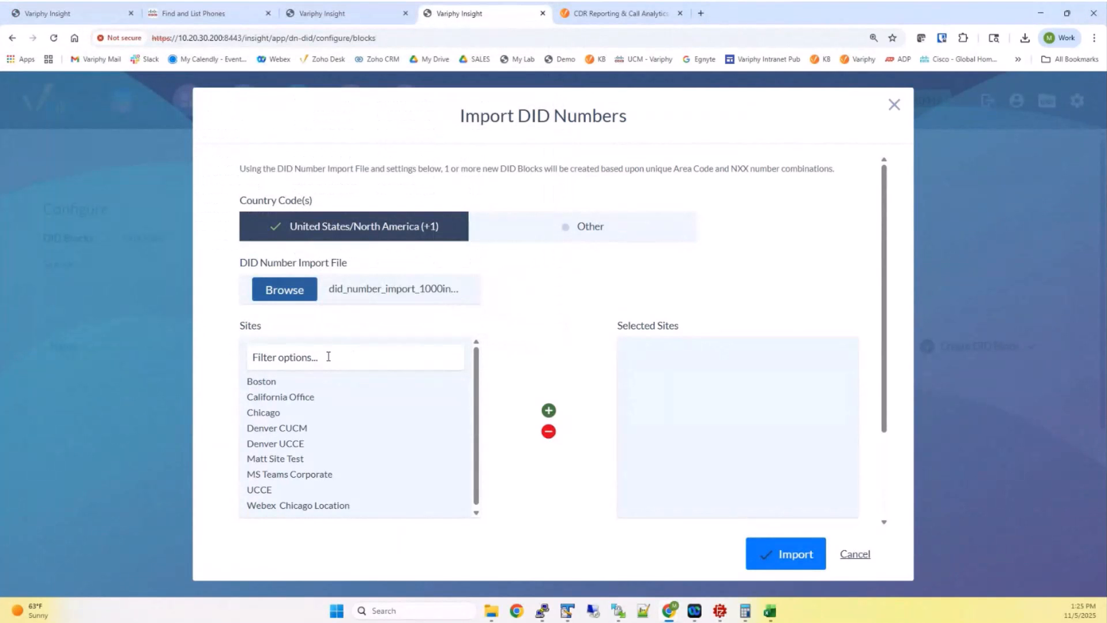
{"action": "double_click", "coordinate": [277, 457]}
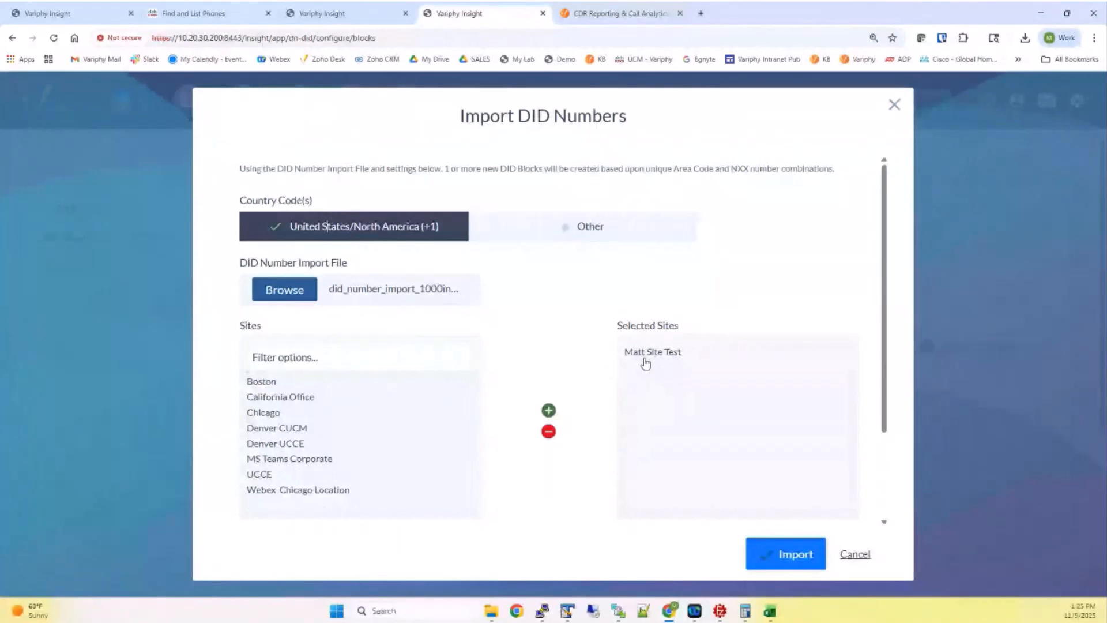
{"action": "scroll", "coordinate": [797, 465], "scroll_direction": "down", "scroll_amount": 1}
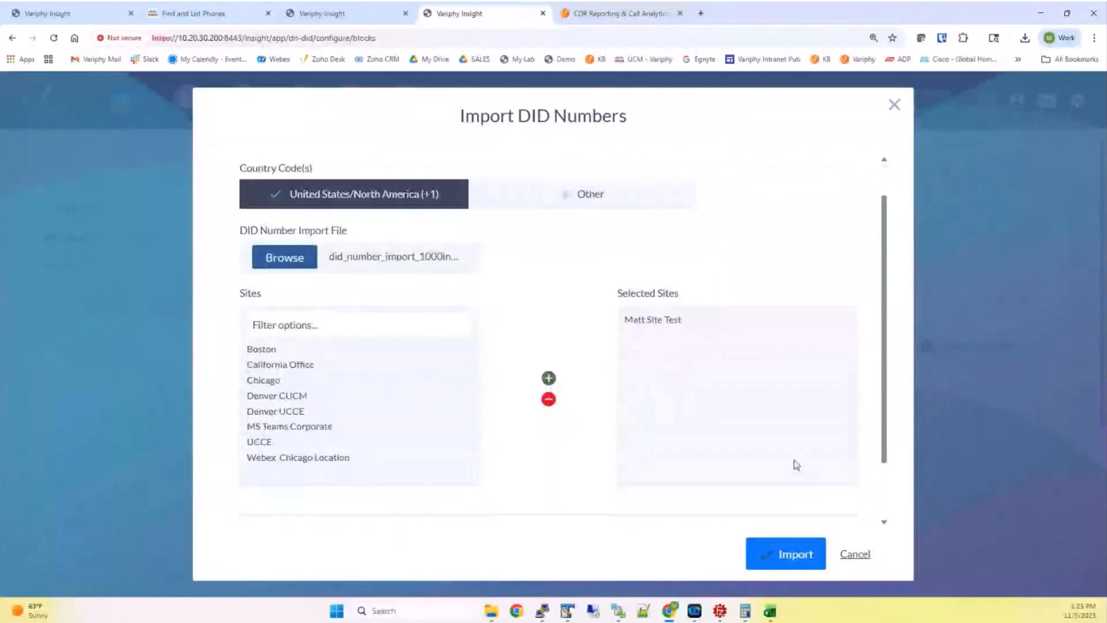
{"action": "scroll", "coordinate": [796, 465], "scroll_direction": "down", "scroll_amount": 3}
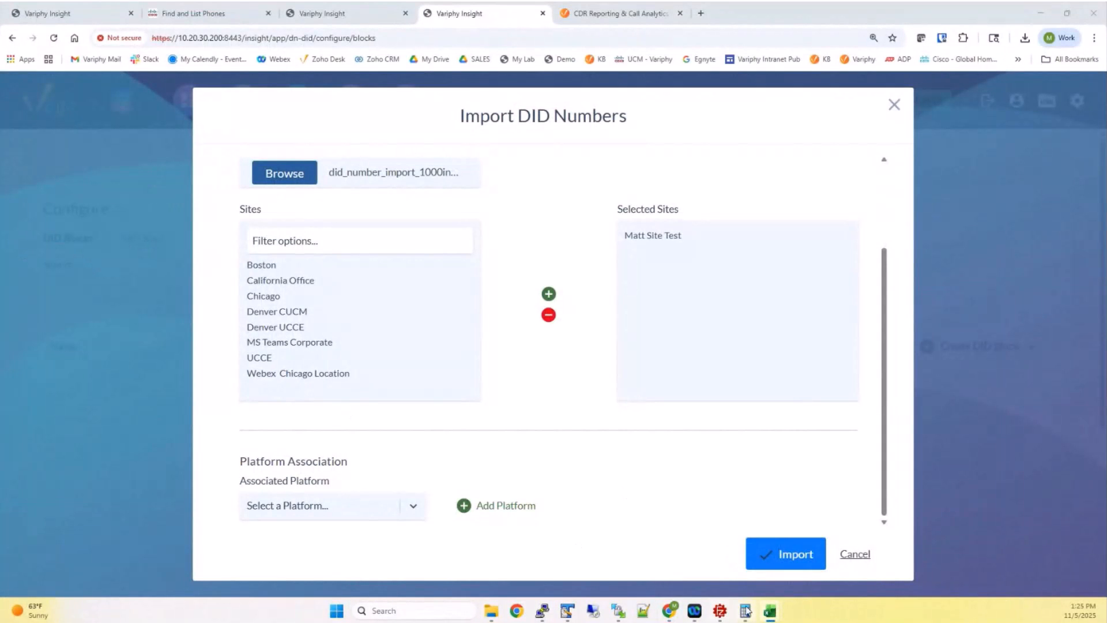
Bring up the DID import spreadsheet, select all its cells, then hide it again
{"action": "mouse_move", "coordinate": [771, 610]}
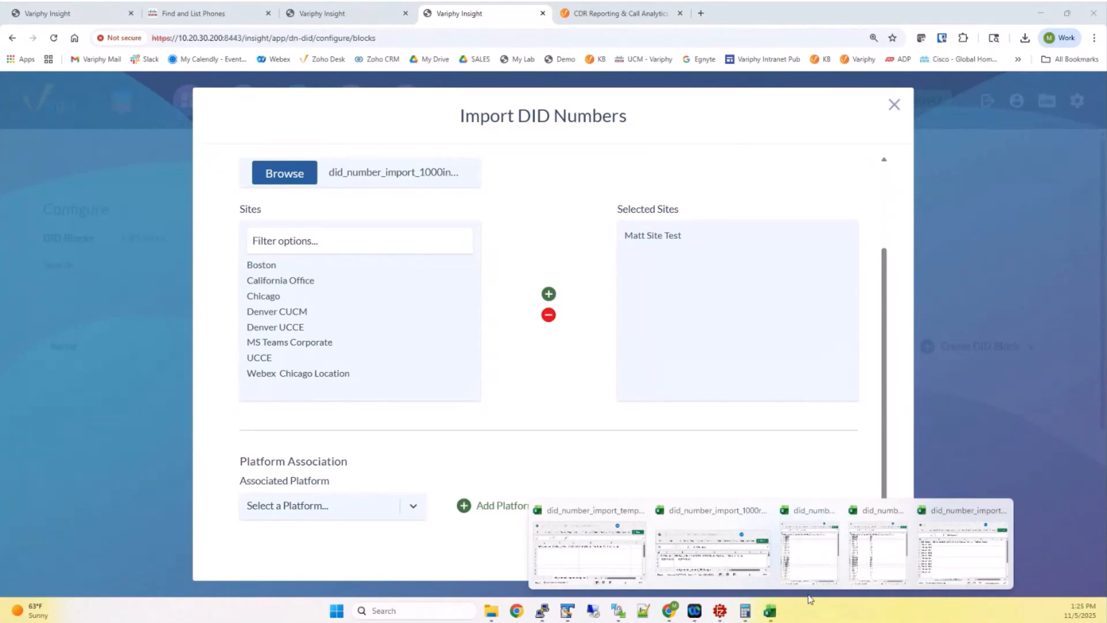
{"action": "left_click", "coordinate": [811, 555]}
{"action": "key", "text": "ctrl+a"}
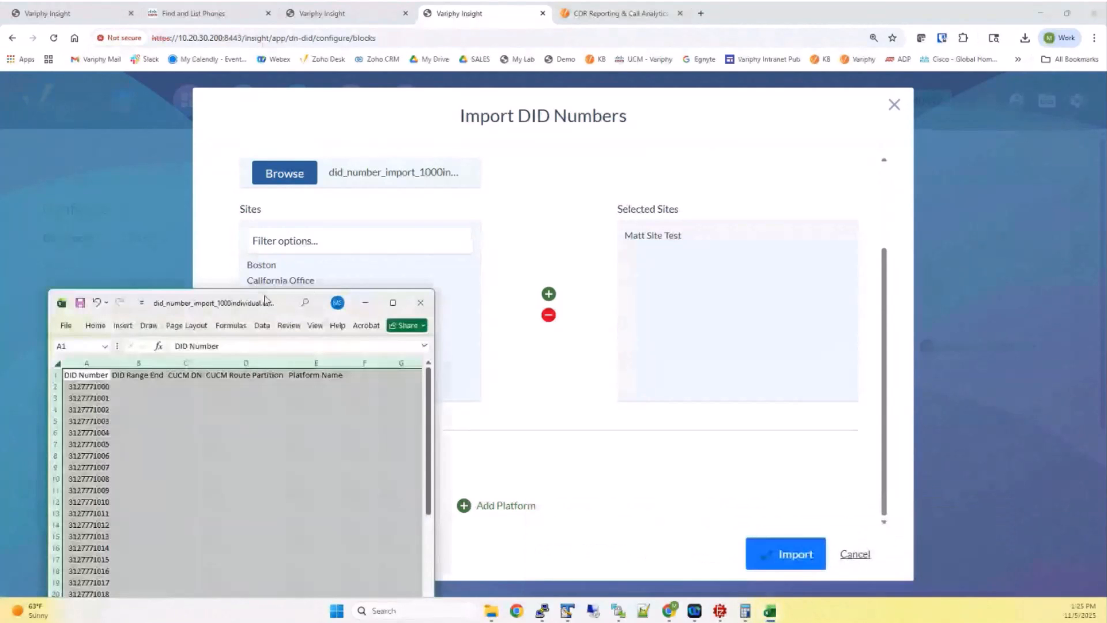
{"action": "left_click_drag", "start_coordinate": [231, 302], "coordinate": [182, 237]}
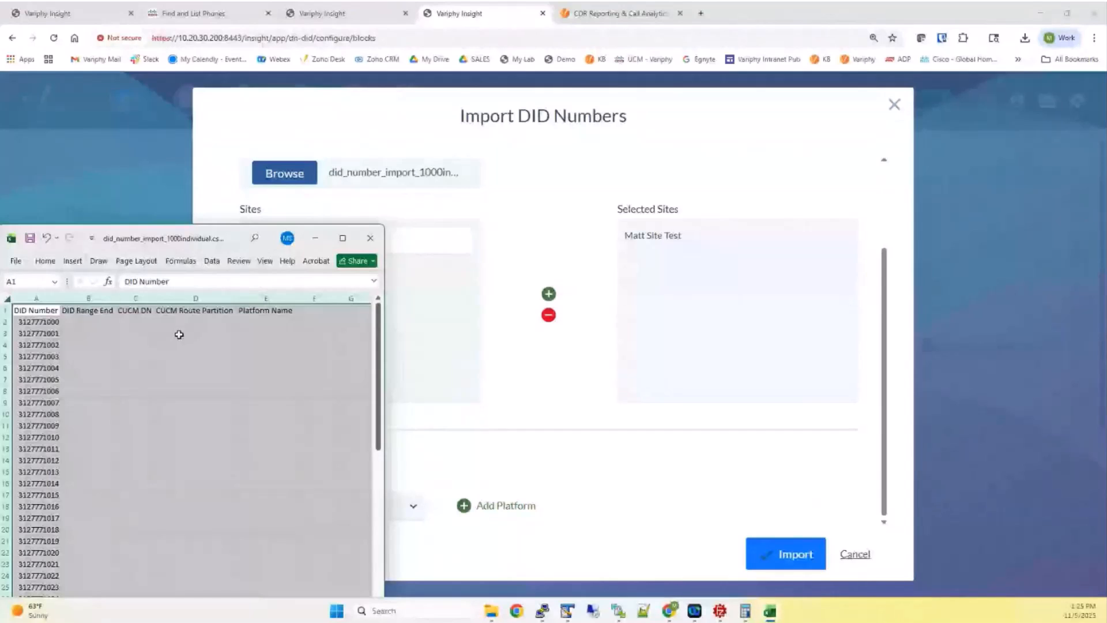
{"action": "left_click", "coordinate": [514, 417]}
Associate the Colorado CUCM platform with the import, keeping DN Digit Match Count 4
{"action": "left_click", "coordinate": [466, 511]}
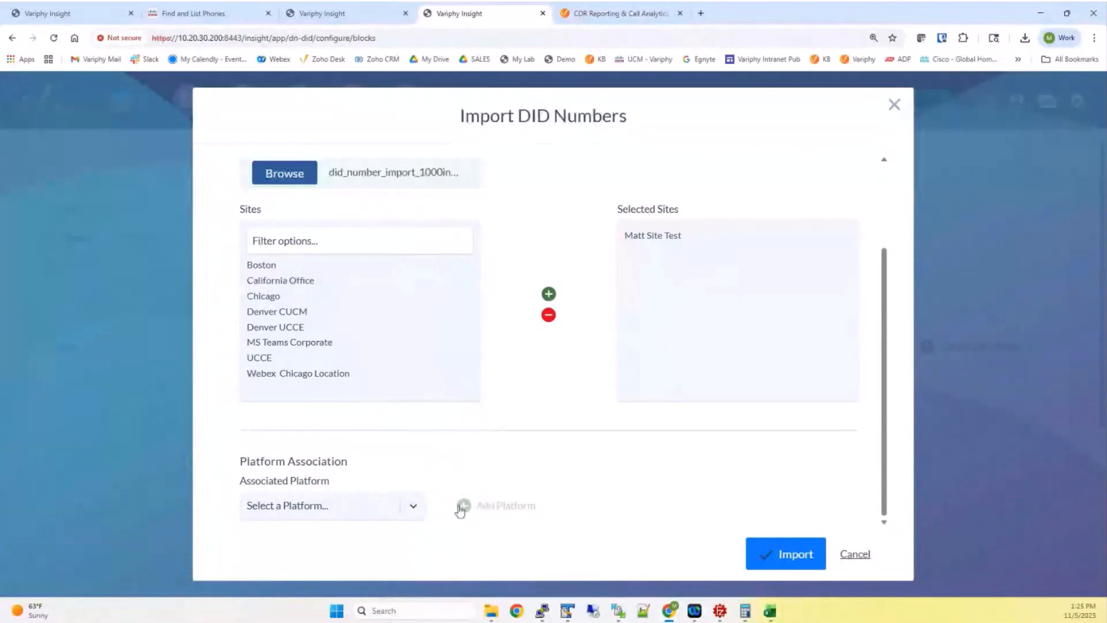
{"action": "left_click", "coordinate": [413, 506]}
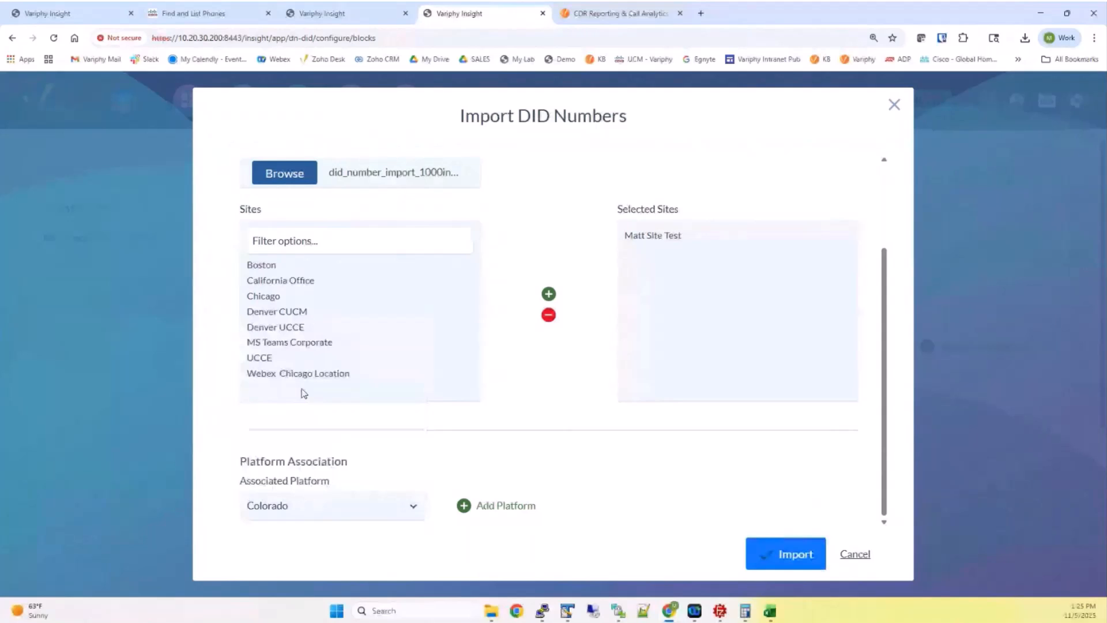
{"action": "left_click", "coordinate": [464, 507]}
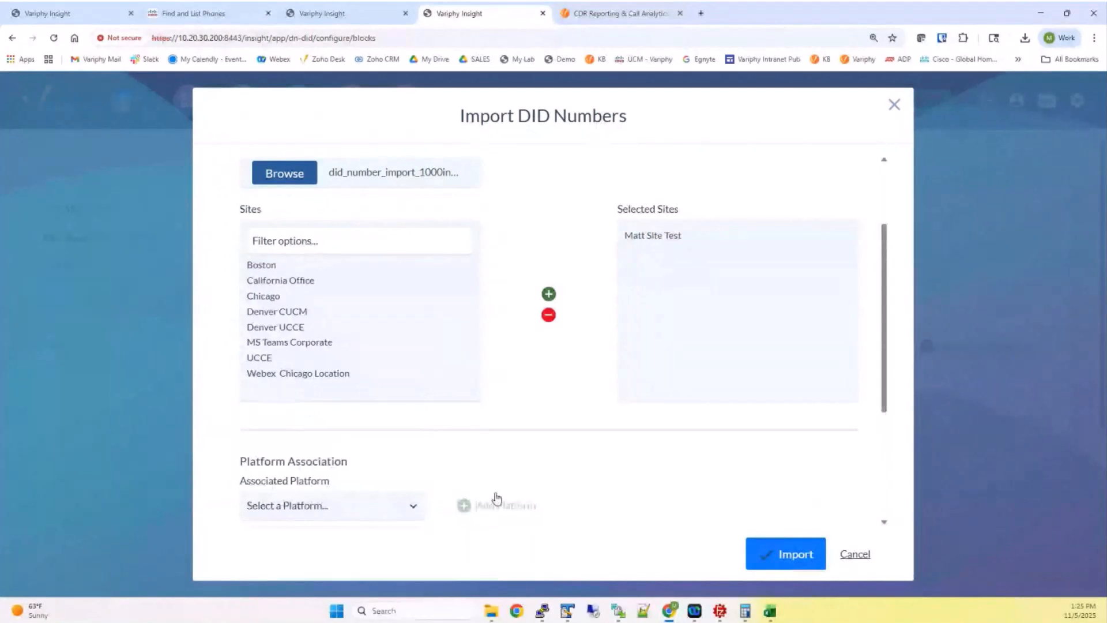
{"action": "scroll", "coordinate": [586, 449], "scroll_direction": "down", "scroll_amount": 3}
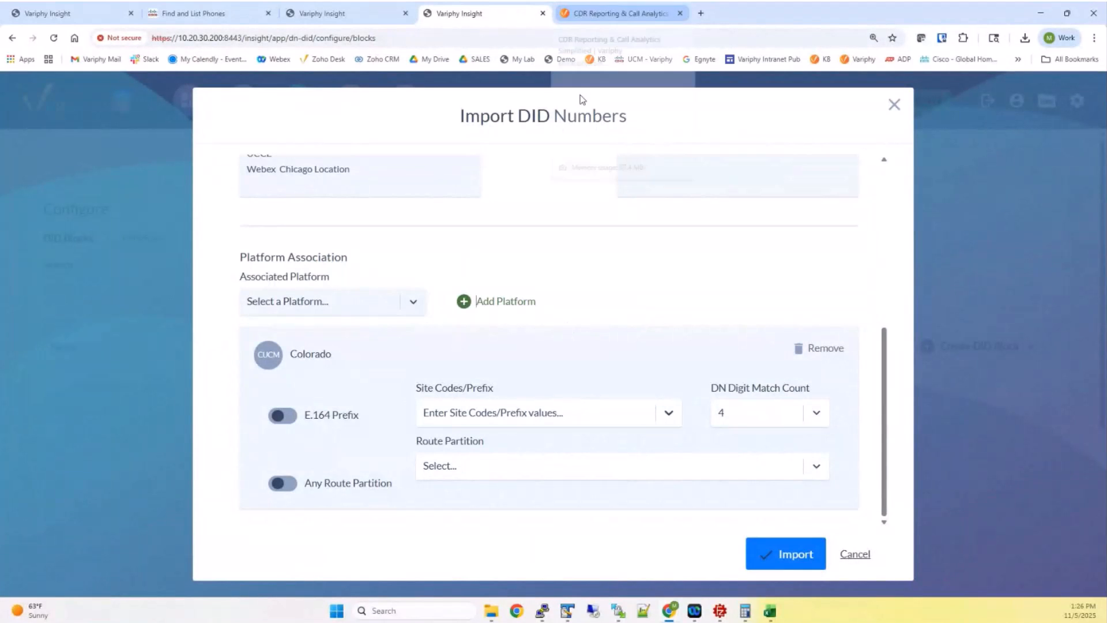
{"action": "left_click", "coordinate": [455, 469]}
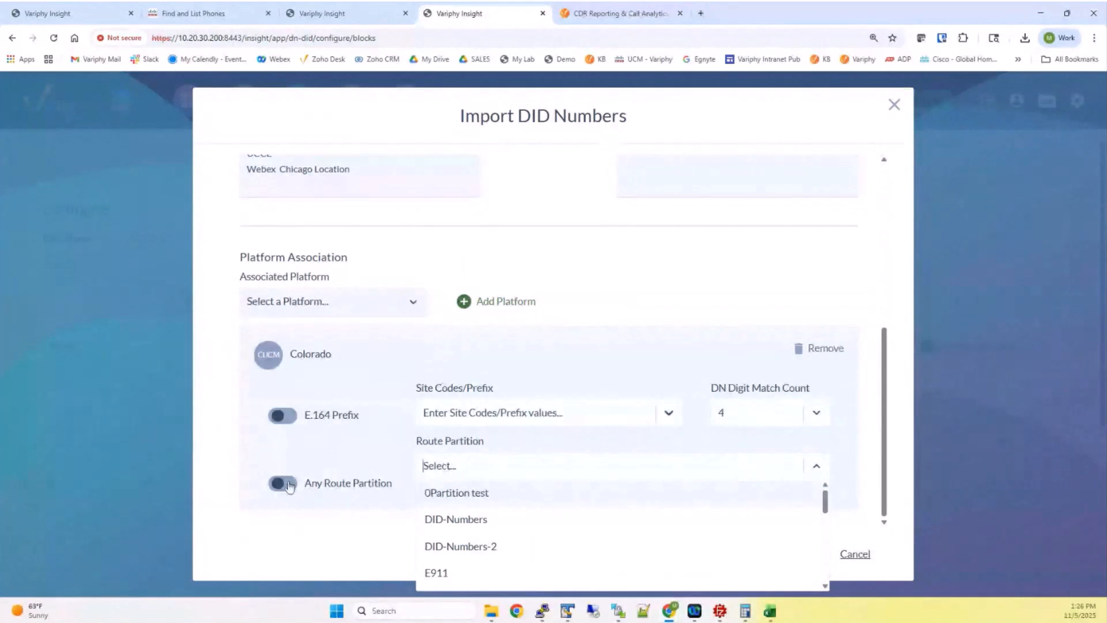
{"action": "left_click", "coordinate": [290, 486]}
{"action": "left_click", "coordinate": [290, 486]}
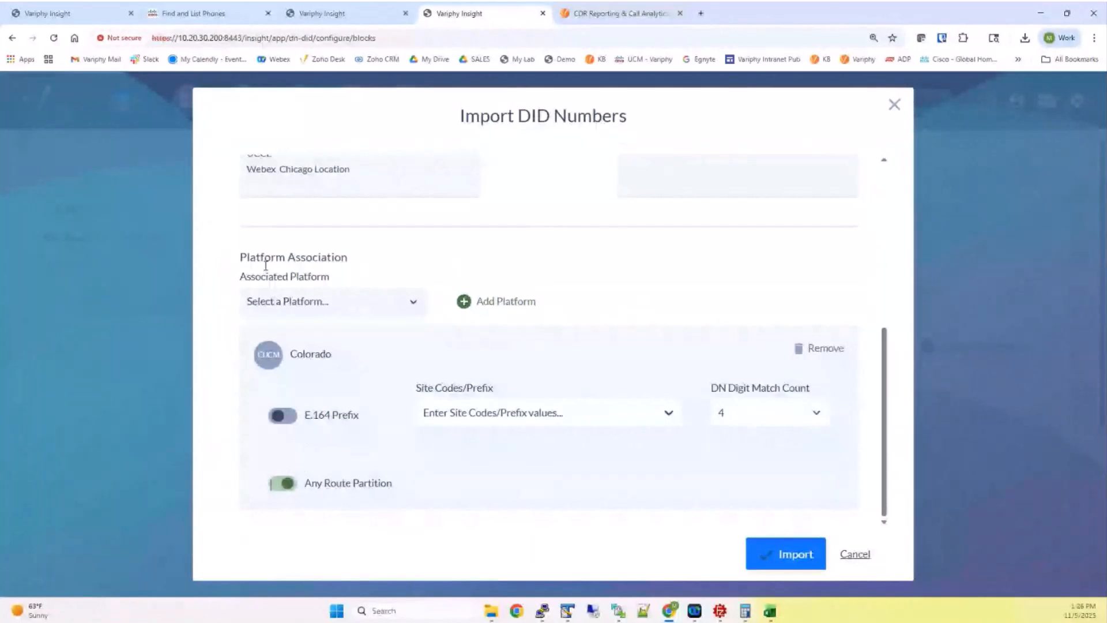
{"action": "left_click_drag", "start_coordinate": [291, 354], "coordinate": [338, 354]}
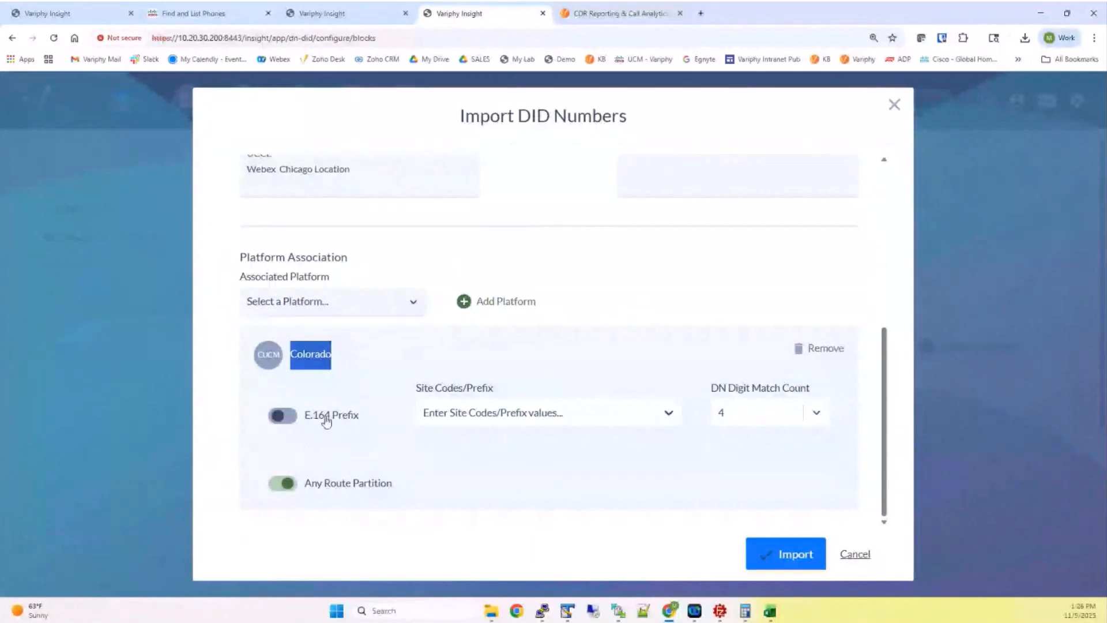
{"action": "left_click", "coordinate": [308, 486]}
{"action": "left_click_drag", "start_coordinate": [309, 486], "coordinate": [391, 484]}
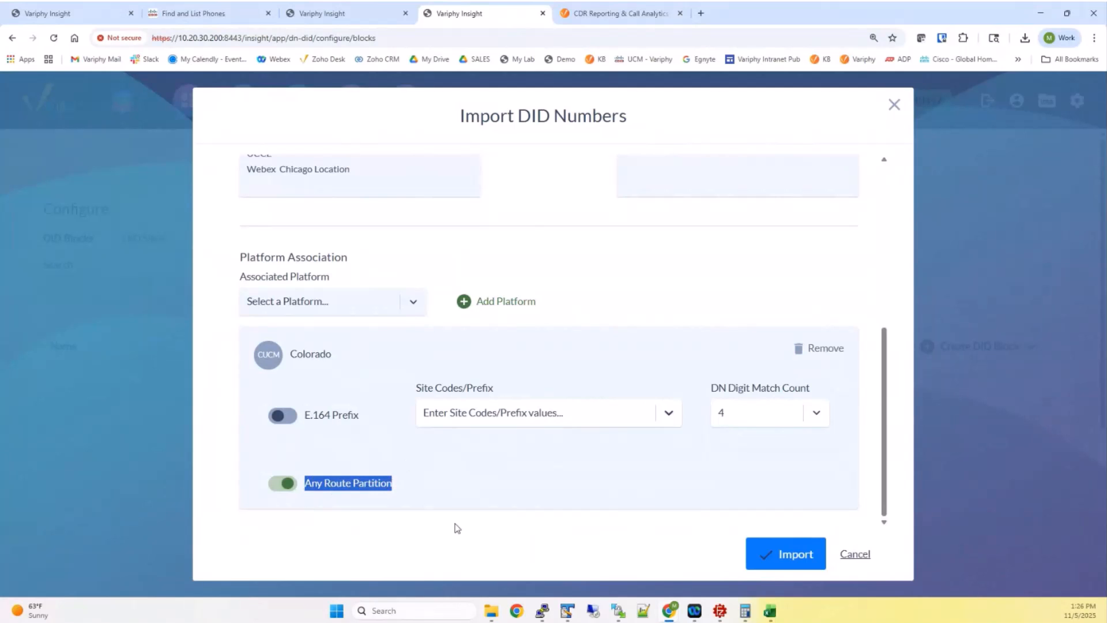
{"action": "mouse_move", "coordinate": [769, 612]}
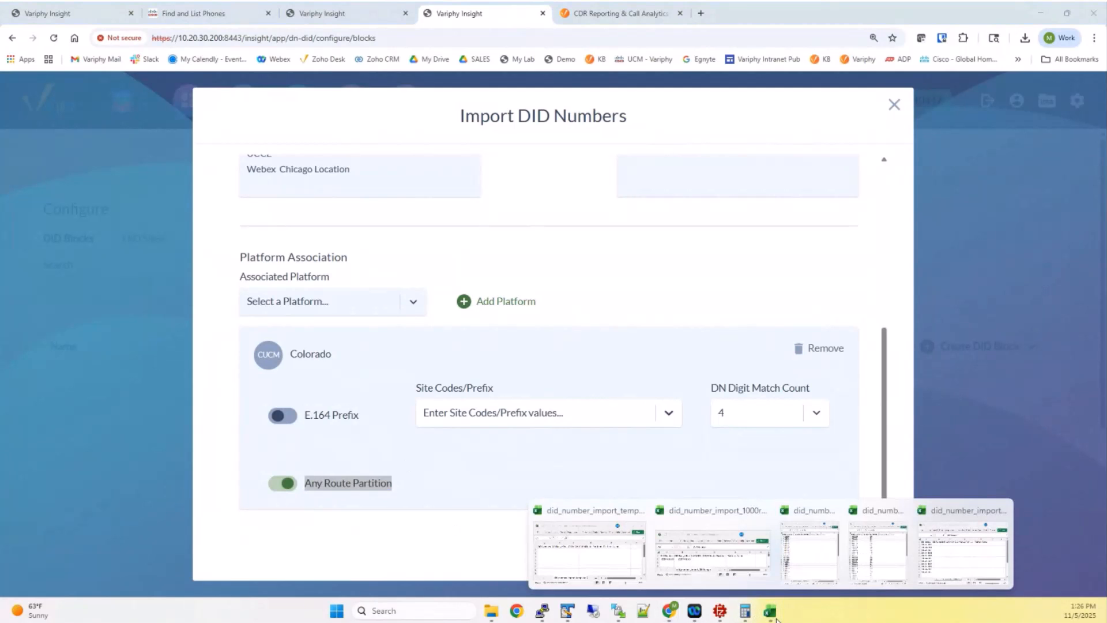
{"action": "left_click", "coordinate": [803, 555]}
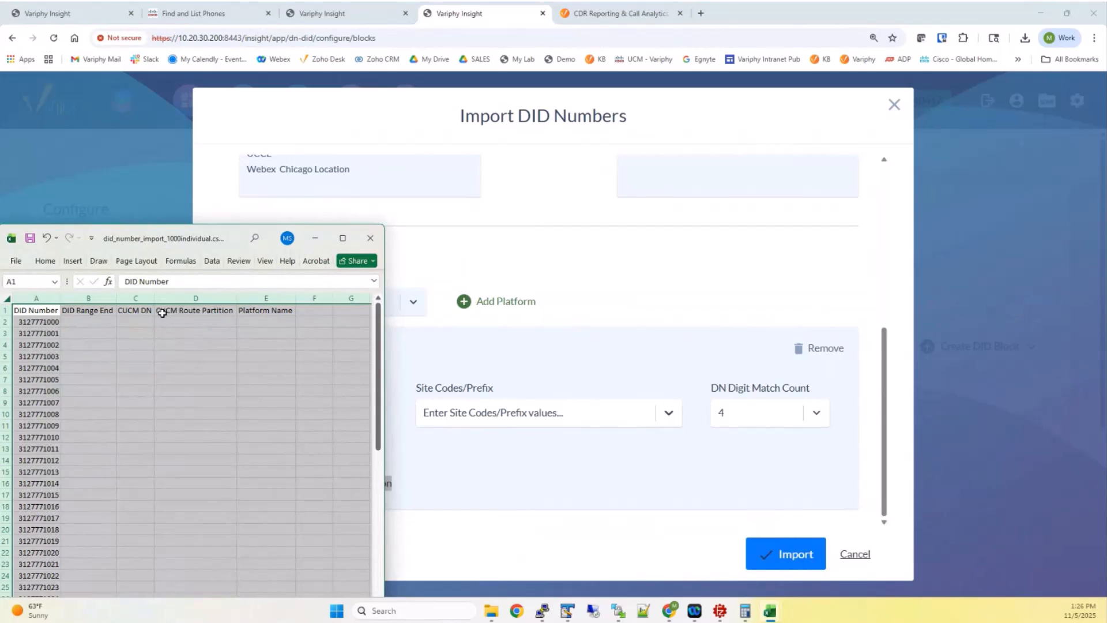
{"action": "left_click", "coordinate": [179, 313]}
{"action": "left_click", "coordinate": [245, 310]}
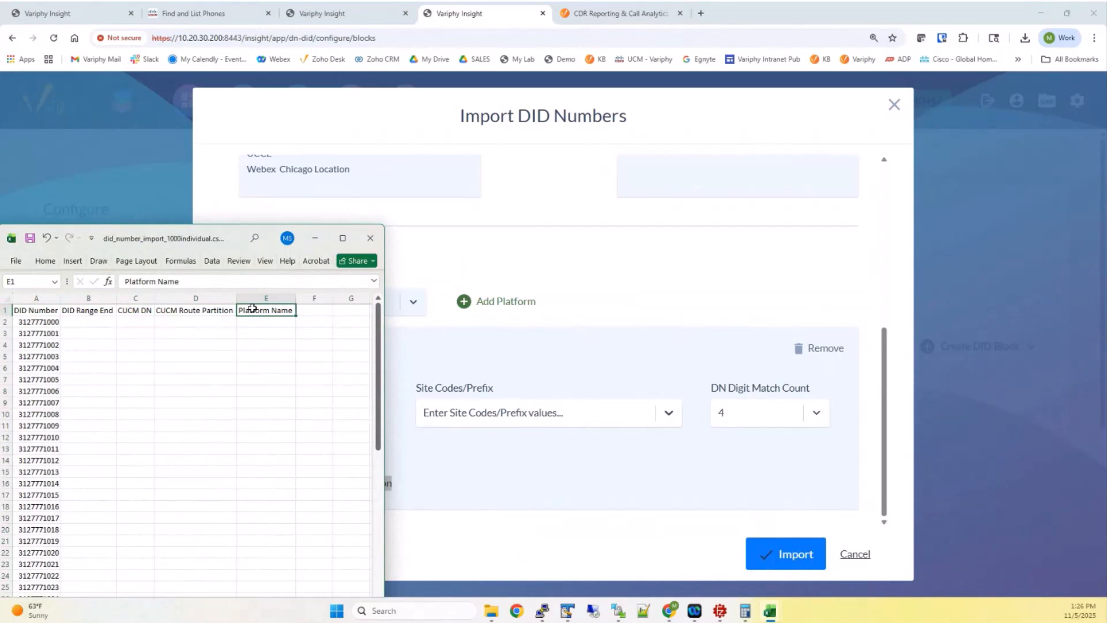
{"action": "left_click", "coordinate": [95, 321]}
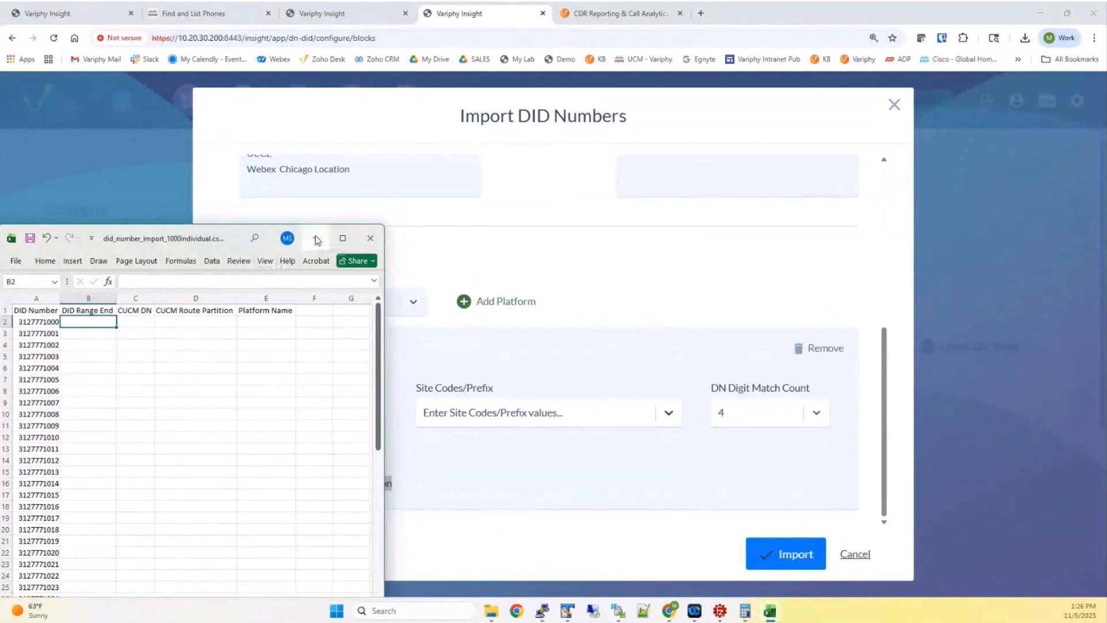
{"action": "left_click", "coordinate": [315, 240]}
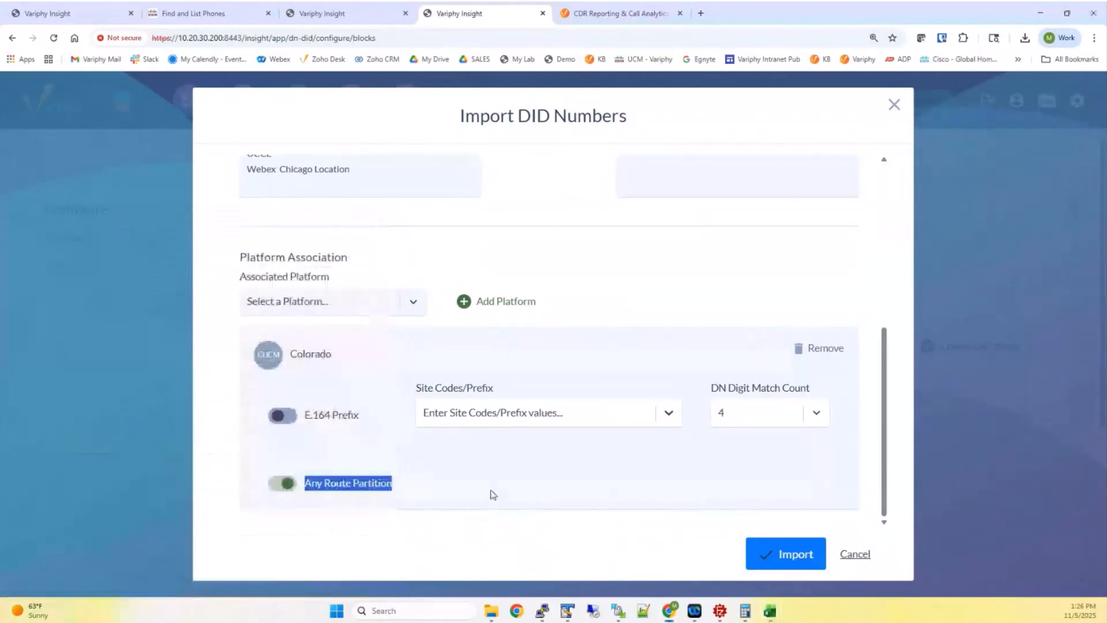
Run the import and confirm 312-777 Block (1) covers 1000–1050, 51 numbers
{"action": "left_click", "coordinate": [775, 551]}
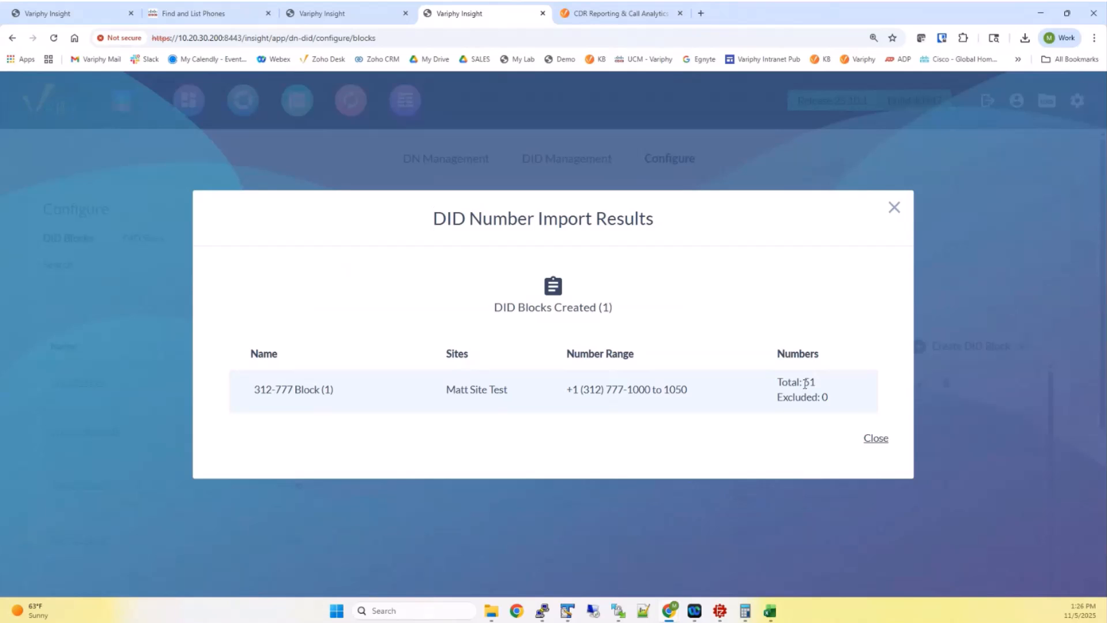
{"action": "left_click_drag", "start_coordinate": [627, 390], "coordinate": [692, 399]}
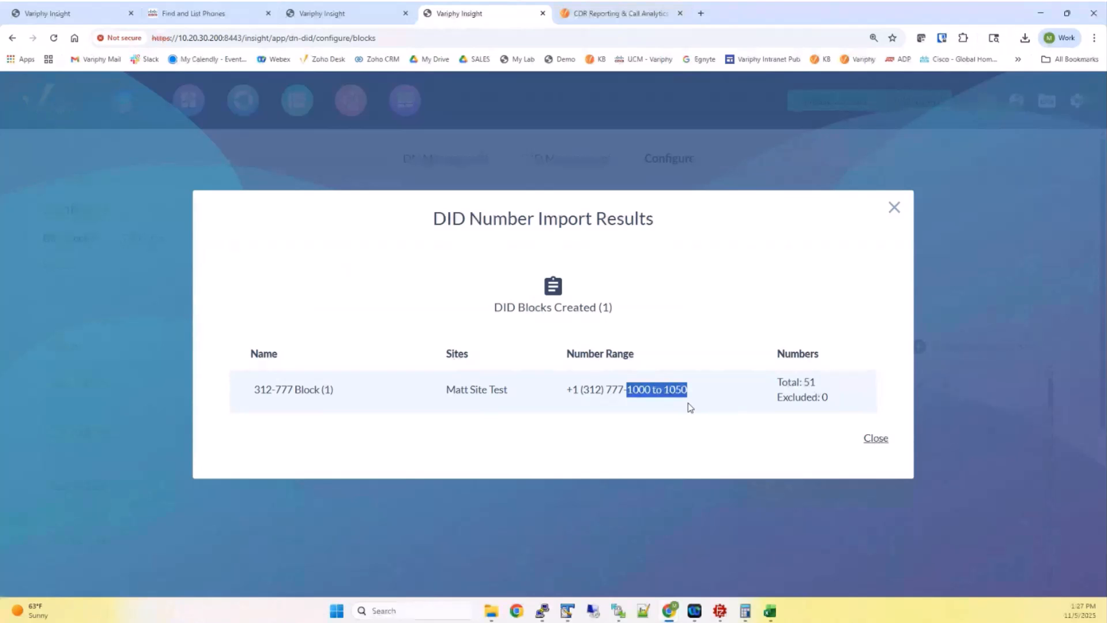
{"action": "left_click", "coordinate": [876, 439]}
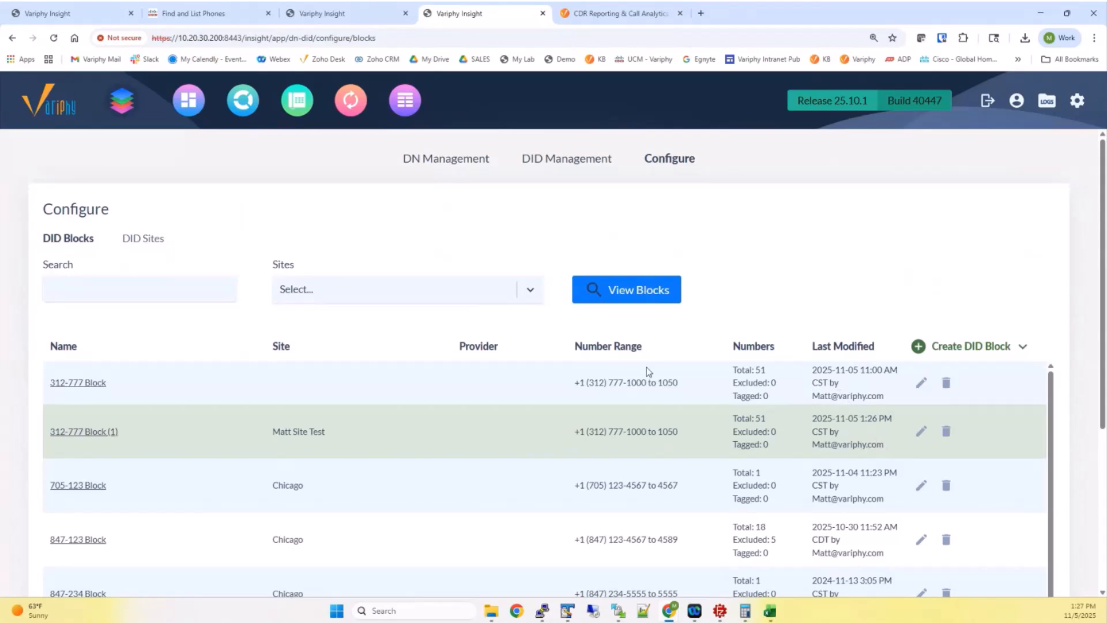
Filter DID Blocks to Matt Site Test and check 312-777 Block (1): Total 51, Excluded 0
{"action": "left_click", "coordinate": [326, 289]}
{"action": "left_click", "coordinate": [334, 445]}
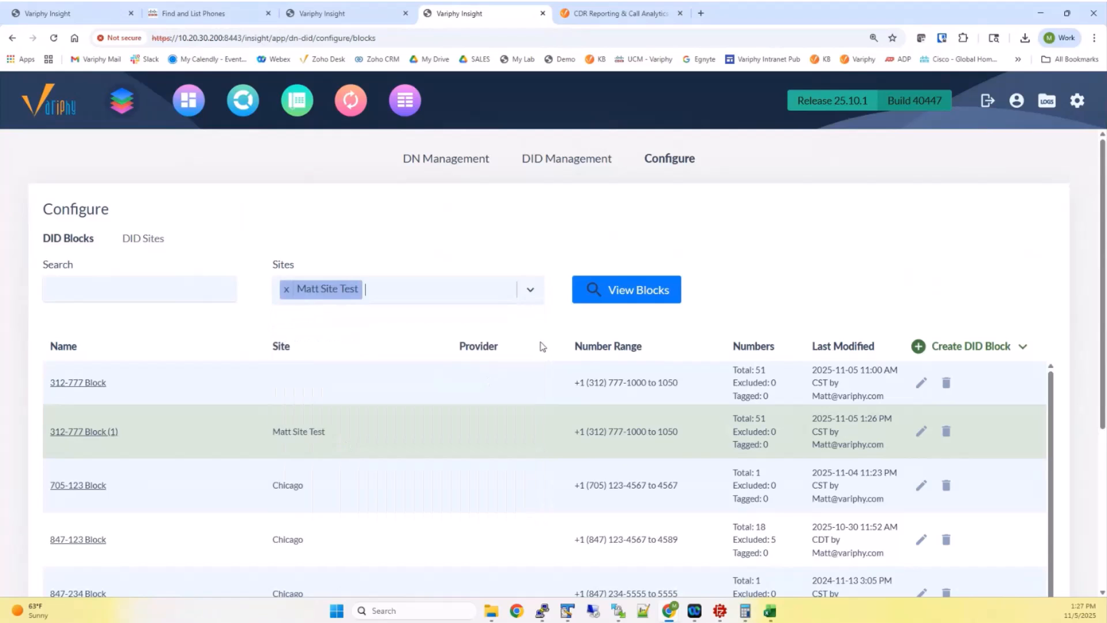
{"action": "left_click", "coordinate": [602, 297]}
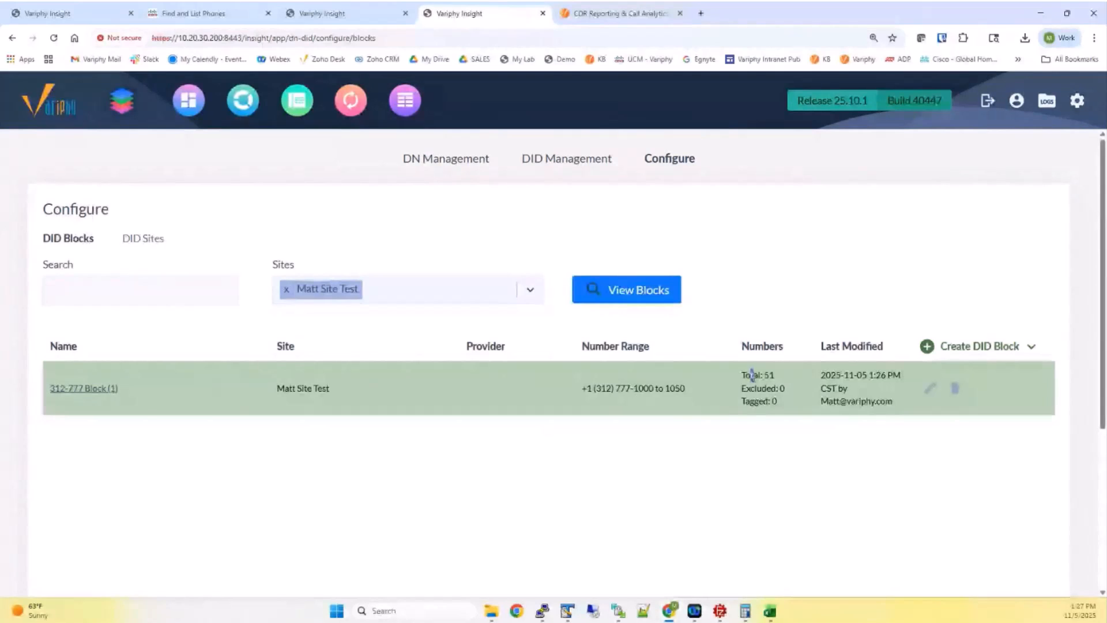
{"action": "left_click_drag", "start_coordinate": [750, 375], "coordinate": [780, 389]}
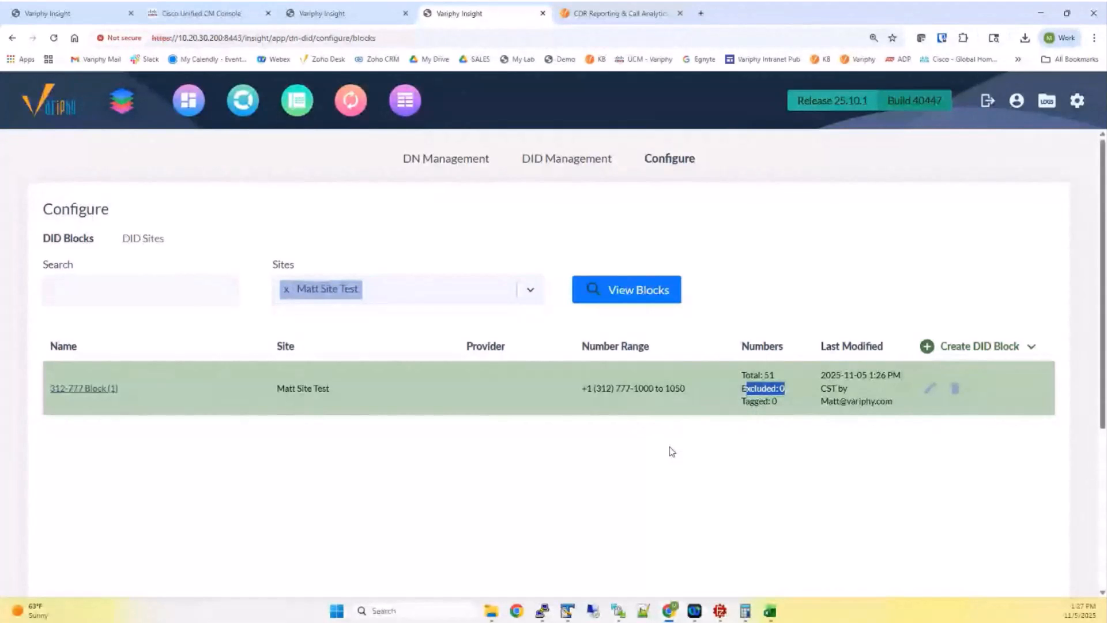
{"action": "left_click", "coordinate": [685, 431]}
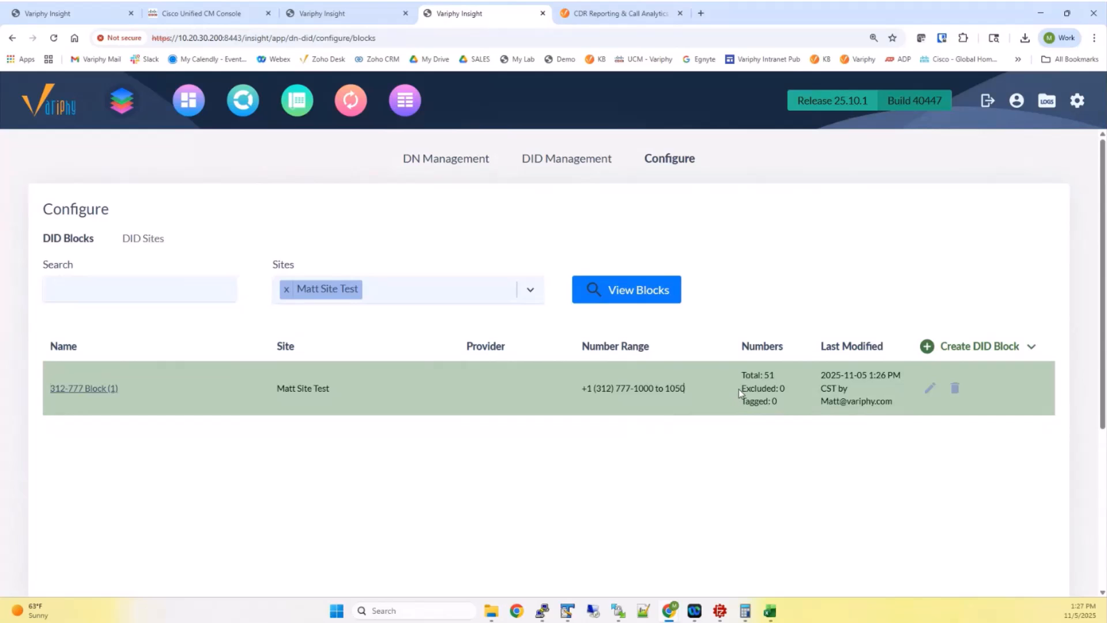
{"action": "mouse_move", "coordinate": [736, 390]}
{"action": "left_mouse_down"}
{"action": "mouse_move", "coordinate": [777, 389]}
{"action": "mouse_move", "coordinate": [744, 389]}
{"action": "left_mouse_up"}
{"action": "left_click", "coordinate": [783, 390]}
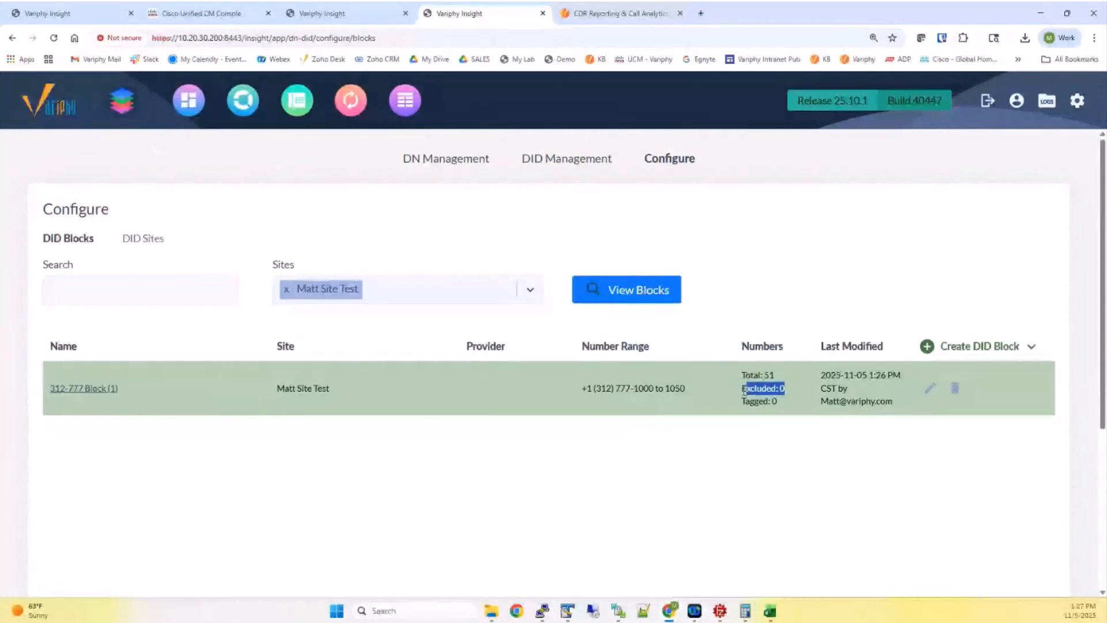
{"action": "left_click", "coordinate": [930, 388]}
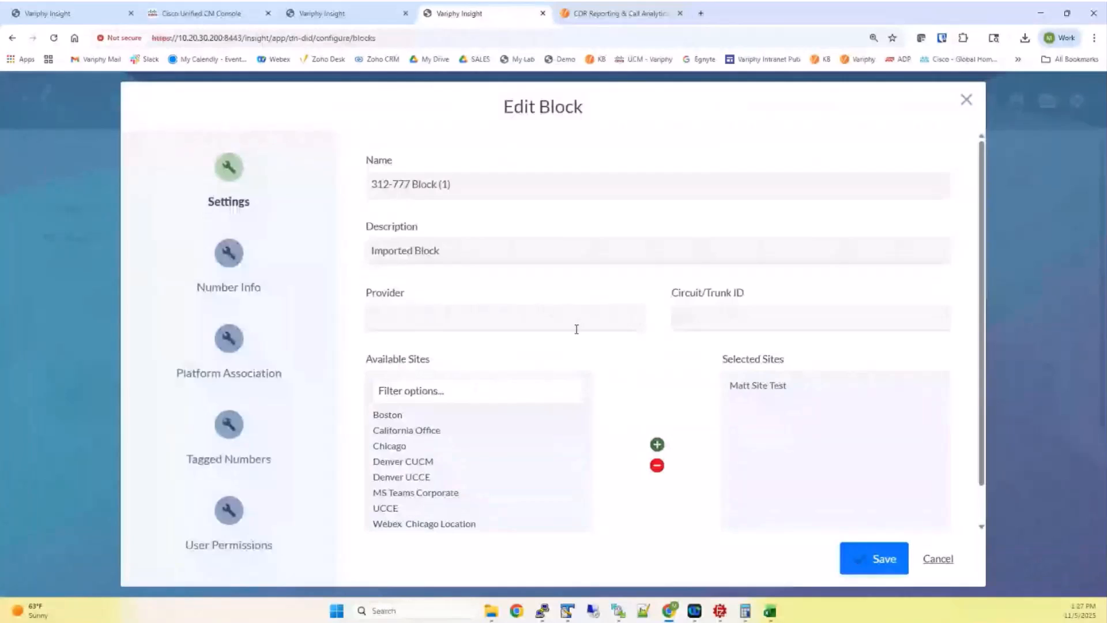
{"action": "left_click_drag", "start_coordinate": [462, 184], "coordinate": [355, 195]}
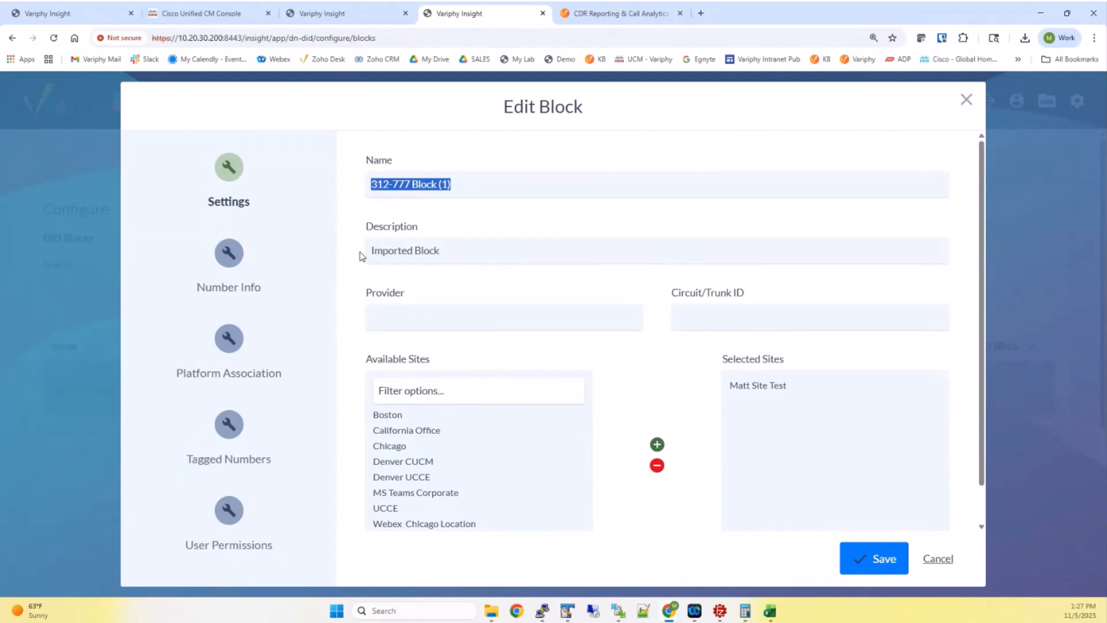
{"action": "key", "text": "Tab"}
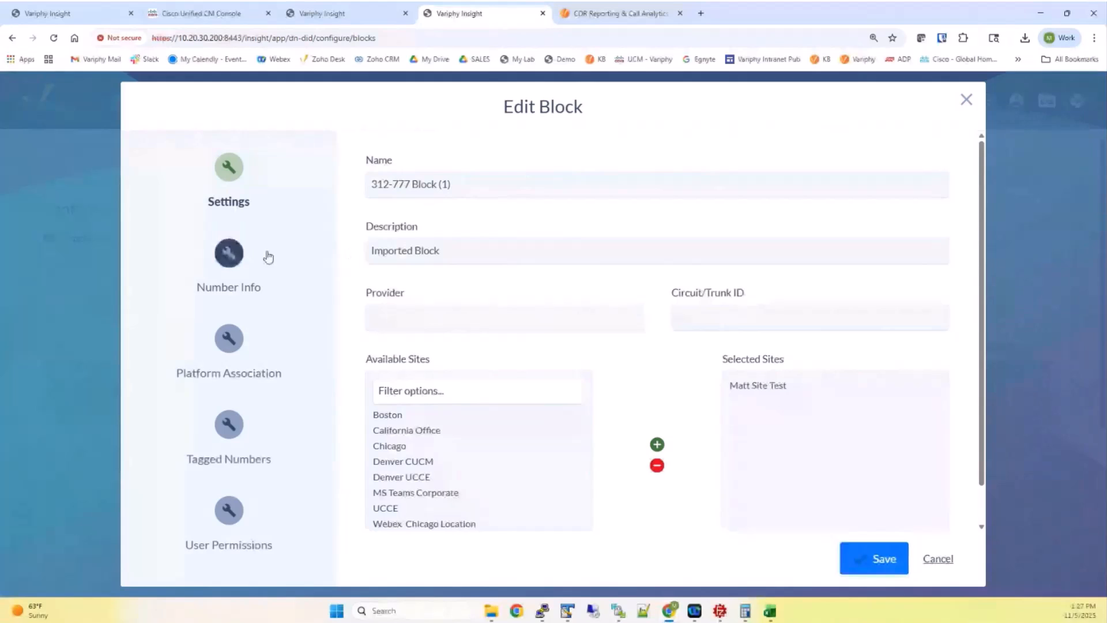
{"action": "left_click", "coordinate": [253, 263]}
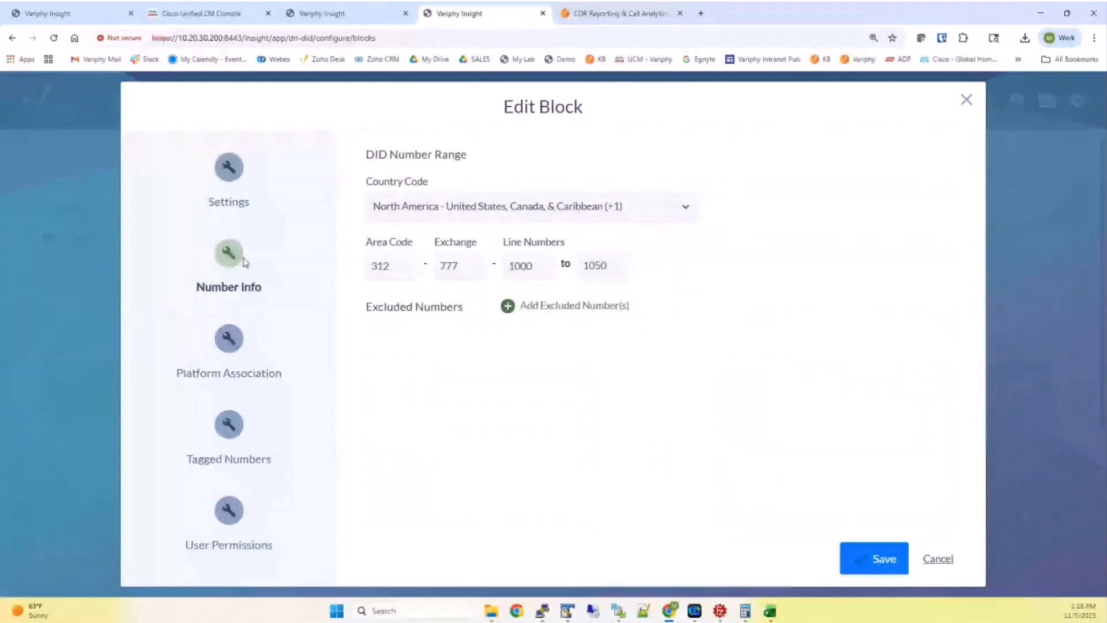
{"action": "left_click", "coordinate": [241, 342]}
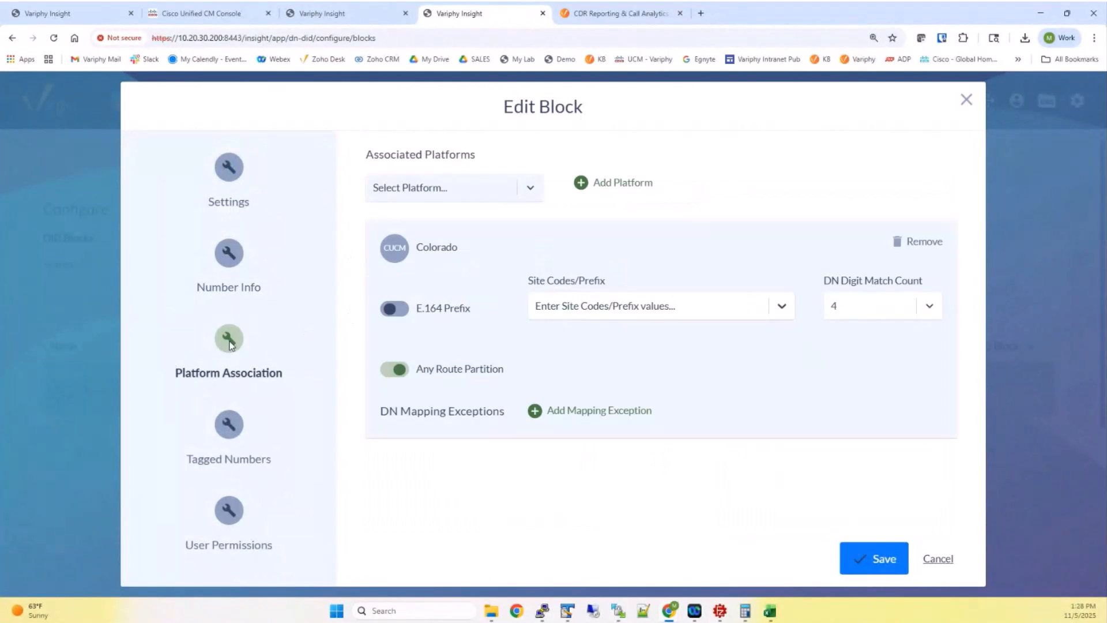
{"action": "left_click", "coordinate": [937, 560]}
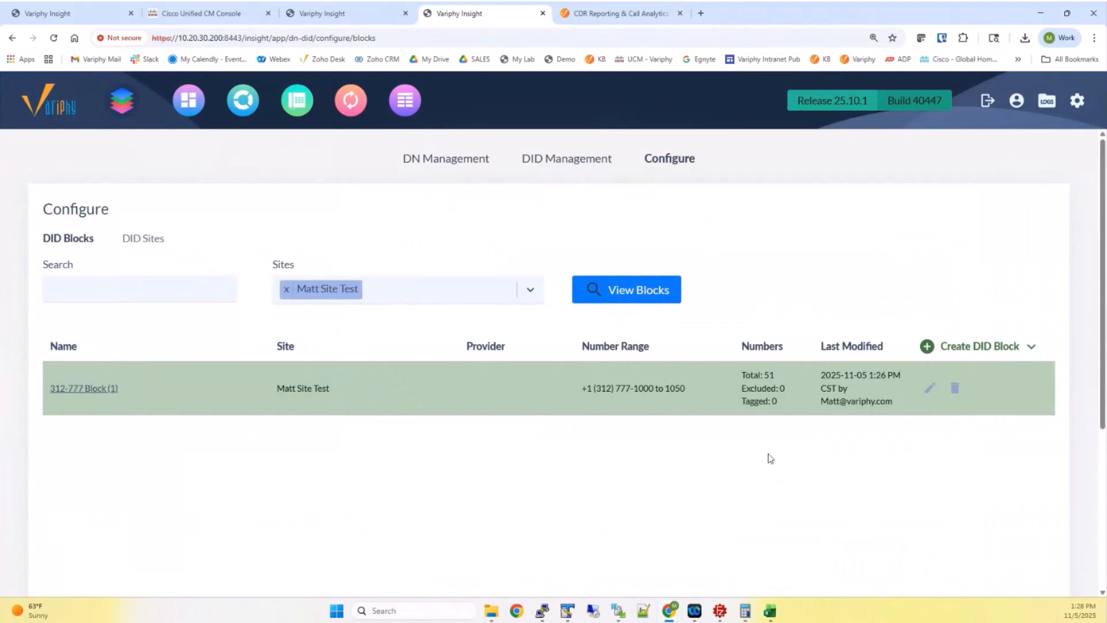
Search 312-777 Block (1) for 100X in DID Management, returning 10 numbers active on Colorado
{"action": "left_click", "coordinate": [543, 163]}
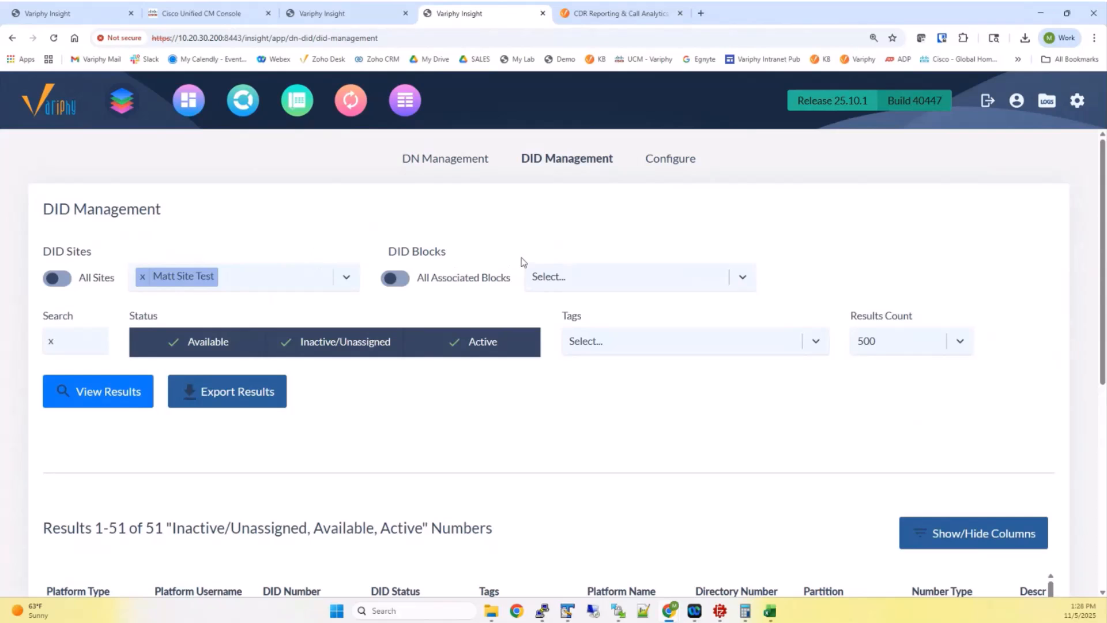
{"action": "left_click", "coordinate": [556, 276]}
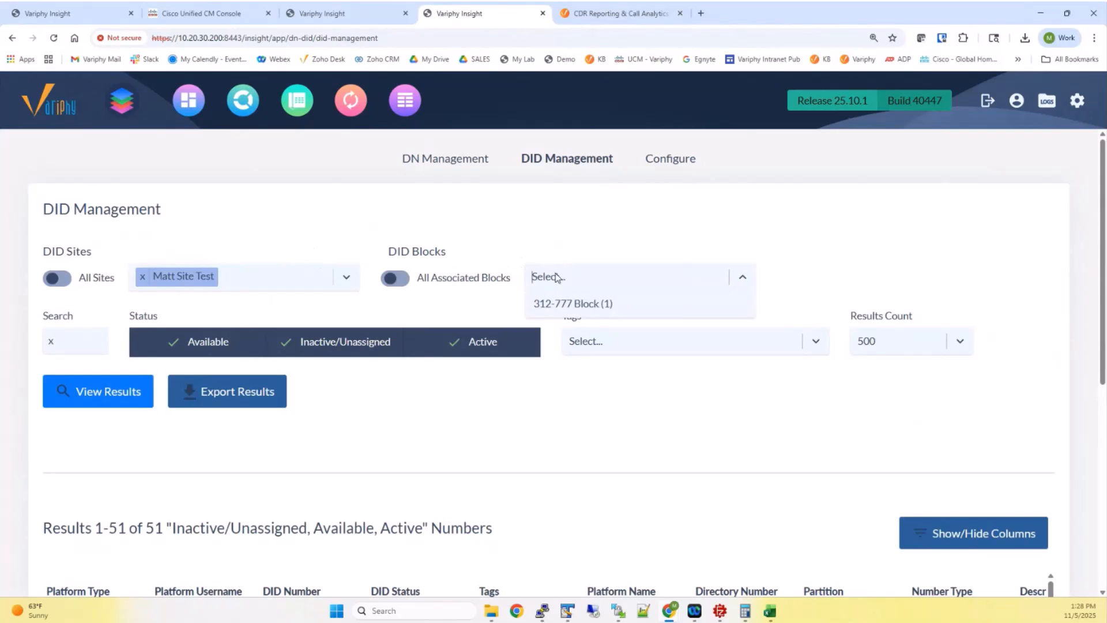
{"action": "left_click", "coordinate": [575, 304]}
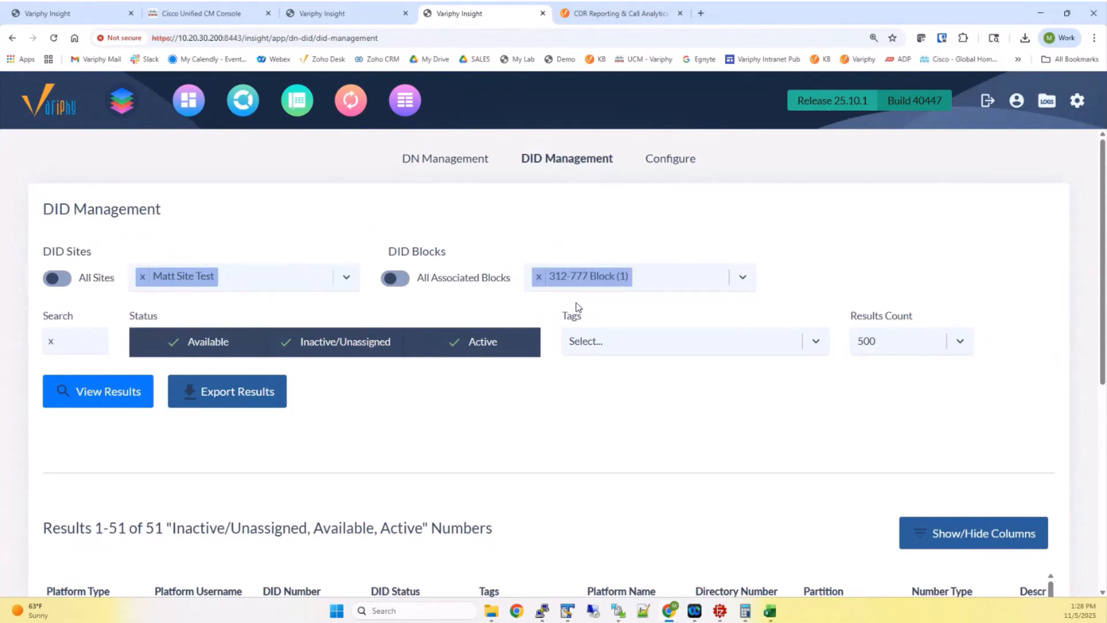
{"action": "left_click", "coordinate": [81, 338]}
{"action": "type", "text": "100X"}
{"action": "left_click", "coordinate": [113, 391]}
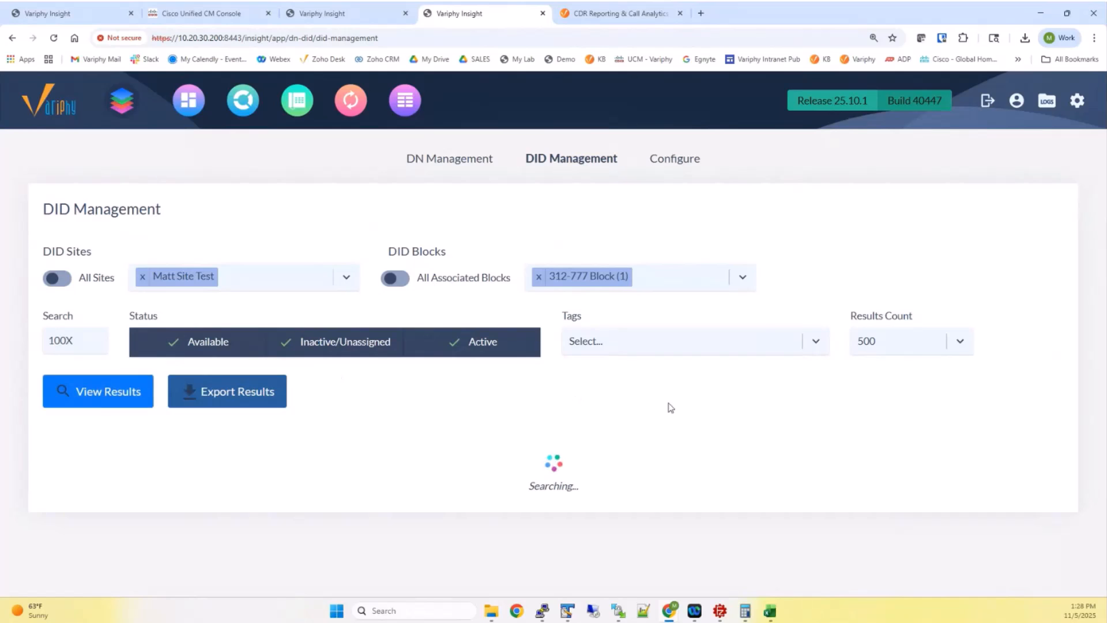
{"action": "scroll", "coordinate": [640, 416], "scroll_direction": "down", "scroll_amount": 3}
{"action": "scroll", "coordinate": [639, 416], "scroll_direction": "down", "scroll_amount": 4}
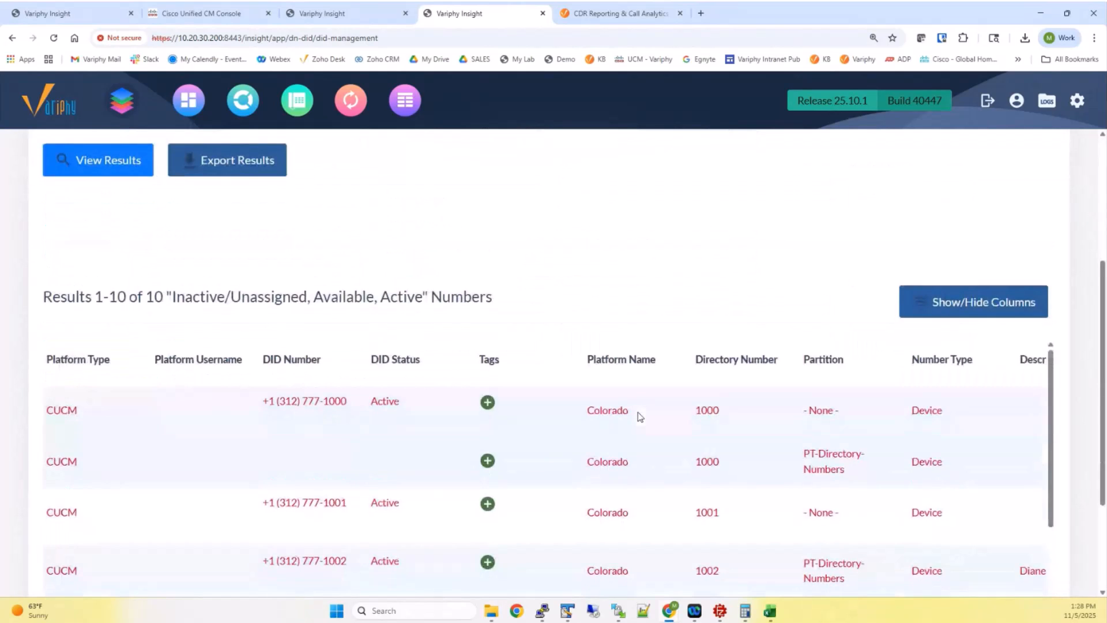
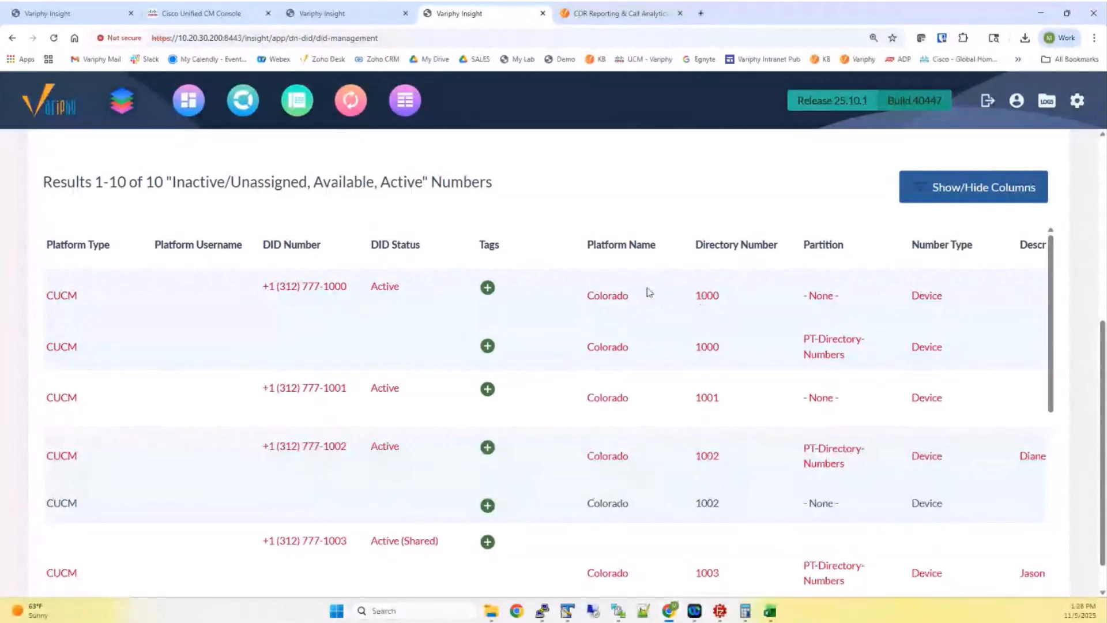
{"action": "left_click", "coordinate": [489, 289]}
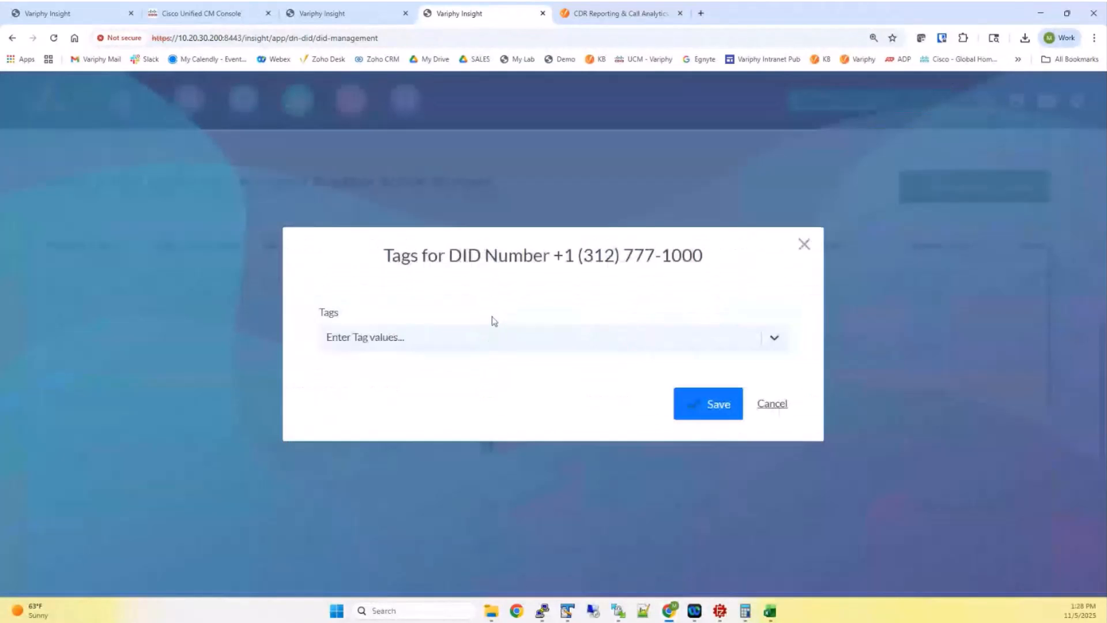
{"action": "left_click", "coordinate": [487, 342]}
{"action": "type", "text": "Matt T"}
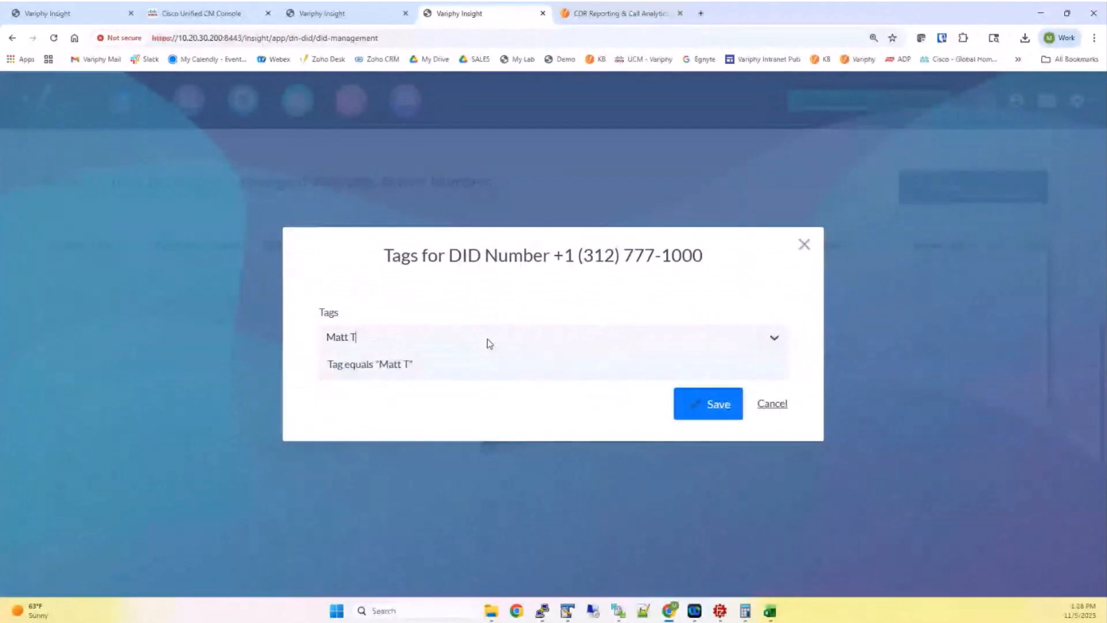
{"action": "type", "text": "est Tag"}
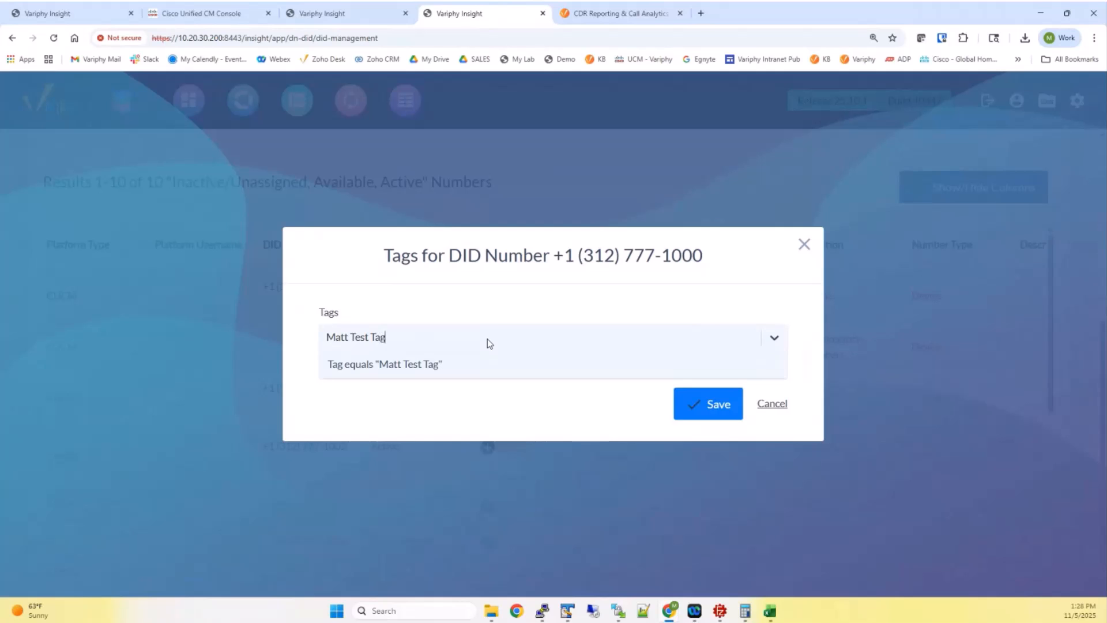
{"action": "left_click", "coordinate": [451, 360]}
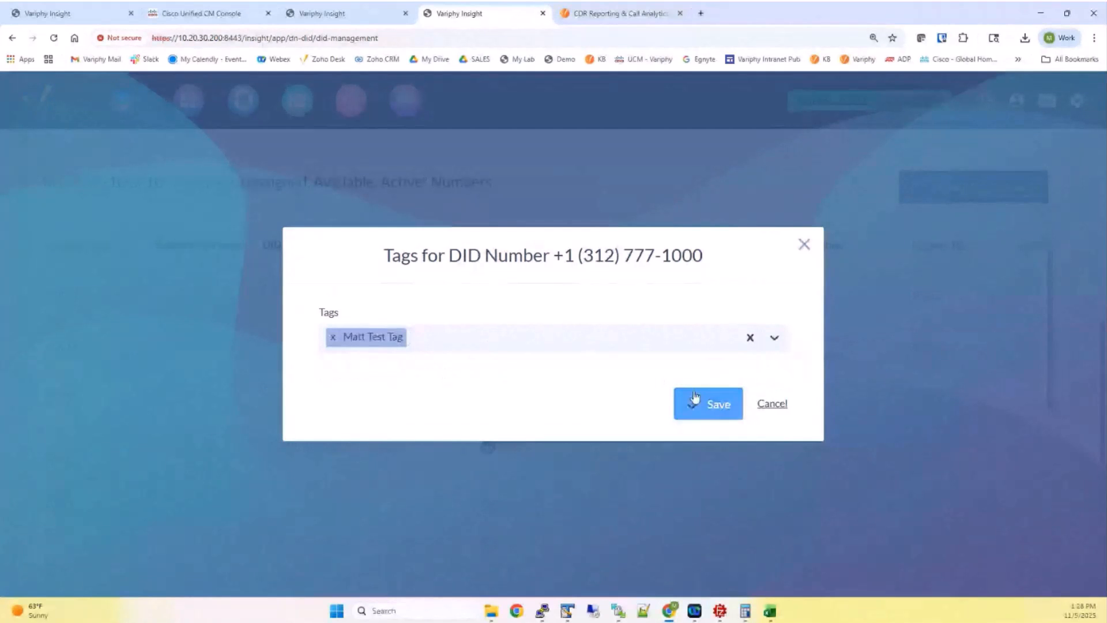
{"action": "left_click", "coordinate": [709, 405]}
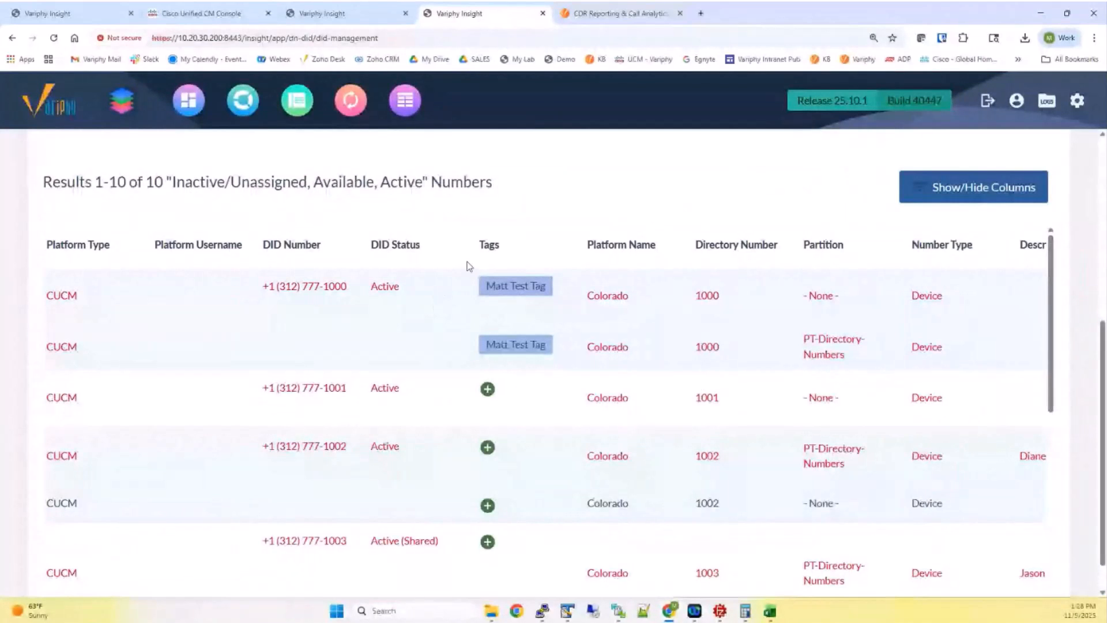
{"action": "scroll", "coordinate": [475, 244], "scroll_direction": "up", "scroll_amount": 3}
{"action": "scroll", "coordinate": [476, 247], "scroll_direction": "up", "scroll_amount": 2}
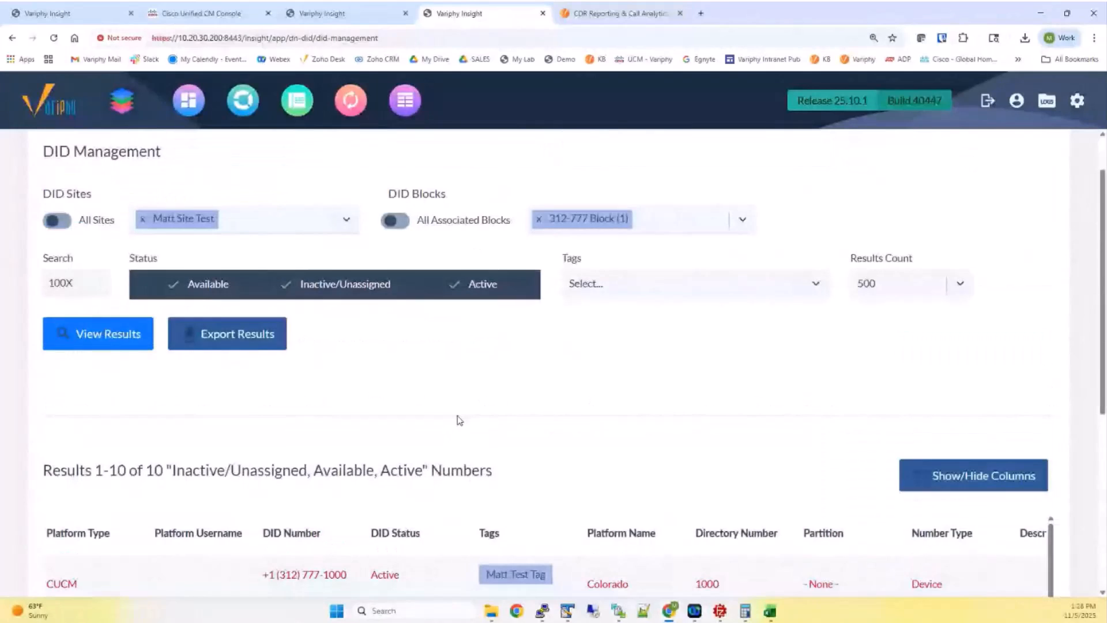
{"action": "scroll", "coordinate": [460, 420], "scroll_direction": "down", "scroll_amount": 4}
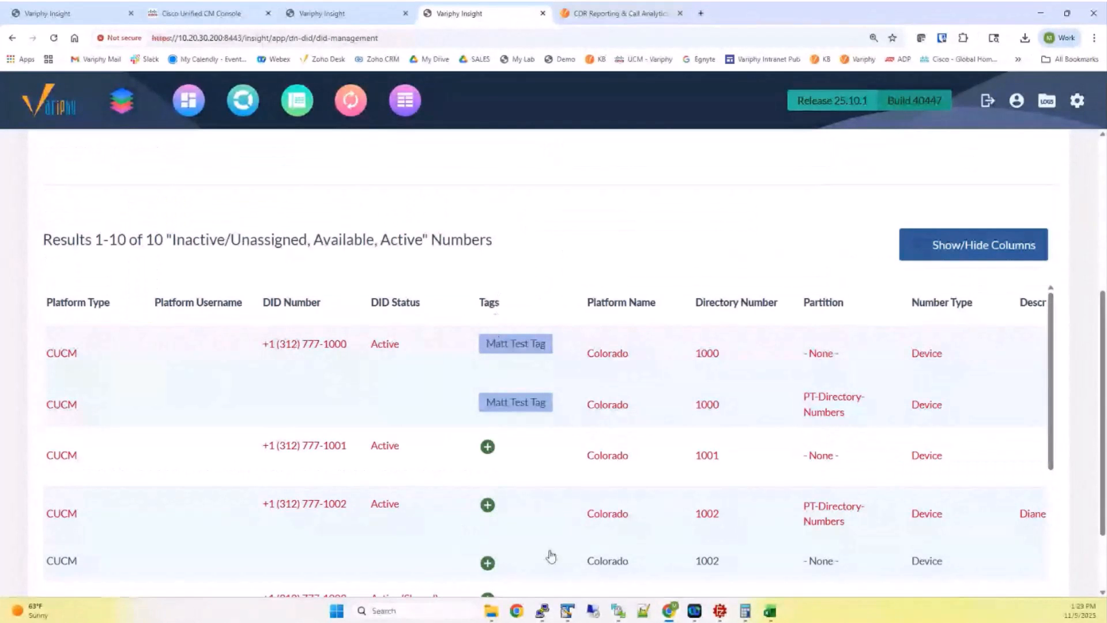
{"action": "scroll", "coordinate": [551, 556], "scroll_direction": "down", "scroll_amount": 2}
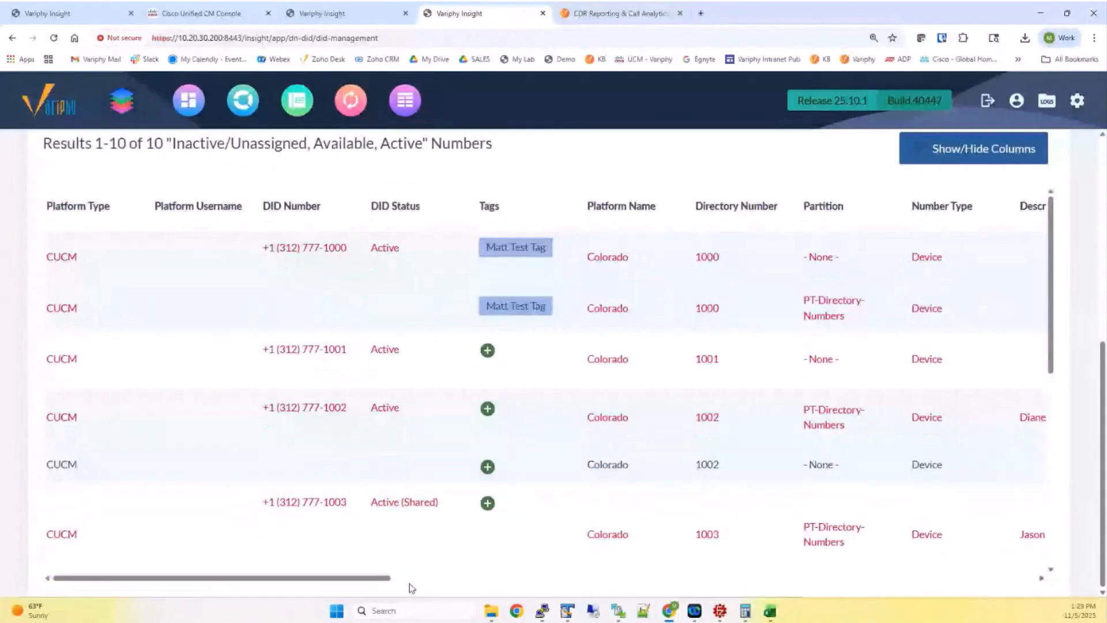
{"action": "left_click_drag", "start_coordinate": [387, 578], "coordinate": [645, 580]}
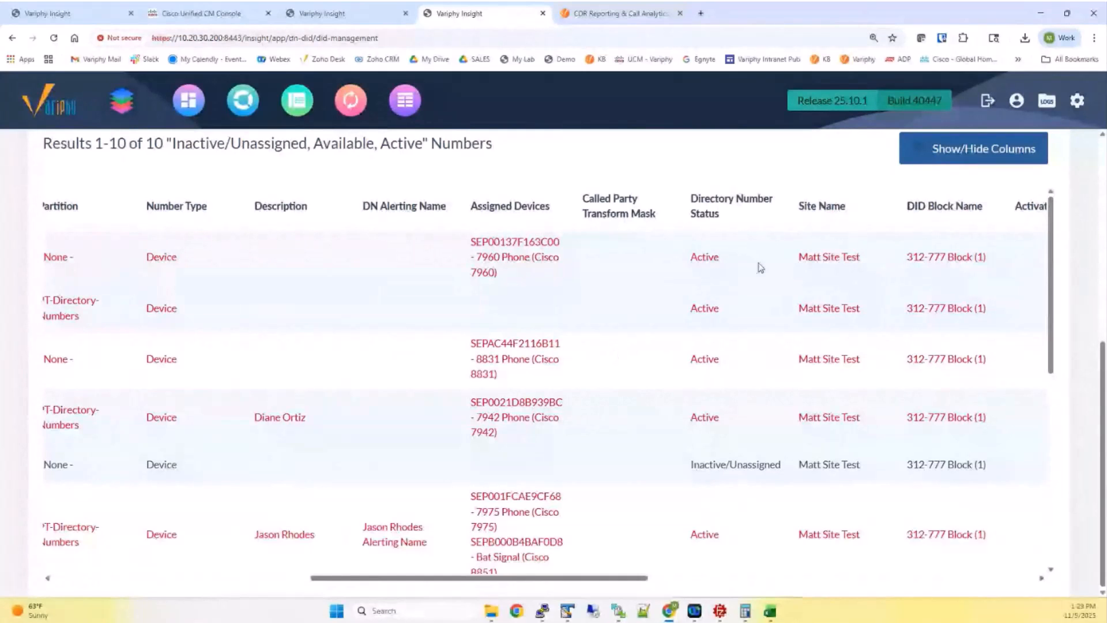
{"action": "left_click_drag", "start_coordinate": [801, 211], "coordinate": [989, 211]}
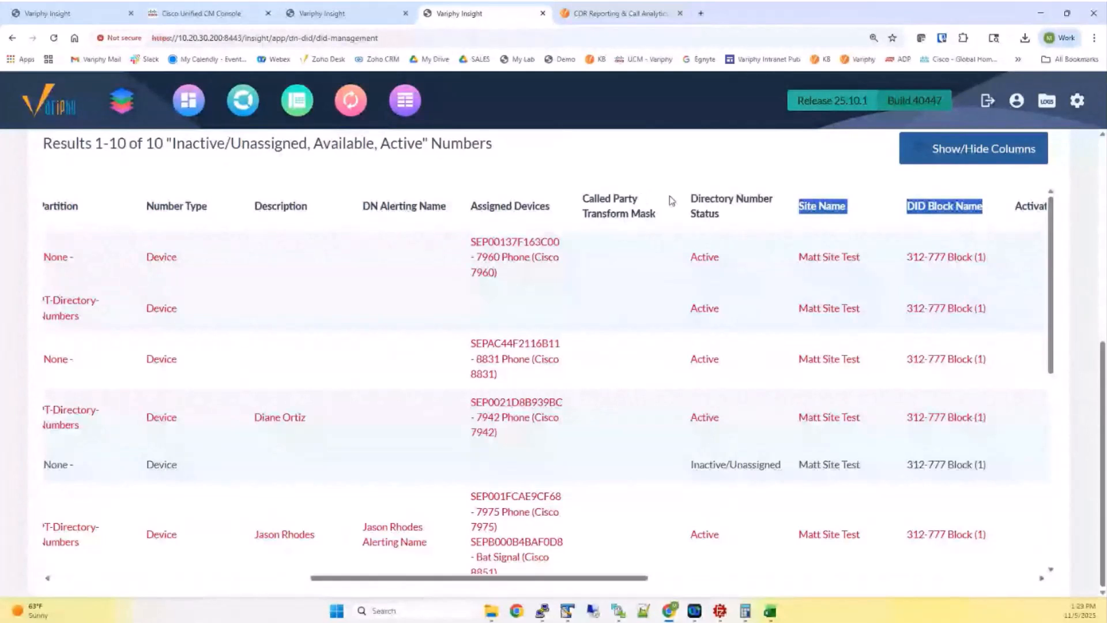
{"action": "left_click", "coordinate": [960, 153]}
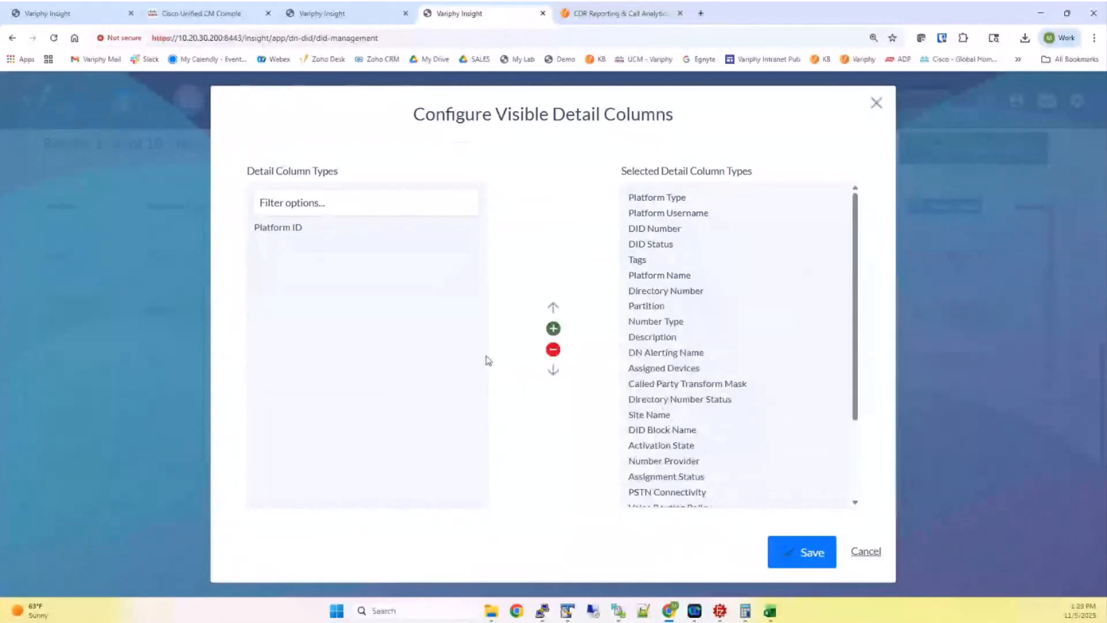
{"action": "left_click", "coordinate": [872, 553]}
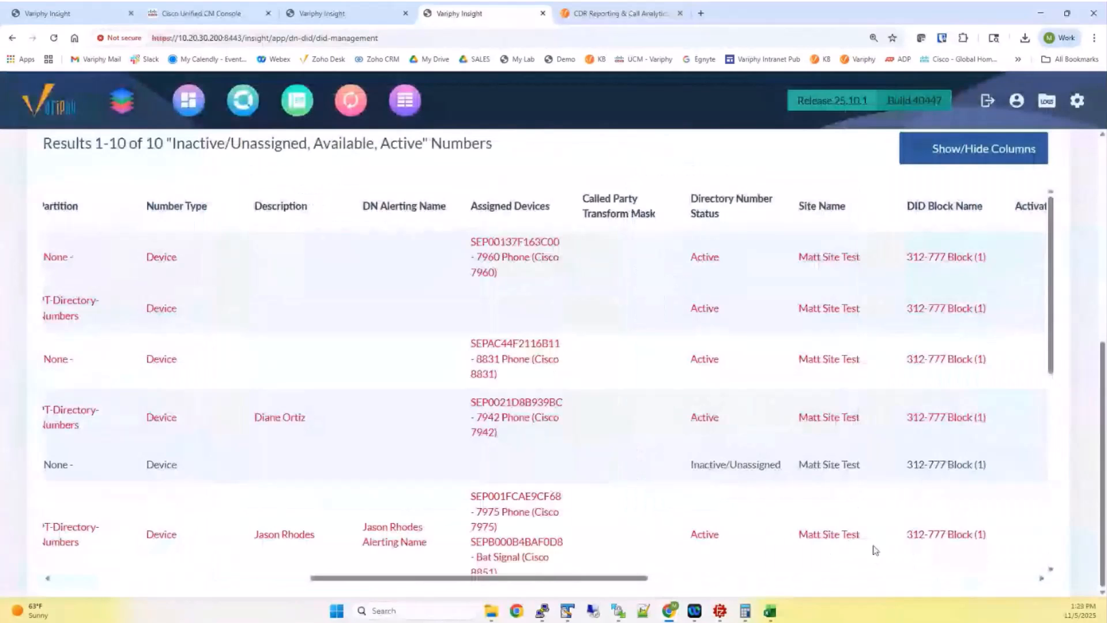
{"action": "scroll", "coordinate": [882, 554], "scroll_direction": "right", "scroll_amount": 10}
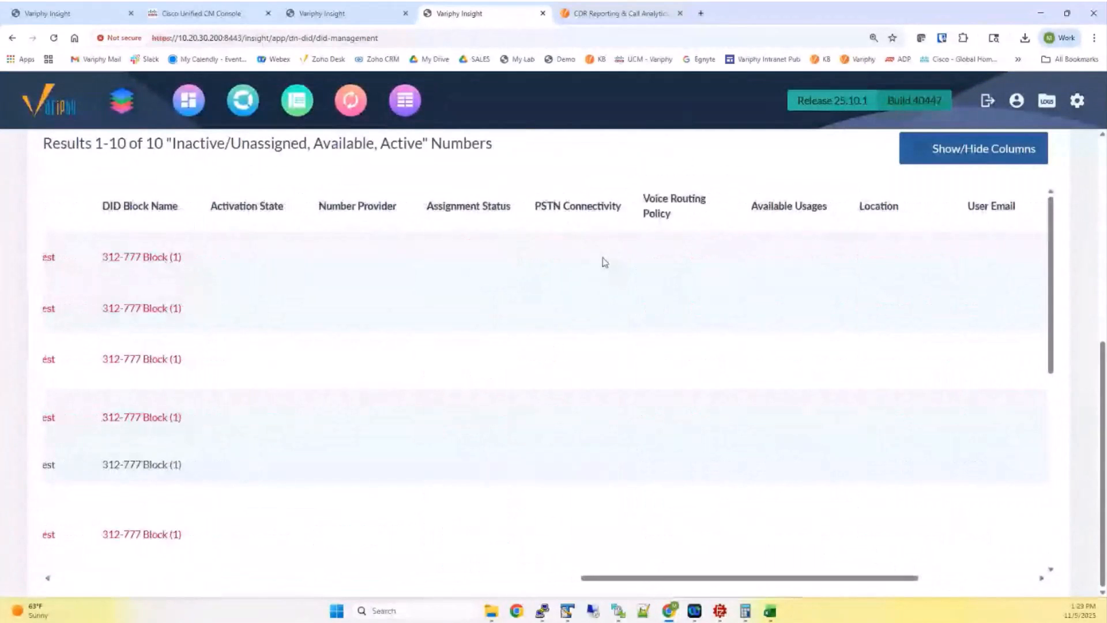
{"action": "left_click_drag", "start_coordinate": [217, 206], "coordinate": [1019, 209]}
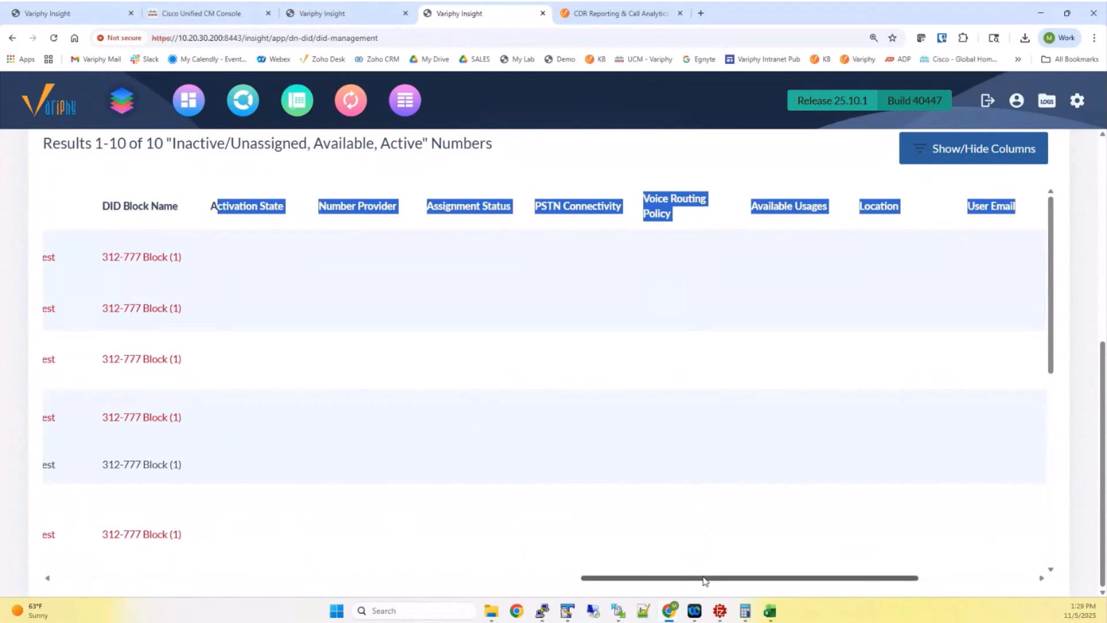
{"action": "left_click_drag", "start_coordinate": [705, 580], "coordinate": [161, 528]}
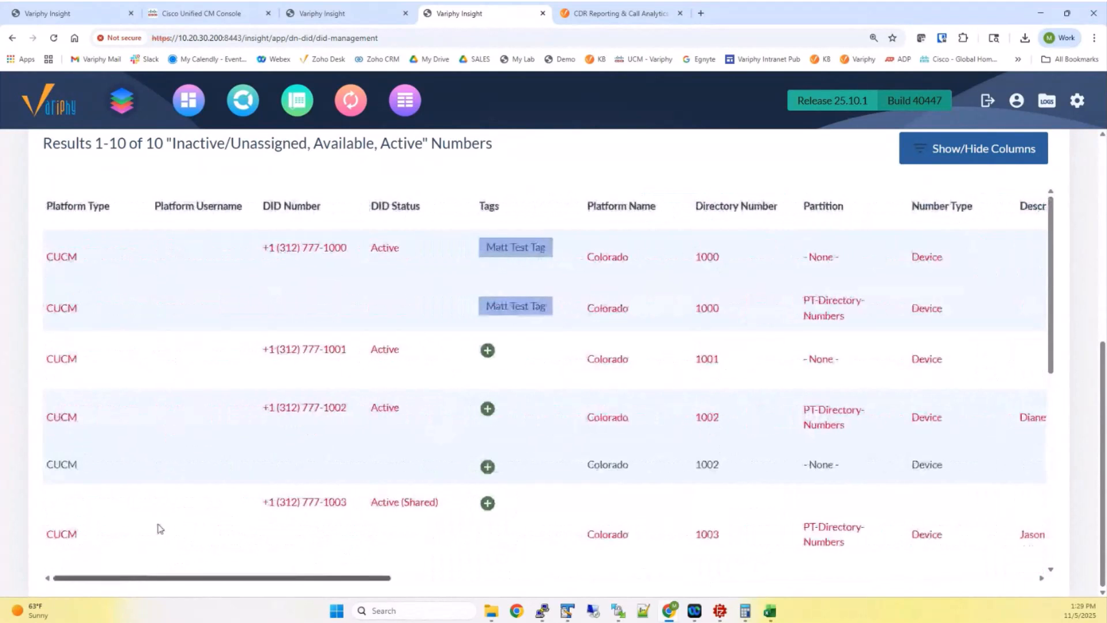
{"action": "scroll", "coordinate": [571, 151], "scroll_direction": "up", "scroll_amount": 5}
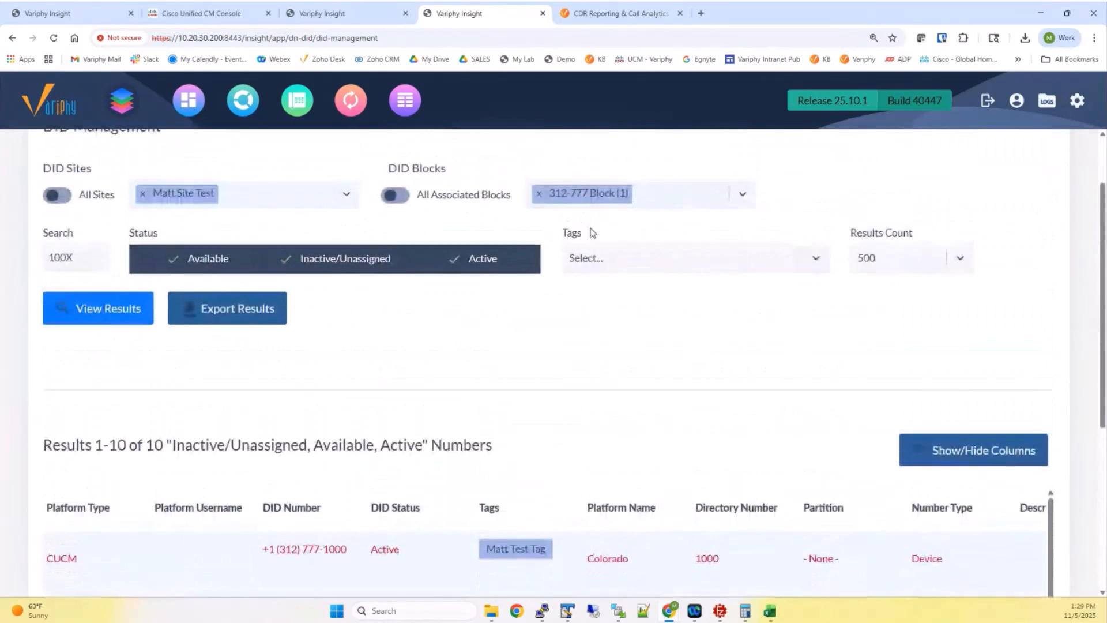
{"action": "scroll", "coordinate": [592, 233], "scroll_direction": "up", "scroll_amount": 2}
Start an Import DID Block(s) from the Configure page using did_number_import_1000range.csv
{"action": "left_click", "coordinate": [657, 160]}
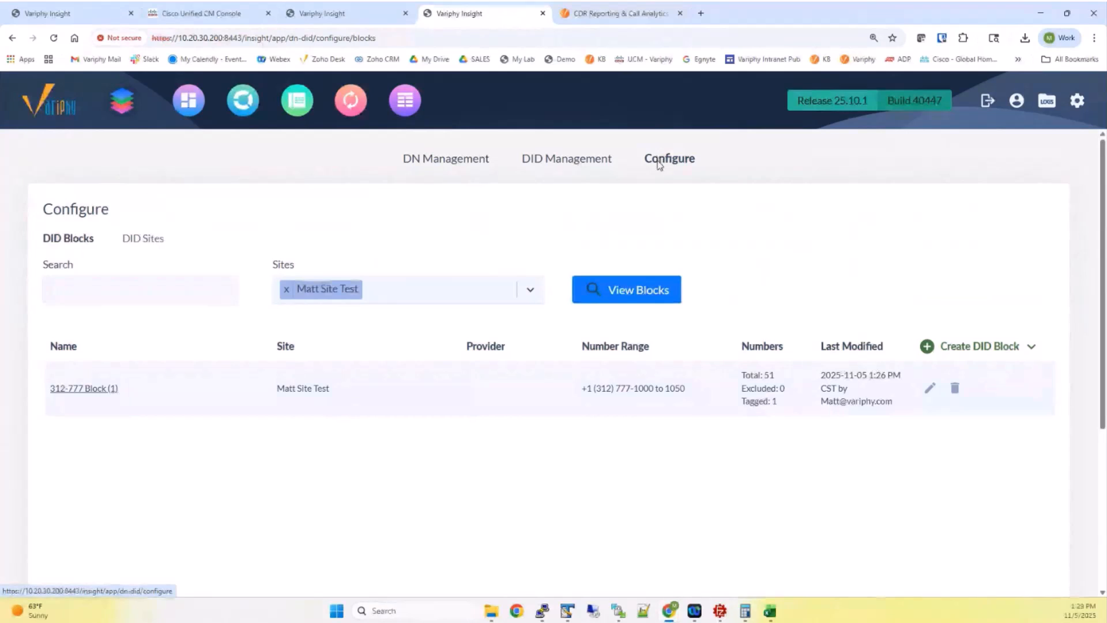
{"action": "left_click", "coordinate": [969, 346]}
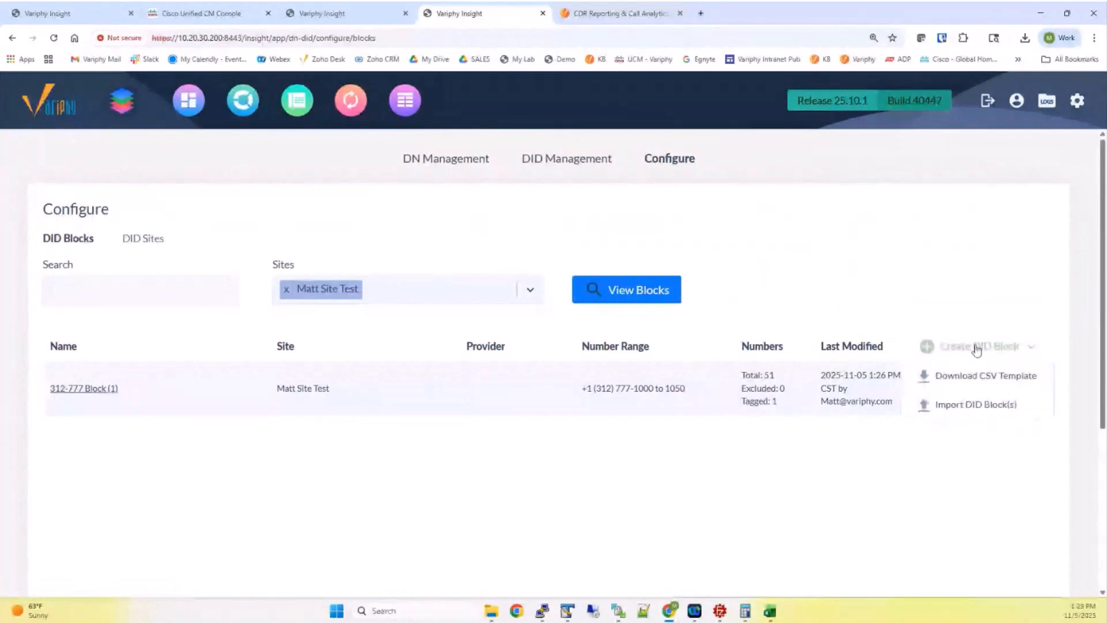
{"action": "left_click", "coordinate": [986, 406]}
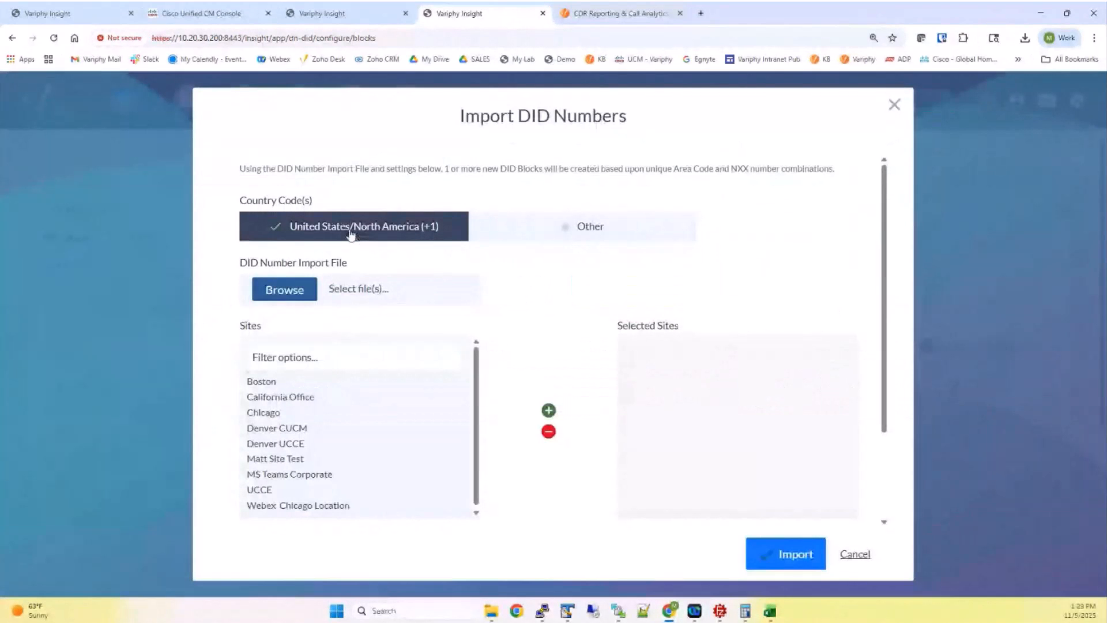
{"action": "left_click", "coordinate": [290, 289]}
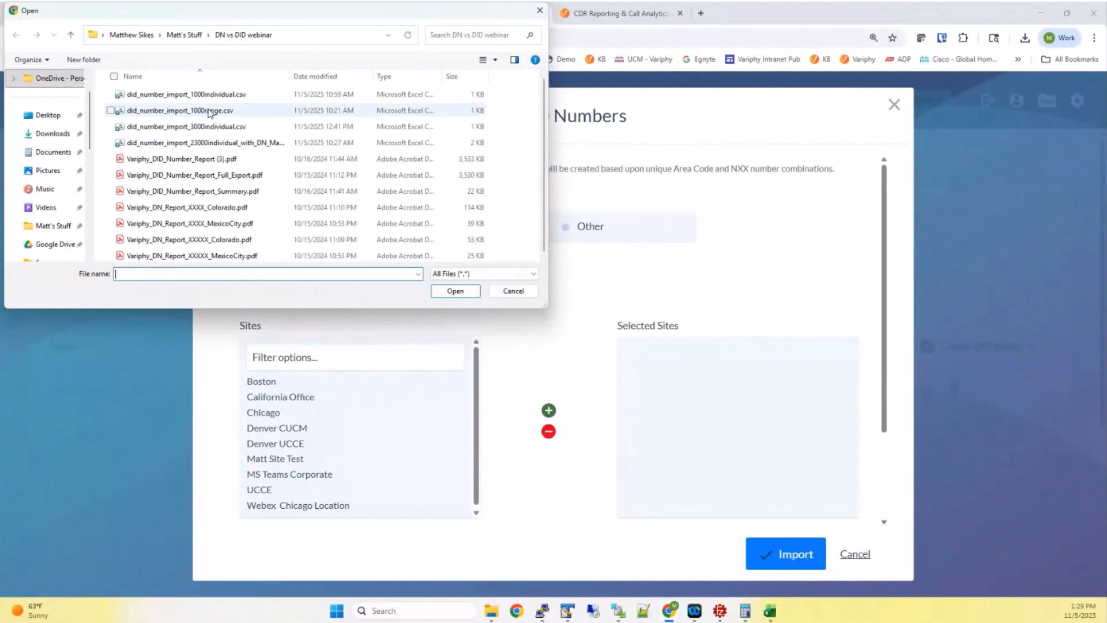
{"action": "left_click", "coordinate": [209, 111]}
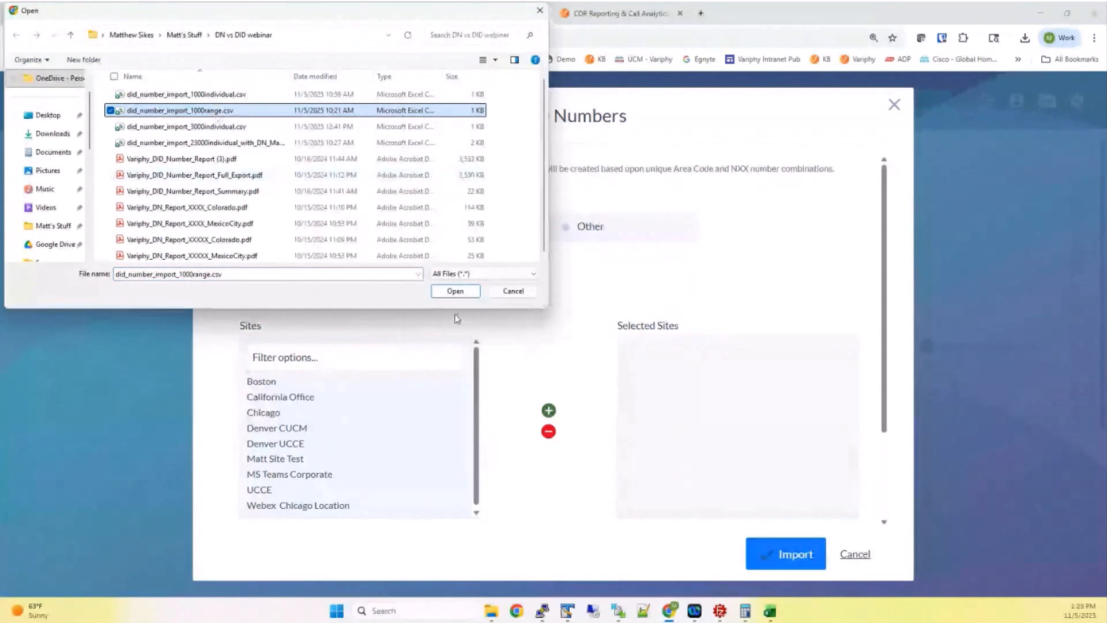
{"action": "left_click", "coordinate": [455, 291]}
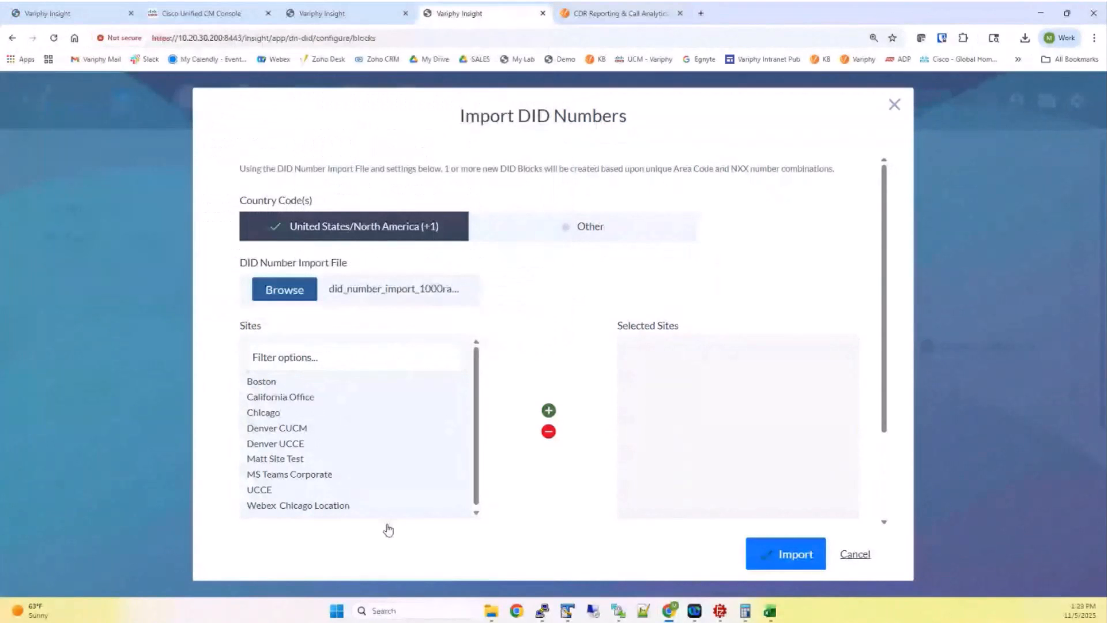
{"action": "left_click", "coordinate": [770, 610]}
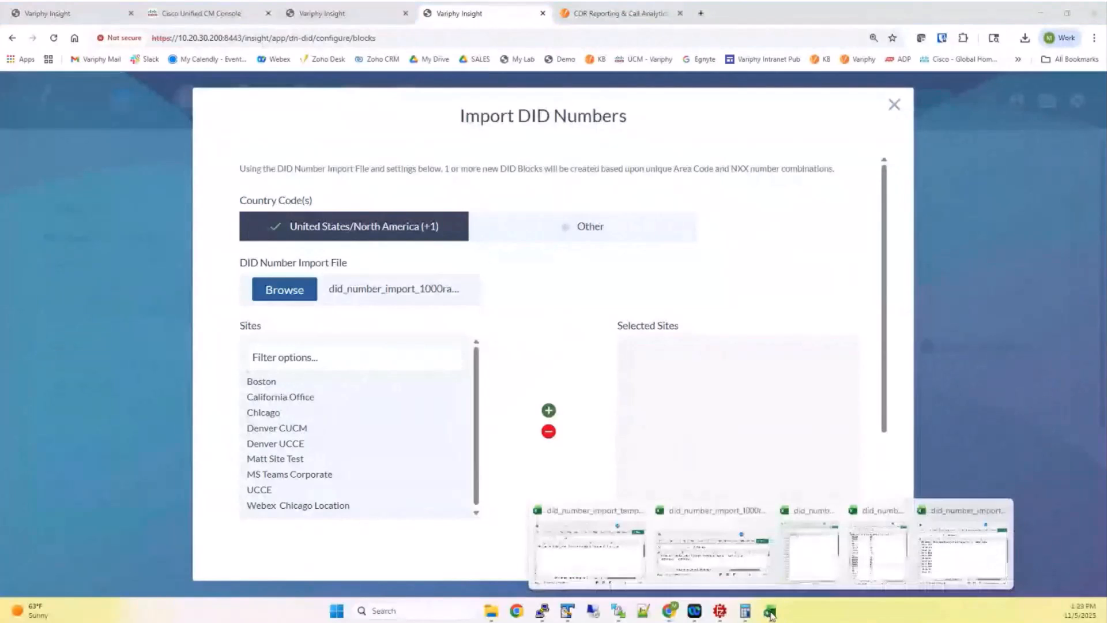
Hide the template and bring the enlarged did_number_import_1000range.csv window over the form
{"action": "left_click", "coordinate": [617, 568]}
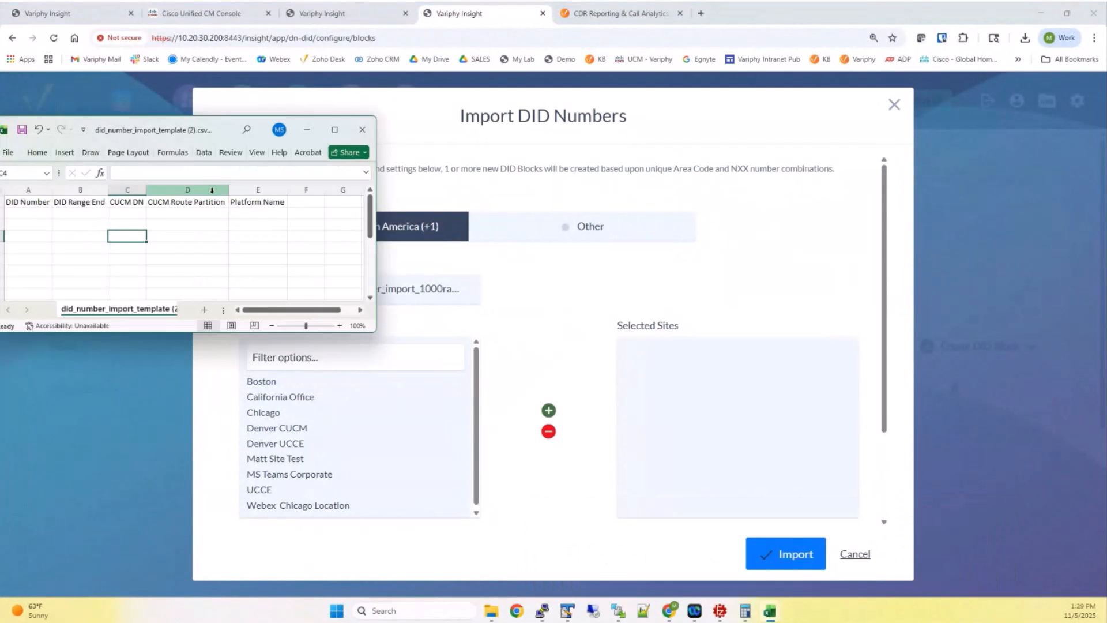
{"action": "left_click", "coordinate": [306, 129]}
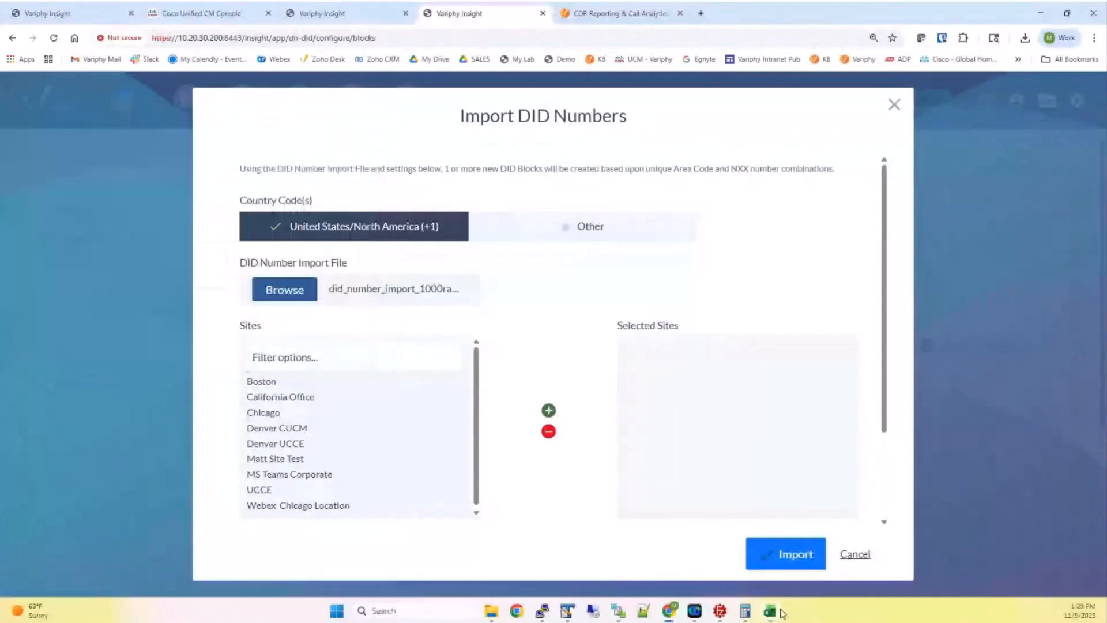
{"action": "left_click", "coordinate": [781, 612]}
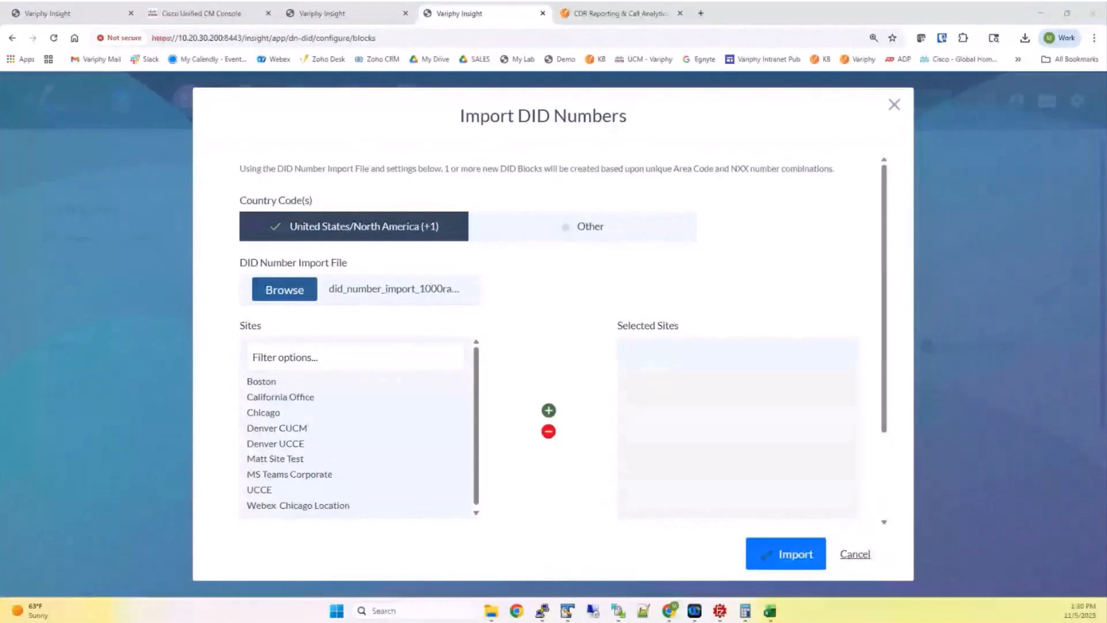
{"action": "left_click_drag", "start_coordinate": [390, 214], "coordinate": [424, 225]}
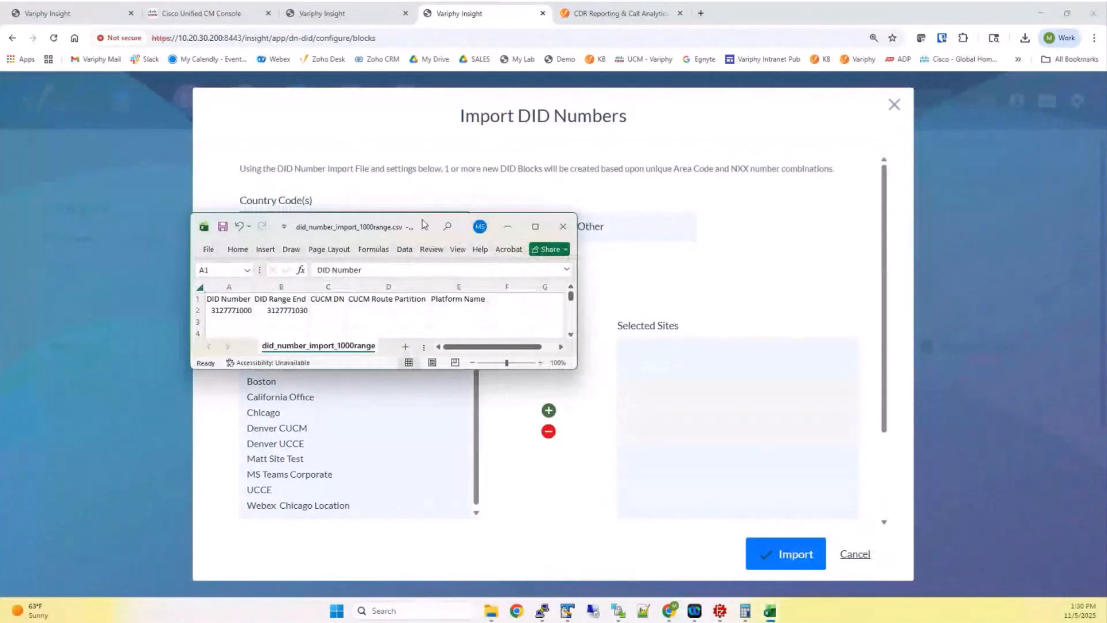
{"action": "left_click_drag", "start_coordinate": [576, 368], "coordinate": [798, 415]}
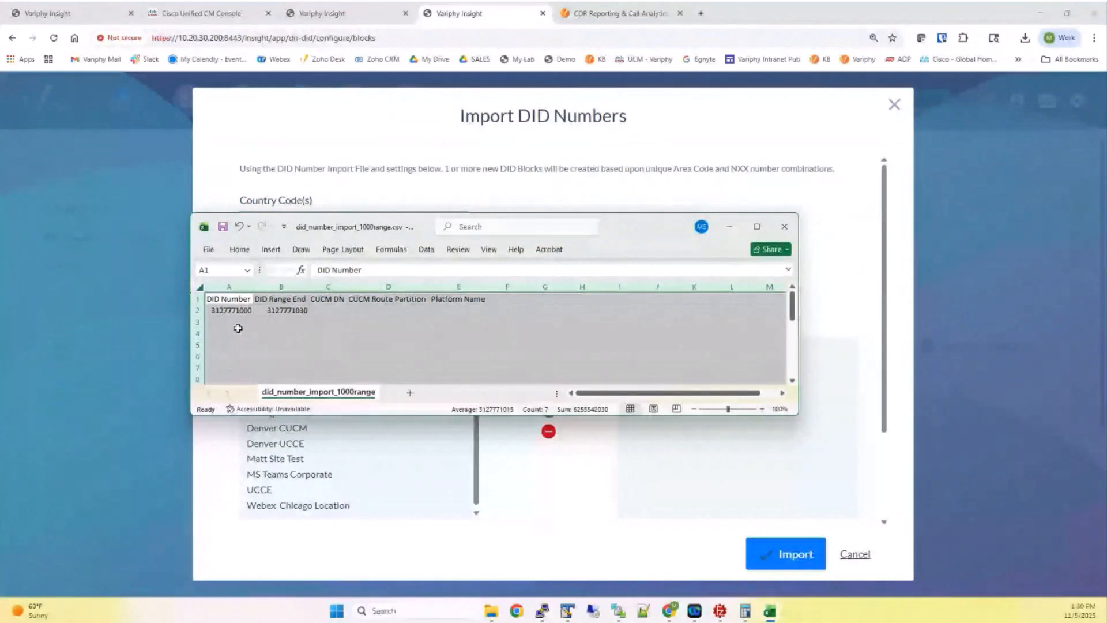
{"action": "left_click", "coordinate": [230, 312]}
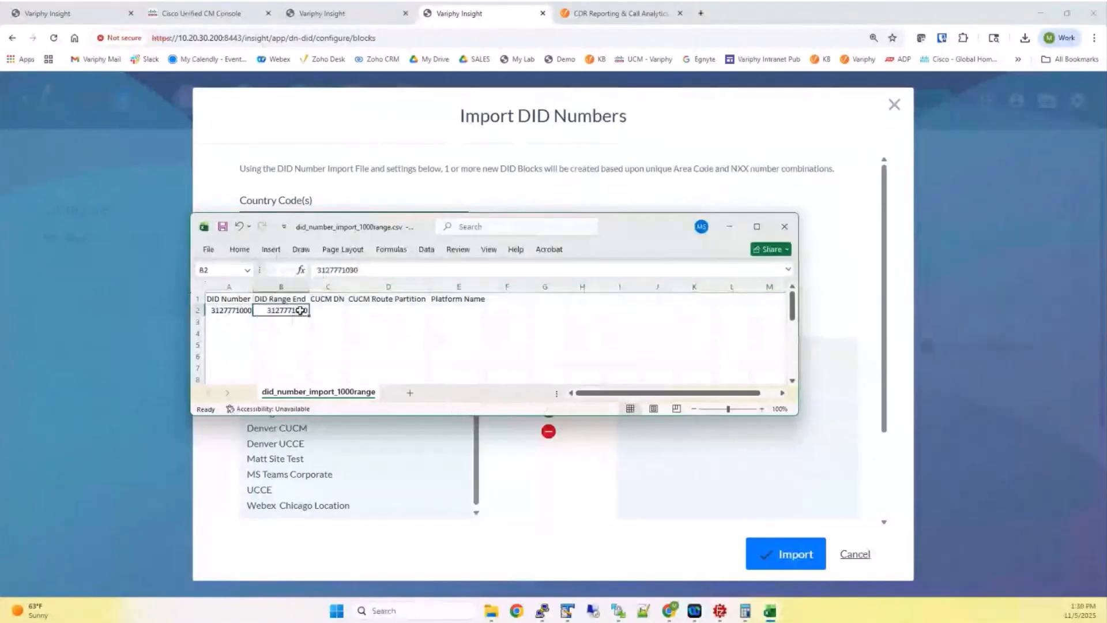
{"action": "left_click", "coordinate": [301, 311]}
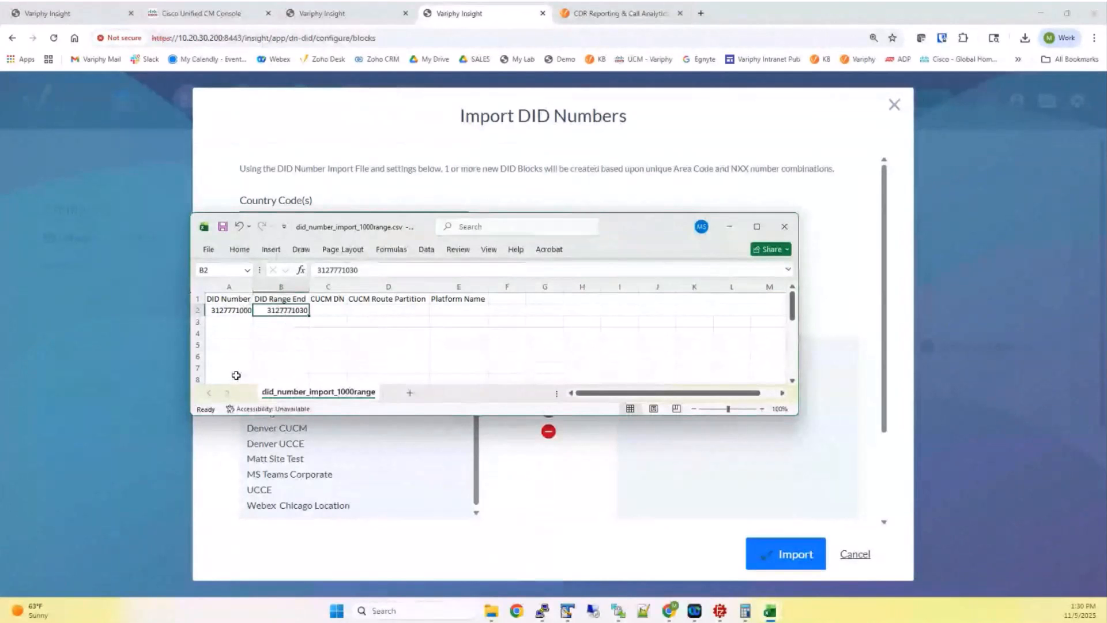
{"action": "left_click_drag", "start_coordinate": [623, 223], "coordinate": [513, 210]}
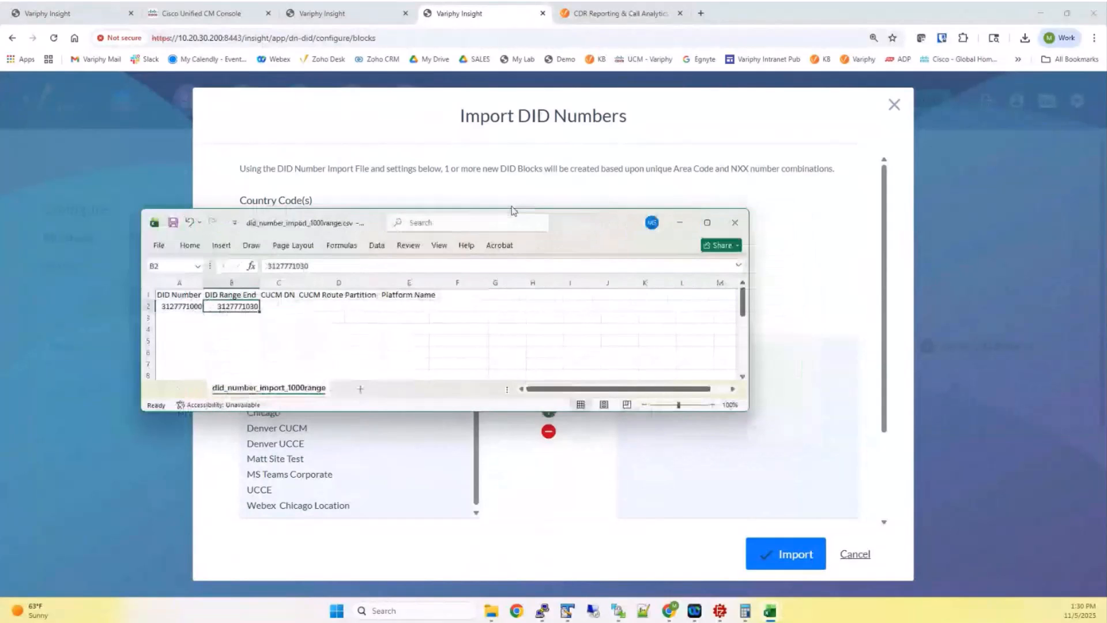
{"action": "left_click", "coordinate": [118, 325]}
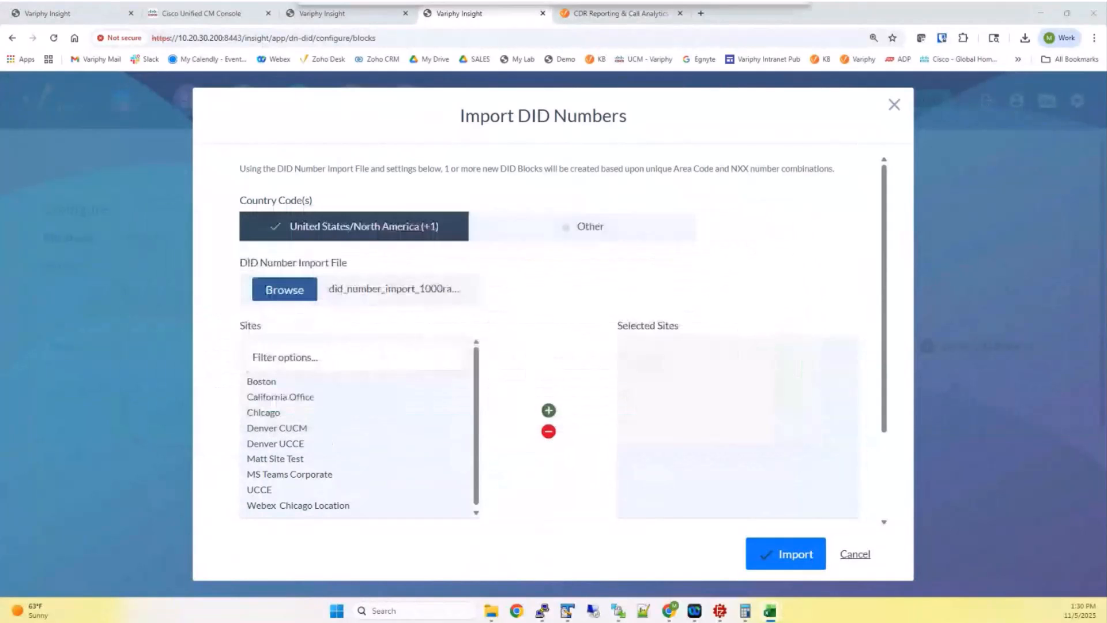
Add the test site to Selected Sites and associate the Mexico City platform
{"action": "left_click", "coordinate": [260, 459]}
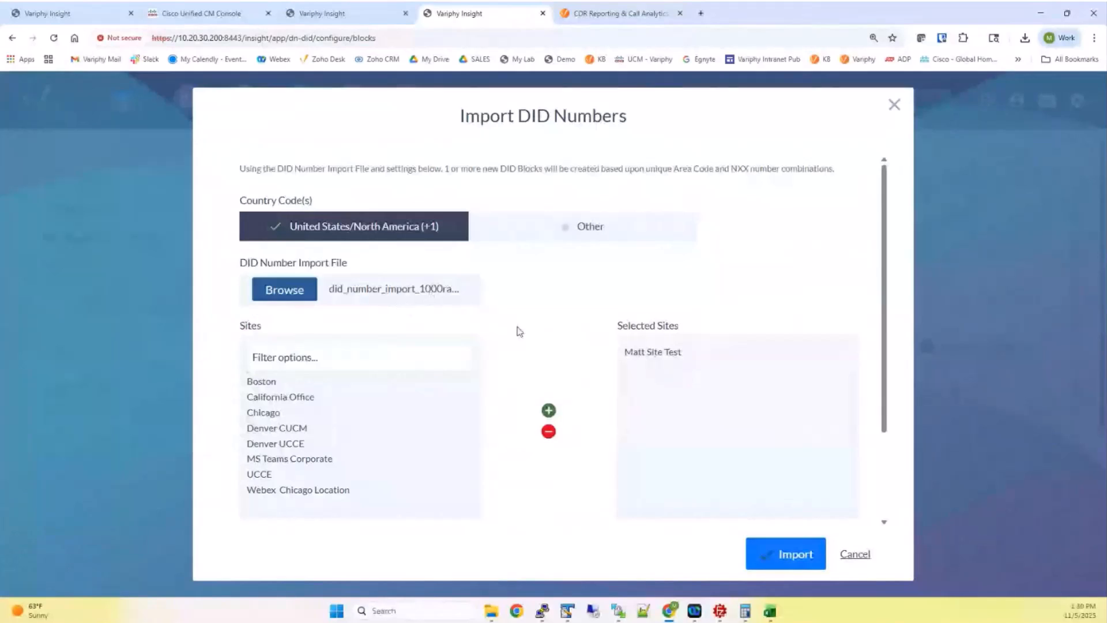
{"action": "left_click", "coordinate": [776, 555]}
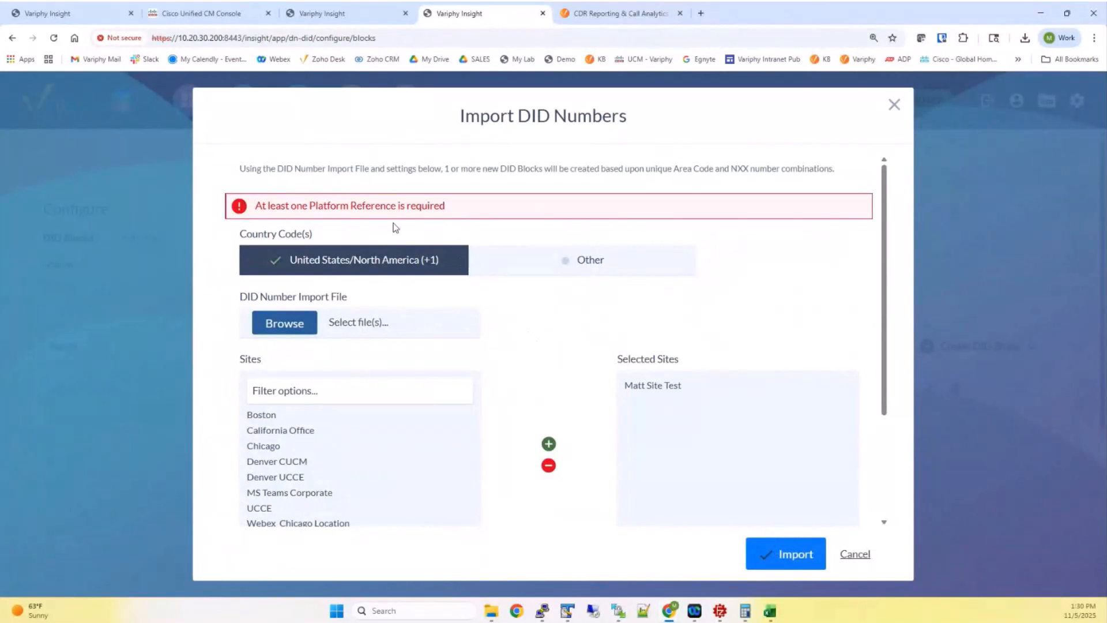
{"action": "scroll", "coordinate": [589, 349], "scroll_direction": "down", "scroll_amount": 3}
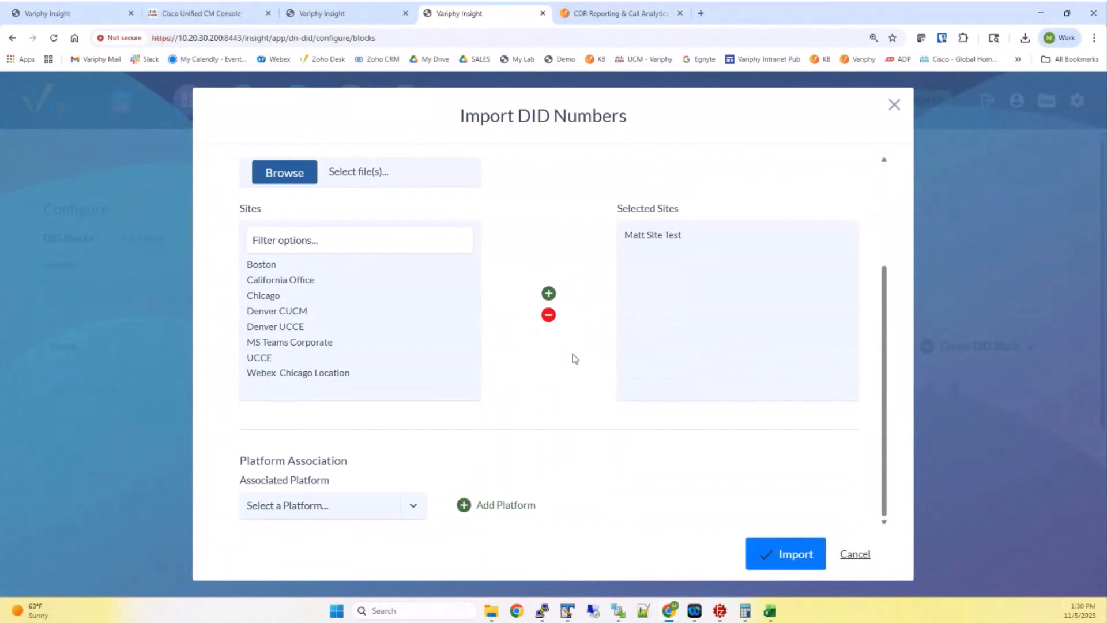
{"action": "left_click", "coordinate": [362, 507]}
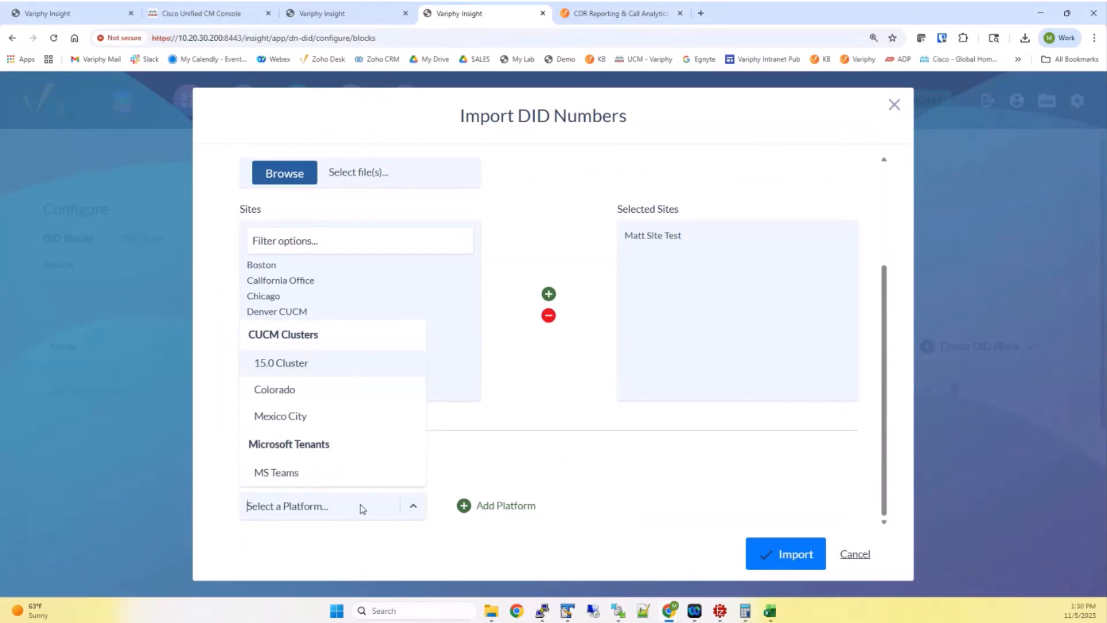
{"action": "left_click", "coordinate": [289, 418]}
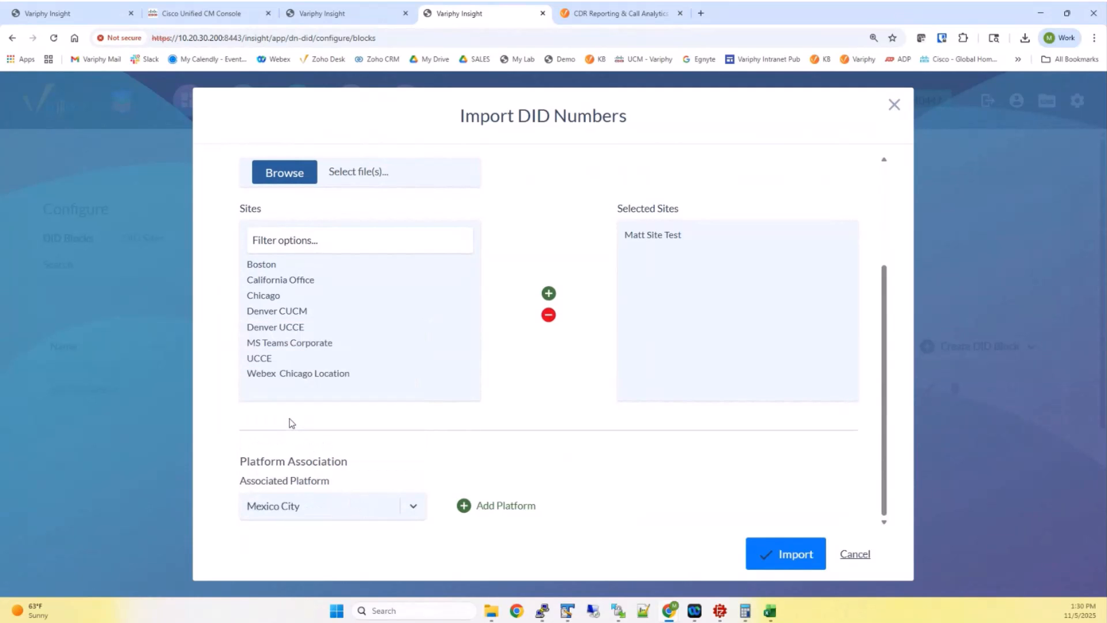
{"action": "left_click", "coordinate": [463, 506]}
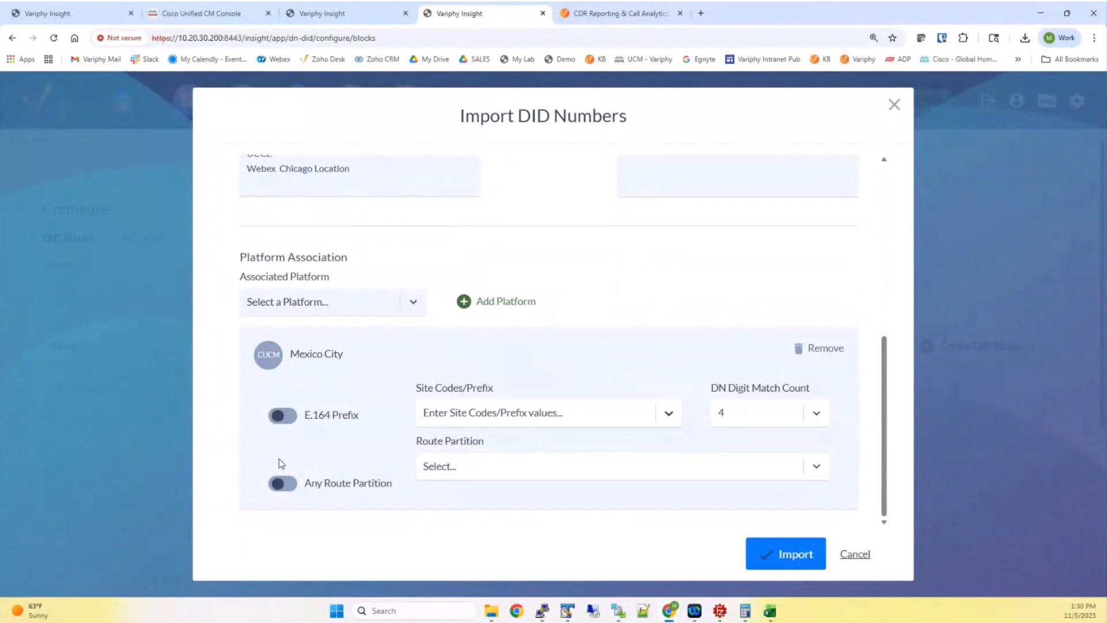
Enable Any Route Partition and E.164 Prefix, keep DN digit match 4, and import
{"action": "left_click", "coordinate": [287, 486]}
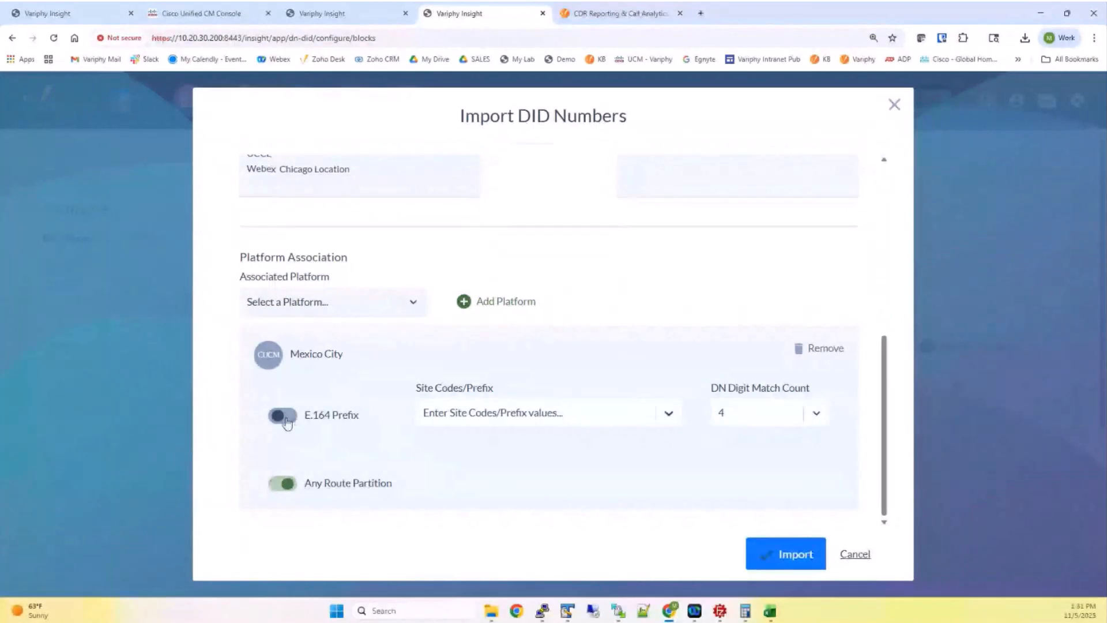
{"action": "left_click", "coordinate": [282, 416]}
{"action": "left_click", "coordinate": [794, 416]}
{"action": "scroll", "coordinate": [790, 489], "scroll_direction": "down", "scroll_amount": 3}
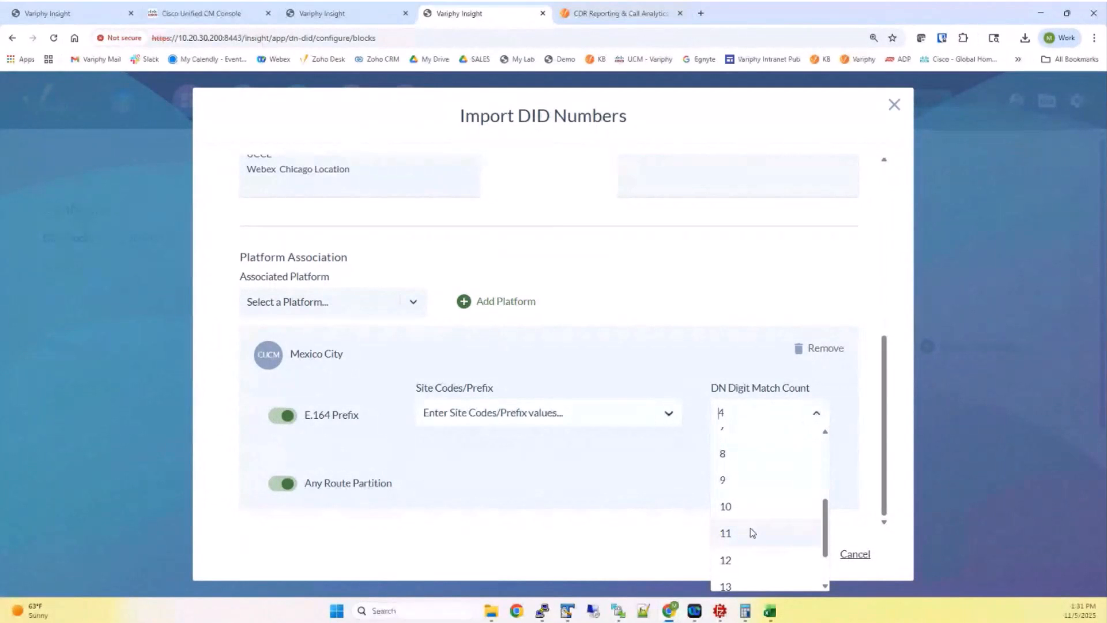
{"action": "left_click", "coordinate": [627, 466]}
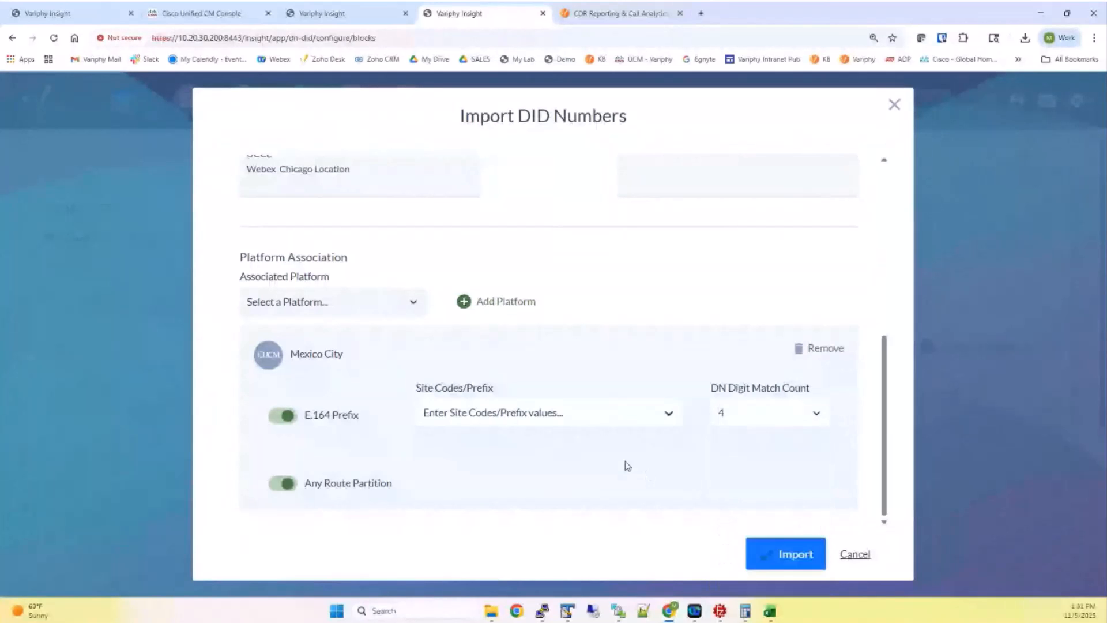
{"action": "left_click", "coordinate": [286, 416]}
{"action": "left_click", "coordinate": [793, 551]}
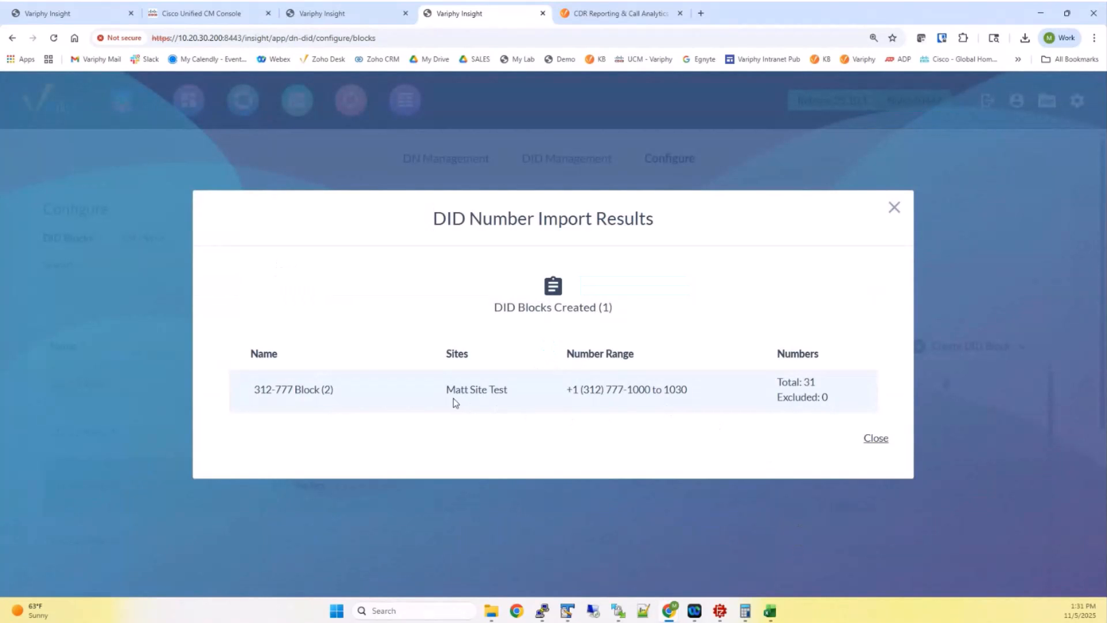
Close the import results and list the DID blocks for the test site
{"action": "left_click", "coordinate": [873, 439]}
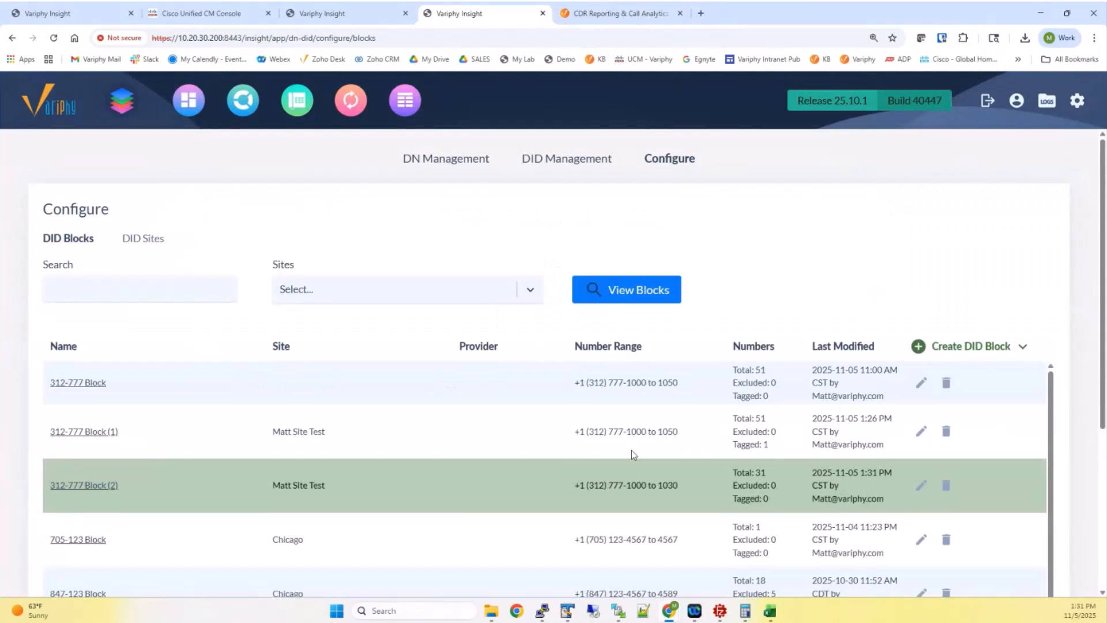
{"action": "left_click", "coordinate": [403, 300]}
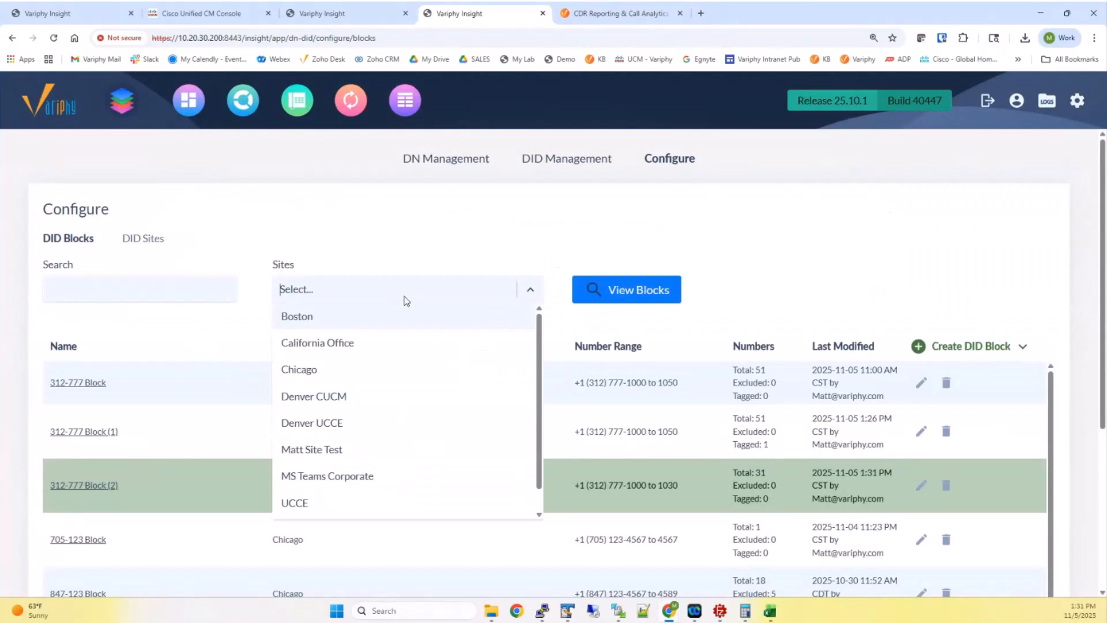
{"action": "left_click", "coordinate": [358, 445]}
{"action": "left_click", "coordinate": [627, 295]}
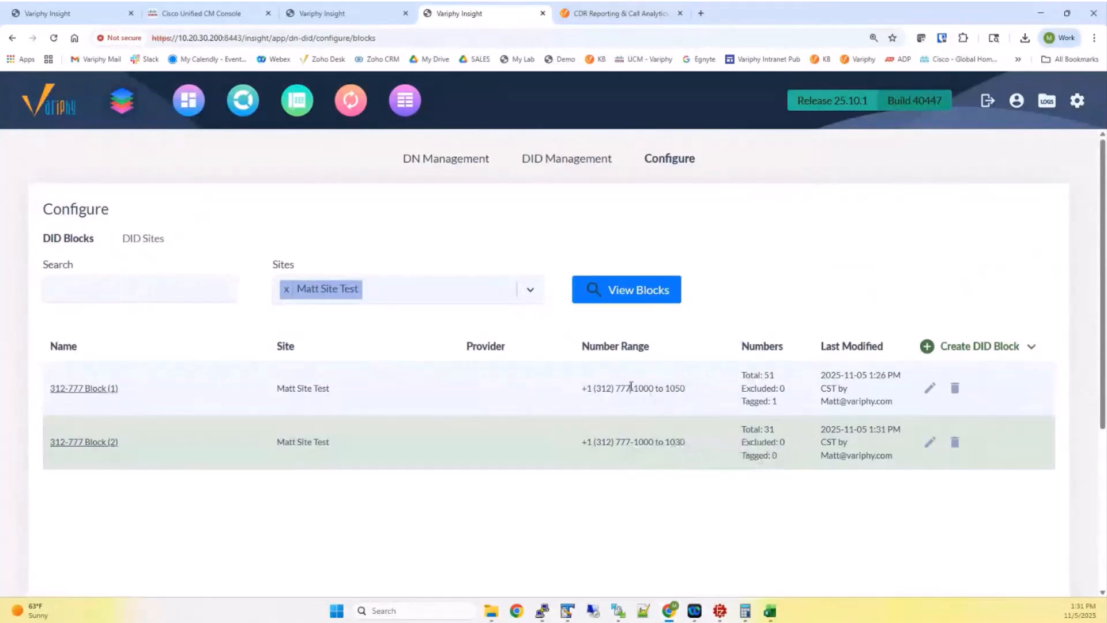
Compare the 1000–1050 and 1000–1030 ranges, then delete 312-777 Block (2)
{"action": "left_click_drag", "start_coordinate": [631, 388], "coordinate": [701, 401]}
{"action": "left_click_drag", "start_coordinate": [631, 442], "coordinate": [691, 447]}
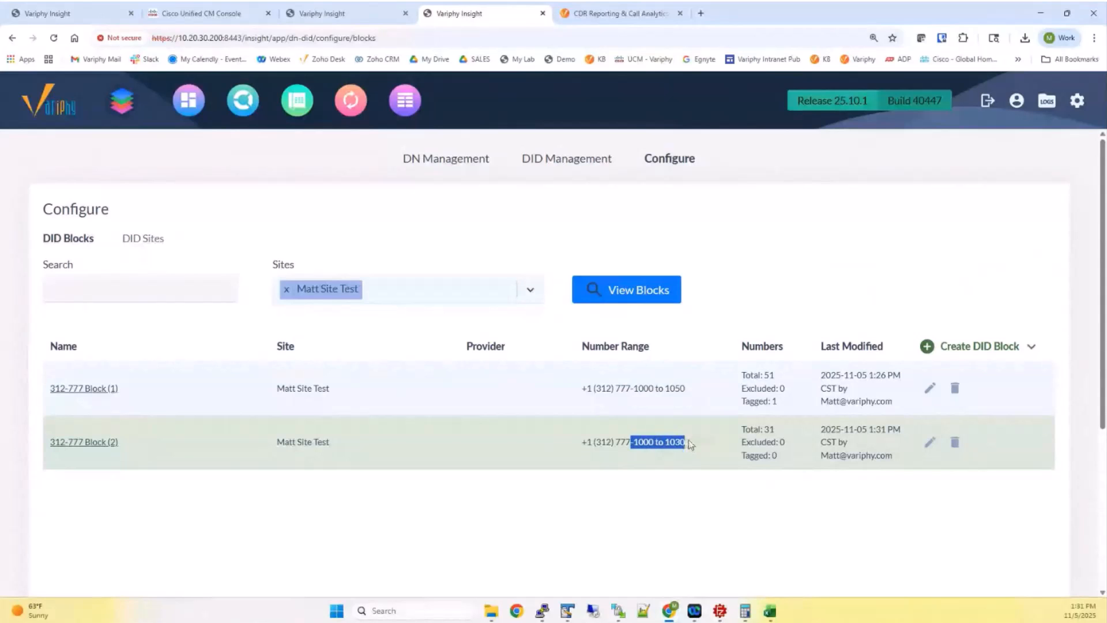
{"action": "mouse_move", "coordinate": [961, 353]}
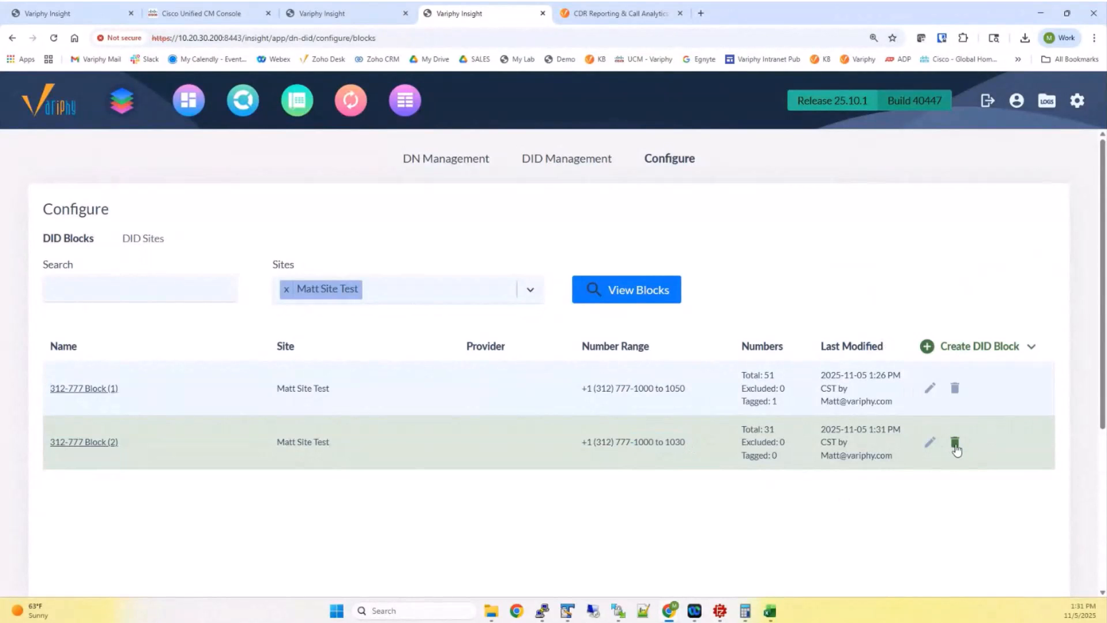
{"action": "left_click", "coordinate": [954, 442]}
{"action": "left_click", "coordinate": [734, 384]}
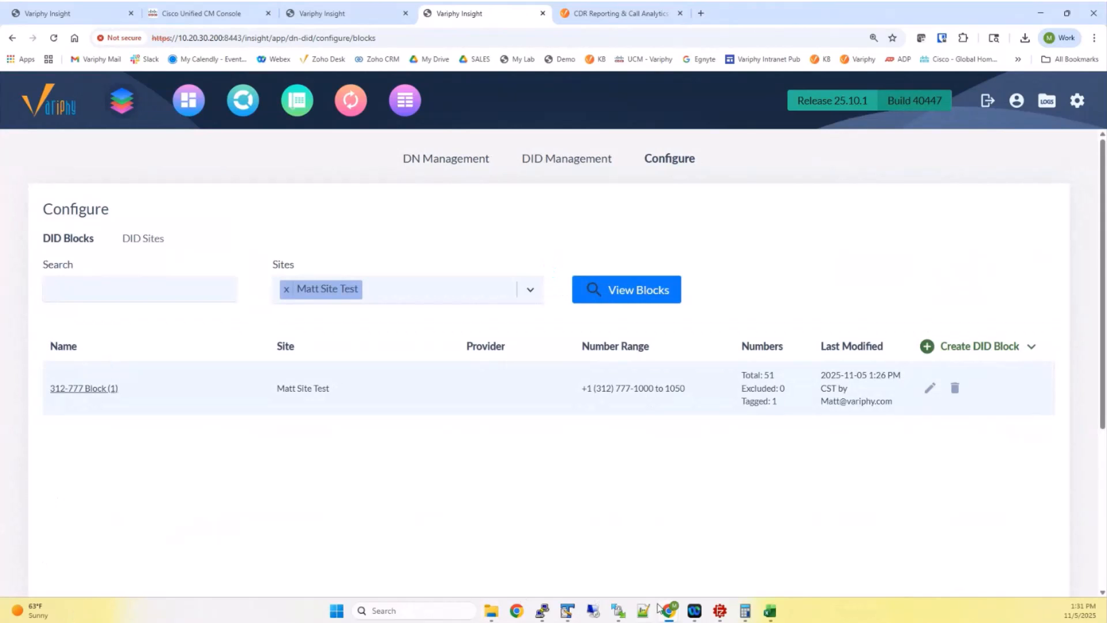
Bring did_number_import_23000individual_with_DN_Mapping.csv up in Excel and maximize it
{"action": "mouse_move", "coordinate": [770, 612]}
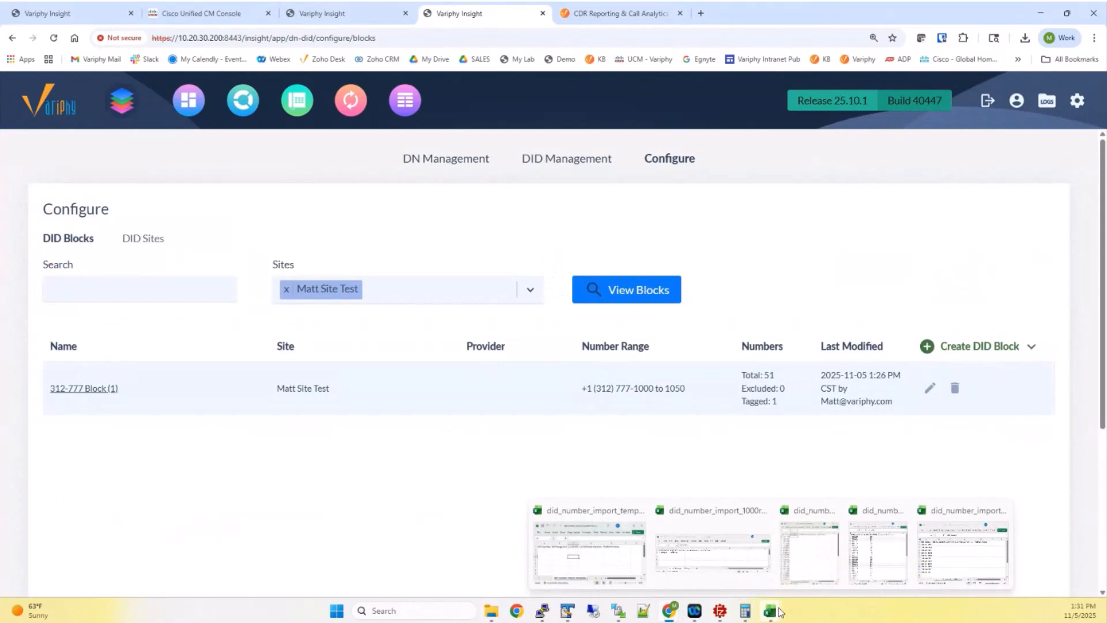
{"action": "left_click", "coordinate": [872, 552]}
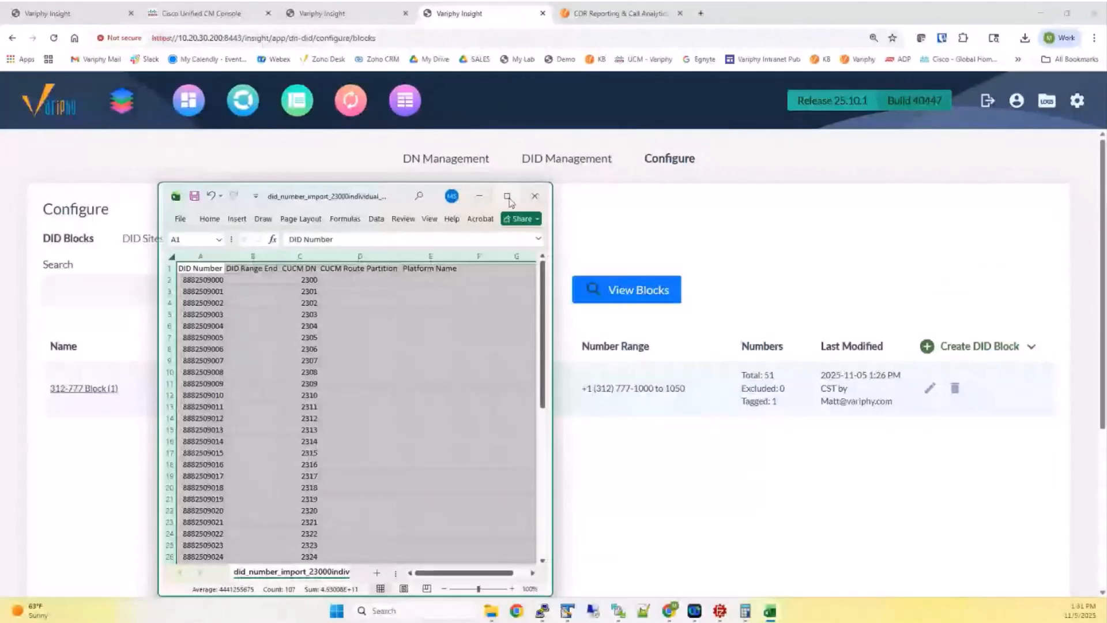
{"action": "left_click", "coordinate": [505, 195]}
{"action": "left_click", "coordinate": [185, 167]}
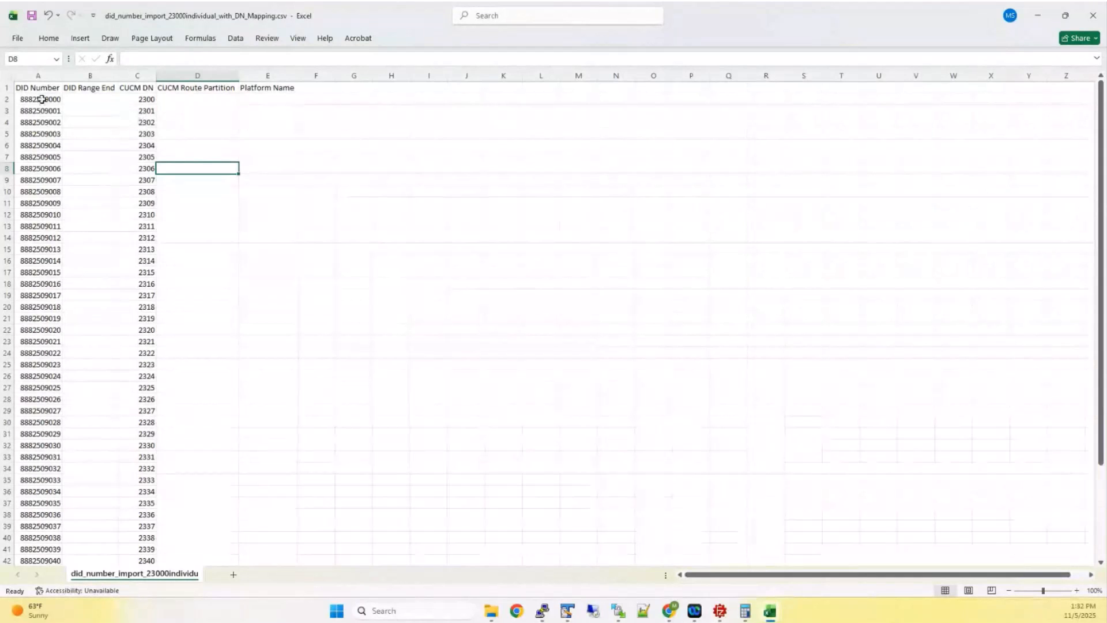
{"action": "left_click", "coordinate": [42, 99]}
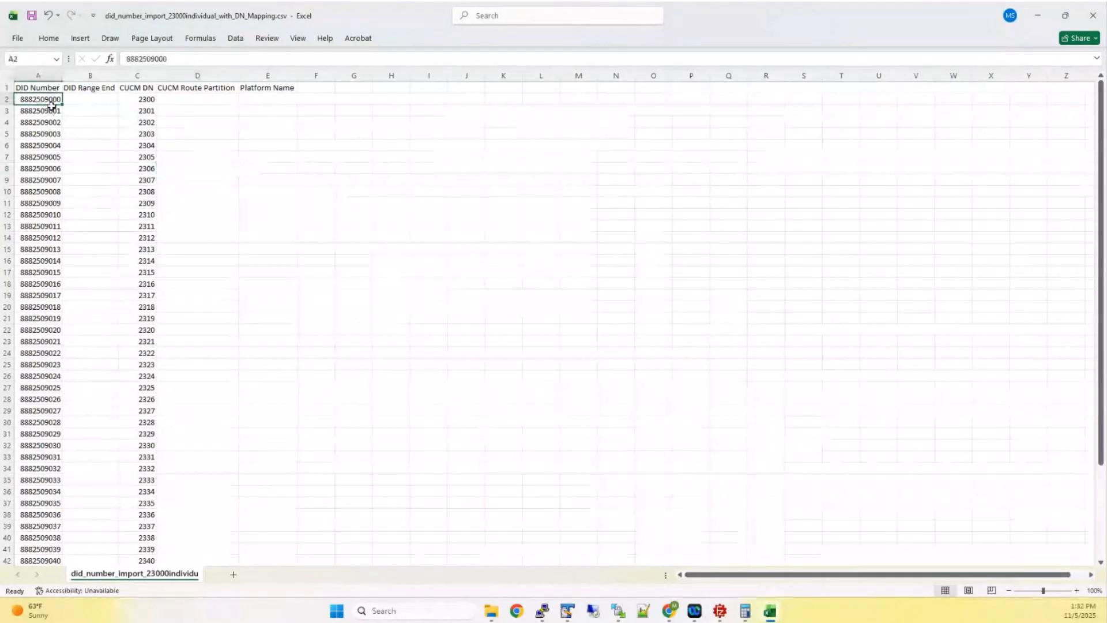
{"action": "left_click", "coordinate": [146, 100]}
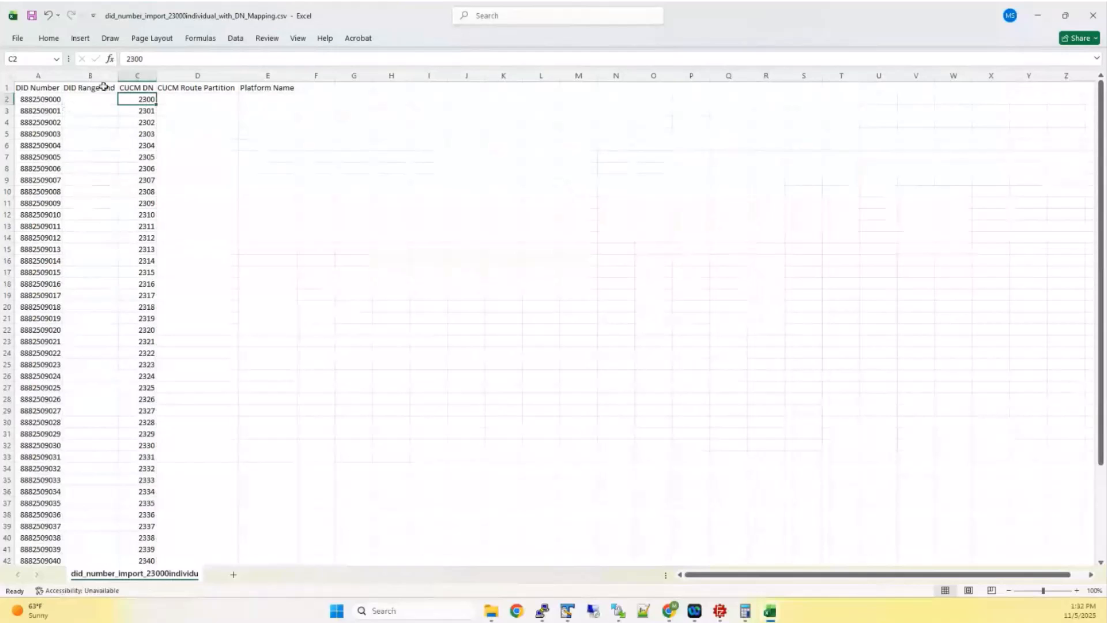
{"action": "left_click", "coordinate": [140, 88]}
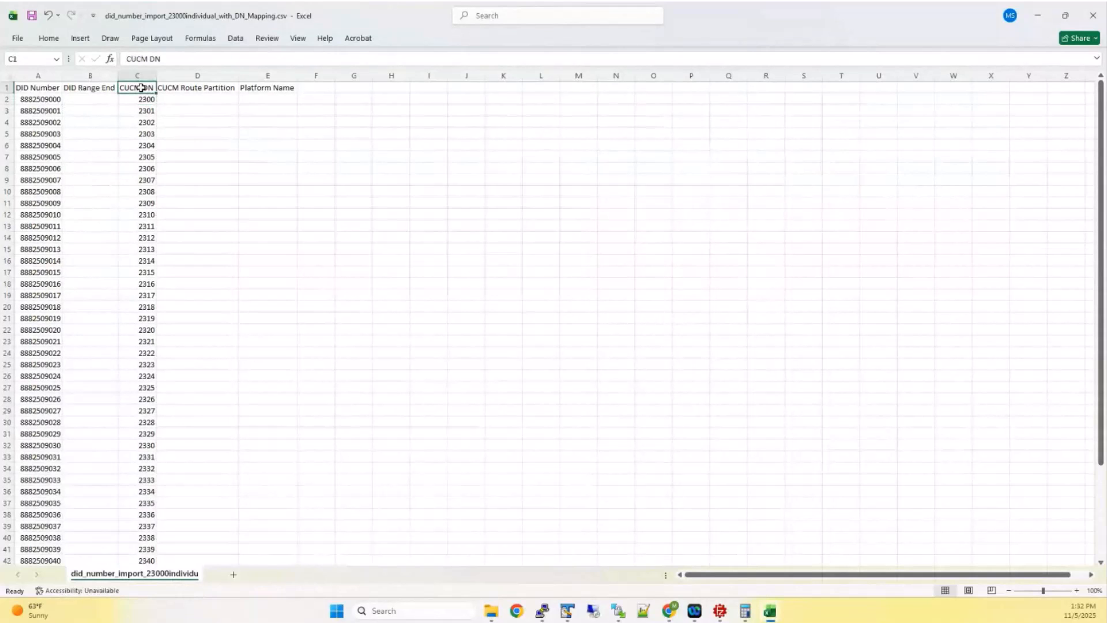
{"action": "left_click", "coordinate": [49, 99]}
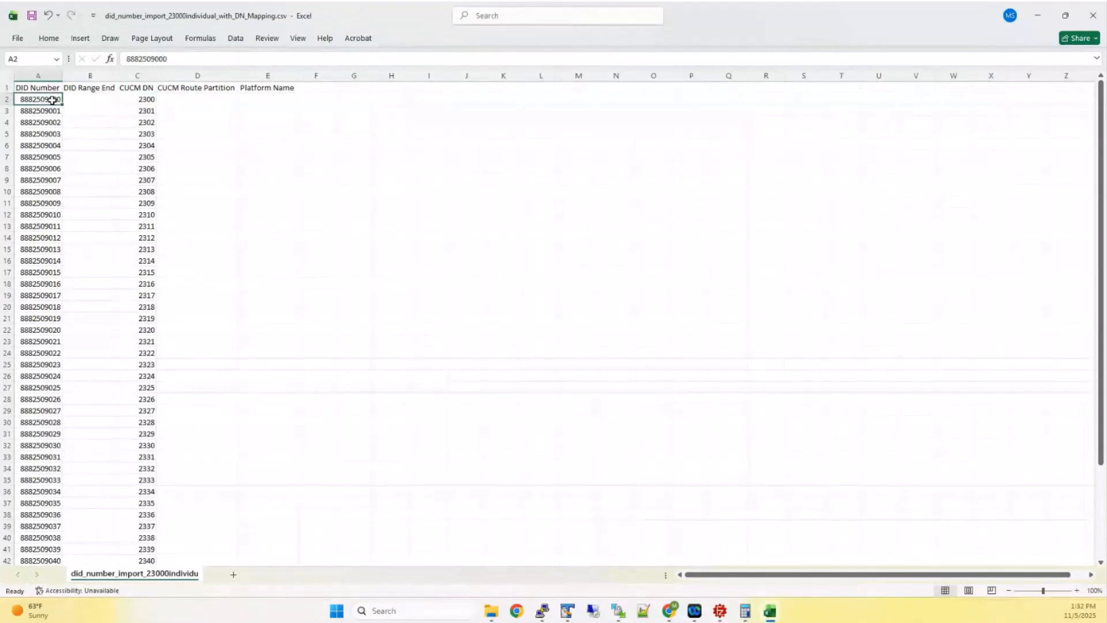
{"action": "left_click", "coordinate": [141, 100]}
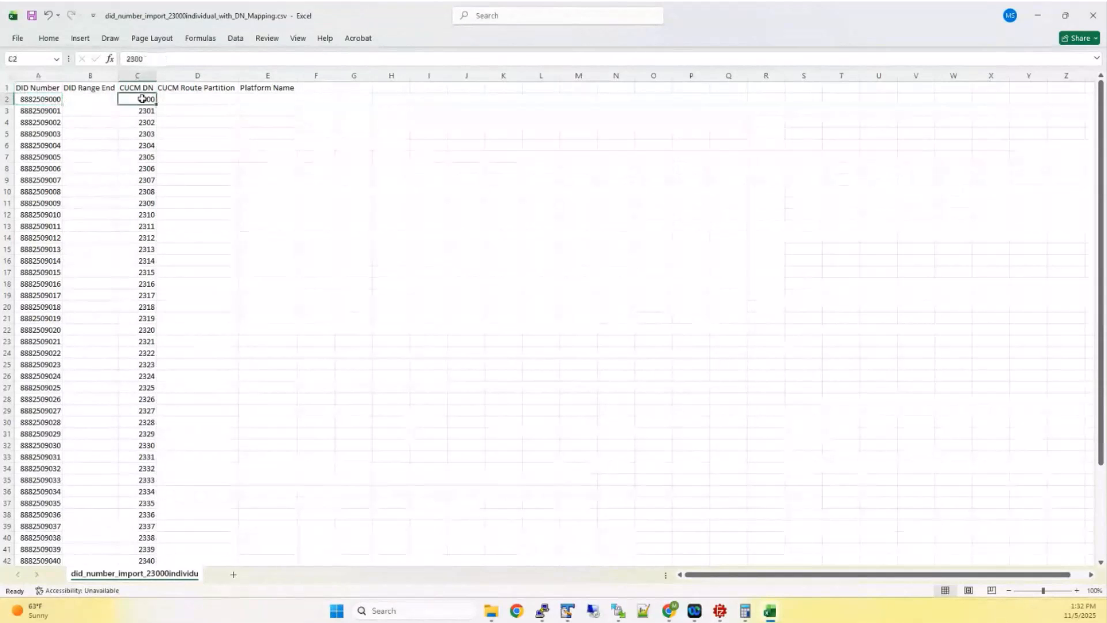
{"action": "left_click", "coordinate": [53, 100]}
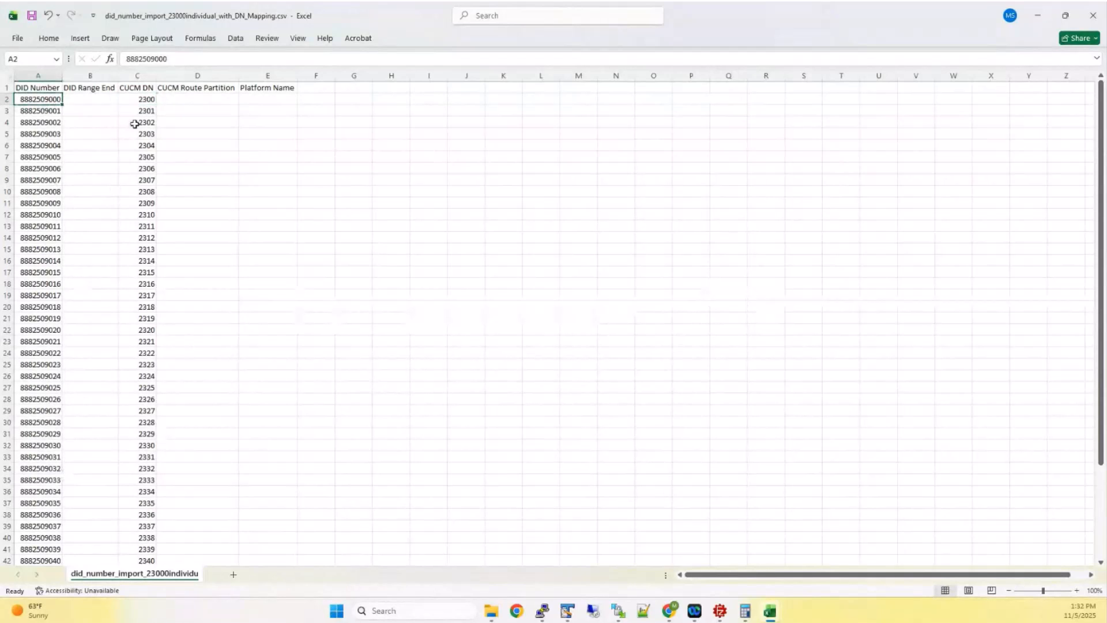
{"action": "left_click", "coordinate": [144, 100]}
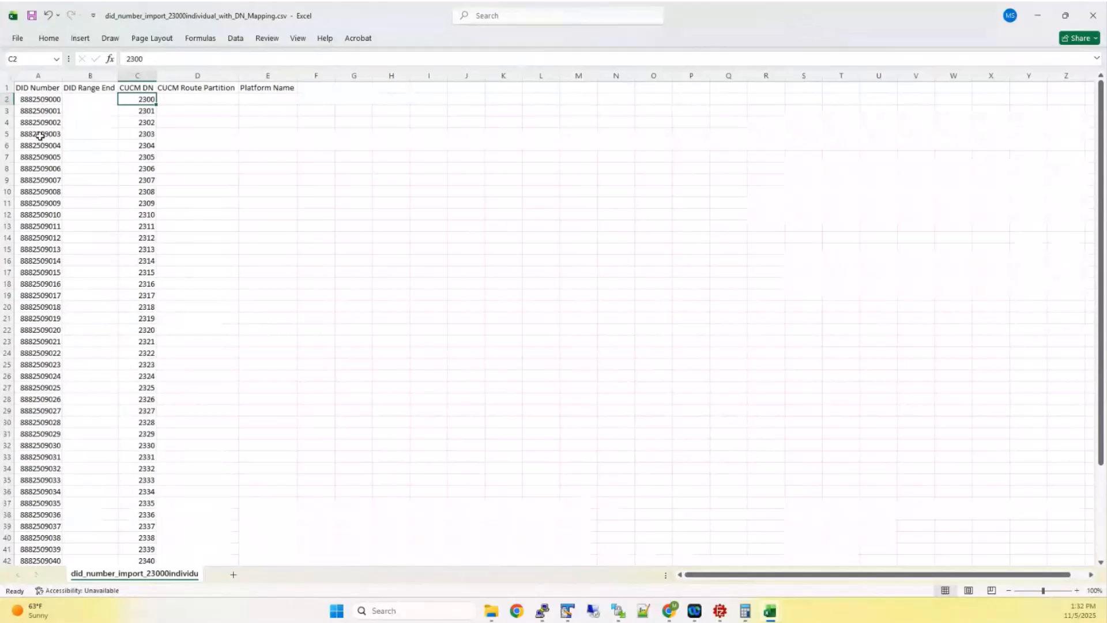
{"action": "left_click", "coordinate": [92, 108]}
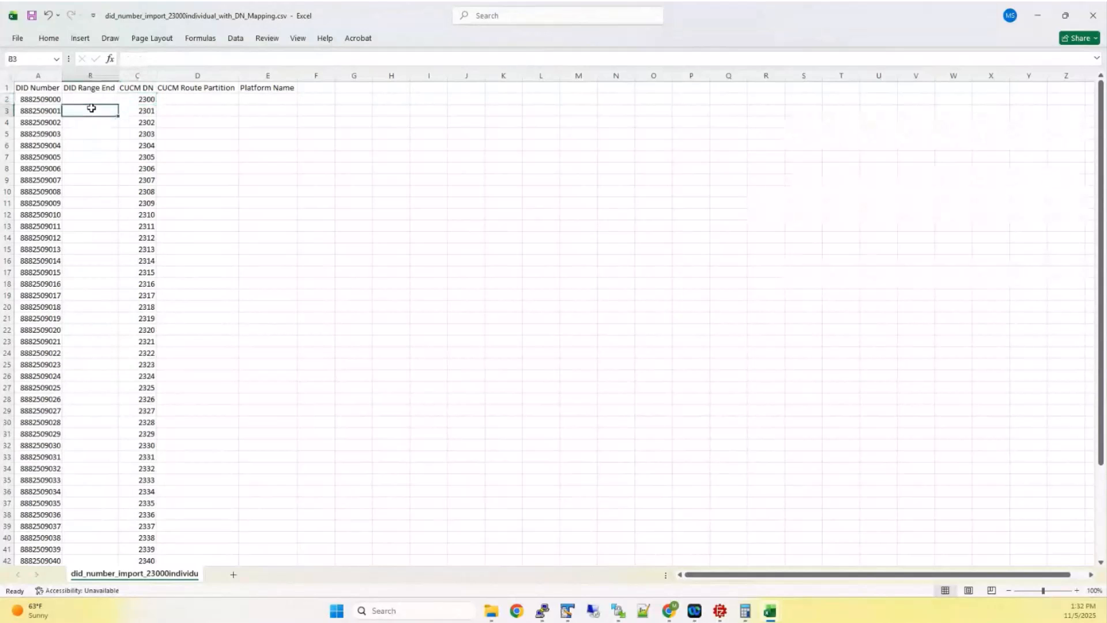
{"action": "left_click", "coordinate": [44, 100]}
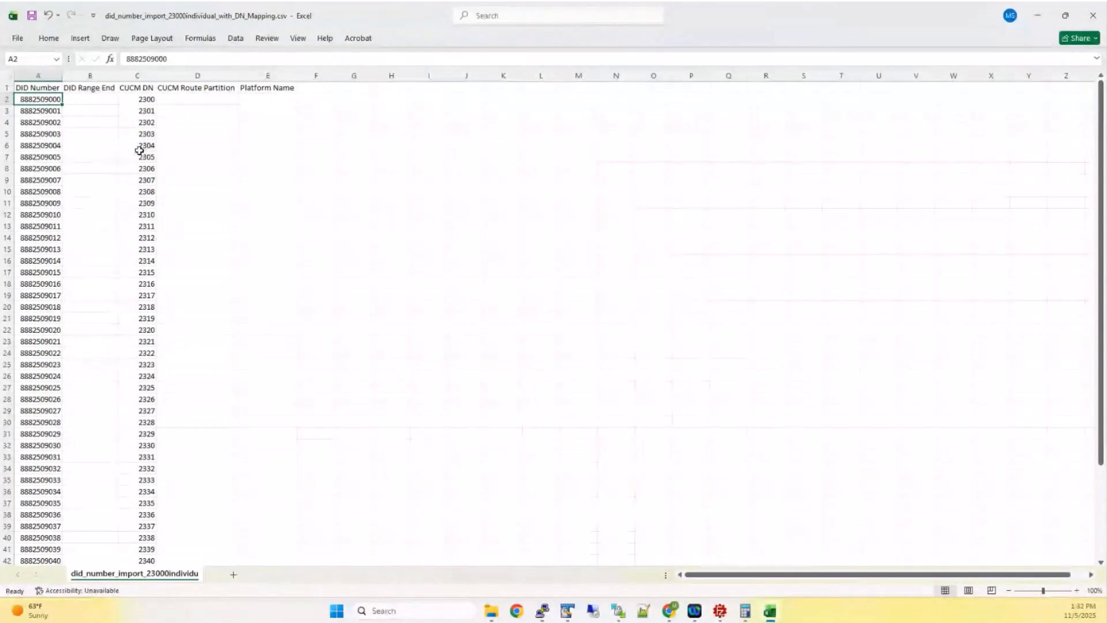
{"action": "left_click", "coordinate": [139, 149]}
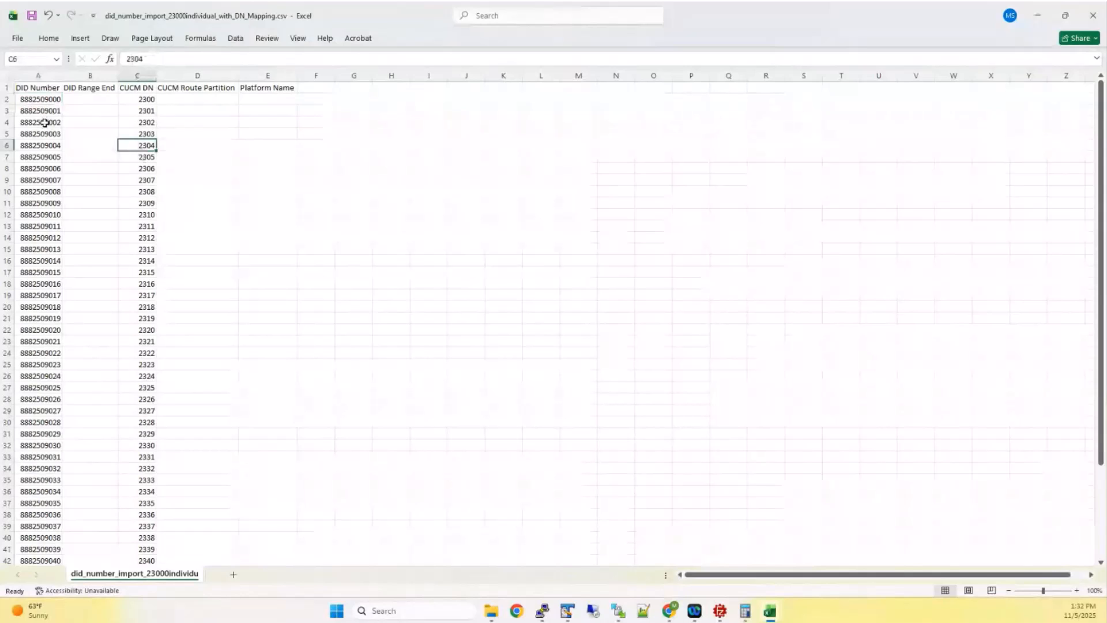
{"action": "left_click", "coordinate": [132, 115]}
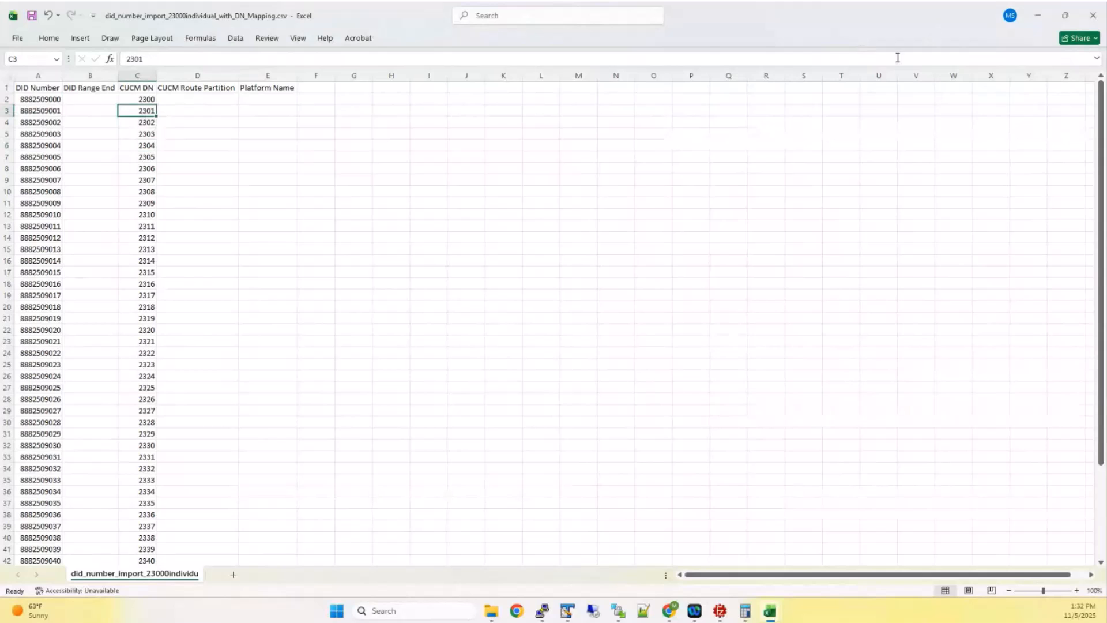
Shrink Excel, return to the DID Blocks page and start Import DID Block(s)
{"action": "left_click", "coordinate": [1066, 15]}
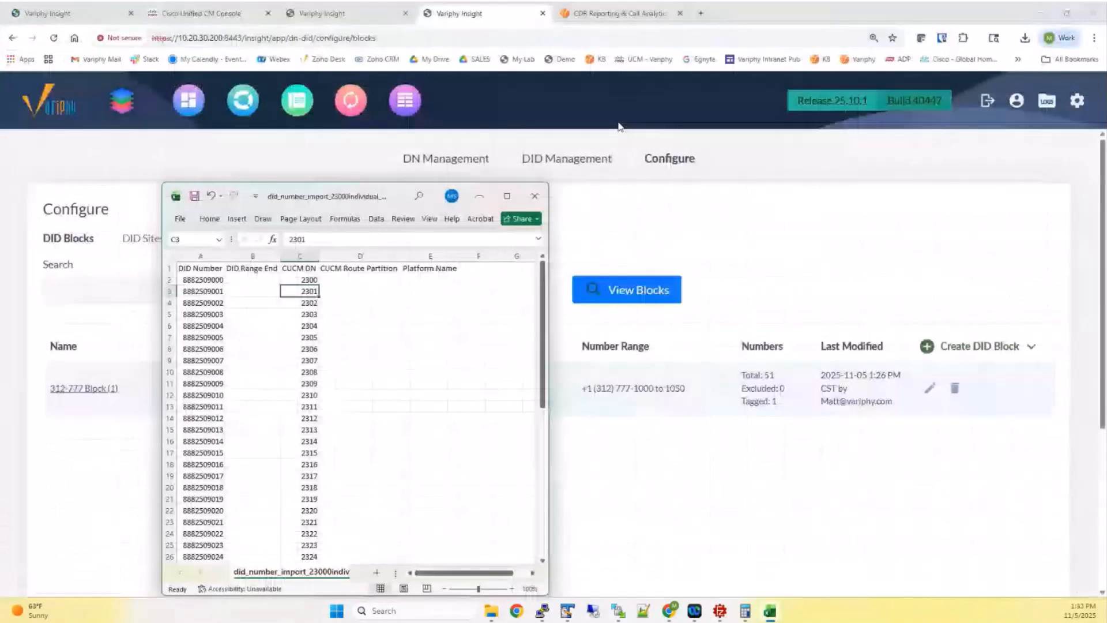
{"action": "left_click", "coordinate": [794, 254]}
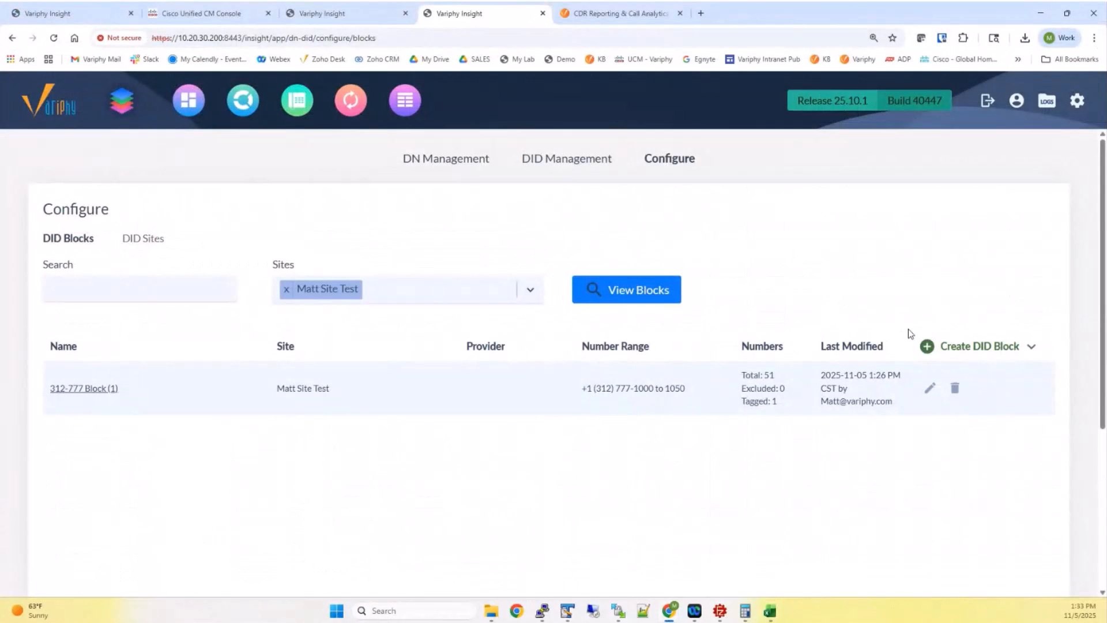
{"action": "mouse_move", "coordinate": [951, 347]}
{"action": "left_click", "coordinate": [983, 407]}
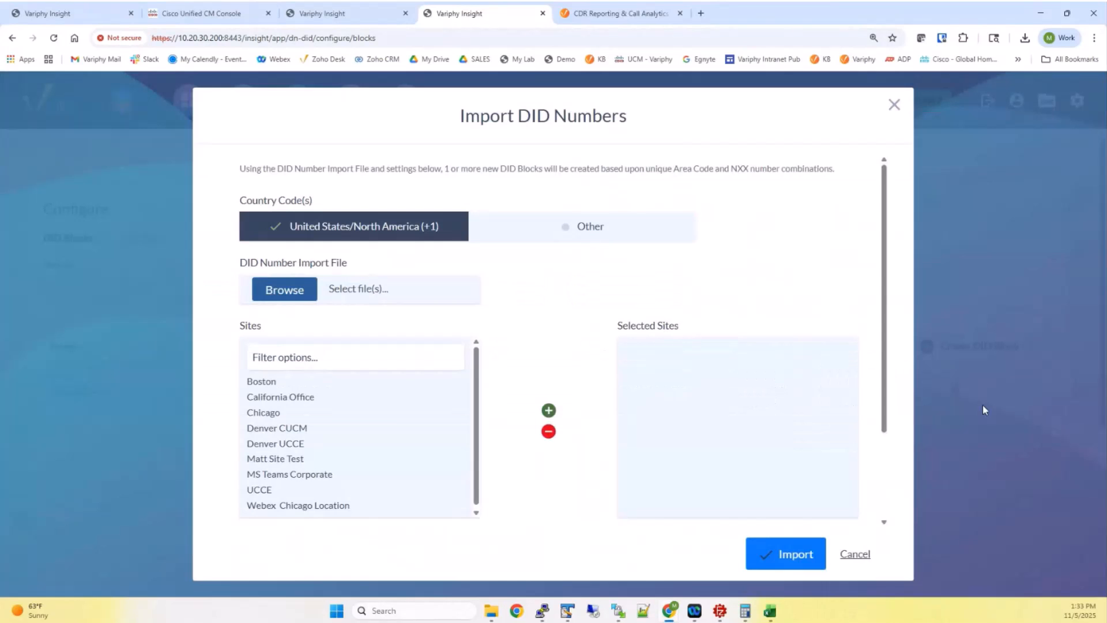
Choose the DN-mapping CSV, add Matt Site Test and attempt the import
{"action": "left_click", "coordinate": [303, 293]}
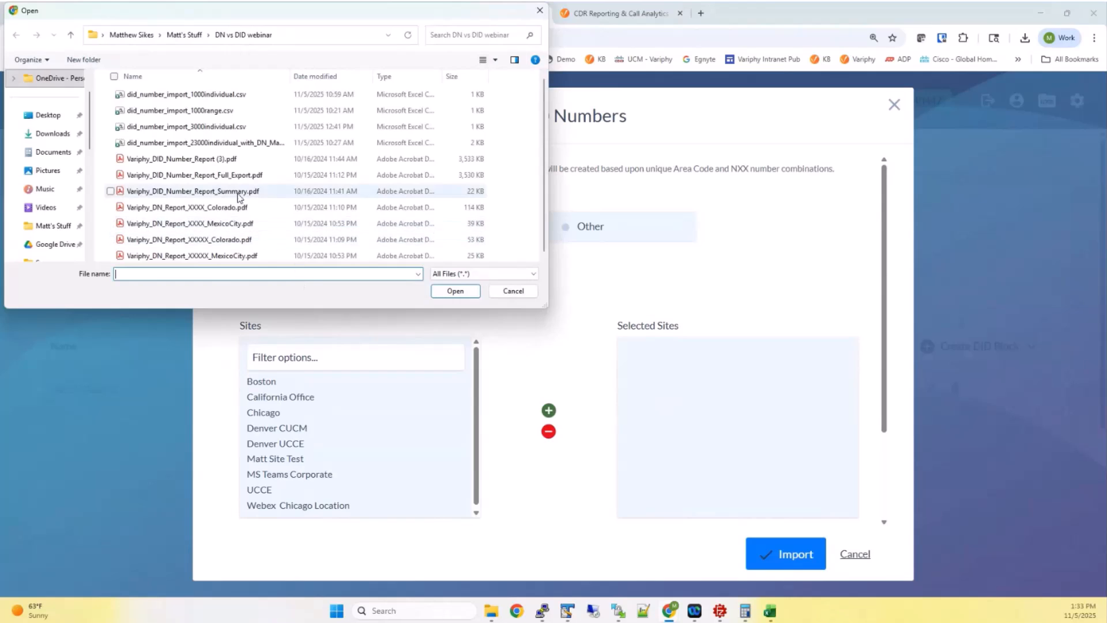
{"action": "left_click", "coordinate": [175, 143]}
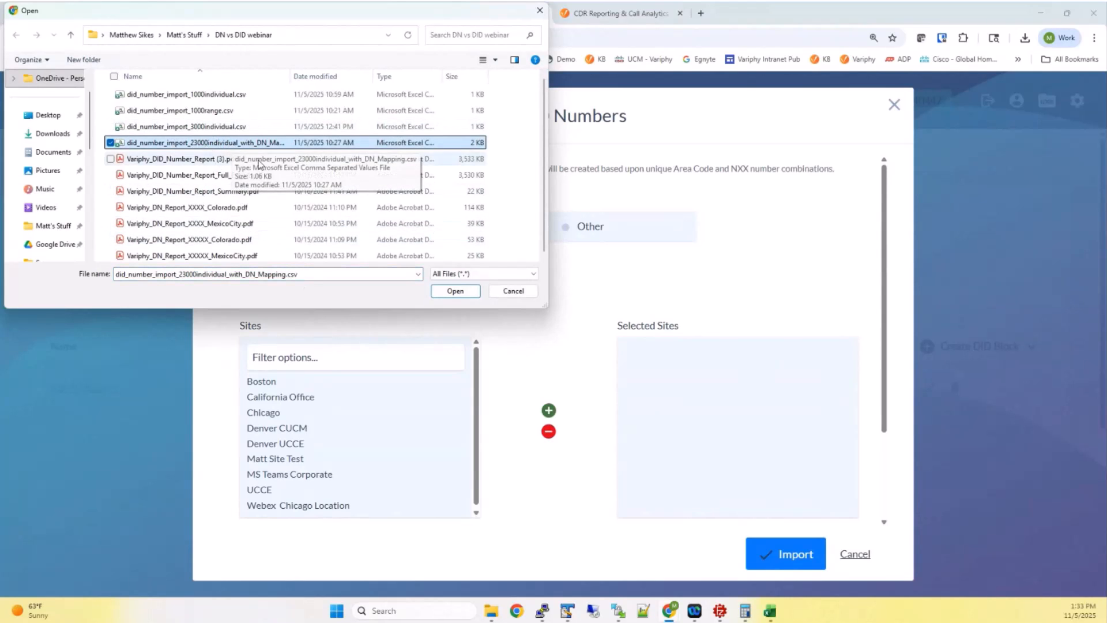
{"action": "left_click", "coordinate": [455, 291]}
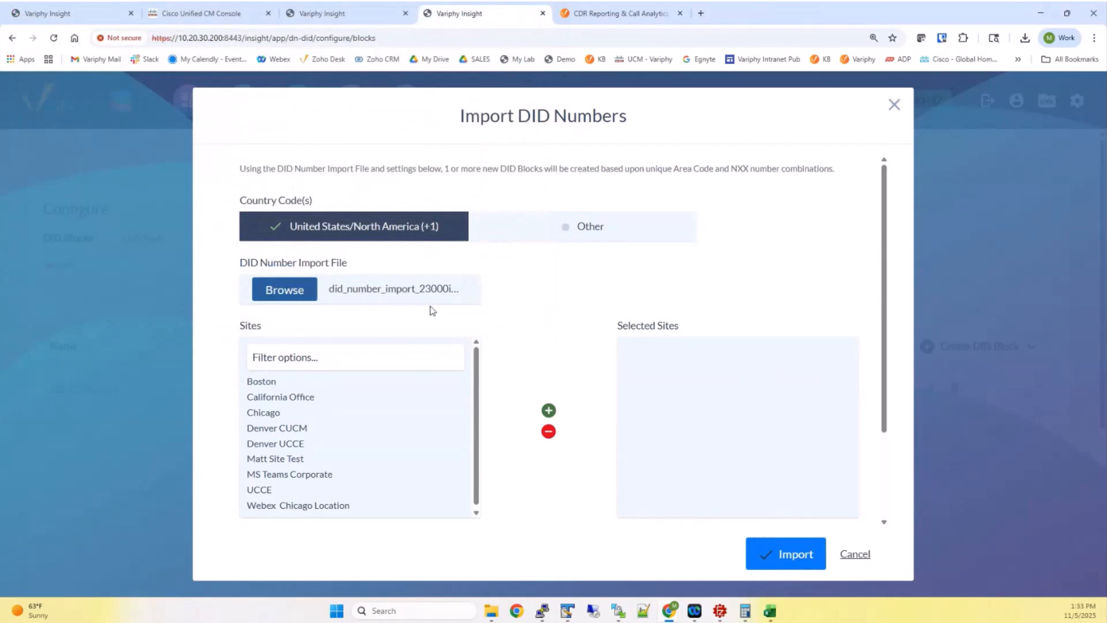
{"action": "double_click", "coordinate": [292, 459]}
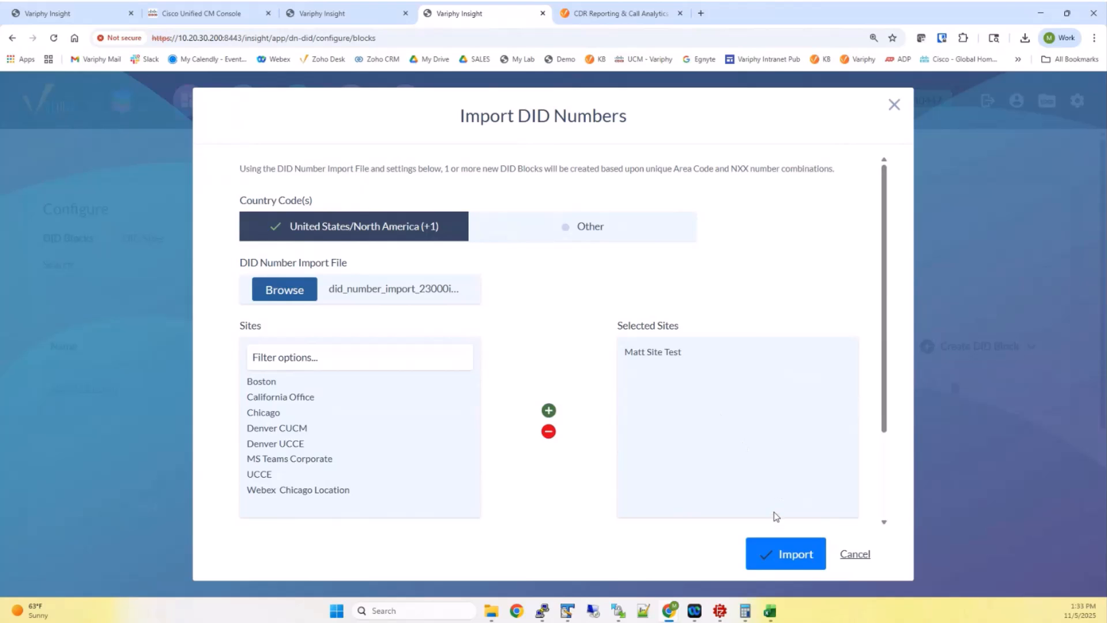
{"action": "left_click", "coordinate": [788, 559]}
Associate the Colorado platform with the DN-mapping import
{"action": "scroll", "coordinate": [538, 369], "scroll_direction": "down", "scroll_amount": 3}
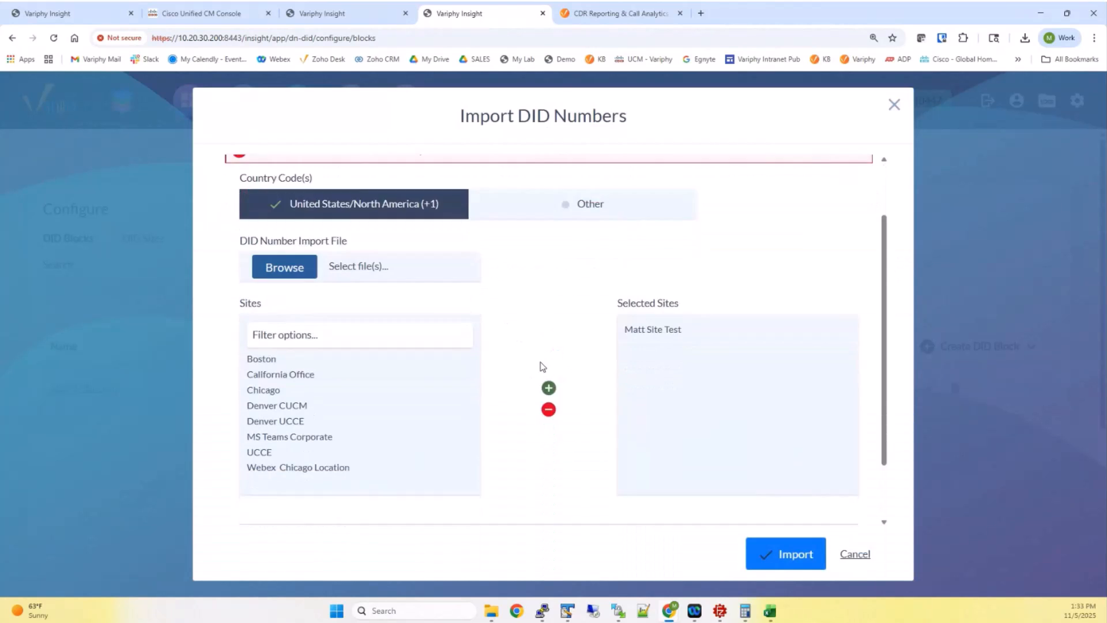
{"action": "left_click", "coordinate": [394, 508]}
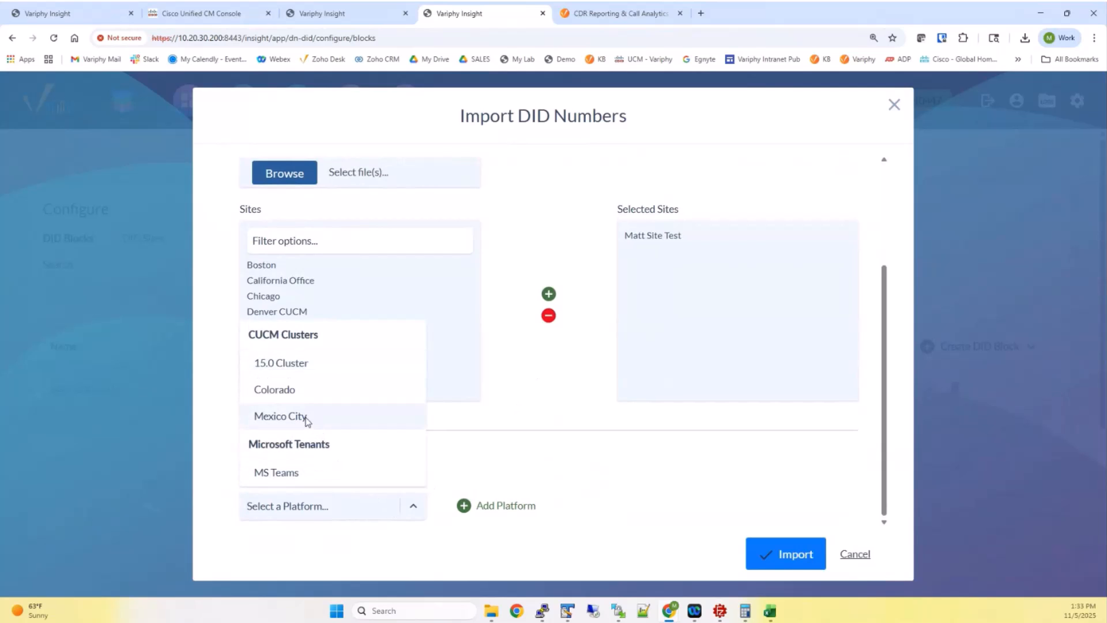
{"action": "left_click", "coordinate": [281, 391]}
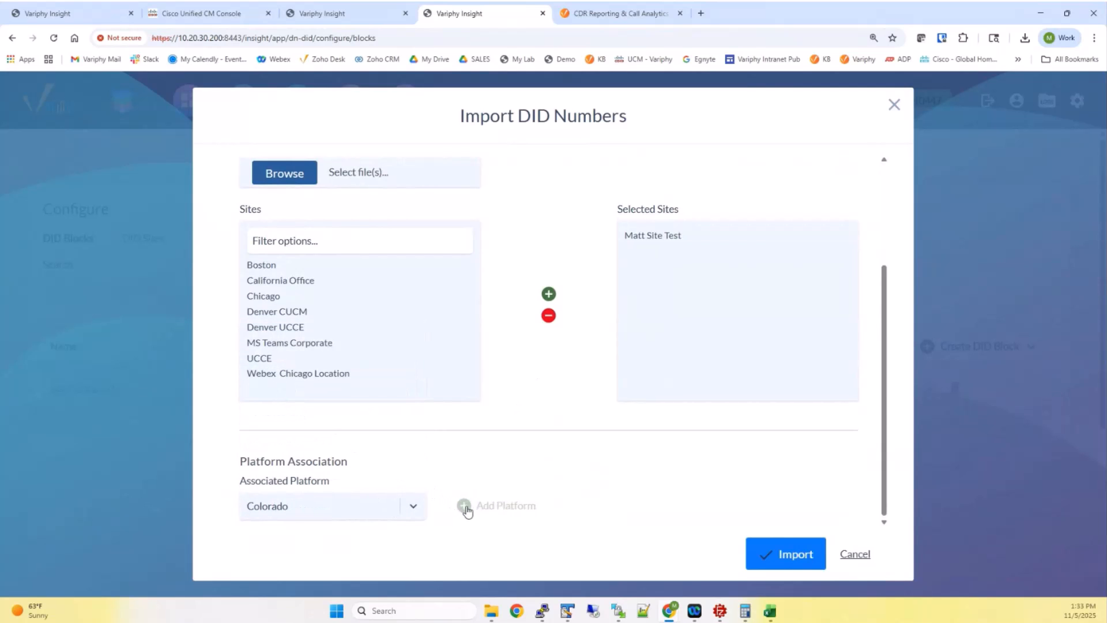
{"action": "left_click", "coordinate": [464, 506]}
{"action": "scroll", "coordinate": [575, 430], "scroll_direction": "down", "scroll_amount": 3}
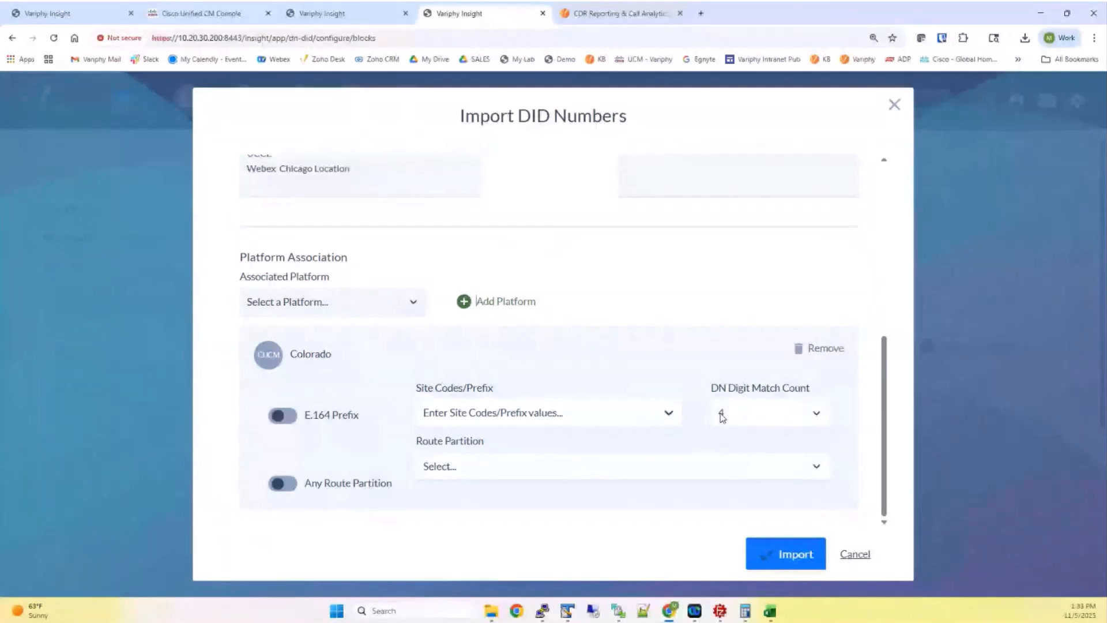
Cross-check CUCM DNs in the spreadsheet, then enable Any Route Partition and import 888-250 Block
{"action": "mouse_move", "coordinate": [770, 611]}
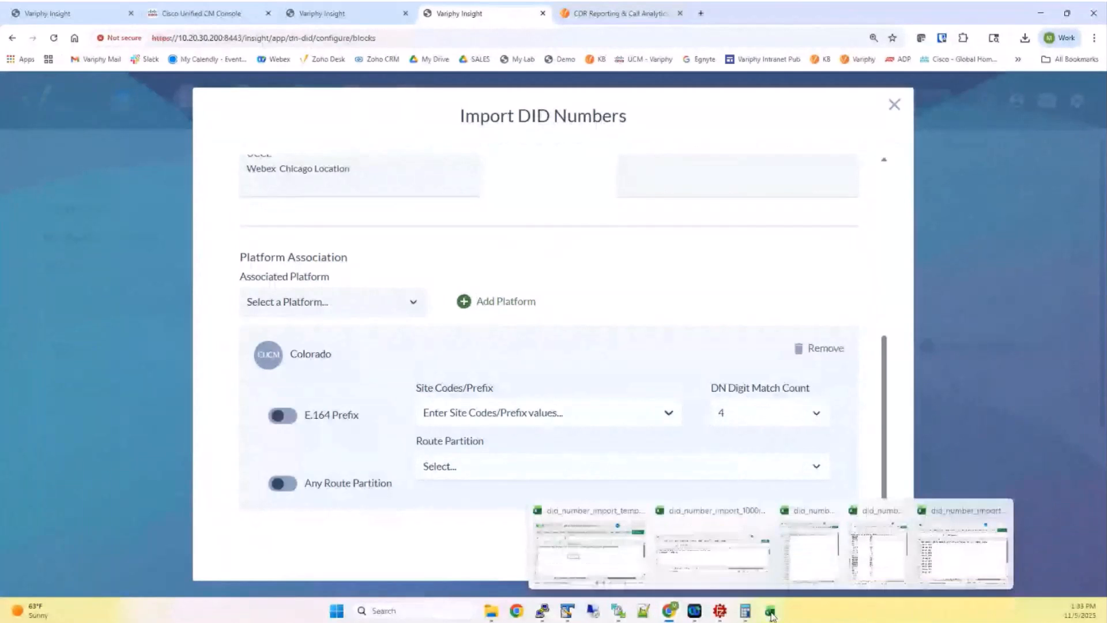
{"action": "left_click", "coordinate": [873, 551]}
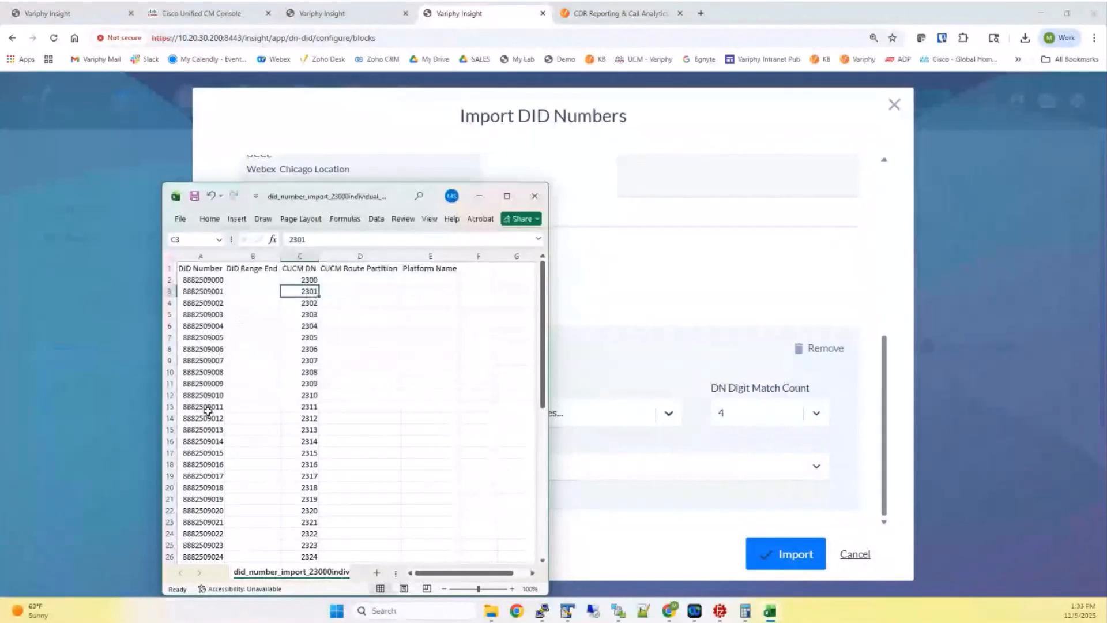
{"action": "left_click_drag", "start_coordinate": [207, 410], "coordinate": [312, 396]}
{"action": "left_click", "coordinate": [311, 396]}
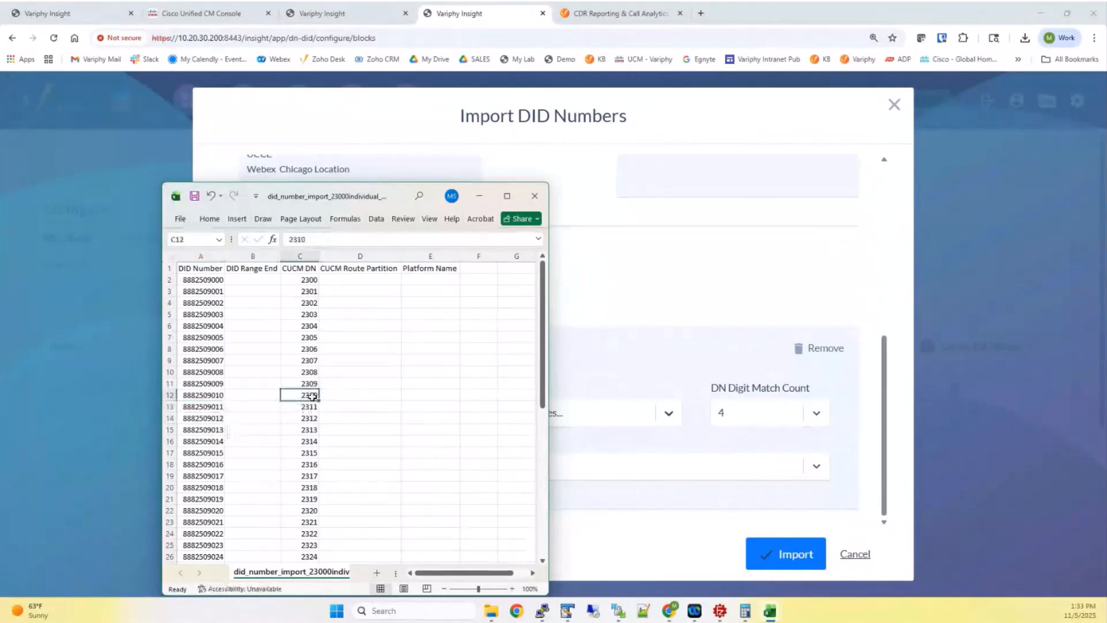
{"action": "left_click", "coordinate": [311, 415]}
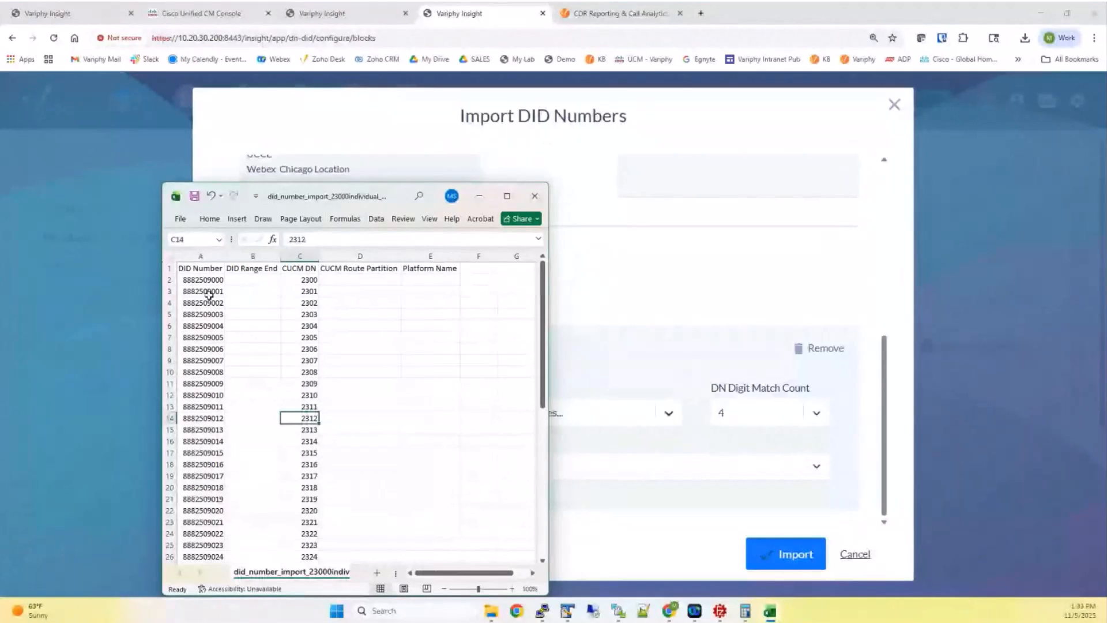
{"action": "left_click", "coordinate": [480, 197]}
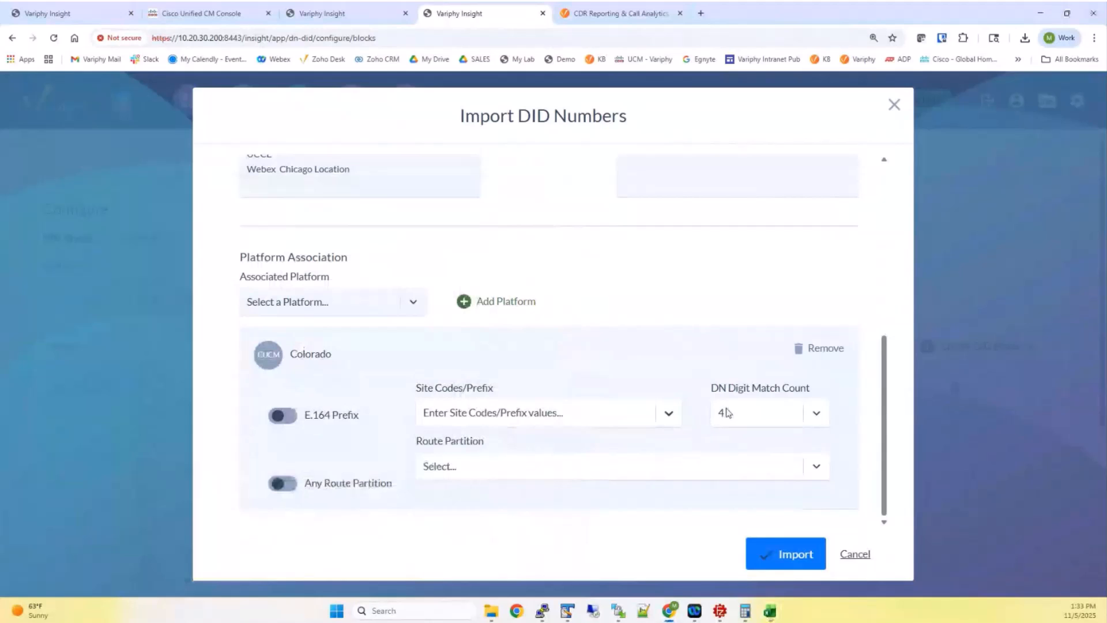
{"action": "left_click", "coordinate": [283, 483]}
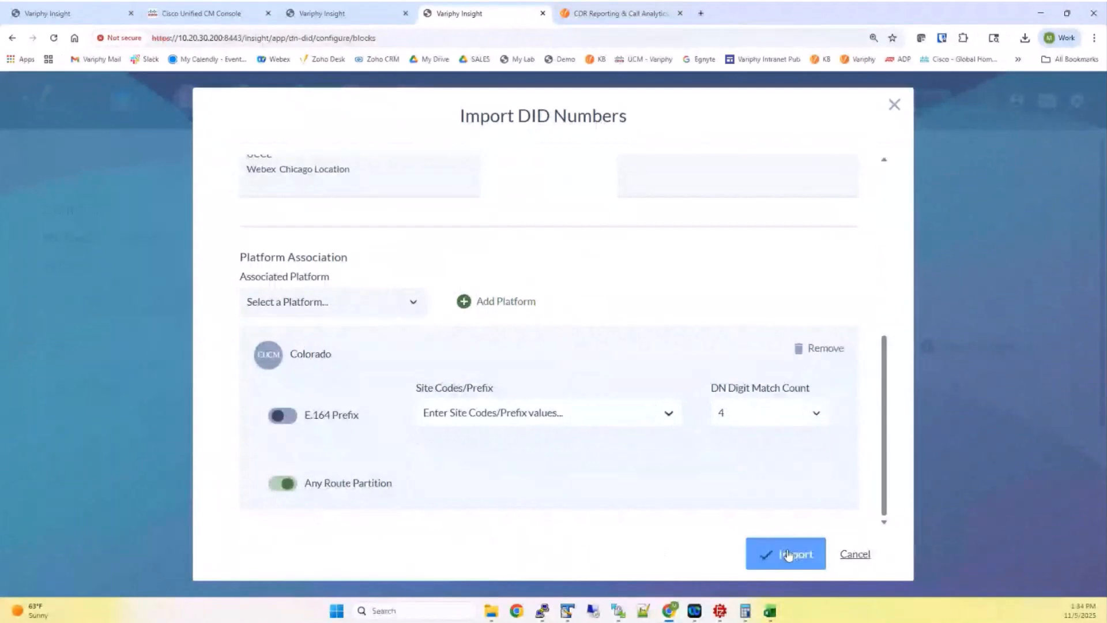
{"action": "left_click", "coordinate": [788, 554]}
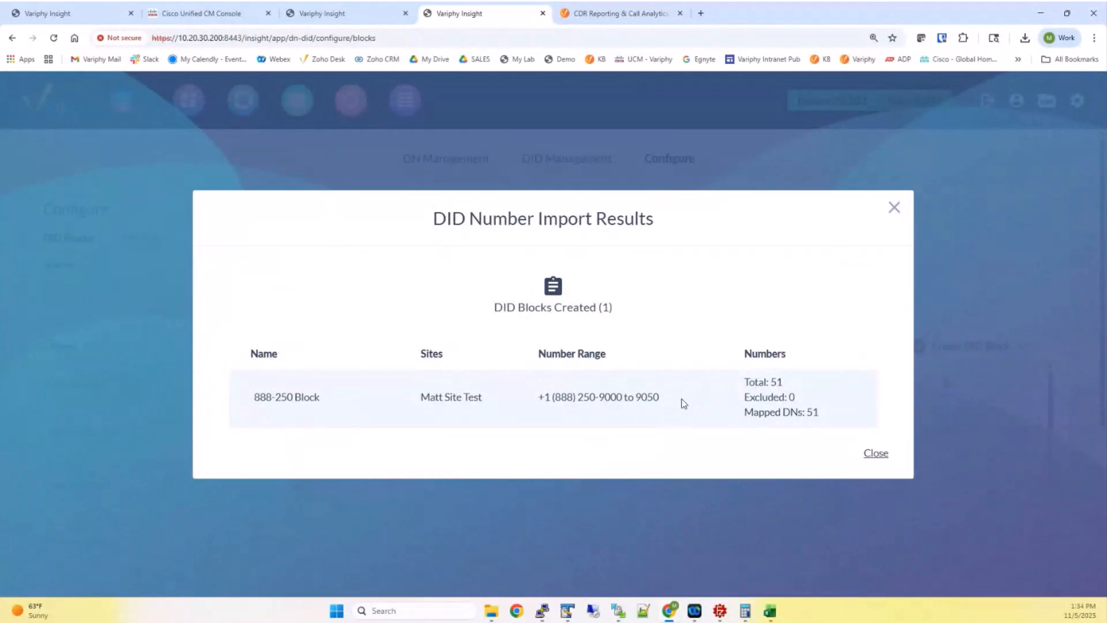
Close the import results and open 888-250 Block's edit settings from the Matt Site Test list
{"action": "left_click", "coordinate": [869, 451]}
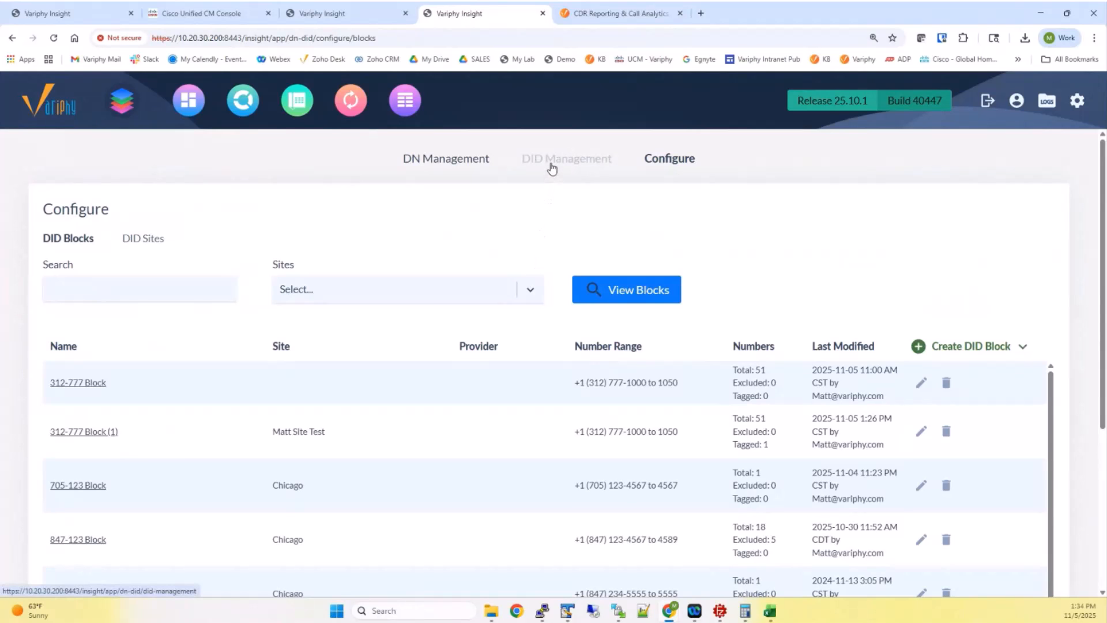
{"action": "left_click", "coordinate": [438, 290]}
{"action": "left_click", "coordinate": [292, 447]}
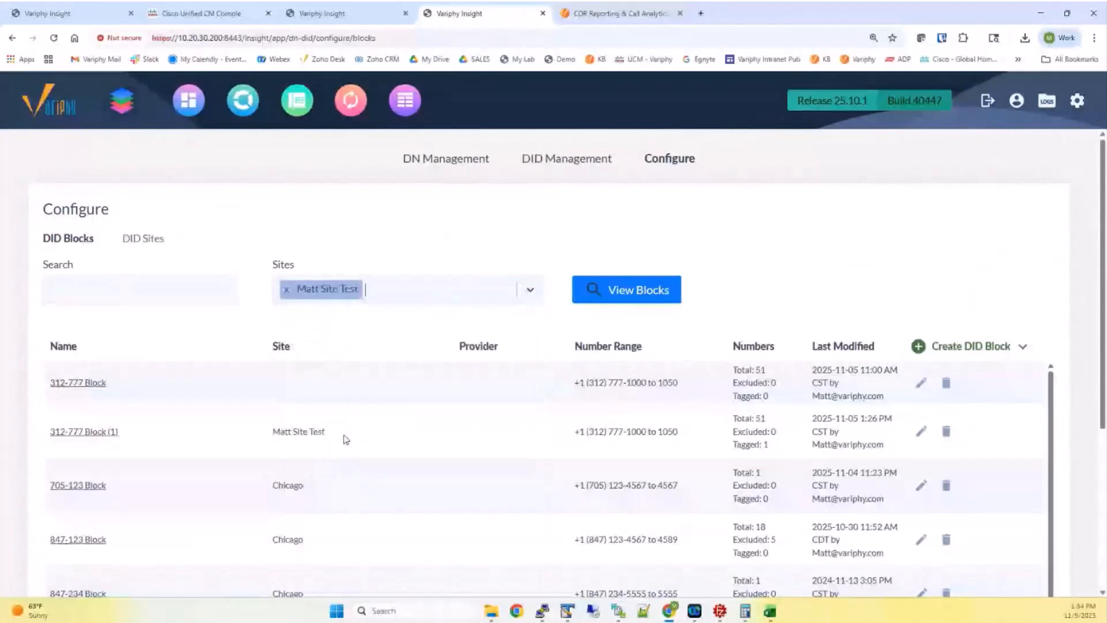
{"action": "left_click", "coordinate": [619, 301]}
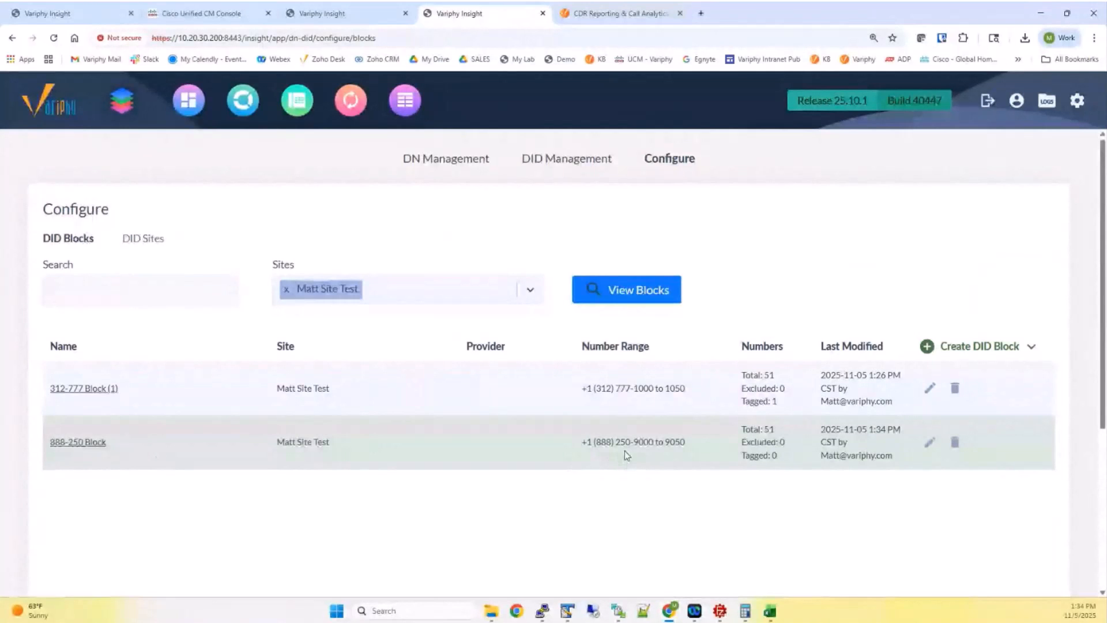
{"action": "left_click", "coordinate": [930, 444]}
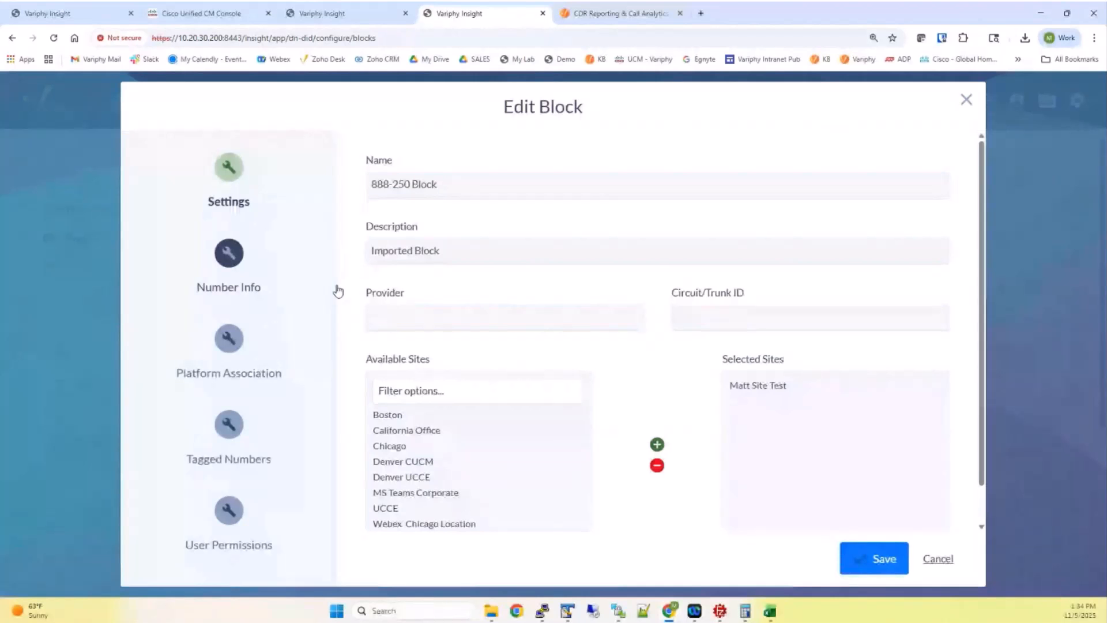
Review the 888-250 Block's number range and its Platform Association DN mappings, noting the CUCM DN column
{"action": "left_click", "coordinate": [242, 259]}
{"action": "left_click", "coordinate": [231, 338]}
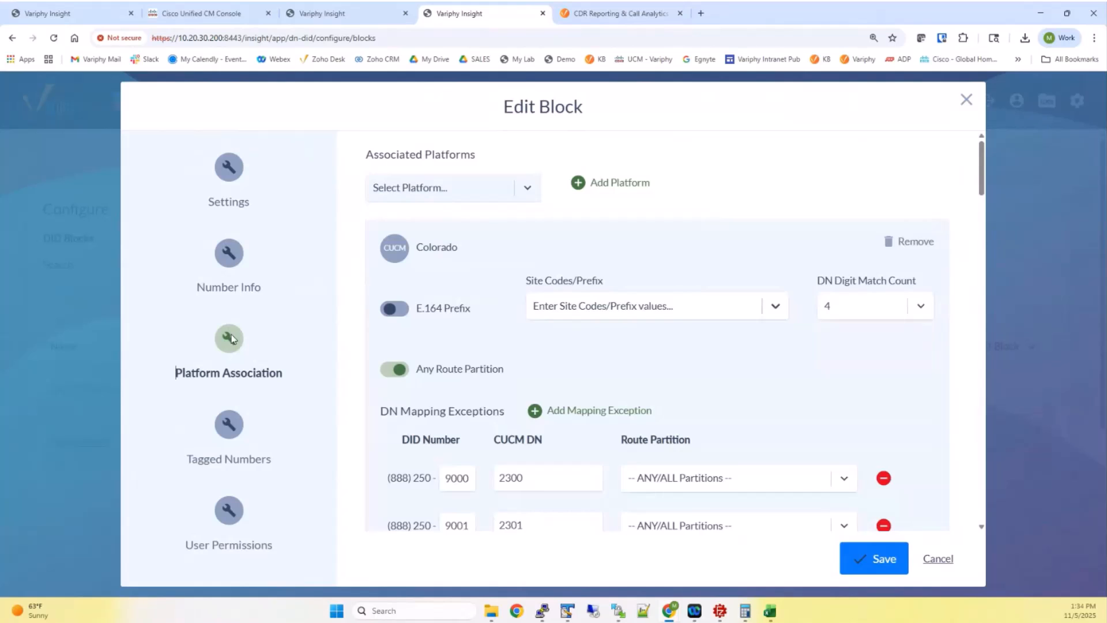
{"action": "scroll", "coordinate": [478, 345], "scroll_direction": "down", "scroll_amount": 2}
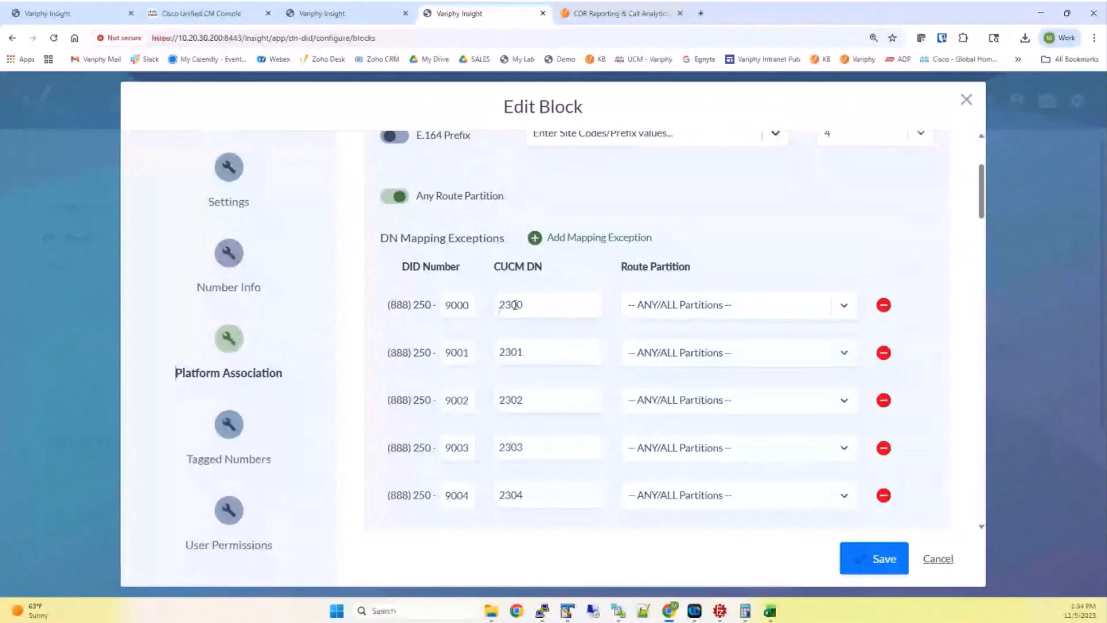
{"action": "left_click_drag", "start_coordinate": [493, 270], "coordinate": [554, 277]}
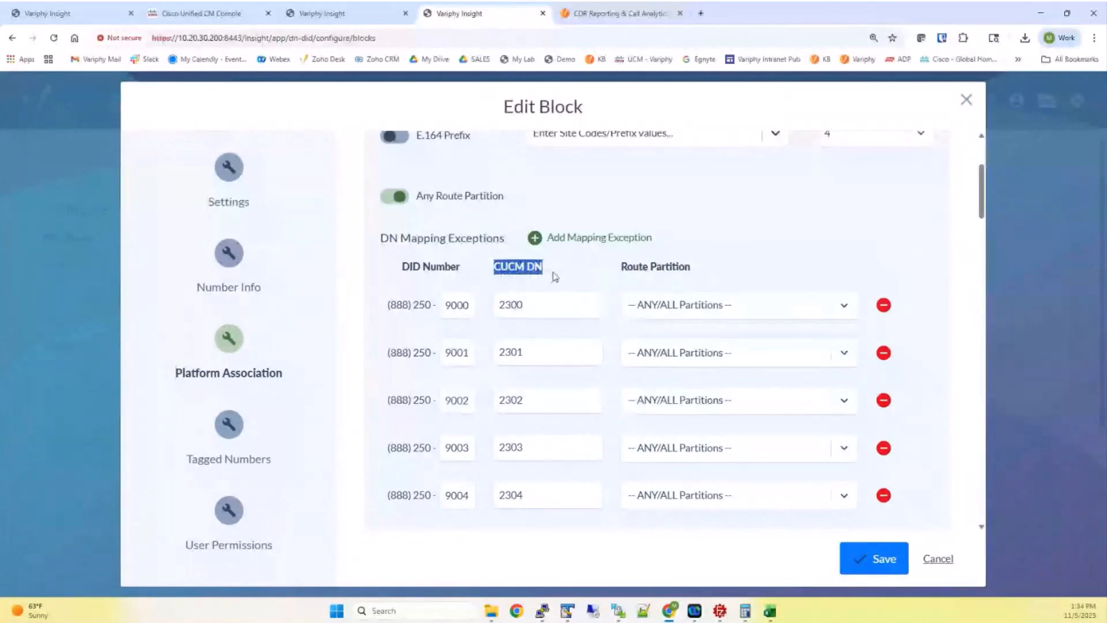
Compare the DN mappings, including the 9004 row's area code, with the DID import spreadsheet, then cancel the editor
{"action": "mouse_move", "coordinate": [770, 611]}
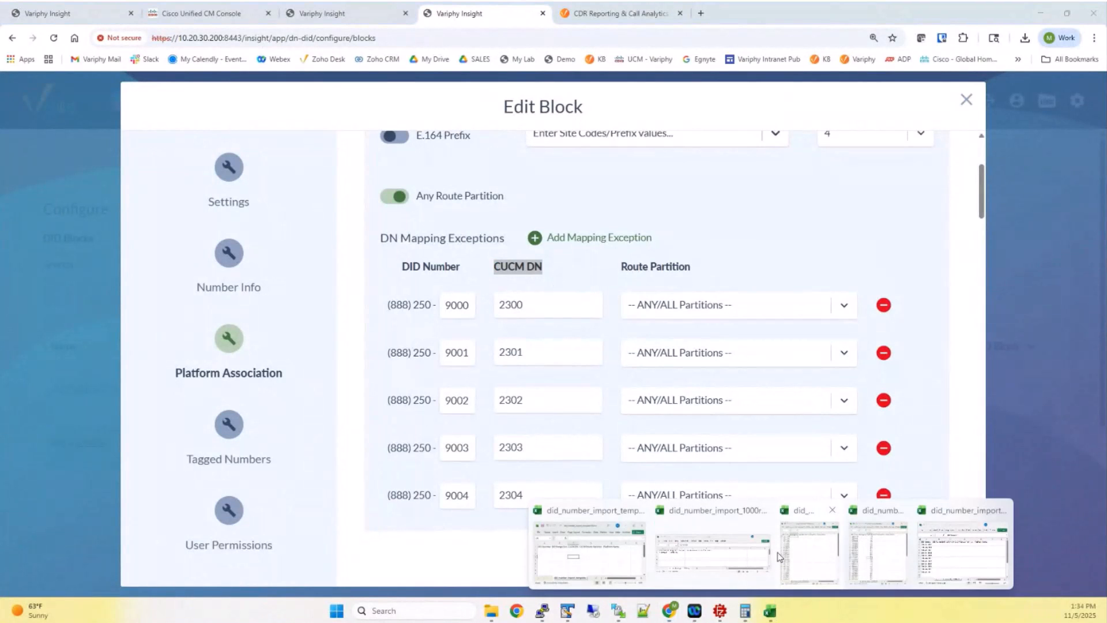
{"action": "left_click", "coordinate": [878, 552]}
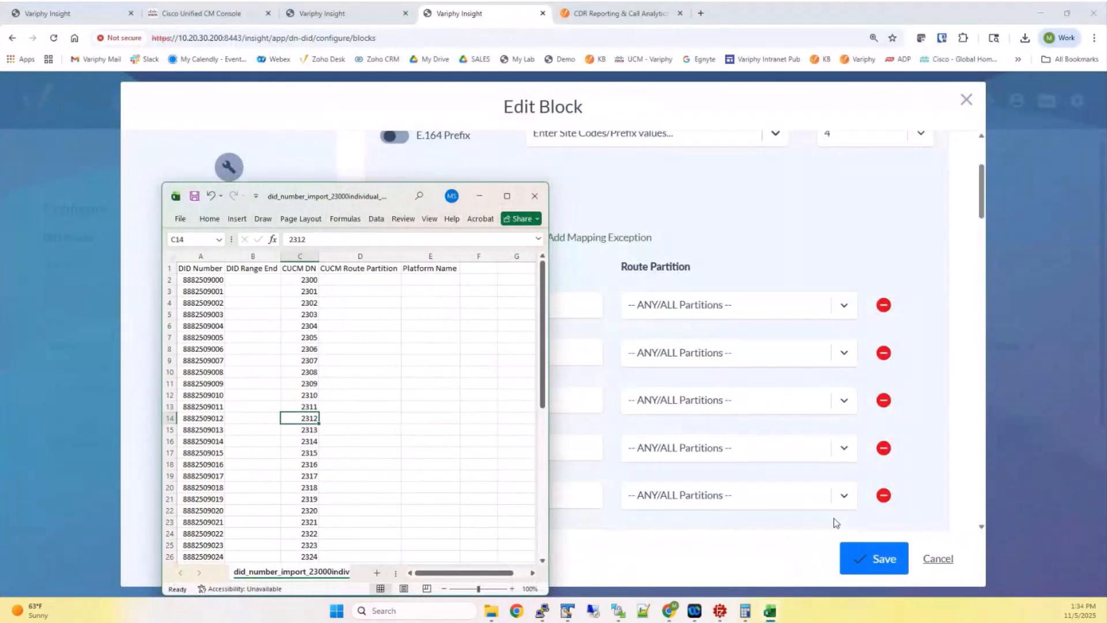
{"action": "left_click_drag", "start_coordinate": [389, 198], "coordinate": [929, 297]}
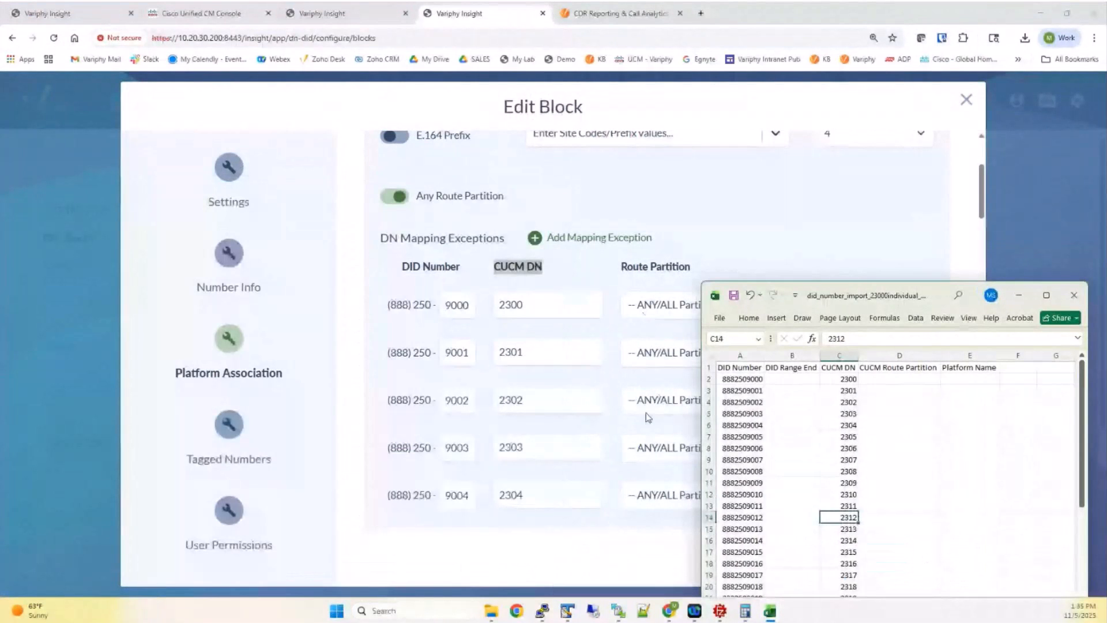
{"action": "scroll", "coordinate": [519, 428], "scroll_direction": "down", "scroll_amount": 3}
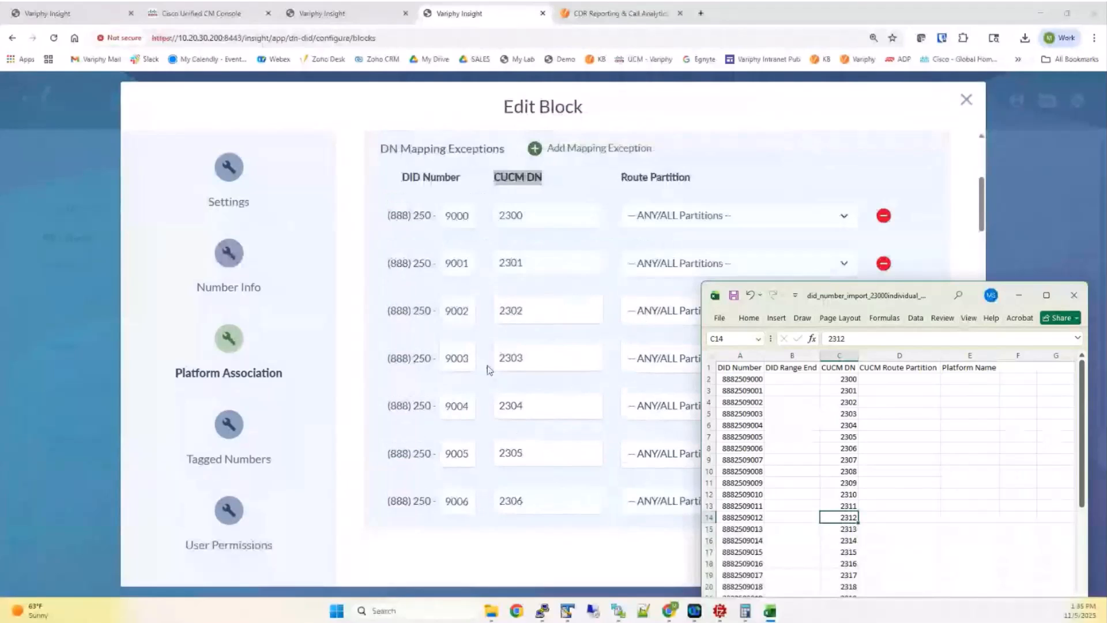
{"action": "left_click", "coordinate": [389, 321]}
{"action": "left_click_drag", "start_coordinate": [389, 322], "coordinate": [419, 322]}
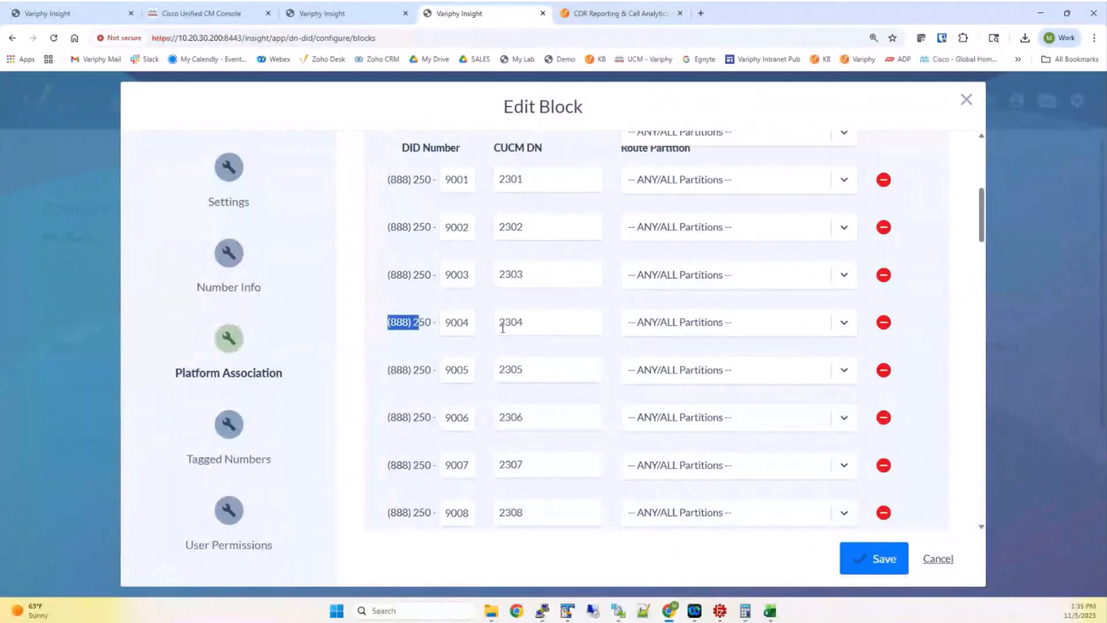
{"action": "scroll", "coordinate": [546, 317], "scroll_direction": "down", "scroll_amount": 20}
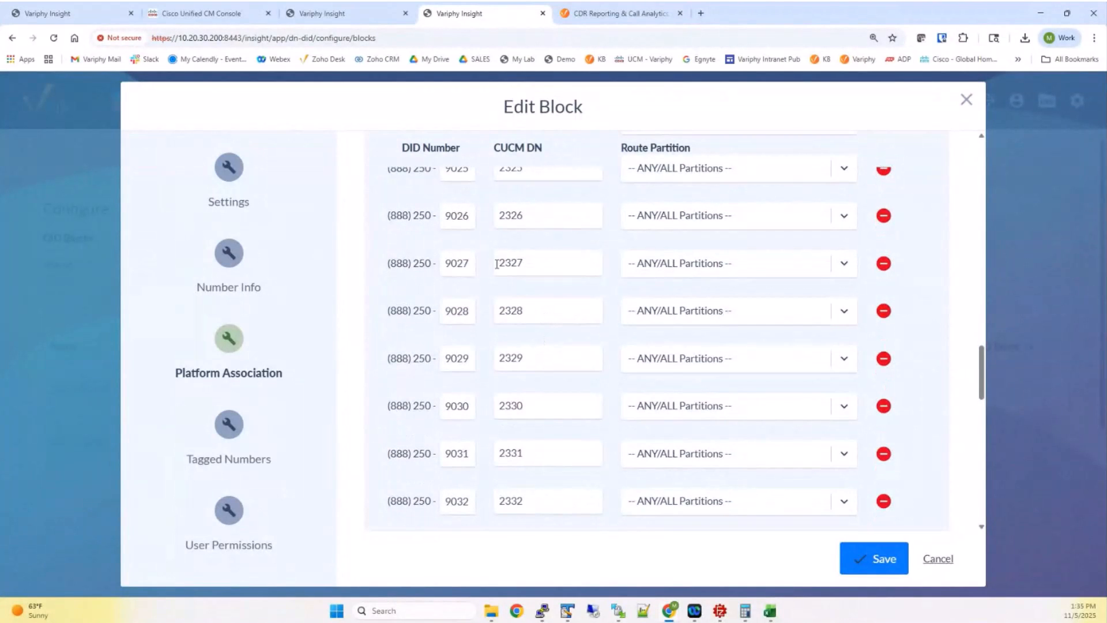
{"action": "left_click", "coordinate": [940, 559]}
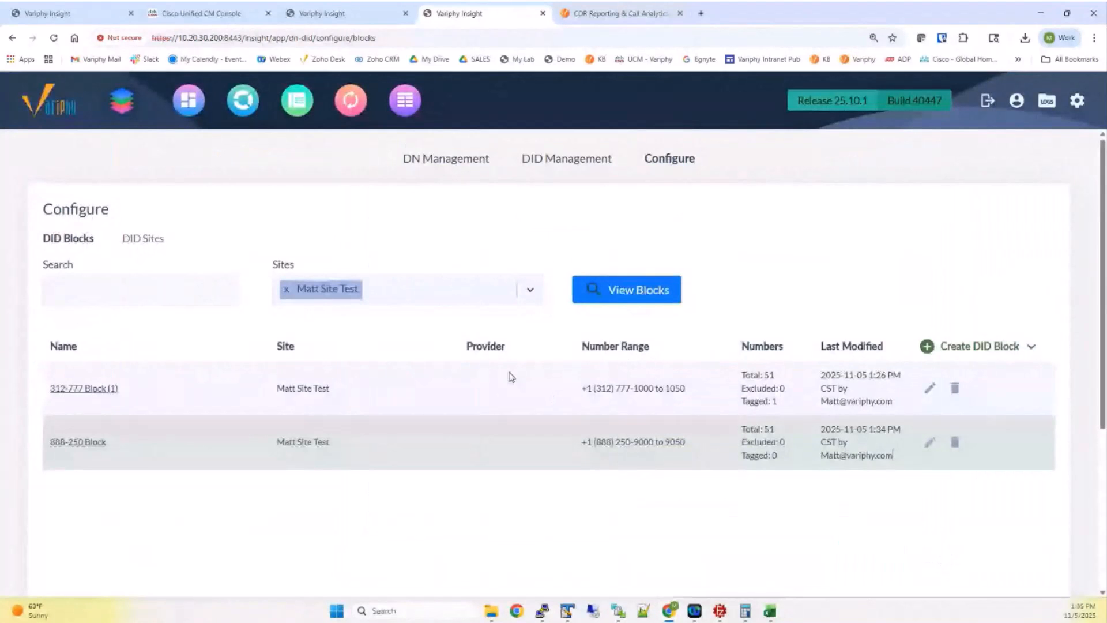
Filter DID Management to the 888-250 Block only, change the search text from 100X to x, and run the search
{"action": "left_click", "coordinate": [544, 164]}
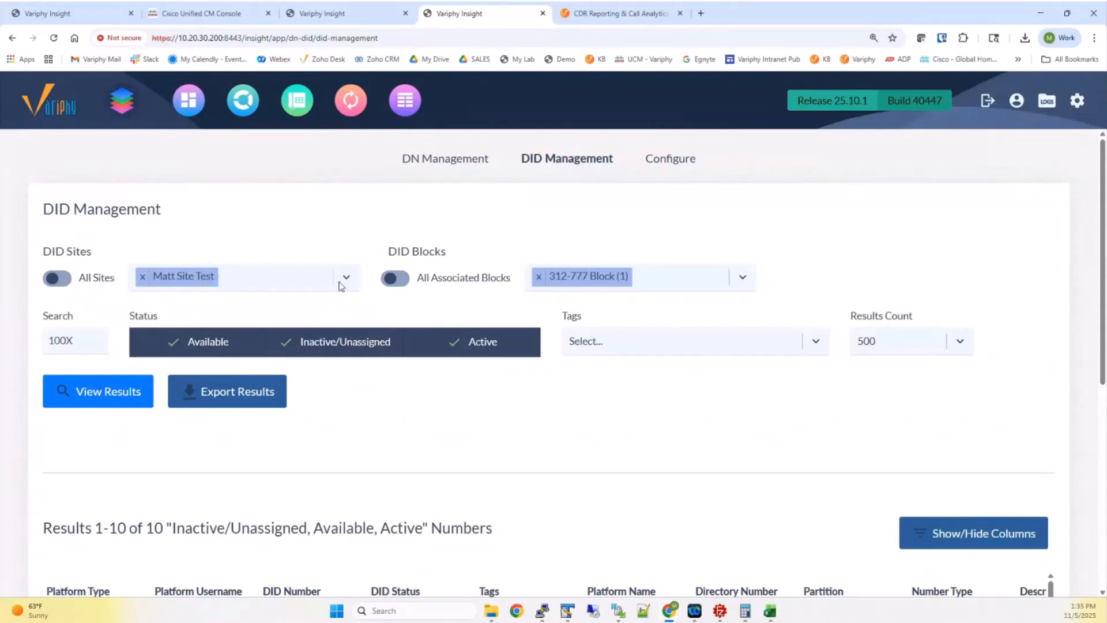
{"action": "left_click", "coordinate": [590, 284]}
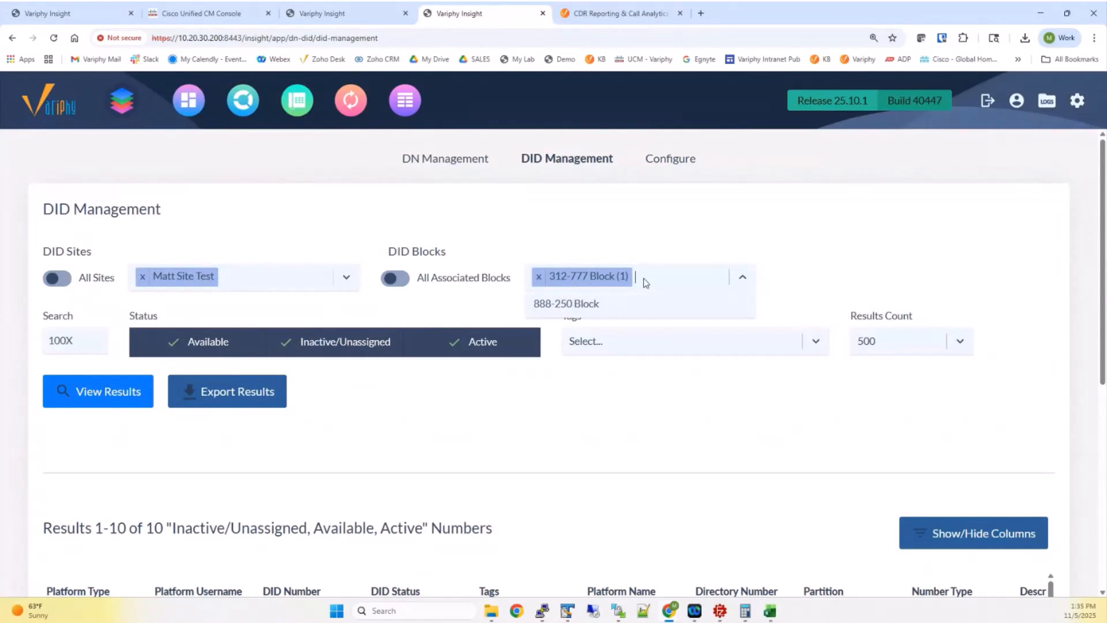
{"action": "left_click", "coordinate": [577, 306]}
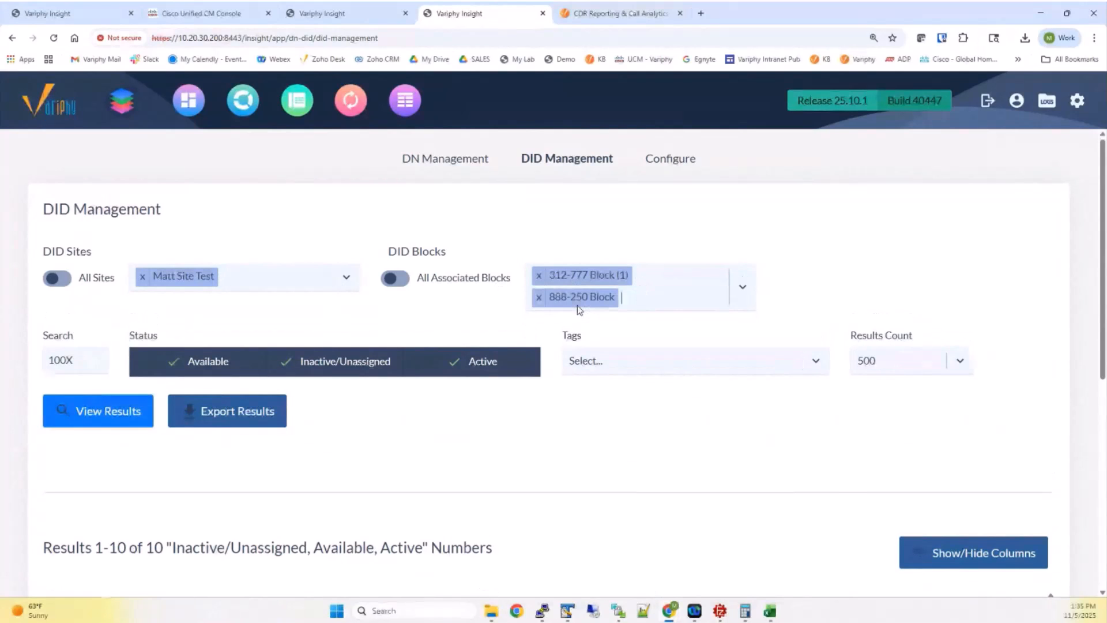
{"action": "left_click", "coordinate": [398, 280]}
{"action": "left_click", "coordinate": [401, 282]}
{"action": "left_click", "coordinate": [539, 276]}
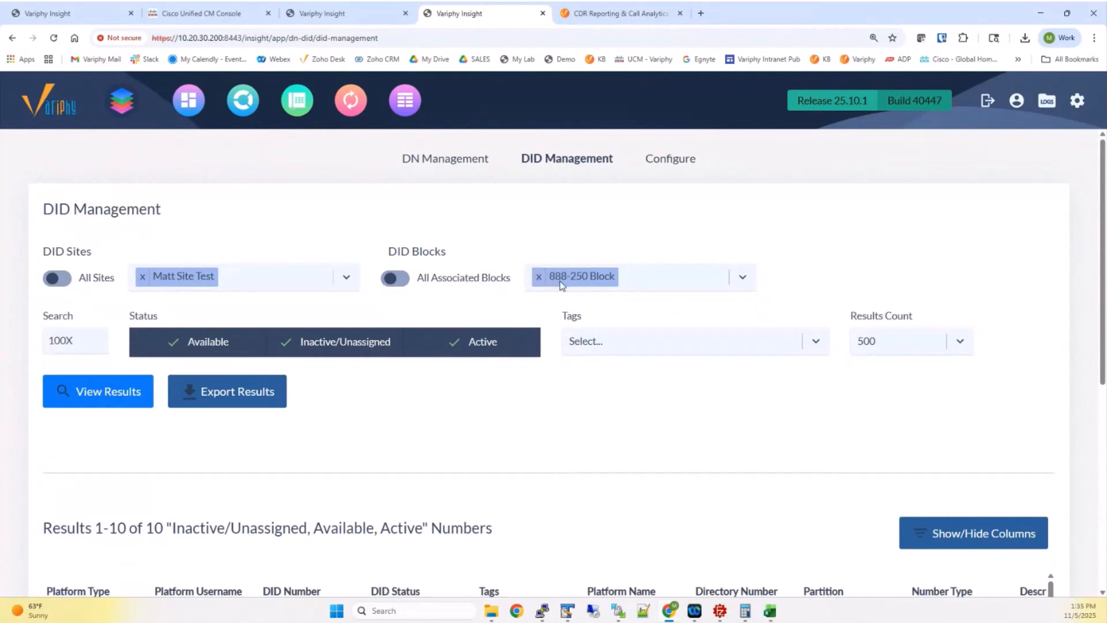
{"action": "left_click_drag", "start_coordinate": [81, 340], "coordinate": [2, 331]}
{"action": "type", "text": "x"}
{"action": "left_click", "coordinate": [113, 396]}
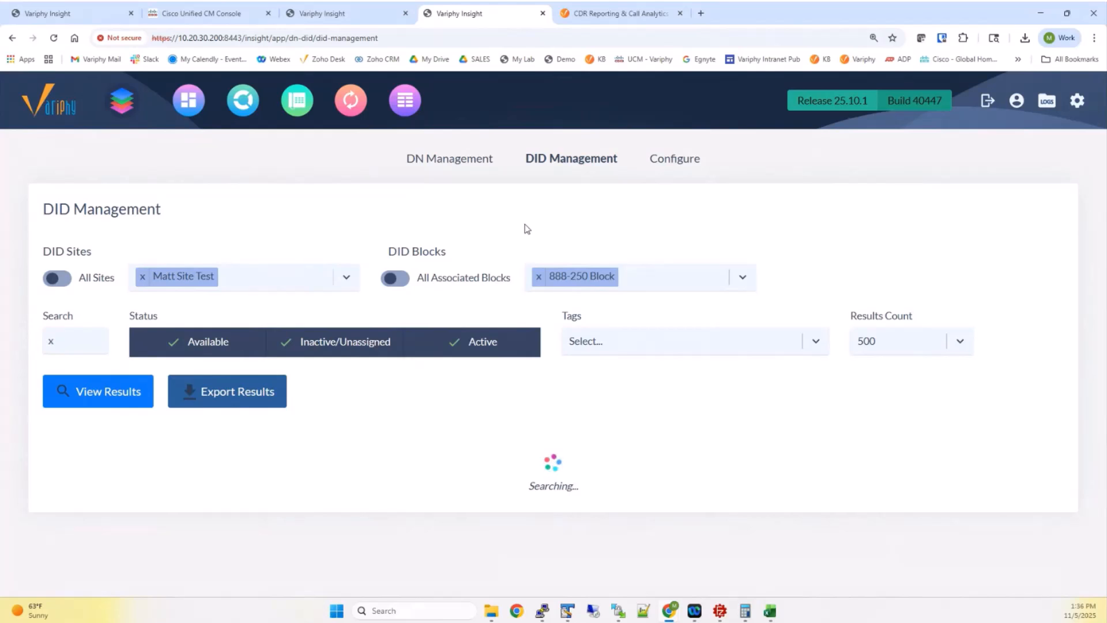
{"action": "left_click", "coordinate": [597, 341]}
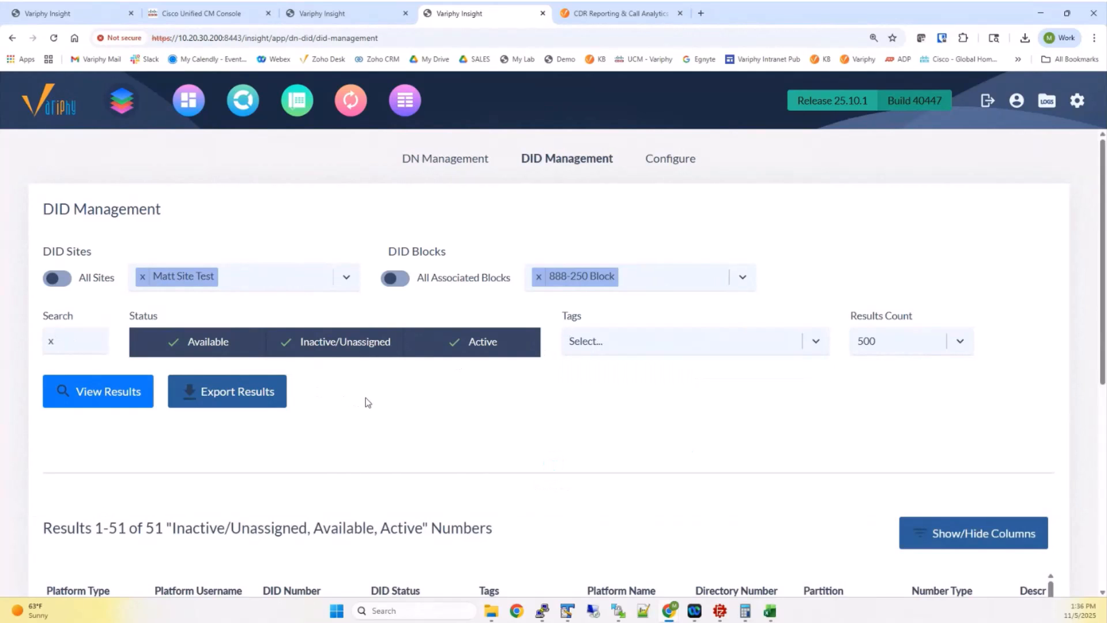
{"action": "scroll", "coordinate": [368, 402], "scroll_direction": "down", "scroll_amount": 3}
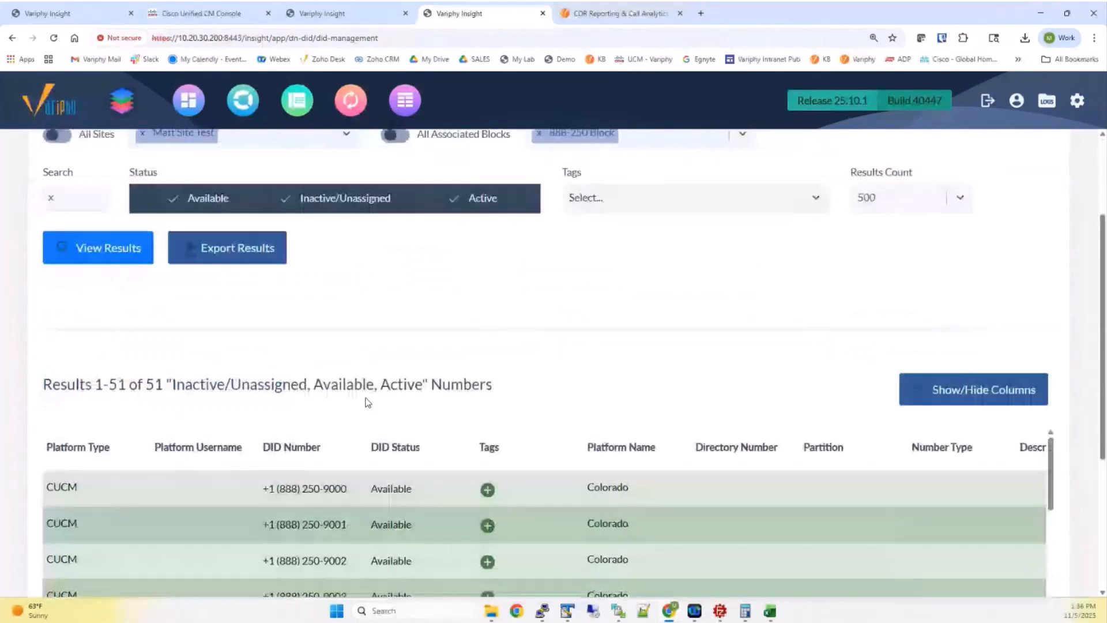
{"action": "scroll", "coordinate": [367, 401], "scroll_direction": "down", "scroll_amount": 2}
{"action": "scroll", "coordinate": [185, 293], "scroll_direction": "down", "scroll_amount": 1}
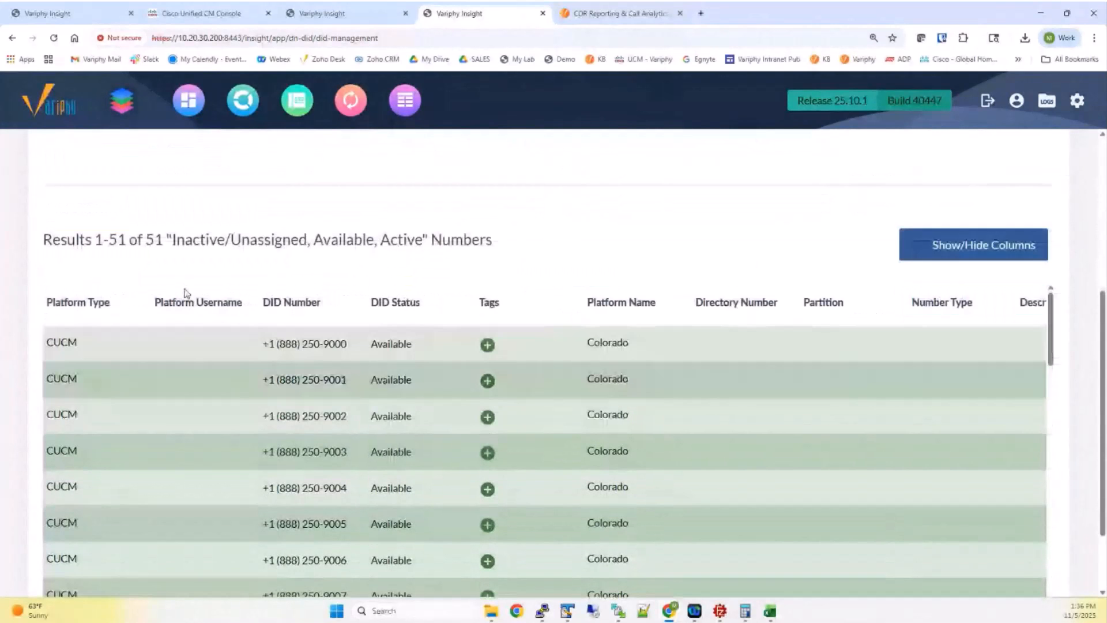
{"action": "scroll", "coordinate": [186, 293], "scroll_direction": "down", "scroll_amount": 6}
{"action": "scroll", "coordinate": [199, 359], "scroll_direction": "up", "scroll_amount": 6}
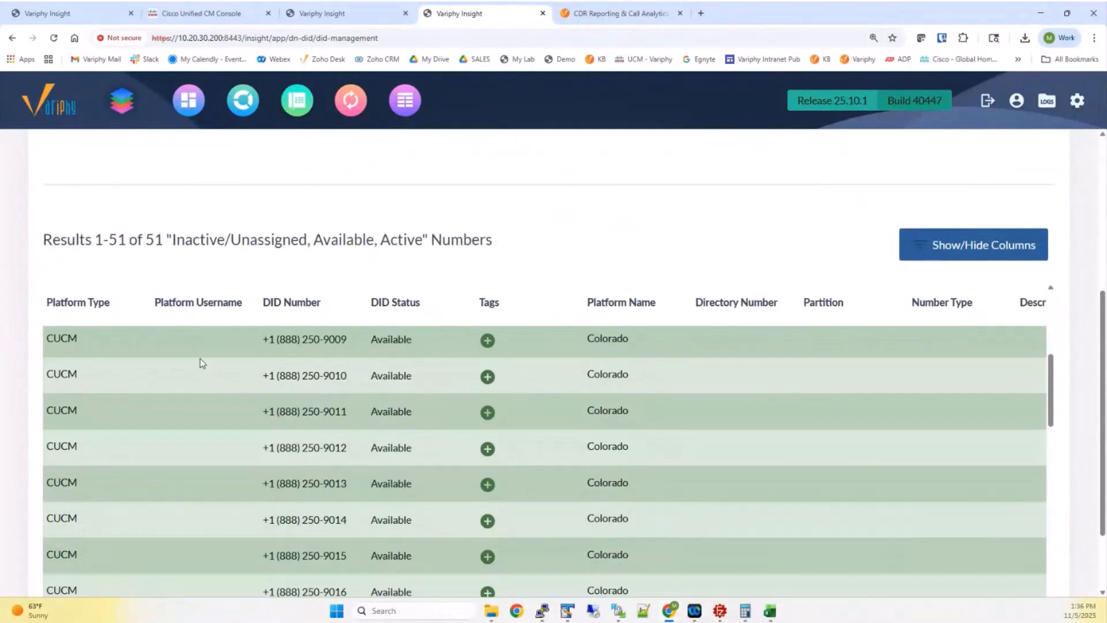
{"action": "scroll", "coordinate": [294, 297], "scroll_direction": "up", "scroll_amount": 3}
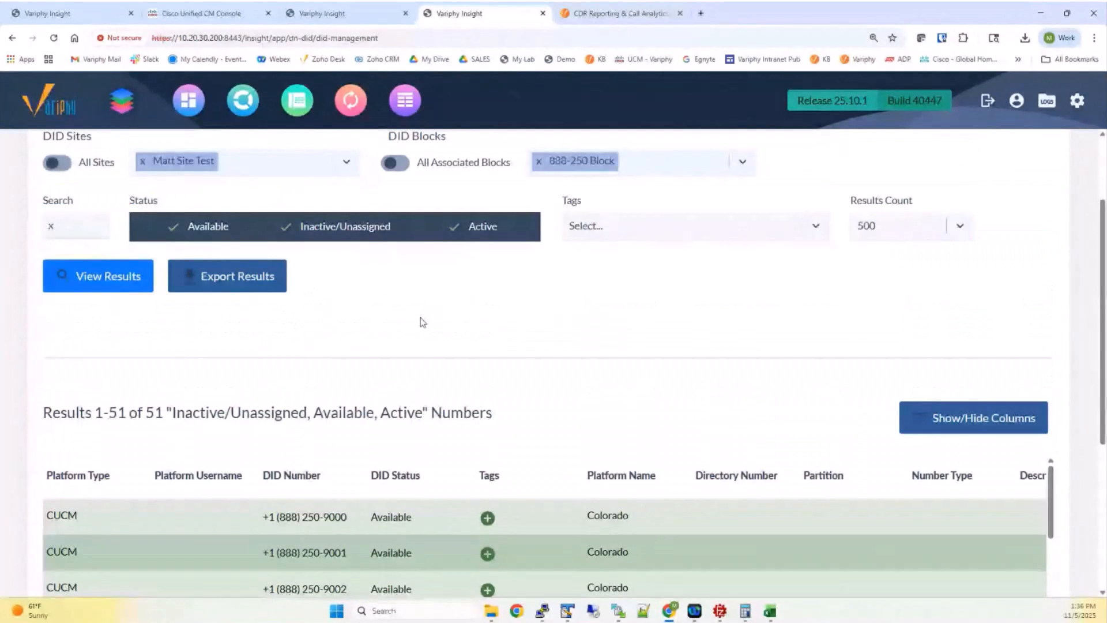
{"action": "scroll", "coordinate": [482, 321], "scroll_direction": "up", "scroll_amount": 2}
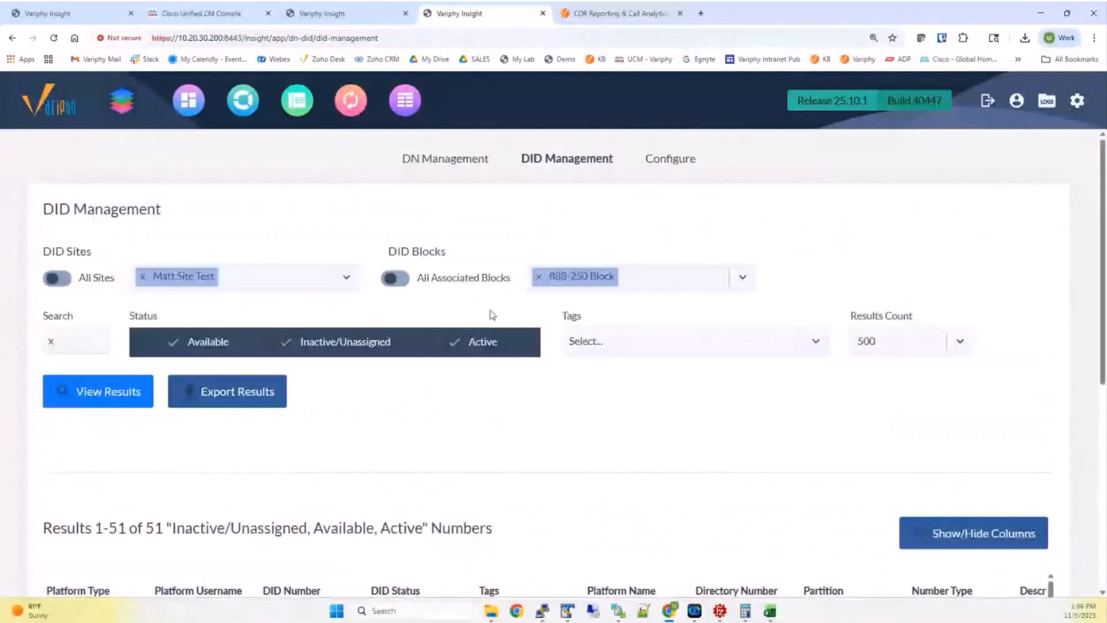
Delete the existing 888-250 Block from the DID block configuration
{"action": "left_click", "coordinate": [659, 164]}
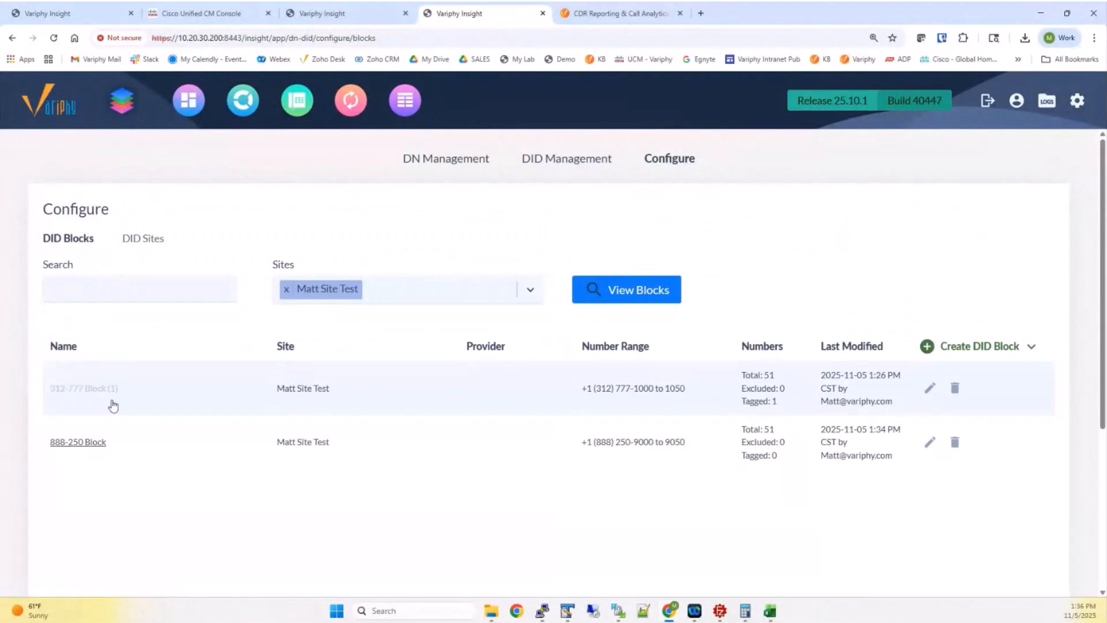
{"action": "left_click", "coordinate": [955, 442]}
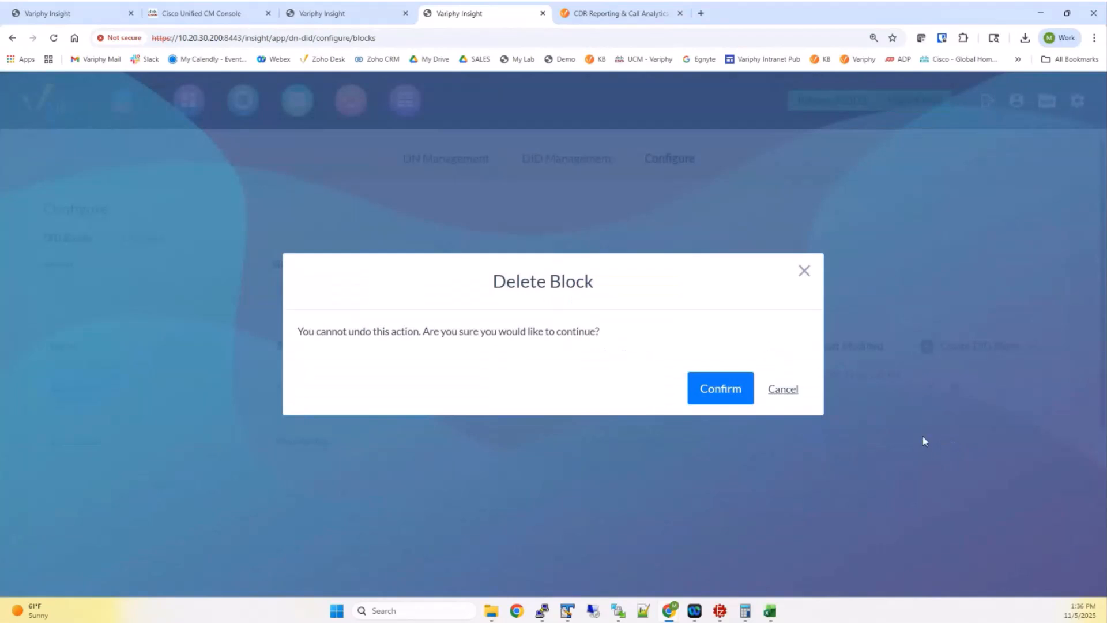
{"action": "left_click", "coordinate": [730, 389]}
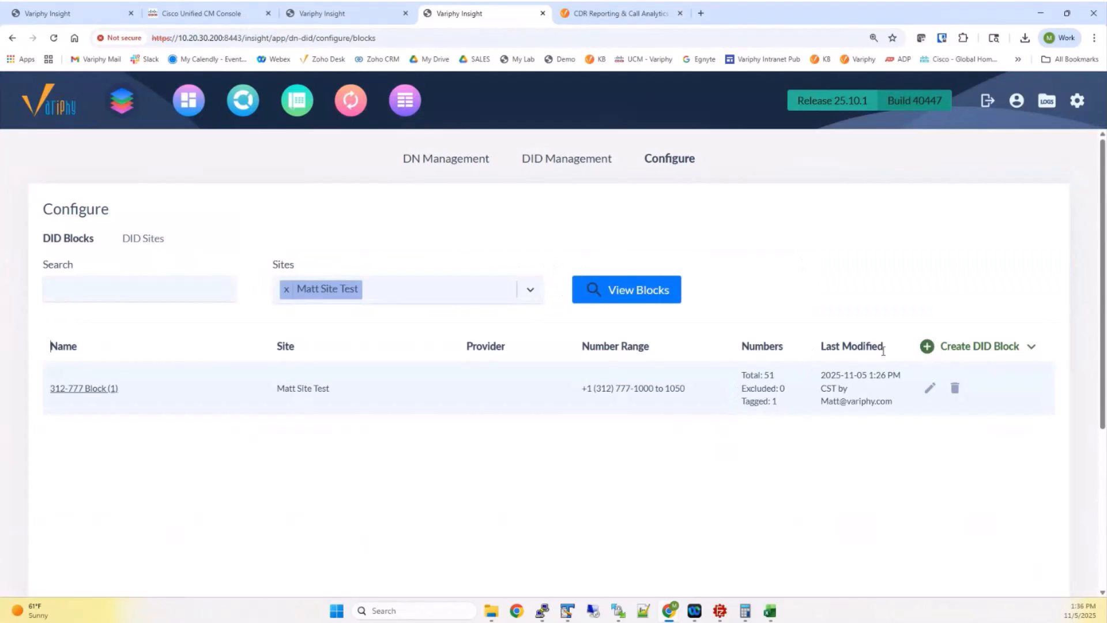
Start a DID block import from did_number_import_23000individual_with_DN_Mapping.csv
{"action": "left_click", "coordinate": [975, 347]}
{"action": "left_click", "coordinate": [972, 404]}
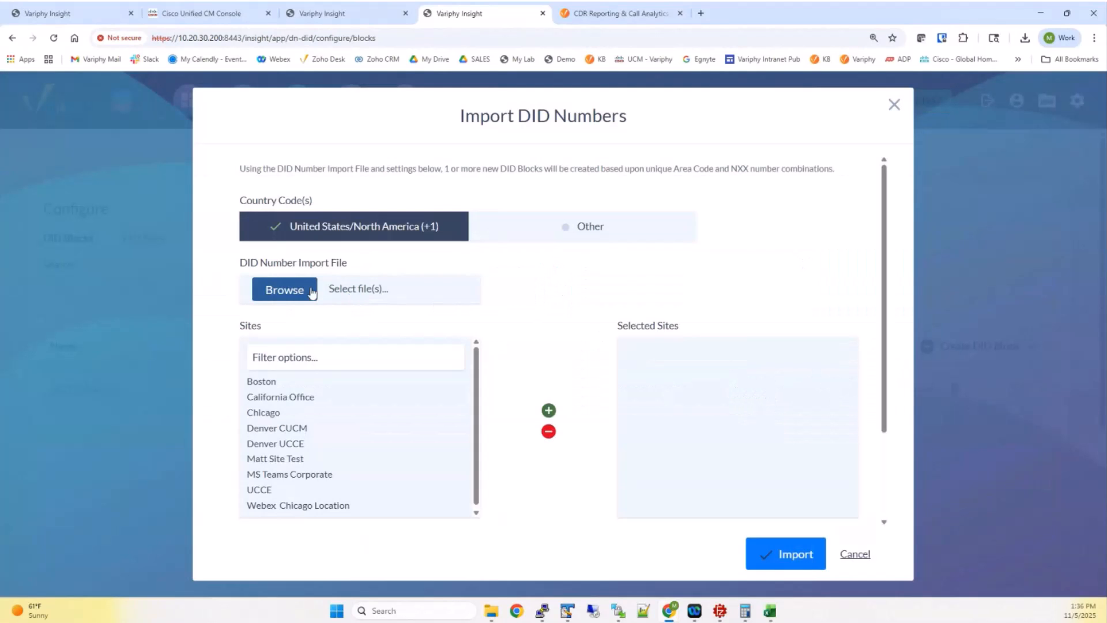
{"action": "left_click", "coordinate": [345, 306]}
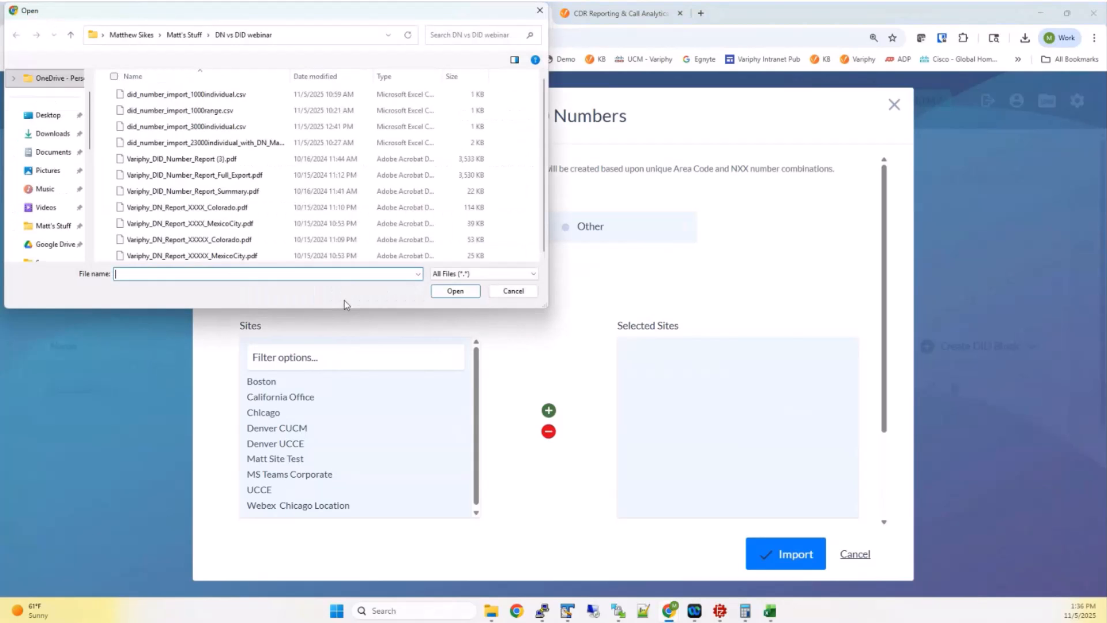
{"action": "left_click", "coordinate": [201, 144]}
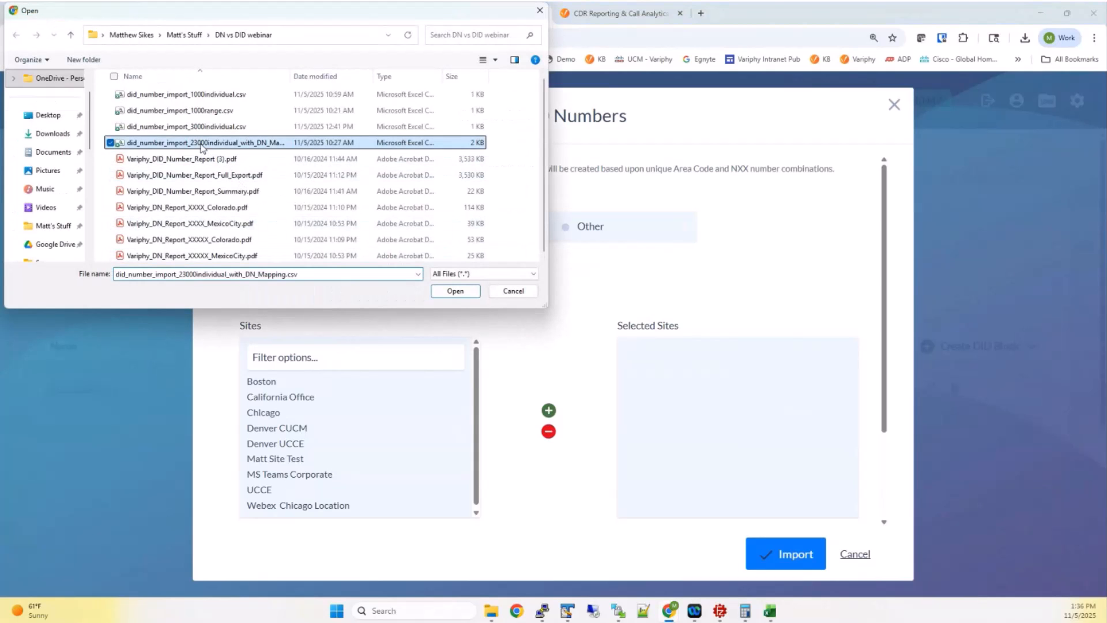
{"action": "left_click", "coordinate": [455, 291]}
Assign the import to Matt Site Test and the Mexico City platform with Any Route Partition, and import
{"action": "double_click", "coordinate": [294, 458]}
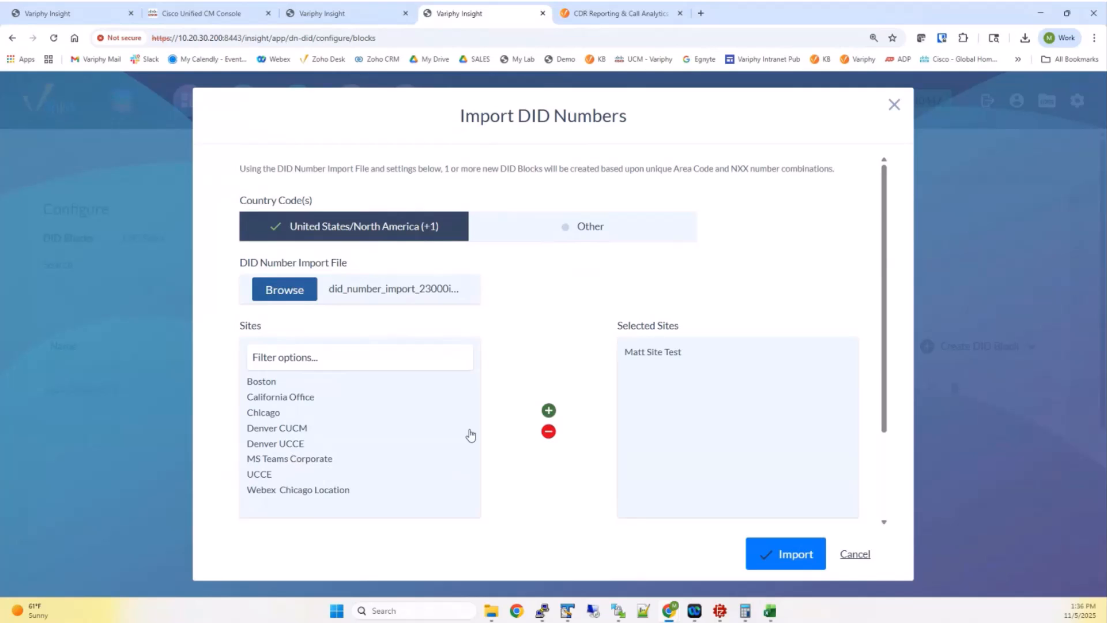
{"action": "scroll", "coordinate": [546, 438], "scroll_direction": "down", "scroll_amount": 3}
{"action": "left_click", "coordinate": [411, 516]}
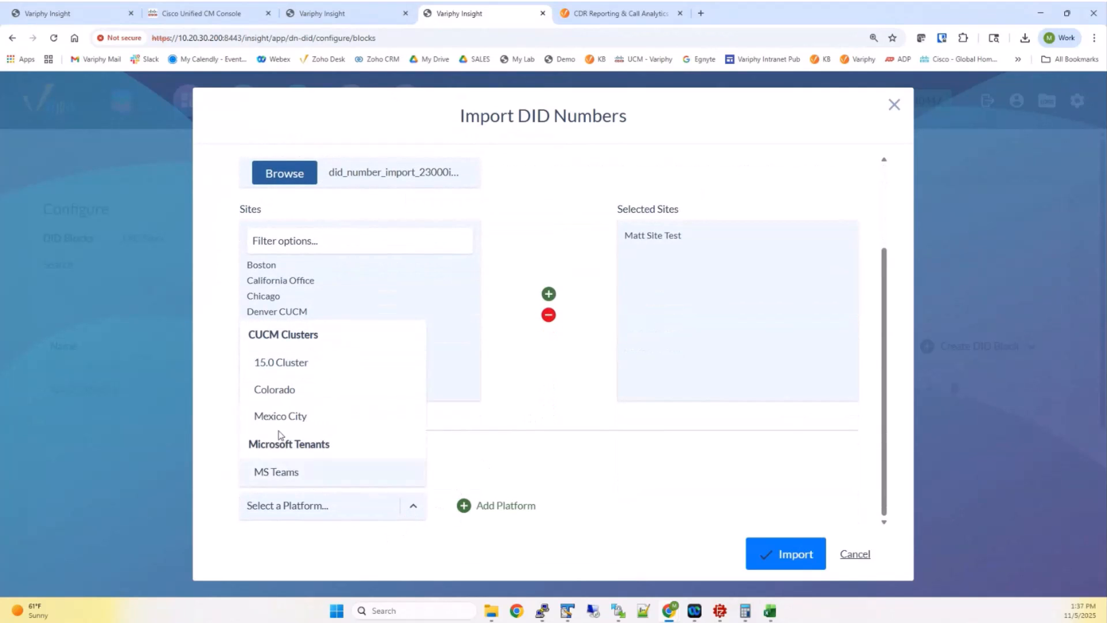
{"action": "left_click", "coordinate": [346, 416]}
{"action": "left_click", "coordinate": [461, 506]}
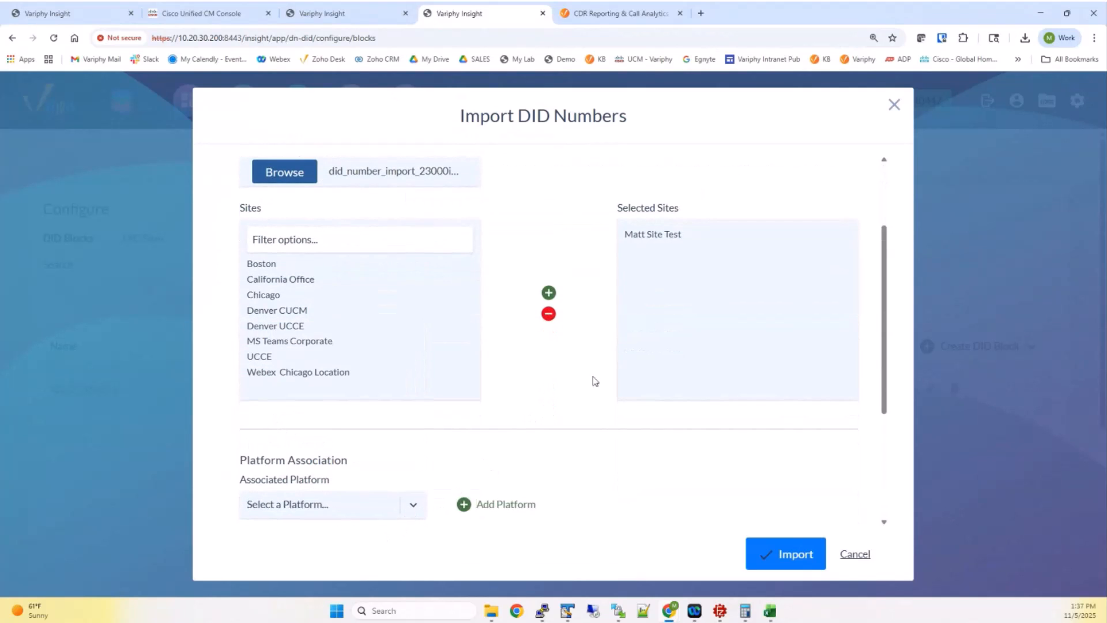
{"action": "scroll", "coordinate": [601, 372], "scroll_direction": "down", "scroll_amount": 3}
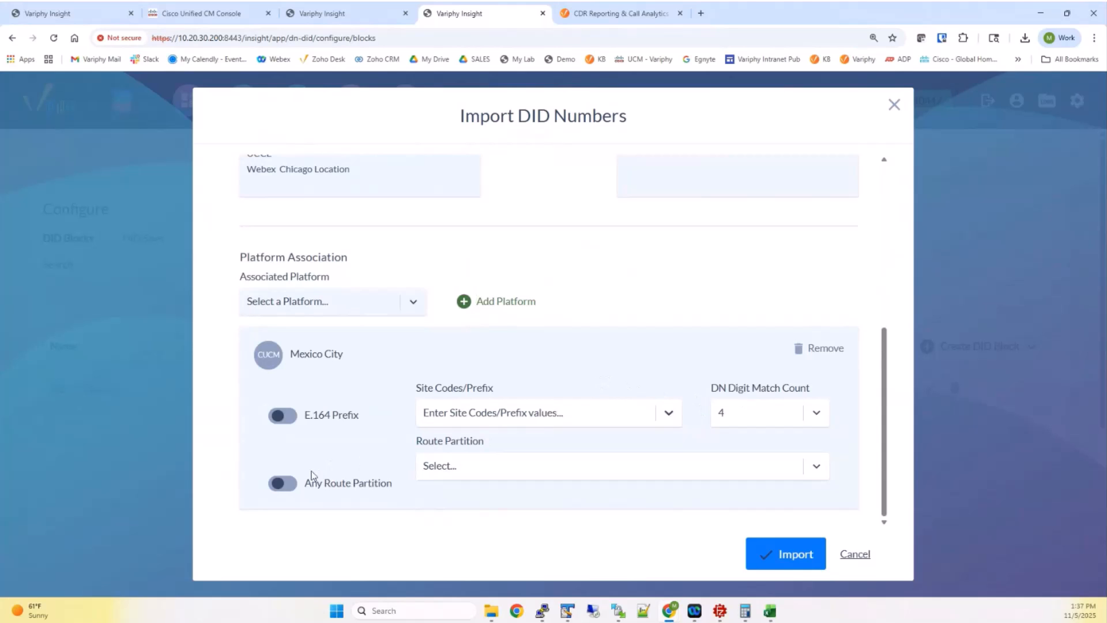
{"action": "left_click", "coordinate": [284, 485]}
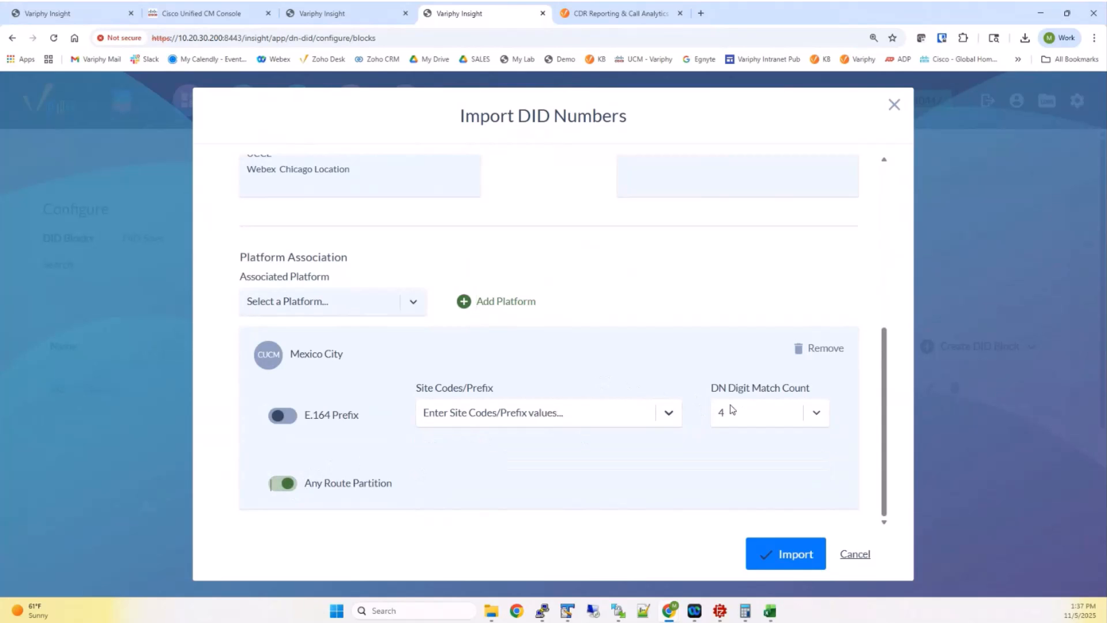
{"action": "left_click", "coordinate": [789, 556]}
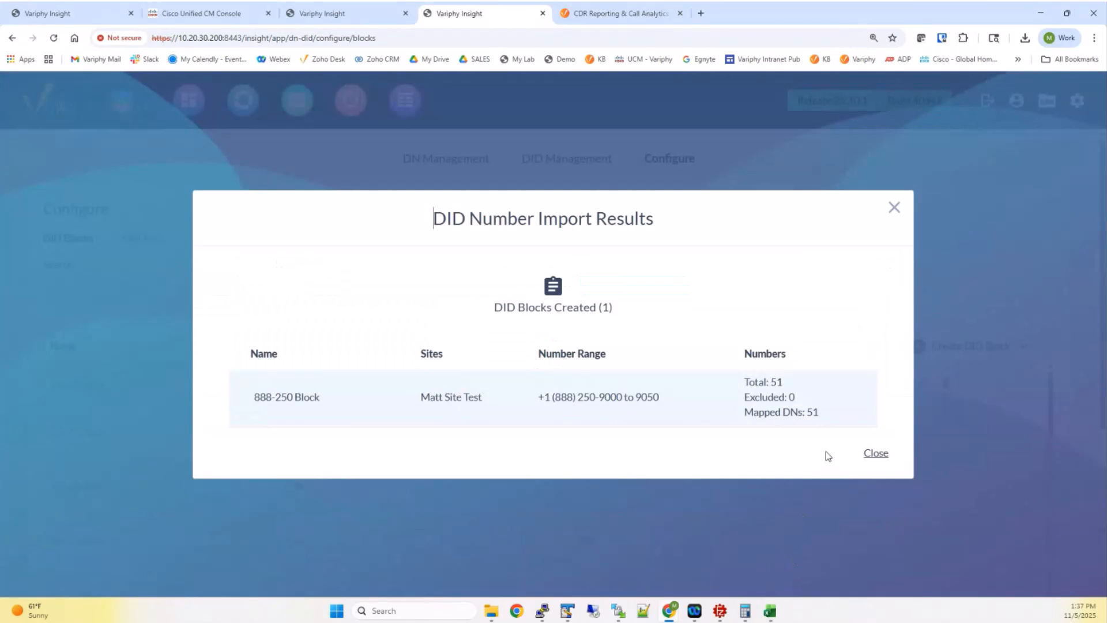
Dismiss the import results and filter the Configure block list to Matt Site Test
{"action": "left_click", "coordinate": [870, 453]}
{"action": "scroll", "coordinate": [481, 447], "scroll_direction": "down", "scroll_amount": 7}
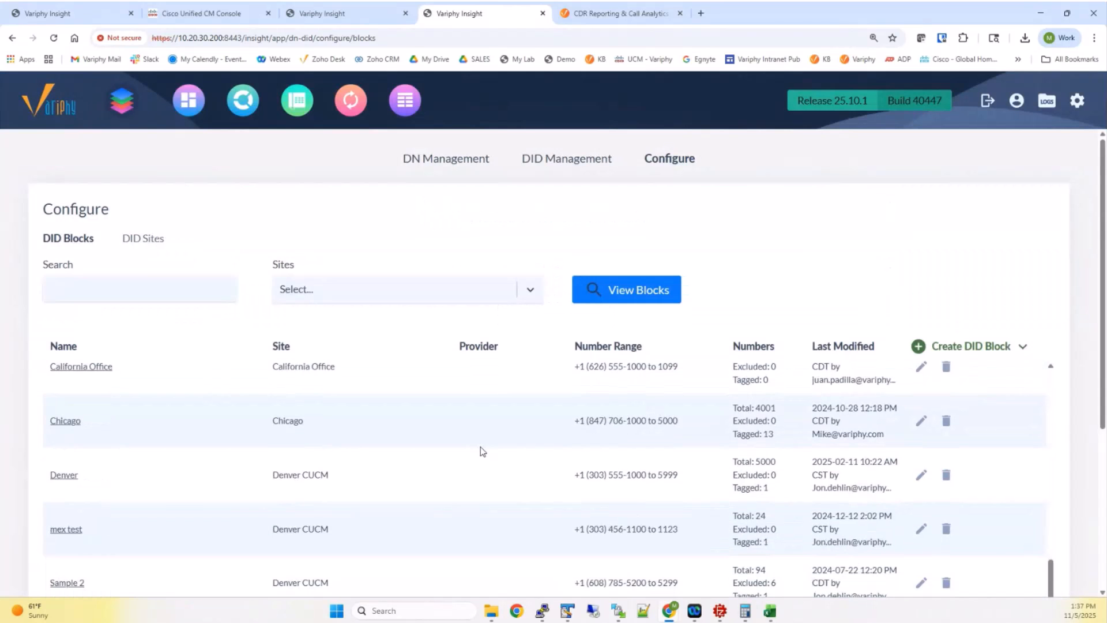
{"action": "scroll", "coordinate": [479, 448], "scroll_direction": "up", "scroll_amount": 3}
{"action": "left_click", "coordinate": [381, 297]}
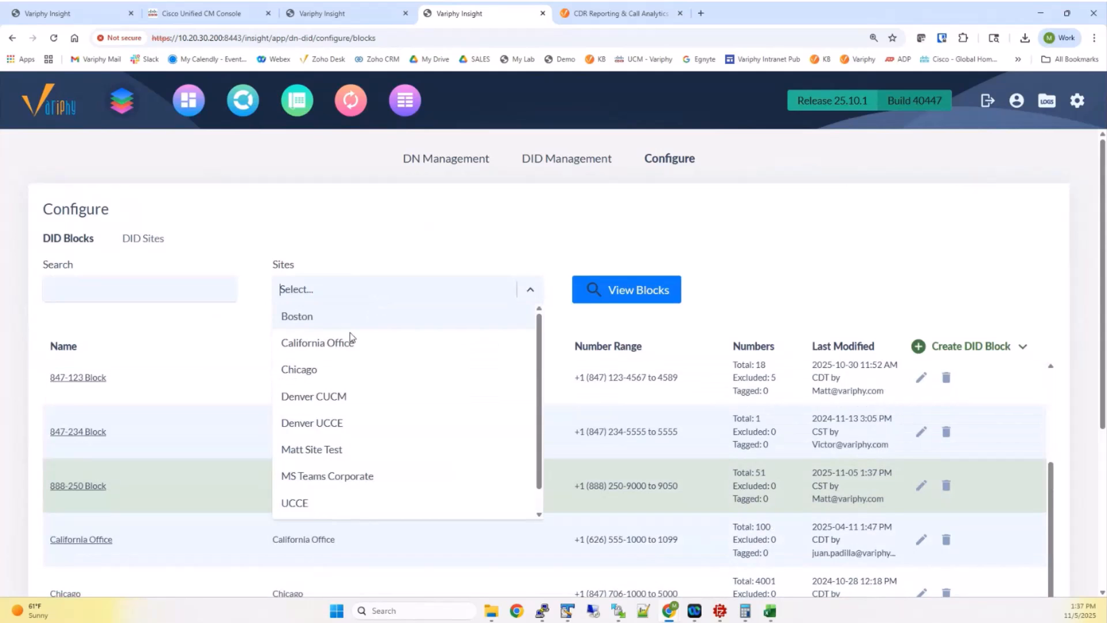
{"action": "left_click", "coordinate": [332, 444]}
{"action": "left_click", "coordinate": [602, 289]}
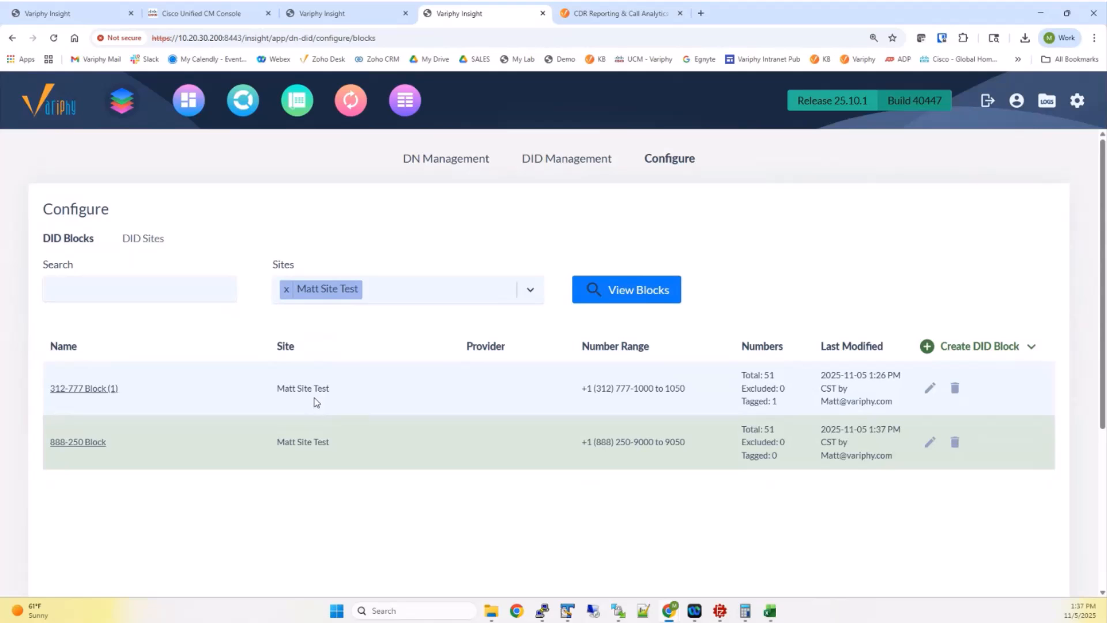
Search DID Management for the 888-250 Block numbers, then switch to the Cisco Unified CM console
{"action": "left_click", "coordinate": [538, 158]}
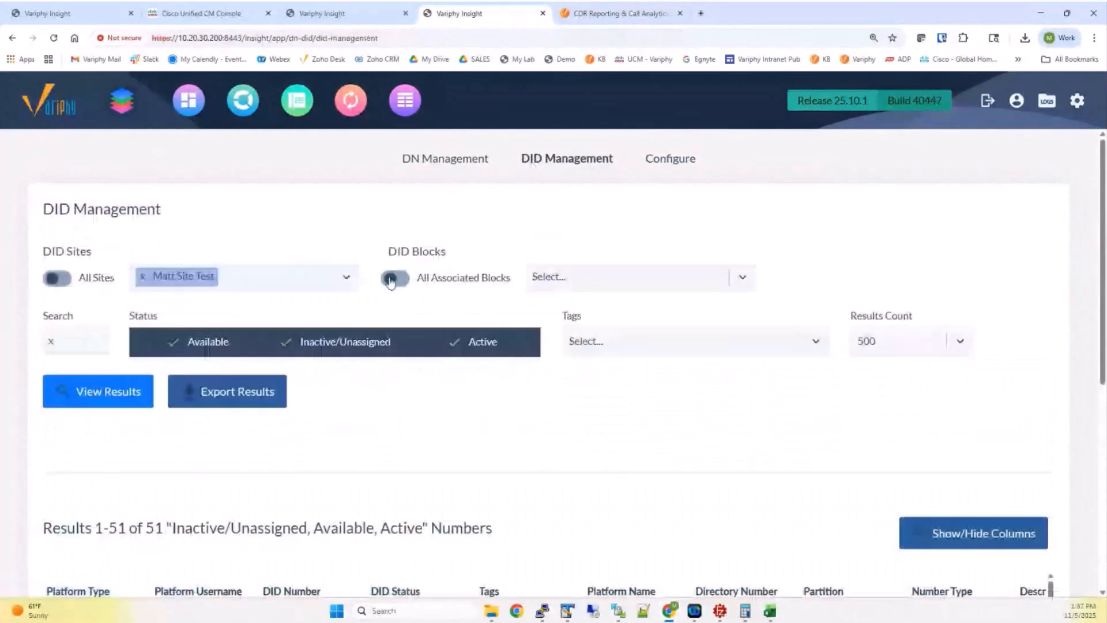
{"action": "left_click", "coordinate": [536, 277]}
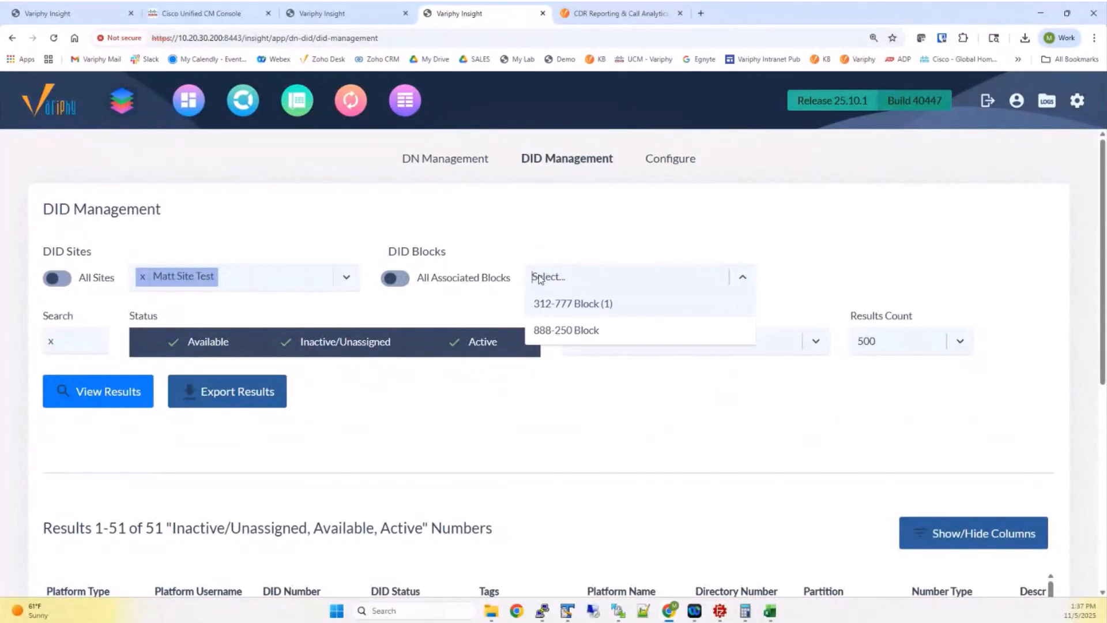
{"action": "left_click", "coordinate": [550, 329]}
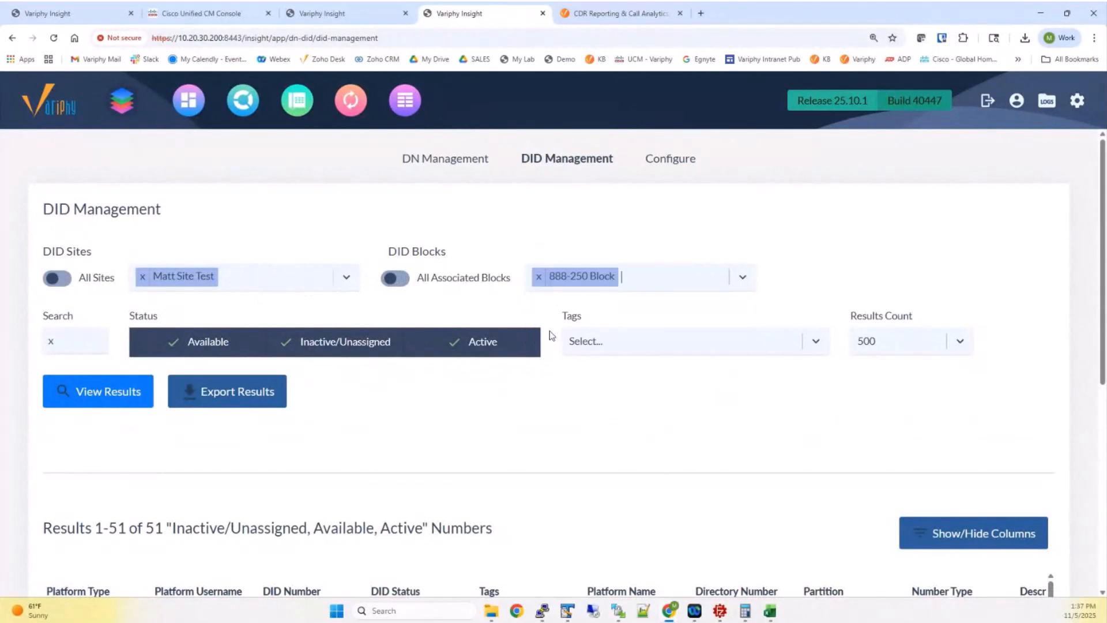
{"action": "left_click", "coordinate": [123, 392]}
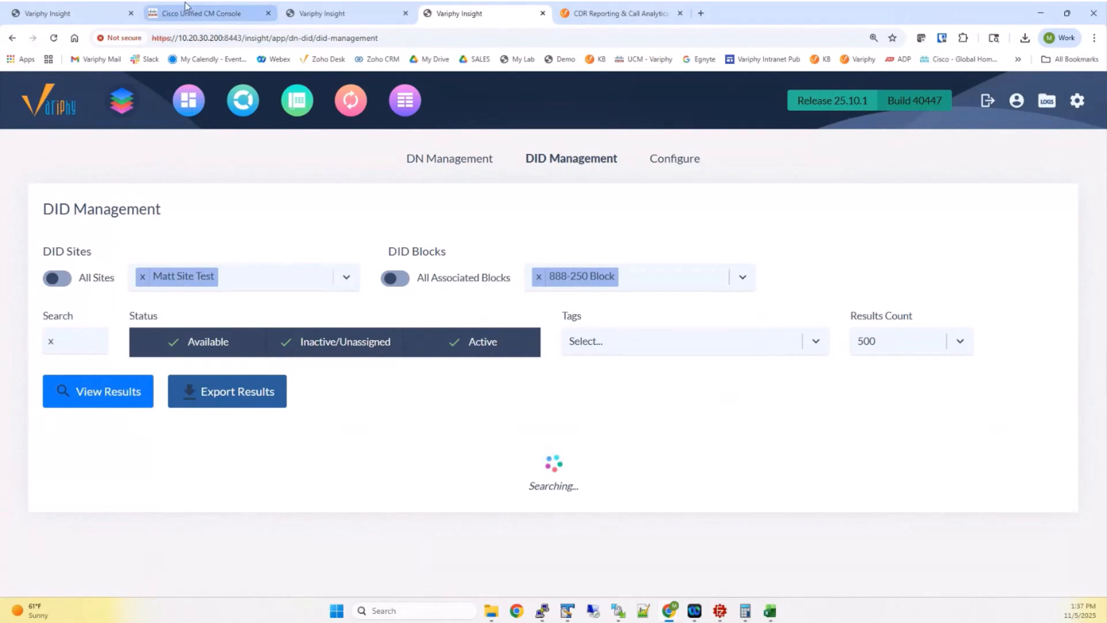
{"action": "left_click", "coordinate": [199, 14]}
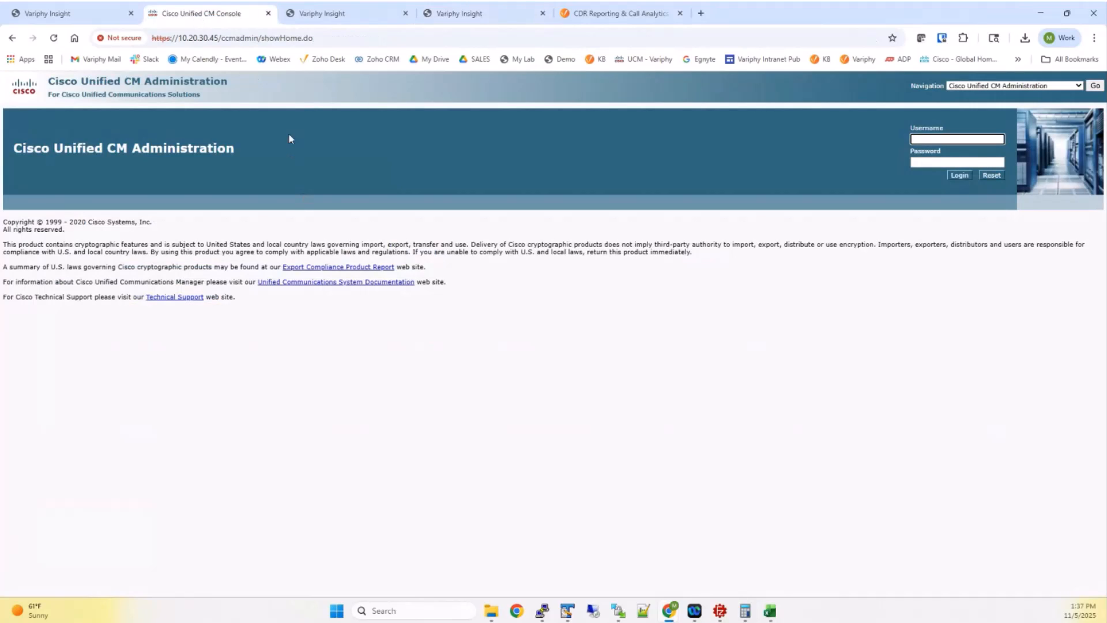
Return to Variphy Insight's DID Management to see the 51 results for the 888-250 Block
{"action": "left_click", "coordinate": [449, 13]}
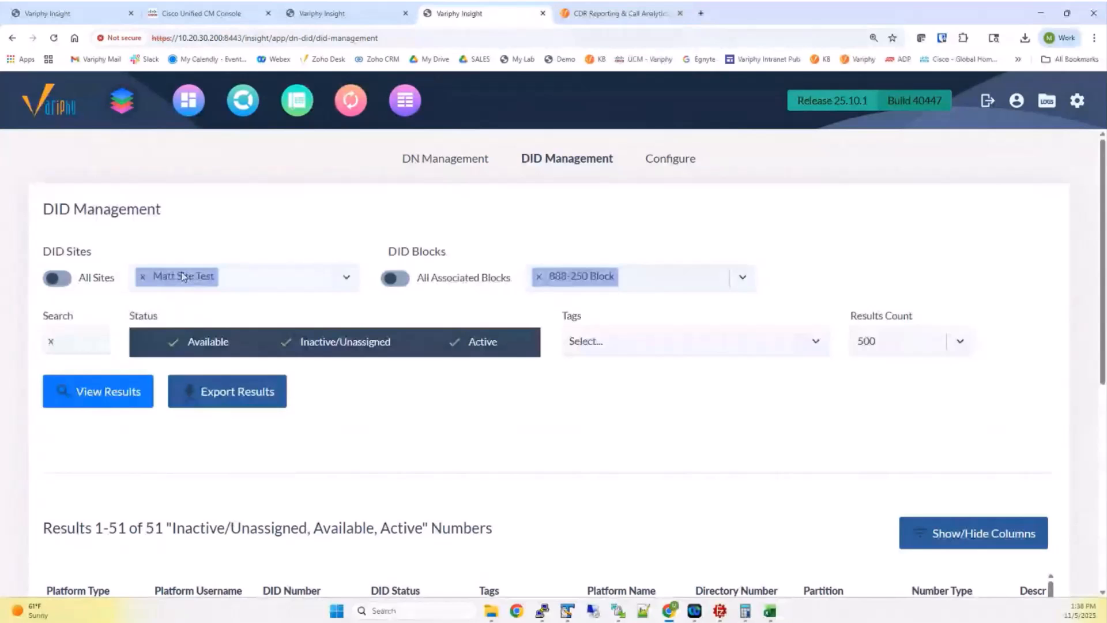
{"action": "scroll", "coordinate": [477, 440], "scroll_direction": "down", "scroll_amount": 2}
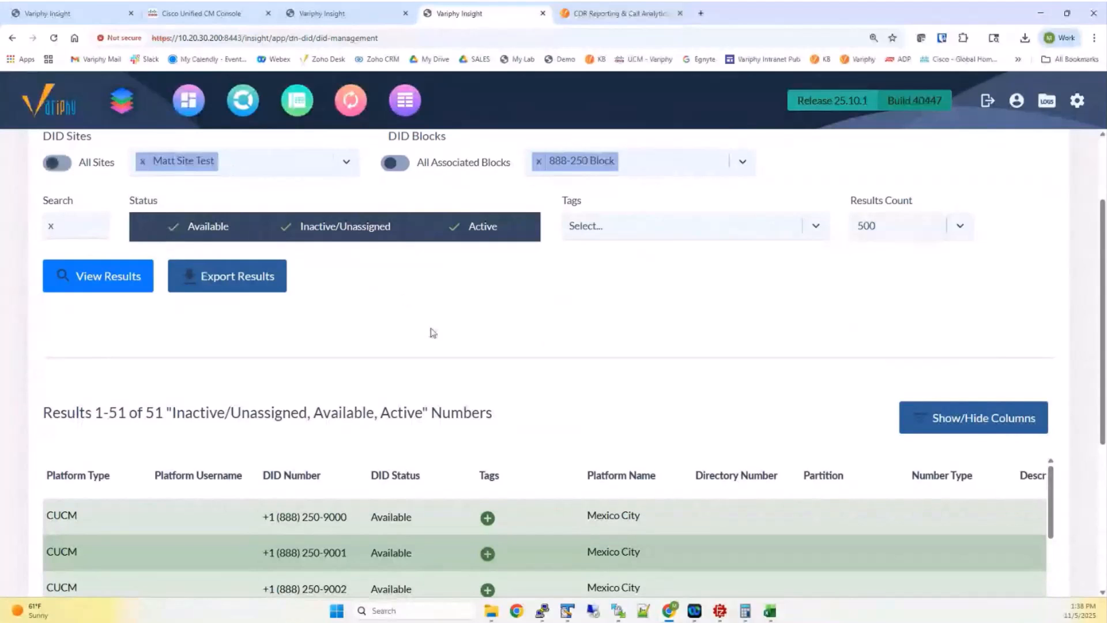
{"action": "scroll", "coordinate": [436, 331], "scroll_direction": "down", "scroll_amount": 4}
{"action": "scroll", "coordinate": [434, 330], "scroll_direction": "down", "scroll_amount": 15}
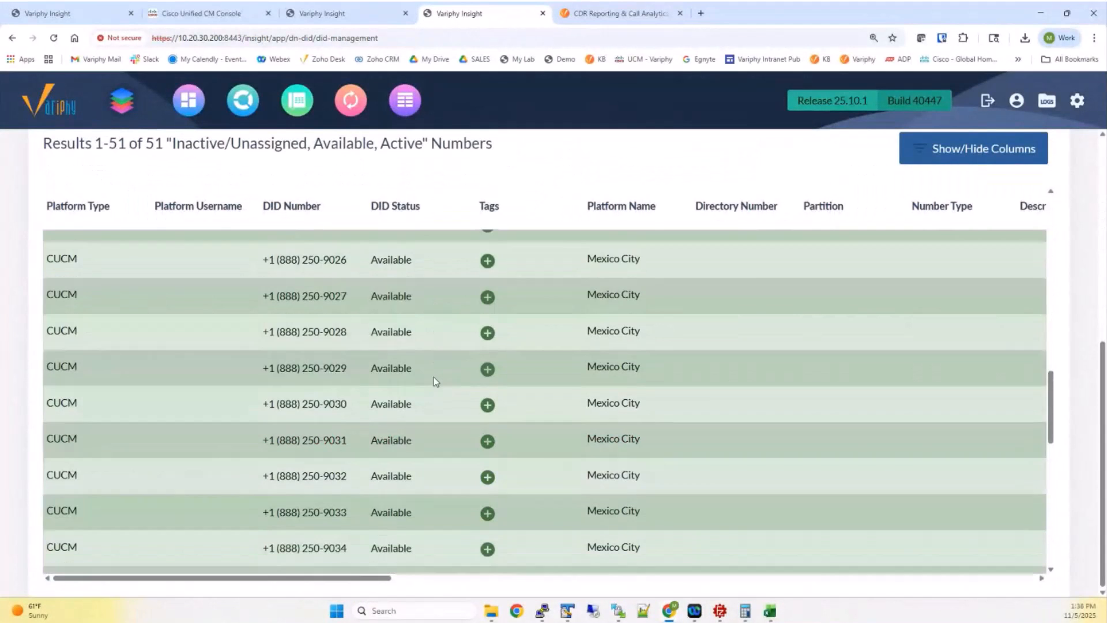
{"action": "scroll", "coordinate": [434, 375], "scroll_direction": "up", "scroll_amount": 3}
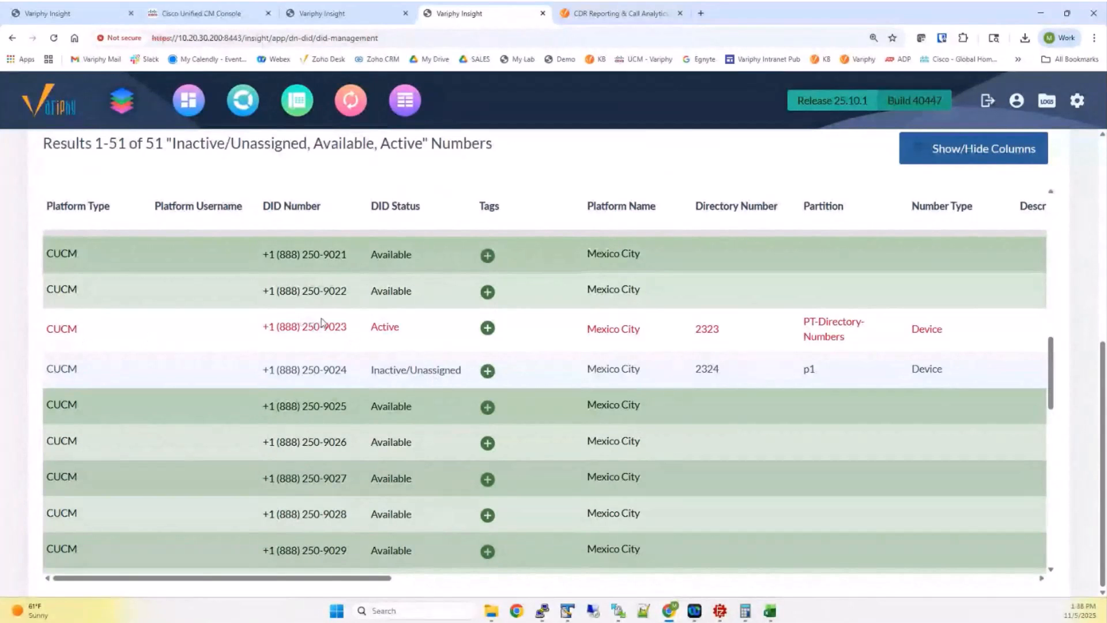
{"action": "left_click_drag", "start_coordinate": [330, 326], "coordinate": [346, 327]}
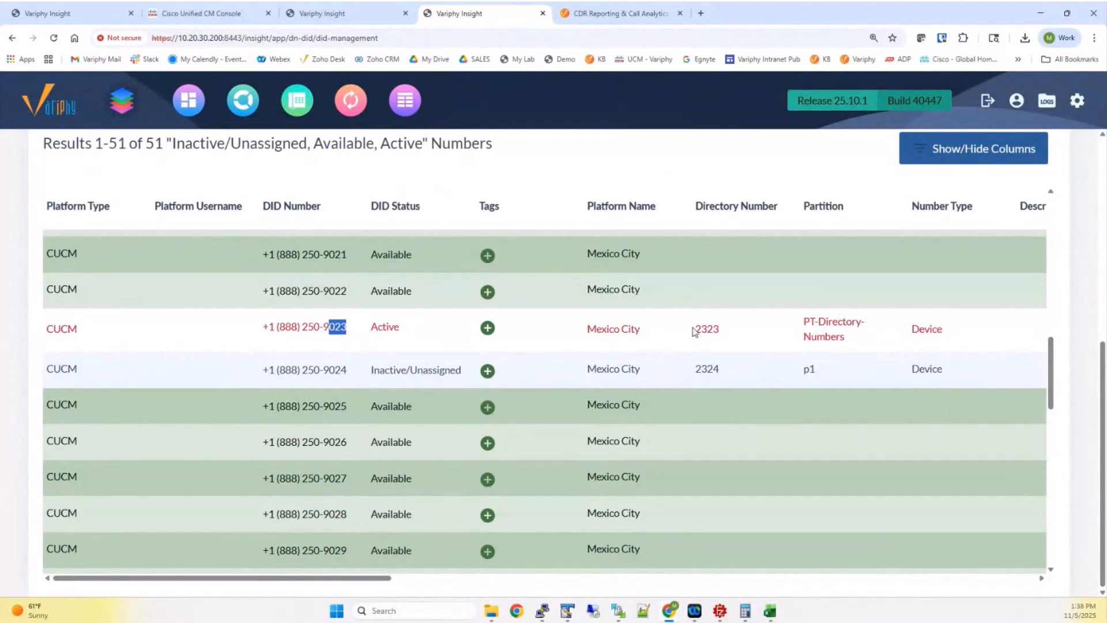
{"action": "left_click_drag", "start_coordinate": [695, 327], "coordinate": [717, 327]}
{"action": "left_click_drag", "start_coordinate": [1102, 351], "coordinate": [1073, 136]}
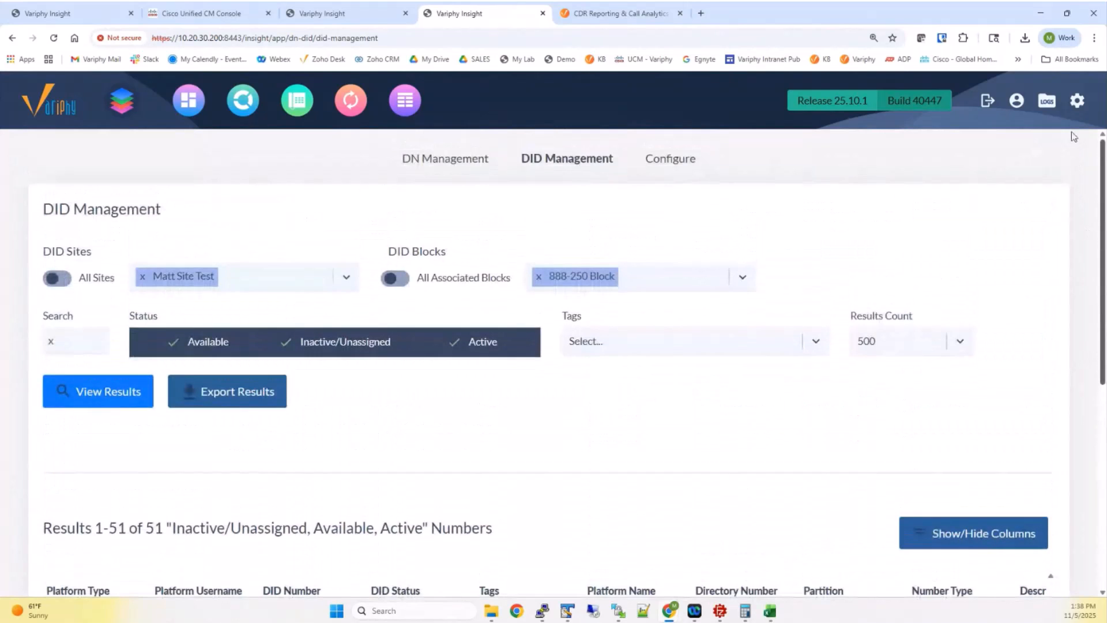
Open the 888-250 Block editor, move Matt Site Test out of and back into Selected Sites, and cancel
{"action": "left_click", "coordinate": [668, 163]}
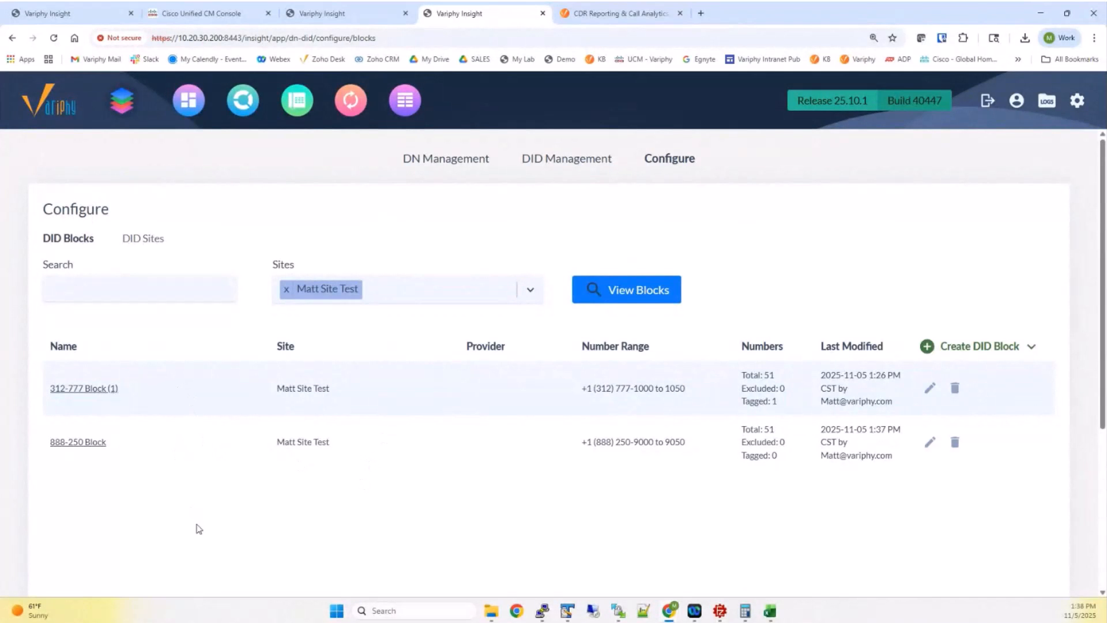
{"action": "left_click", "coordinate": [88, 444]}
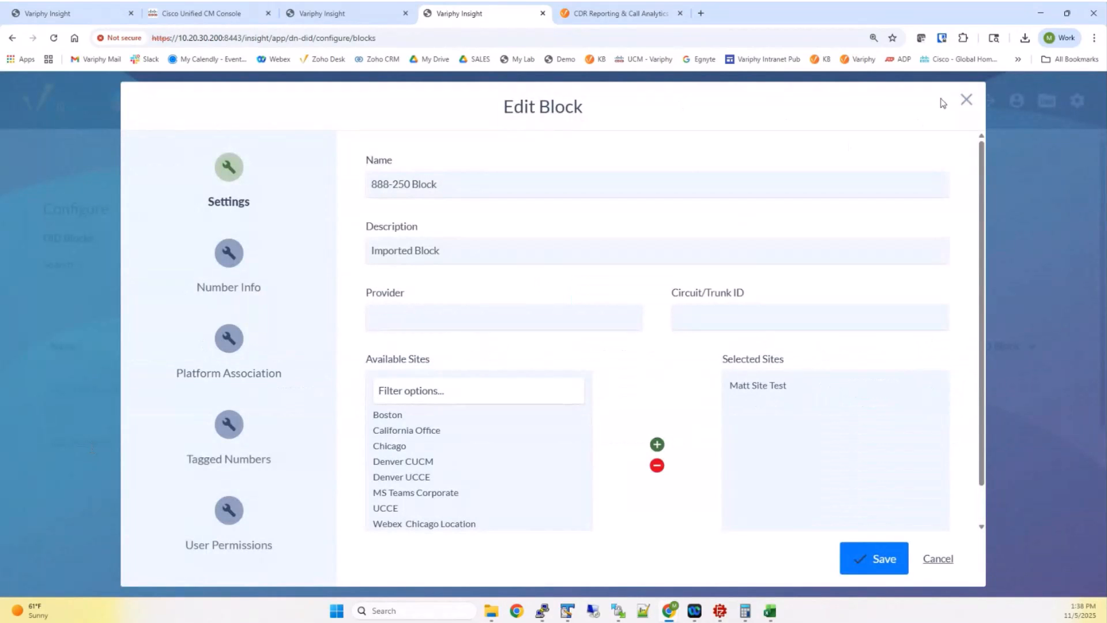
{"action": "left_click", "coordinate": [967, 99]}
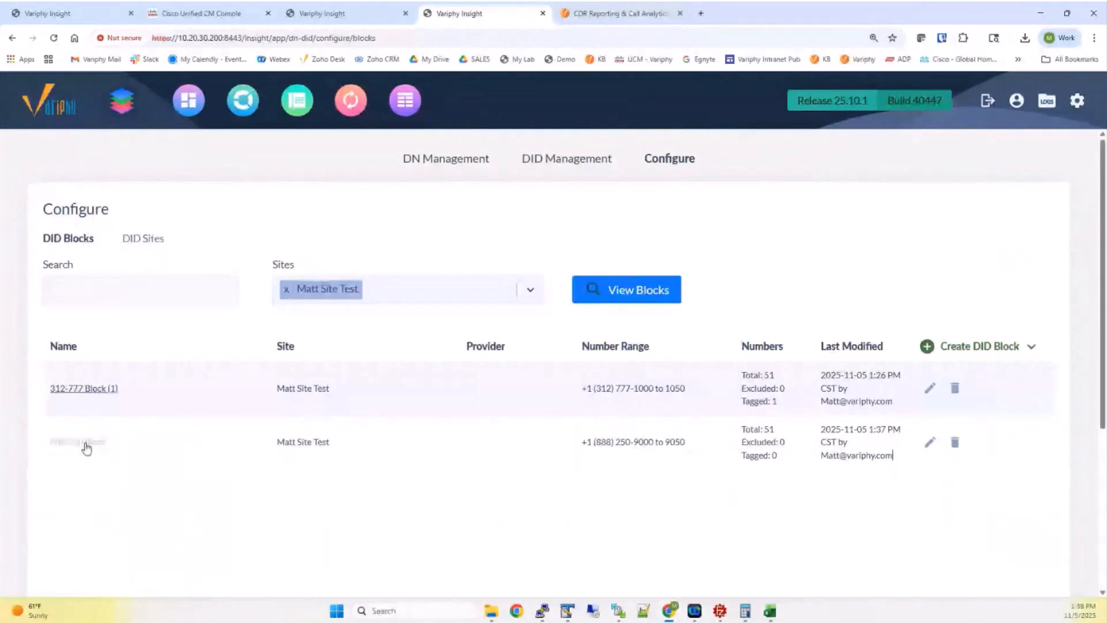
{"action": "left_click", "coordinate": [79, 449]}
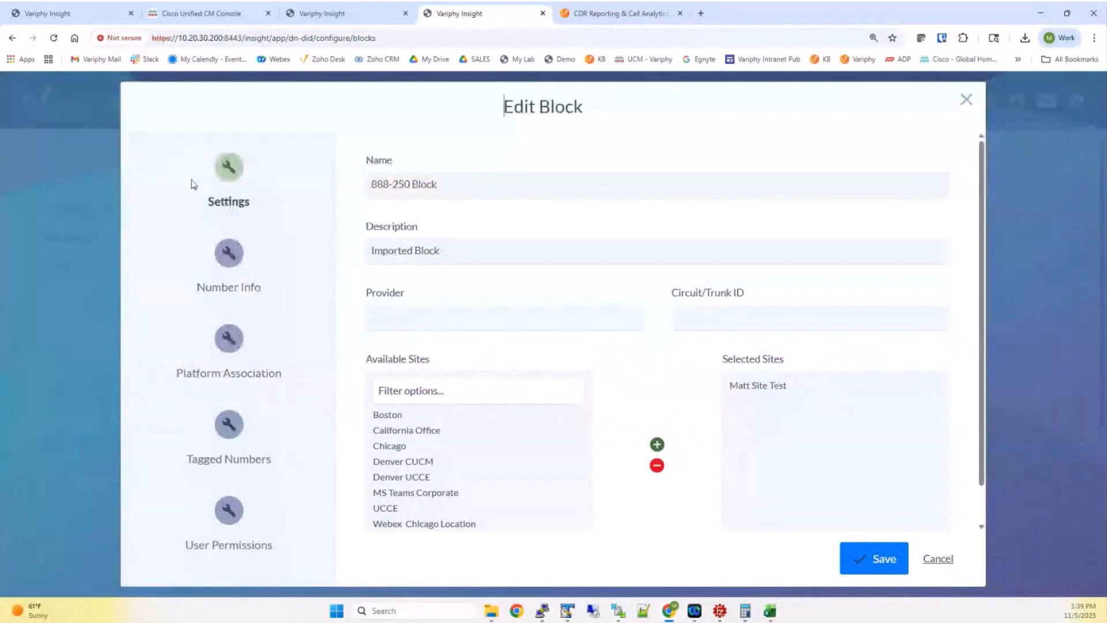
{"action": "double_click", "coordinate": [767, 385]}
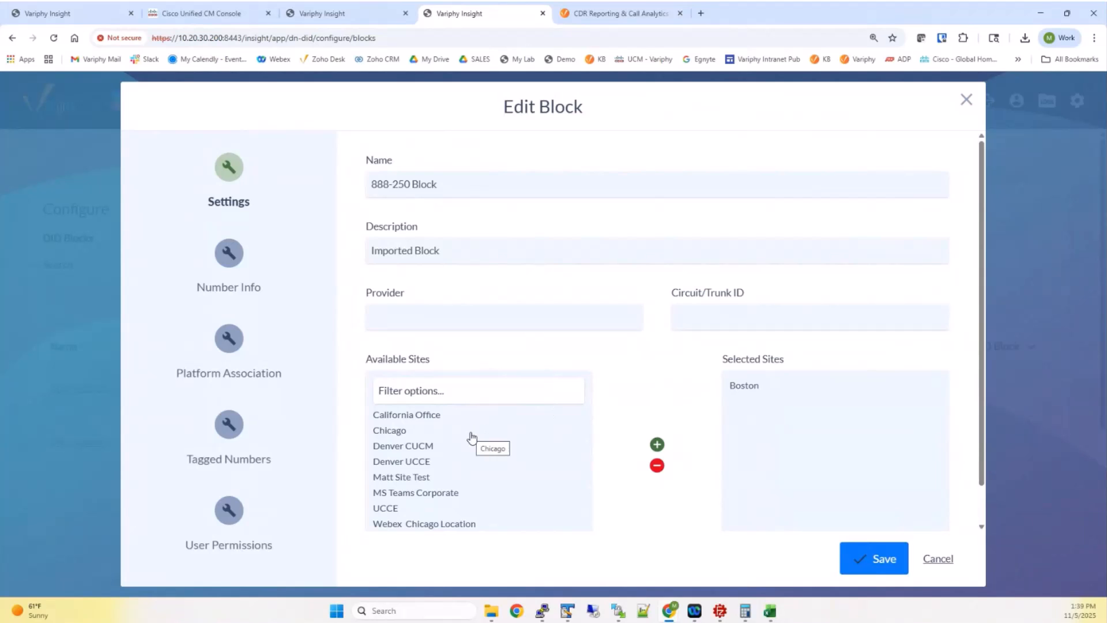
{"action": "double_click", "coordinate": [425, 477]}
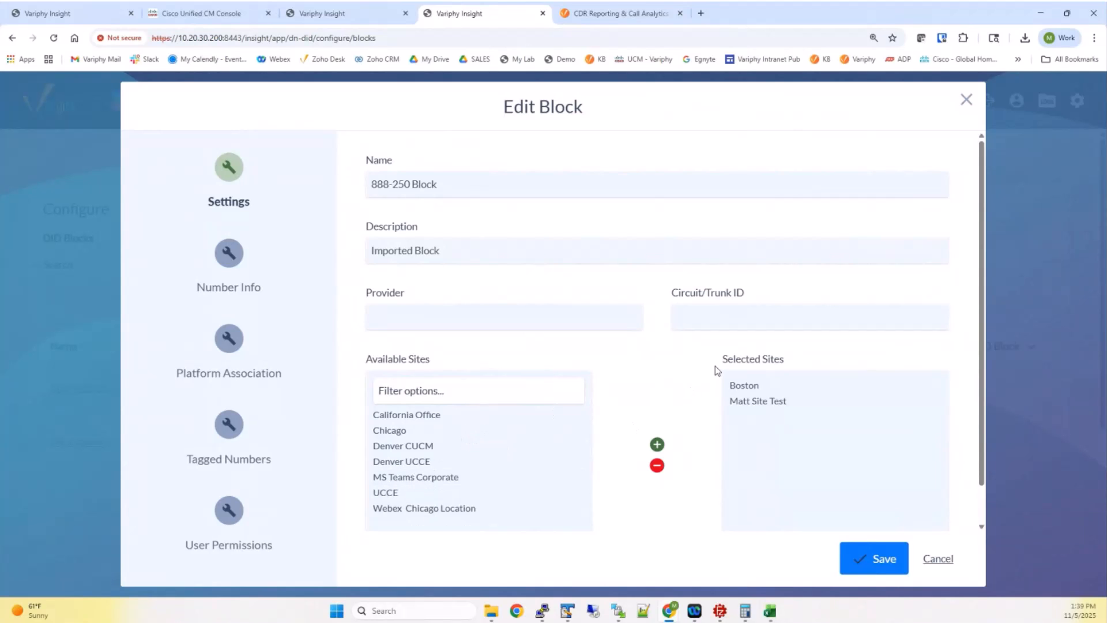
{"action": "left_click", "coordinate": [933, 560]}
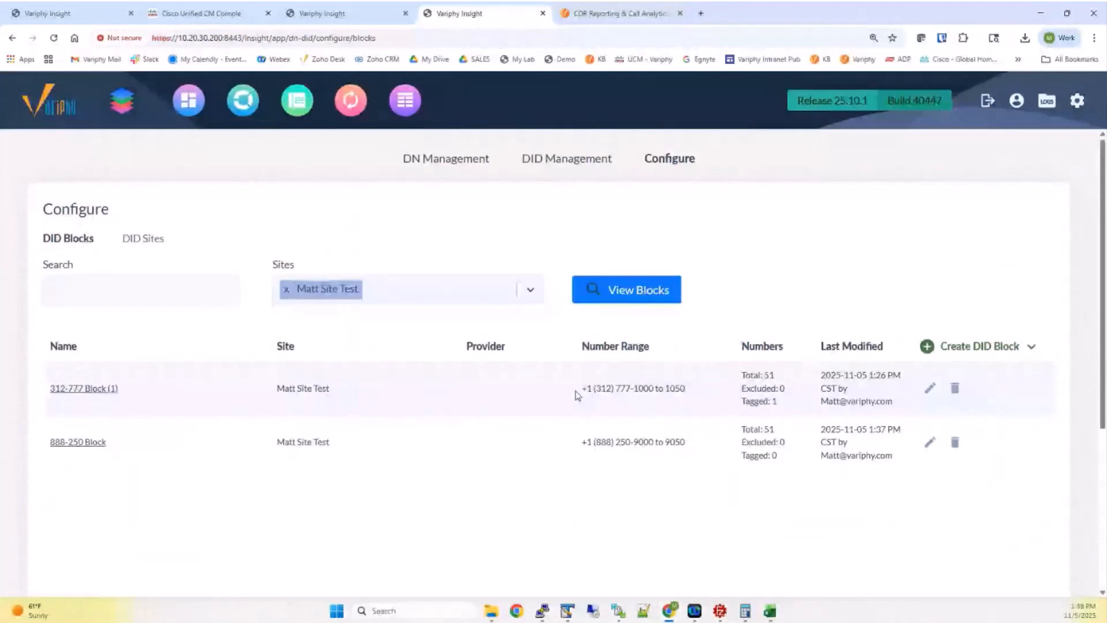
Try Boston and then Chicago as the DID Sites filter and look at Chicago's block options
{"action": "left_click", "coordinate": [554, 166]}
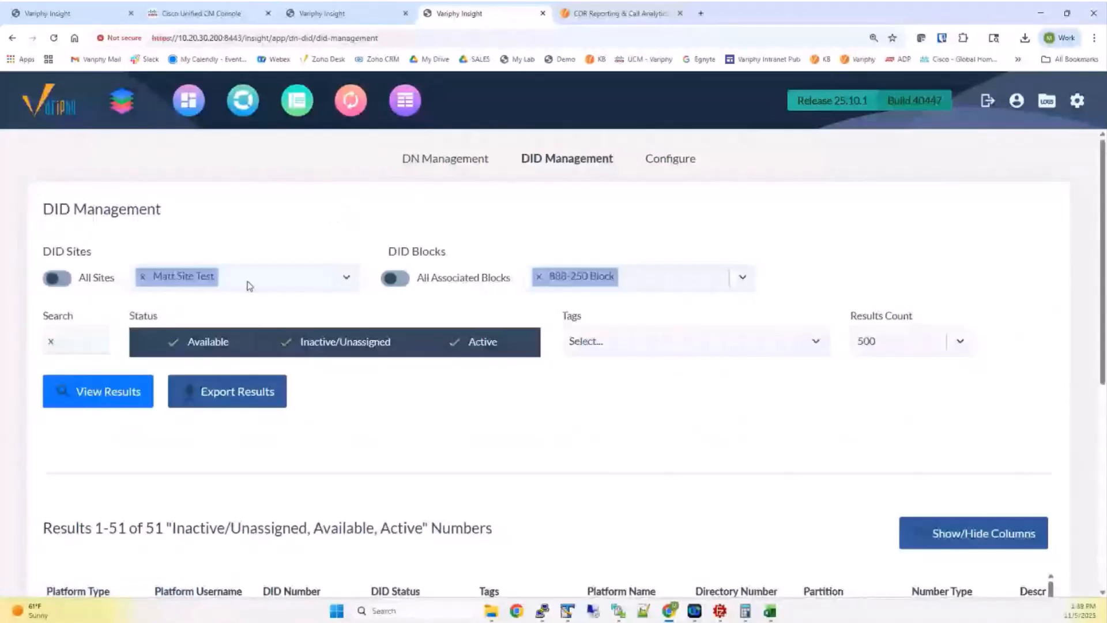
{"action": "left_click", "coordinate": [249, 286]}
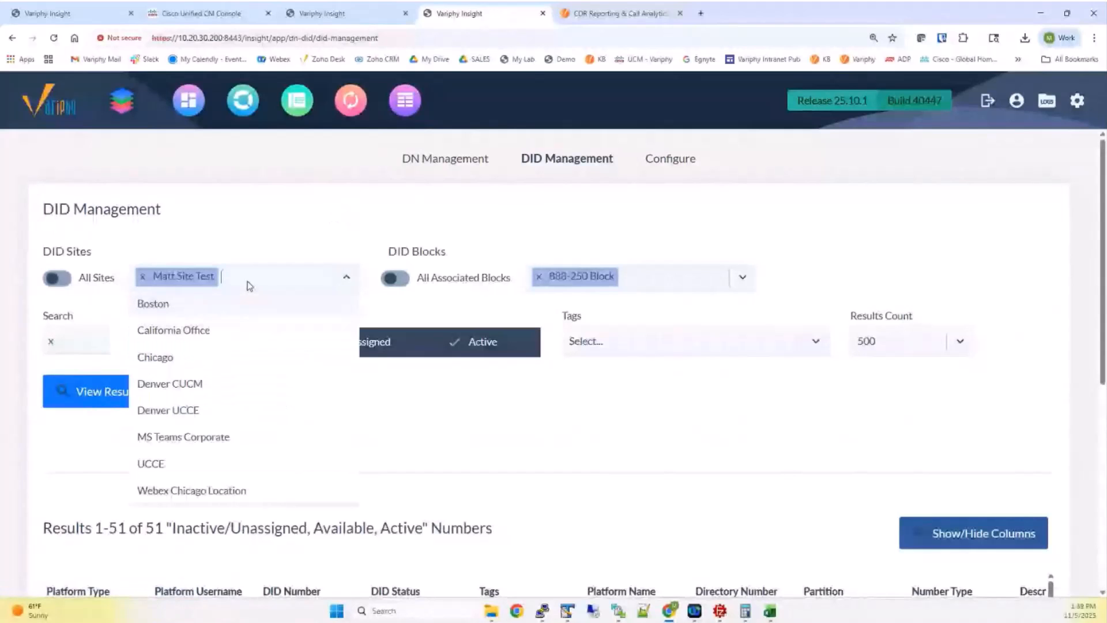
{"action": "left_click", "coordinate": [184, 307]}
{"action": "left_click", "coordinate": [142, 276]}
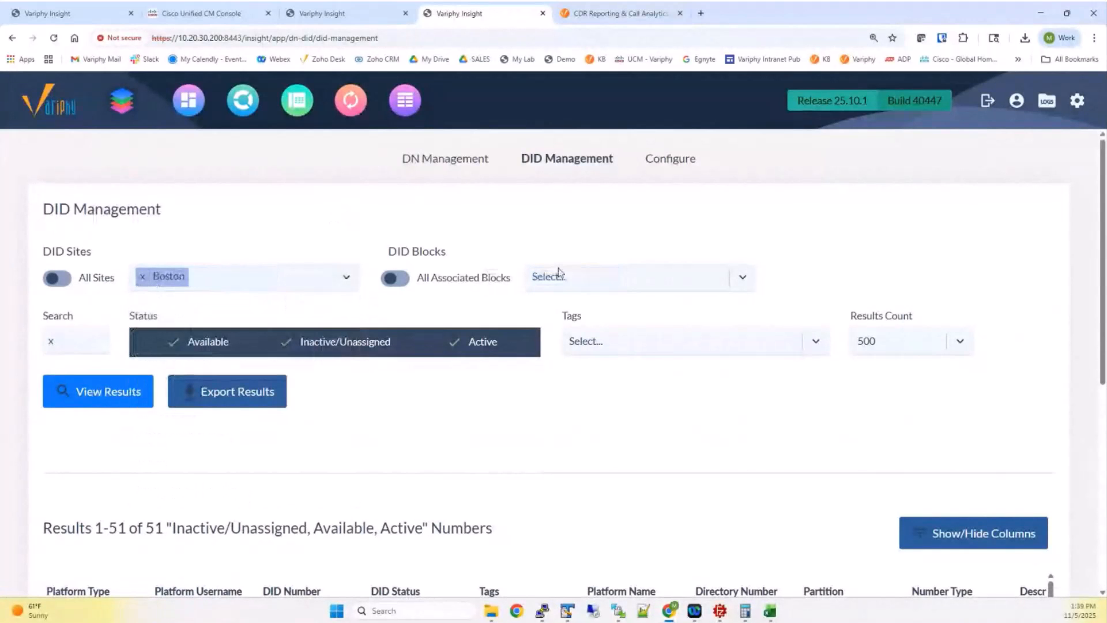
{"action": "left_click", "coordinate": [564, 287]}
{"action": "left_click", "coordinate": [249, 288]}
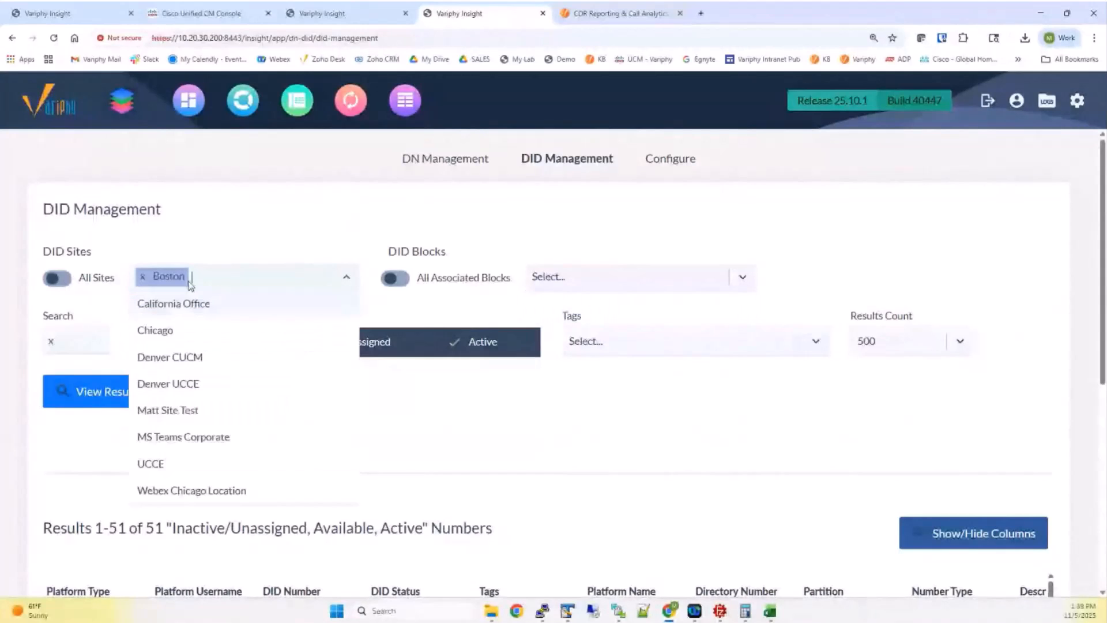
{"action": "left_click", "coordinate": [192, 331]}
{"action": "left_click", "coordinate": [140, 277]}
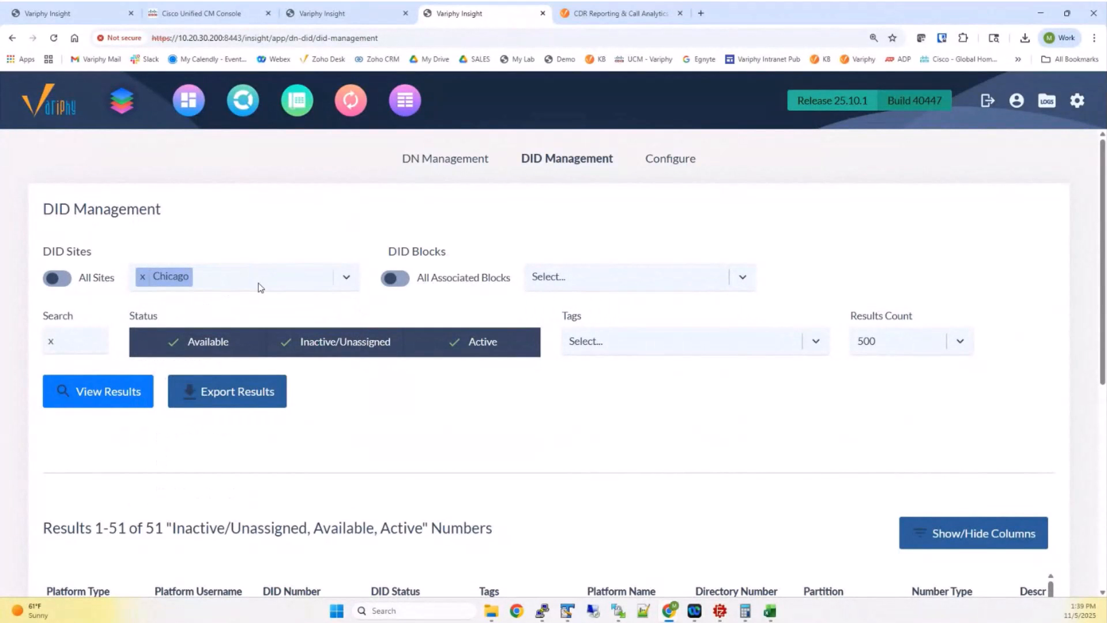
{"action": "left_click", "coordinate": [398, 279]}
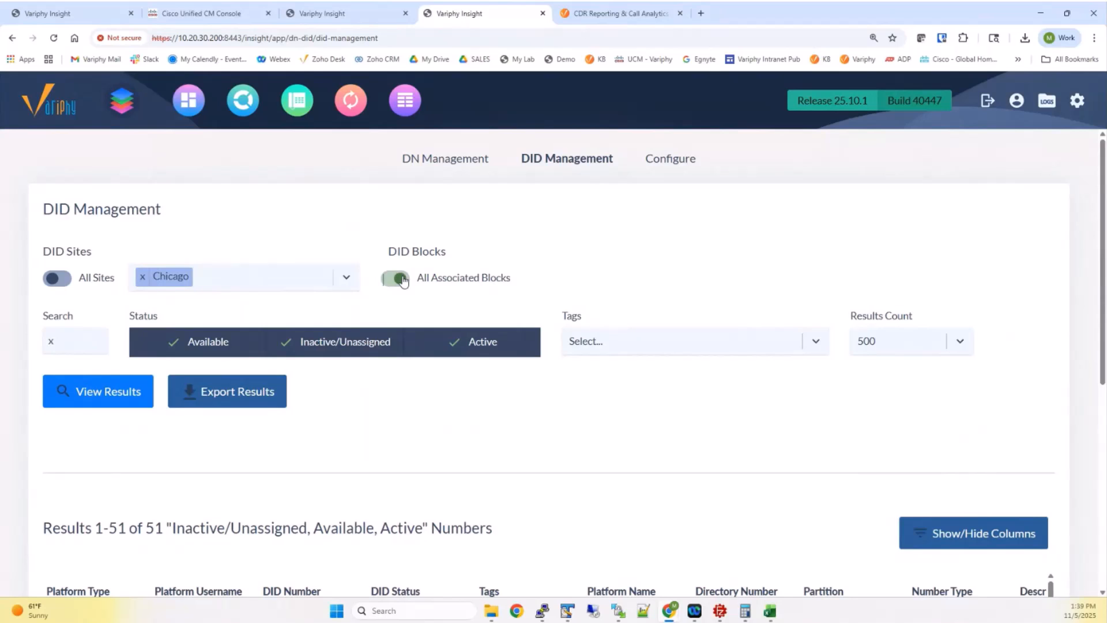
{"action": "left_click", "coordinate": [397, 279]}
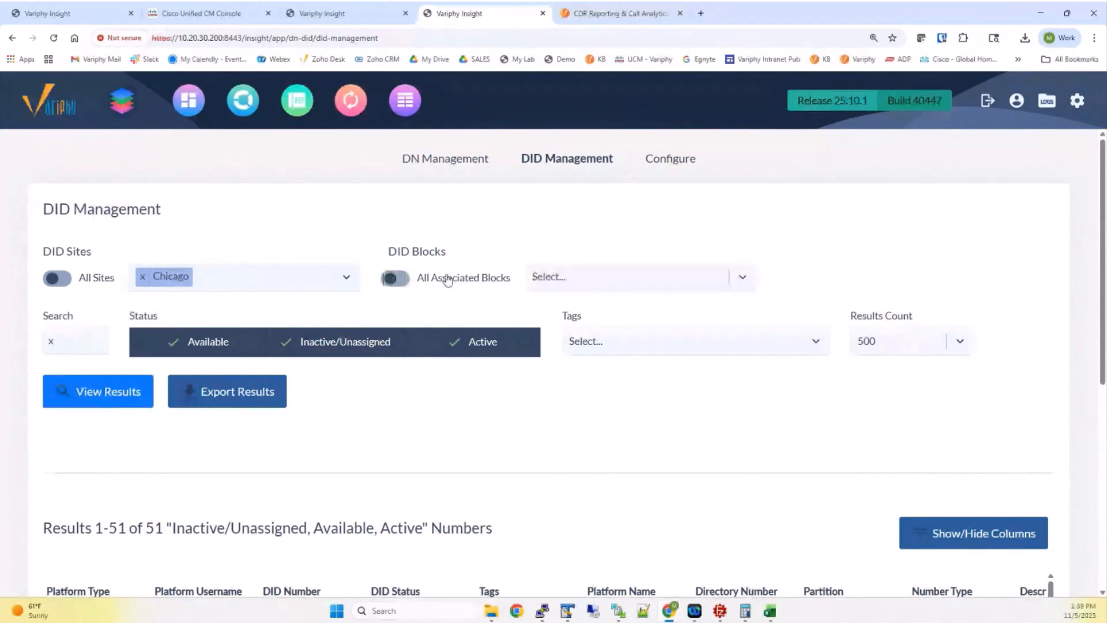
{"action": "left_click", "coordinate": [574, 277]}
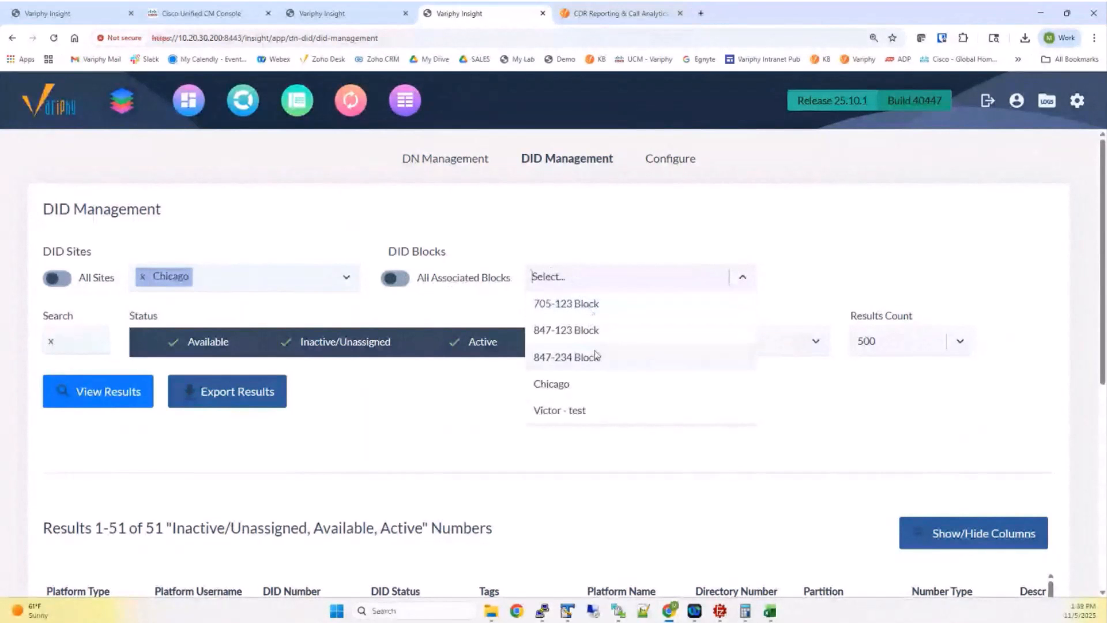
{"action": "left_click", "coordinate": [456, 222]}
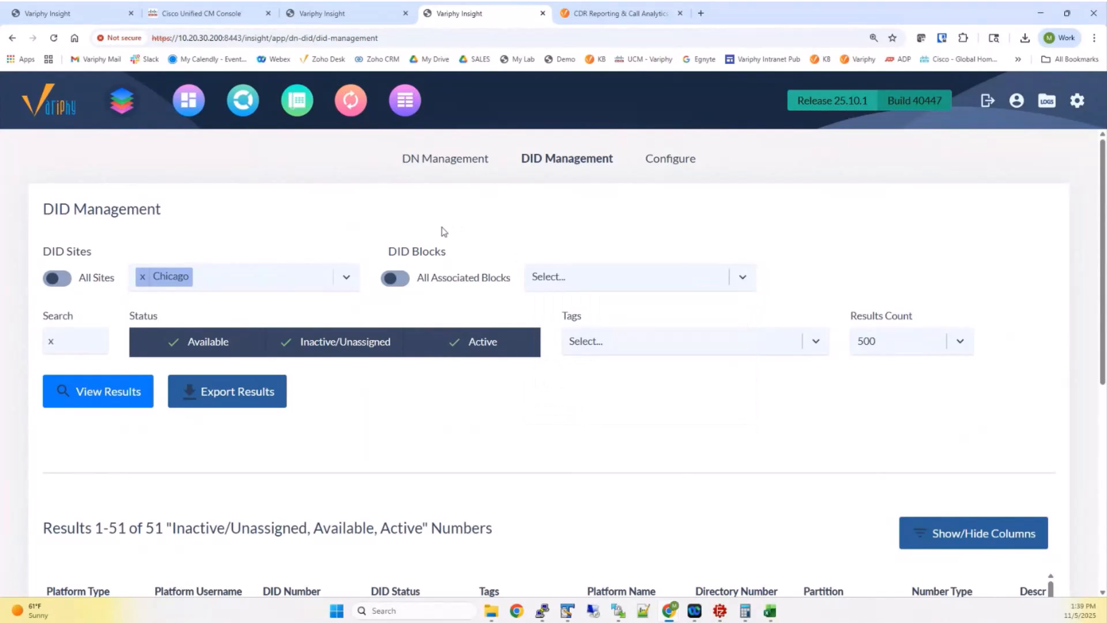
Switch the search to All Sites and All Associated Blocks, keeping x as the search text
{"action": "left_click", "coordinate": [58, 279]}
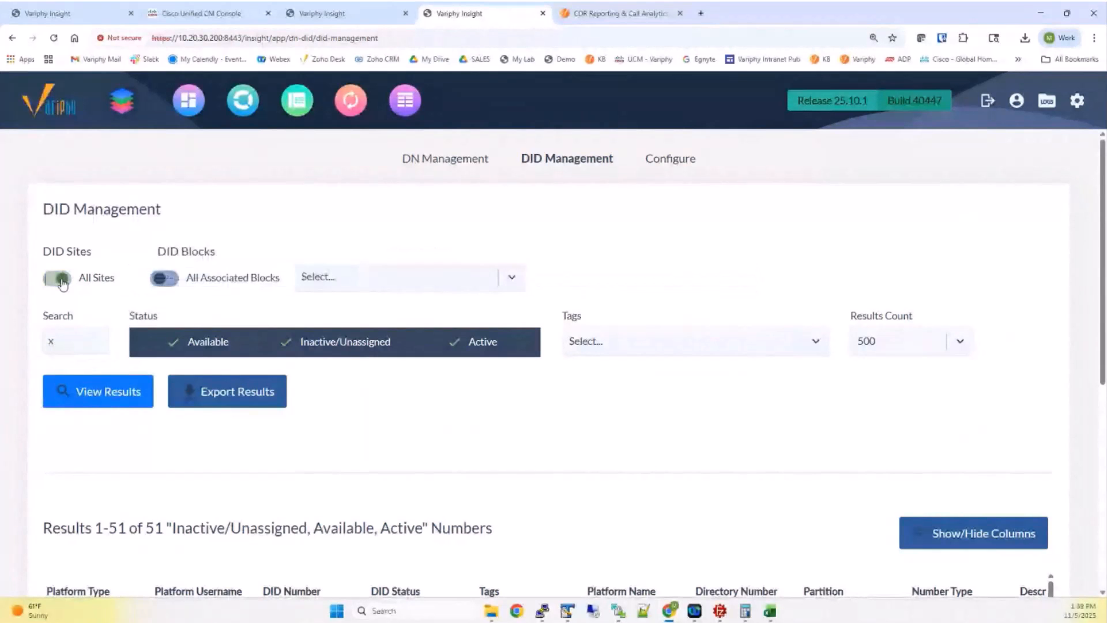
{"action": "left_click", "coordinate": [165, 279]}
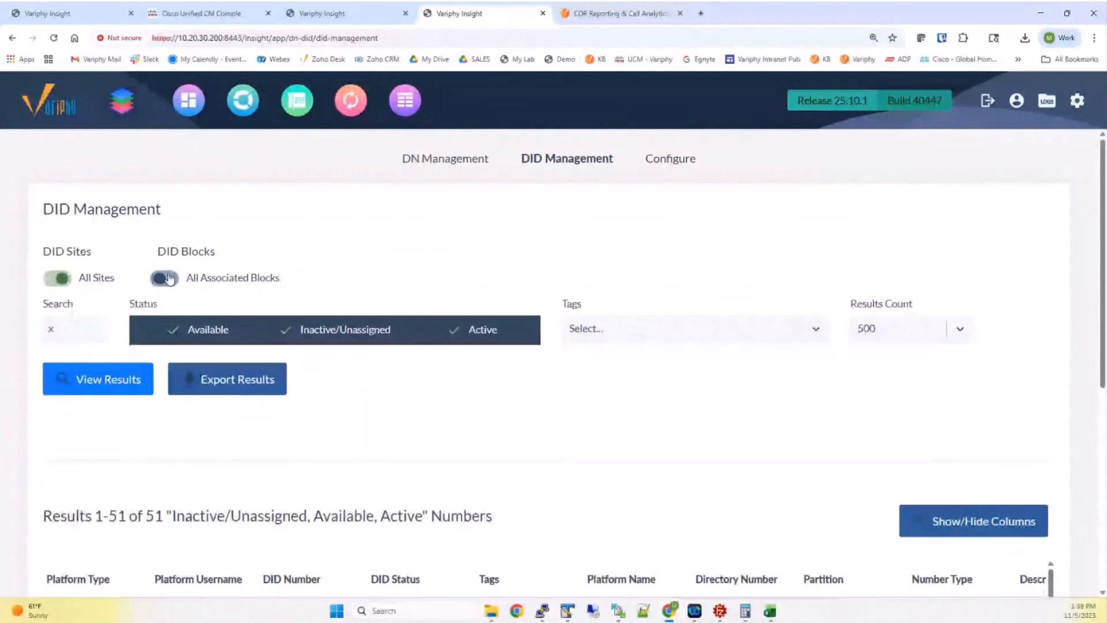
{"action": "left_click_drag", "start_coordinate": [85, 325], "coordinate": [42, 323]}
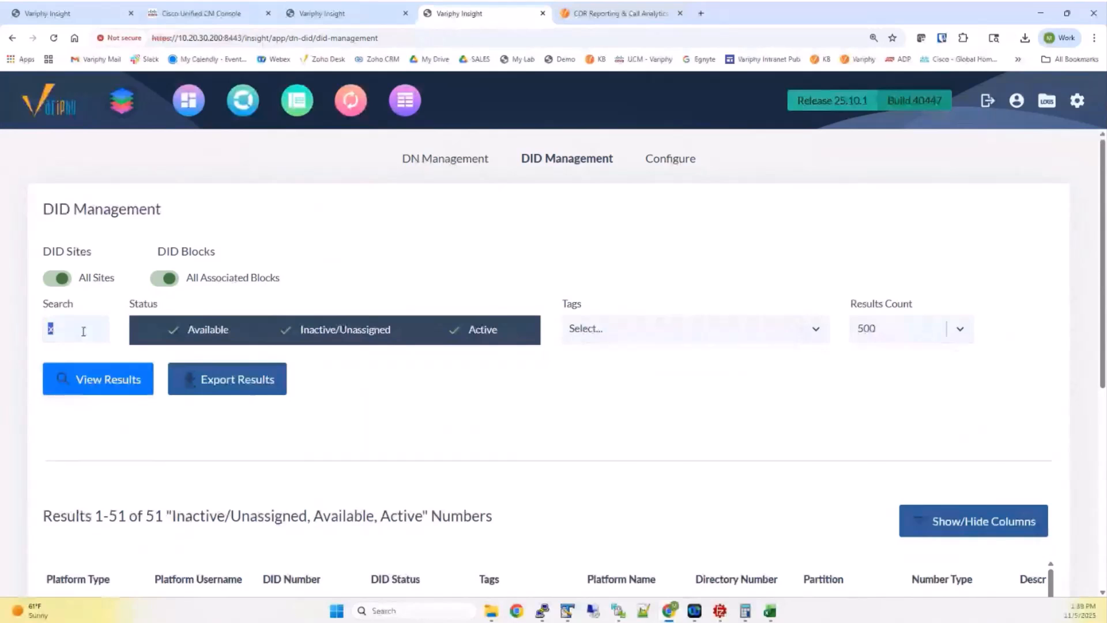
{"action": "left_click_drag", "start_coordinate": [186, 277], "coordinate": [280, 286]}
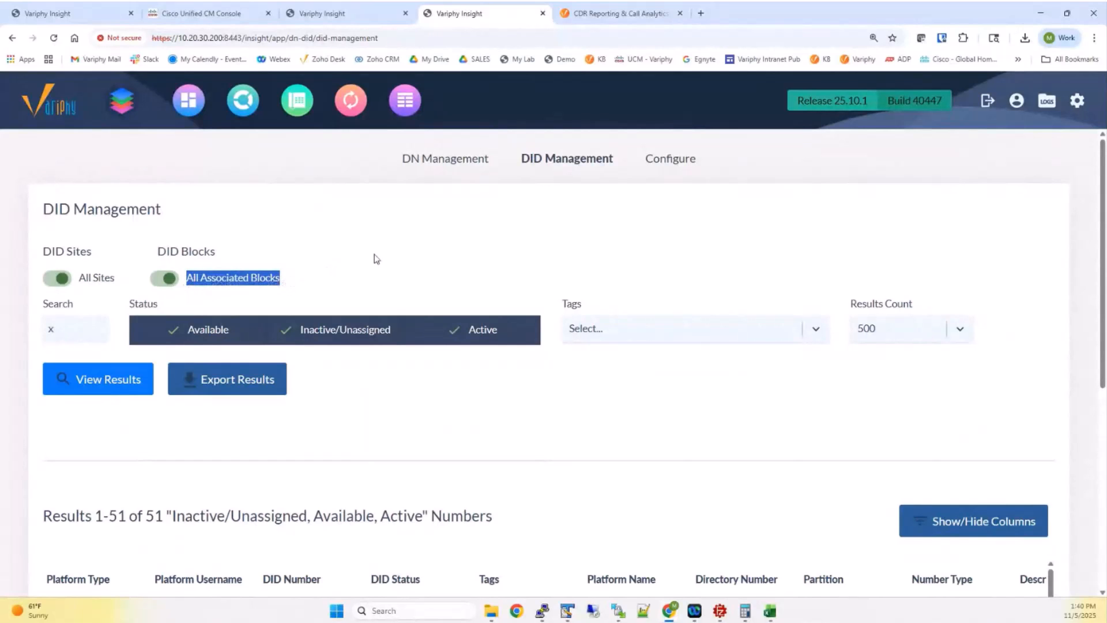
{"action": "scroll", "coordinate": [375, 257], "scroll_direction": "down", "scroll_amount": 1}
{"action": "scroll", "coordinate": [199, 313], "scroll_direction": "down", "scroll_amount": 3}
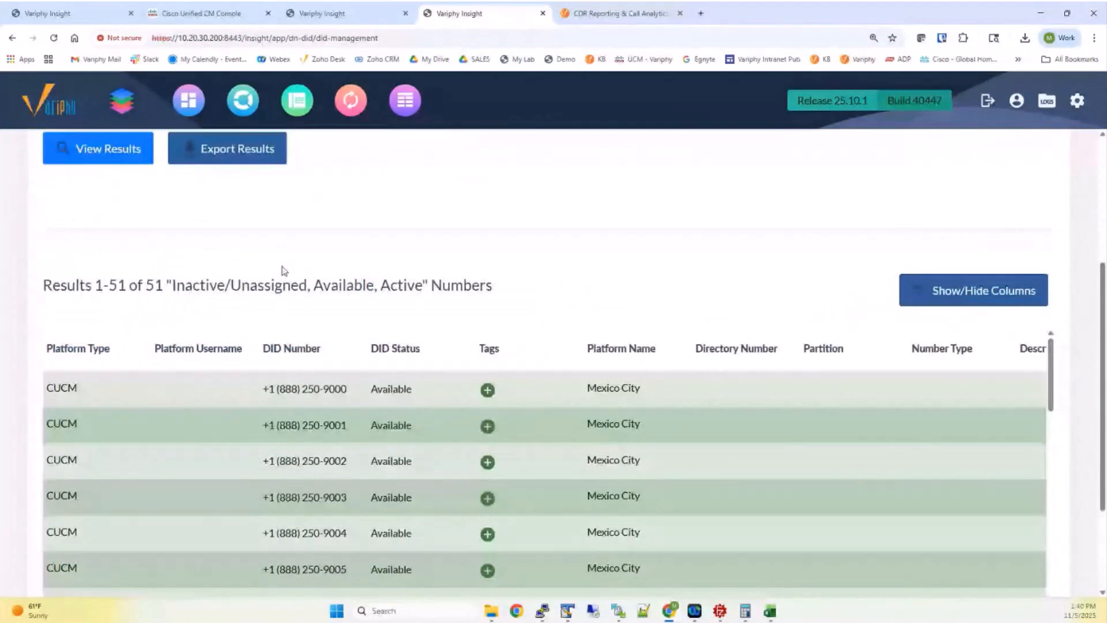
{"action": "scroll", "coordinate": [284, 271], "scroll_direction": "up", "scroll_amount": 1}
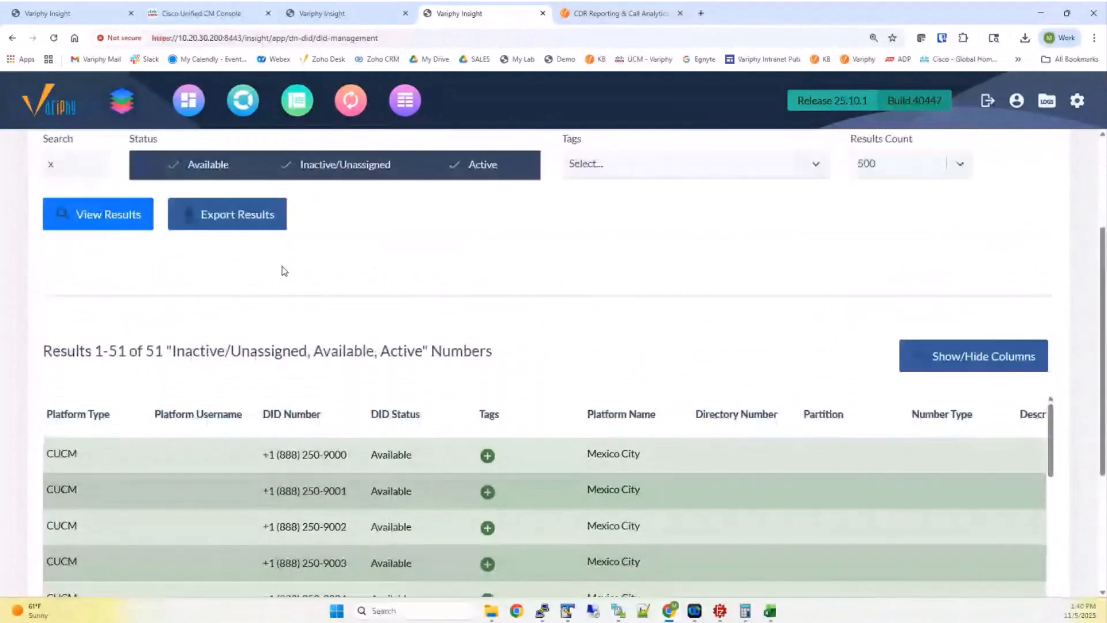
{"action": "scroll", "coordinate": [284, 271], "scroll_direction": "up", "scroll_amount": 3}
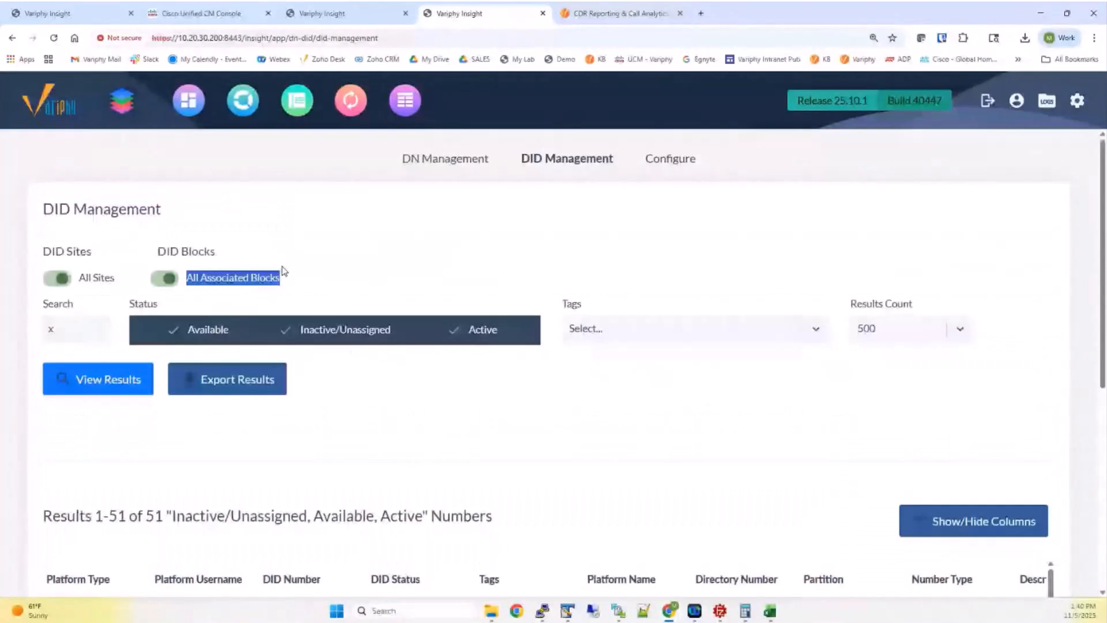
Select the Connor Line tag filter, then clear it again
{"action": "left_click", "coordinate": [595, 329]}
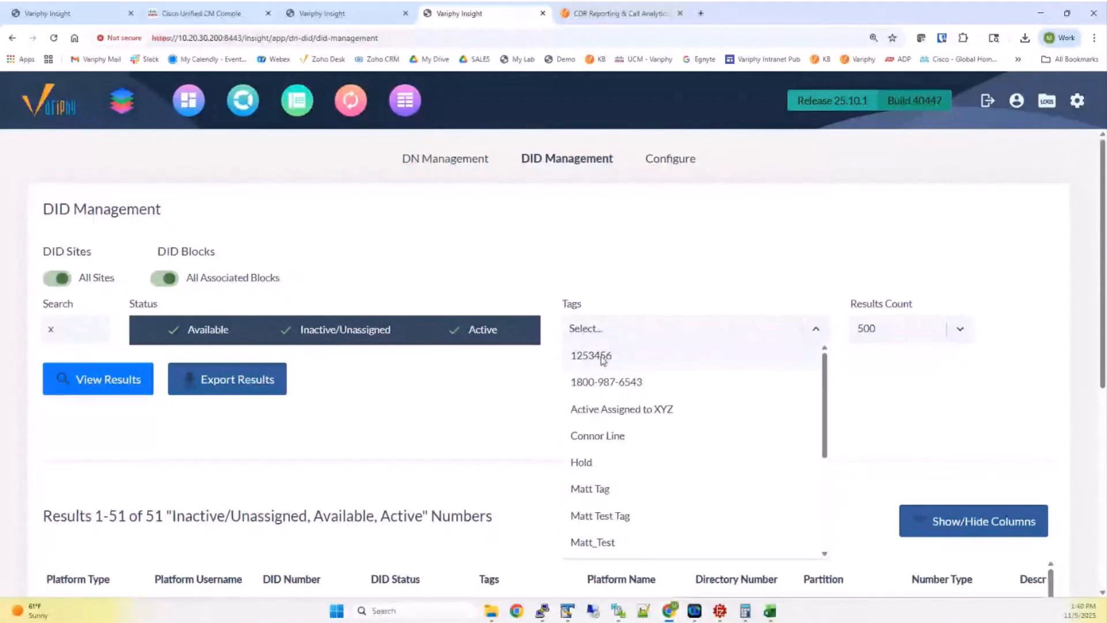
{"action": "left_click", "coordinate": [606, 434]}
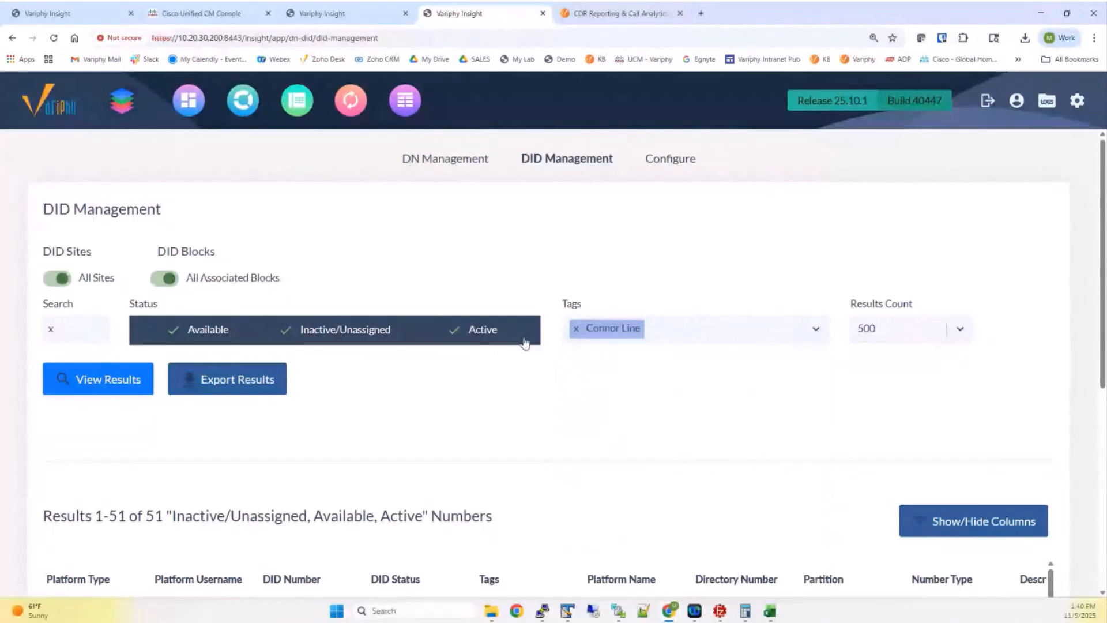
{"action": "key", "text": "BackSpace"}
{"action": "scroll", "coordinate": [478, 372], "scroll_direction": "down", "scroll_amount": 3}
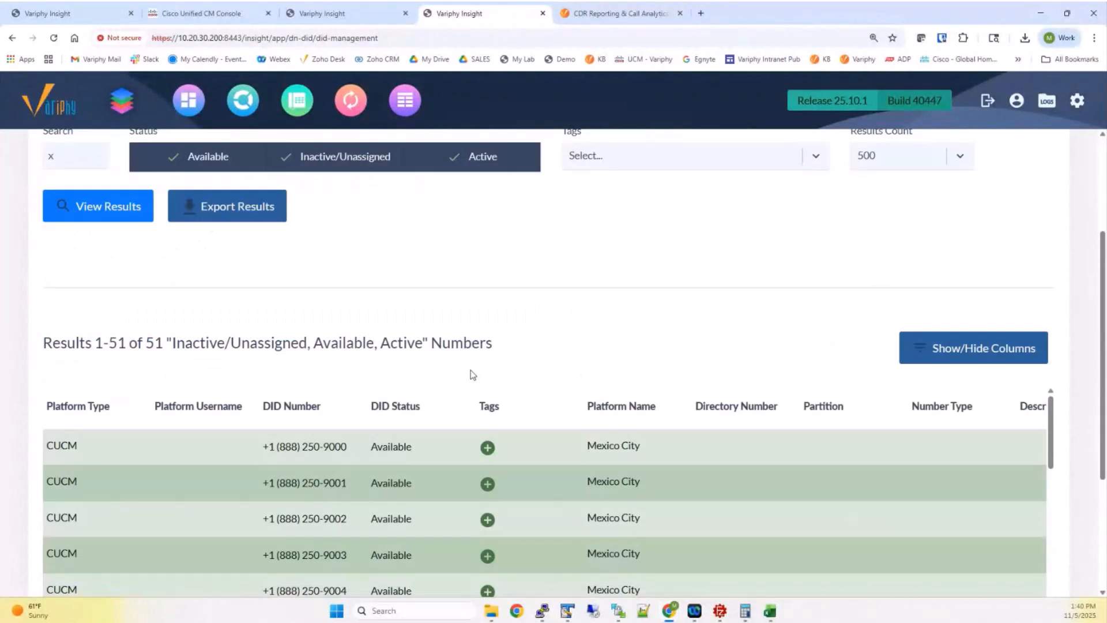
{"action": "scroll", "coordinate": [468, 389], "scroll_direction": "up", "scroll_amount": 3}
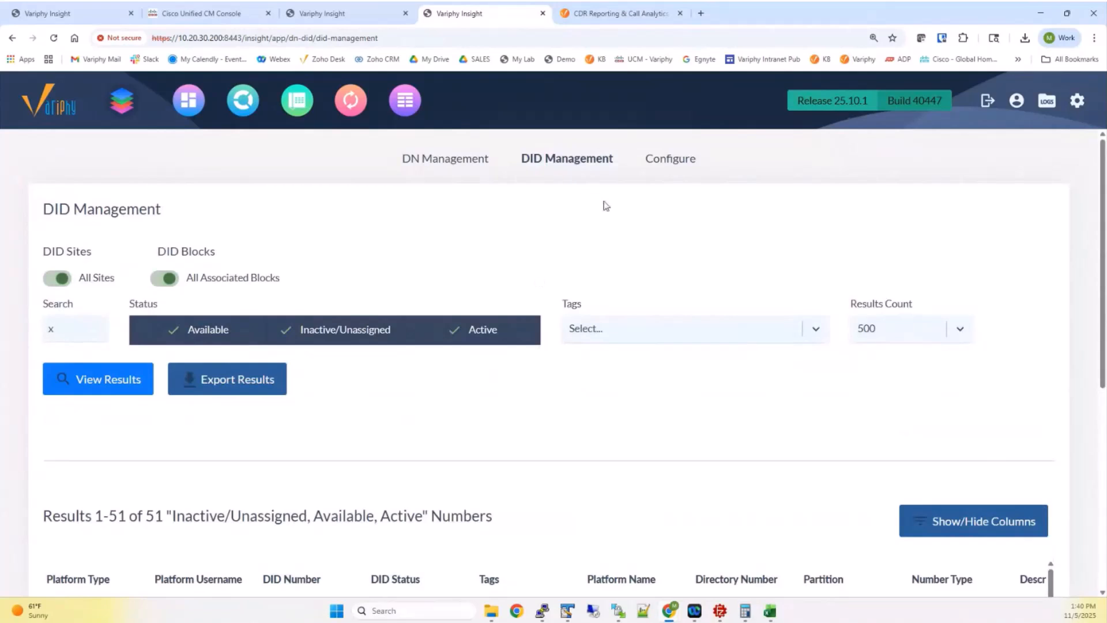
Tag 888-250 Block numbers 9000 through 9010 with Connor Line and save the block
{"action": "left_click", "coordinate": [633, 170]}
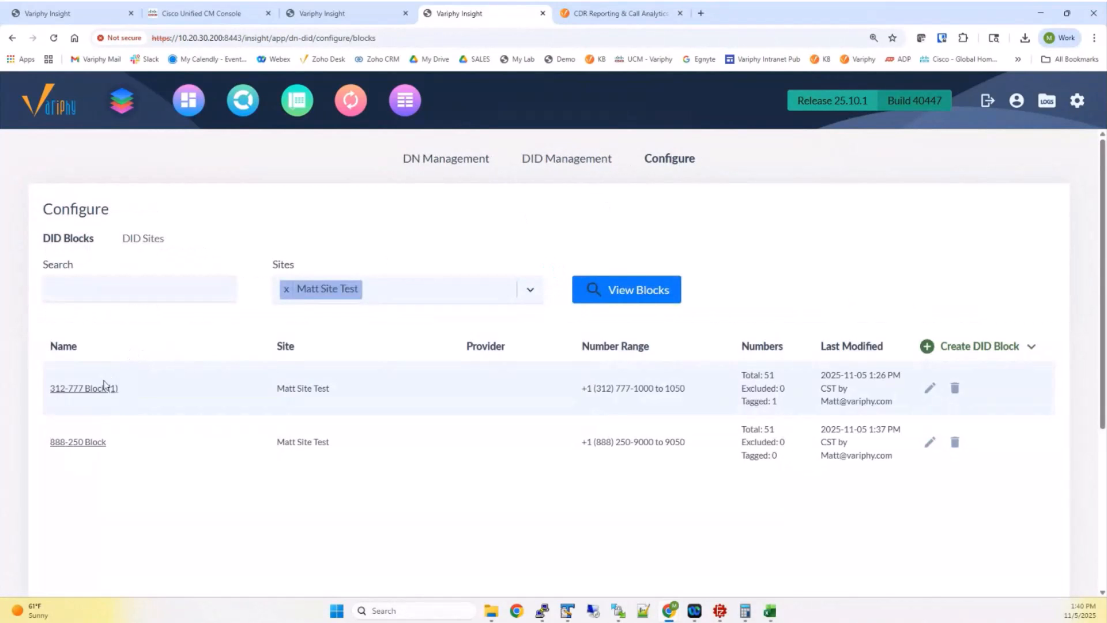
{"action": "left_click", "coordinate": [93, 439]}
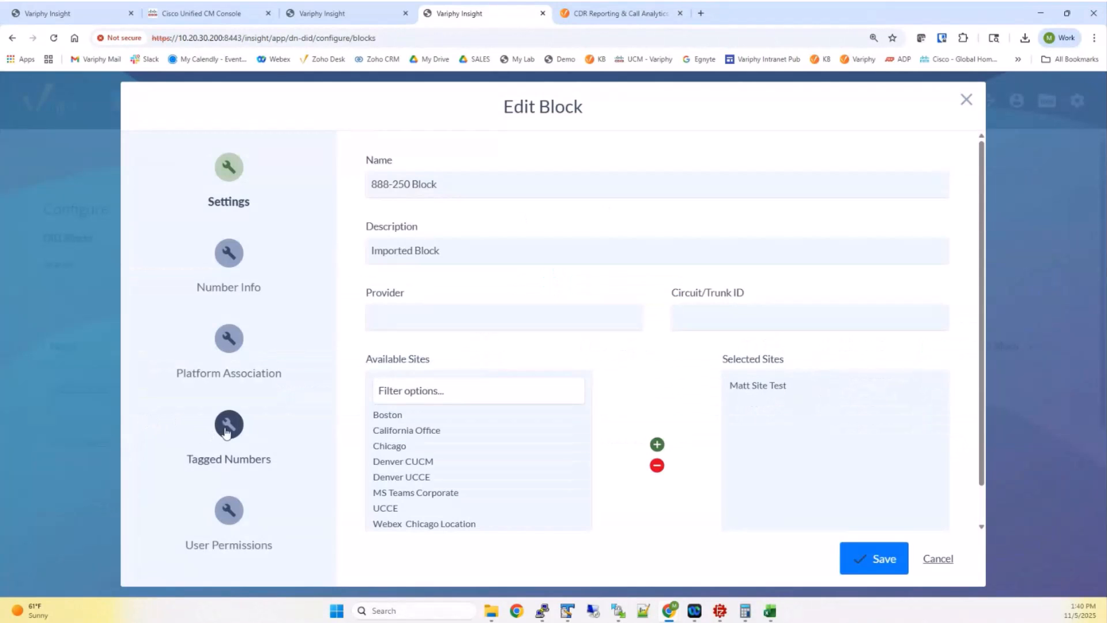
{"action": "left_click", "coordinate": [229, 432]}
{"action": "left_click", "coordinate": [580, 162]}
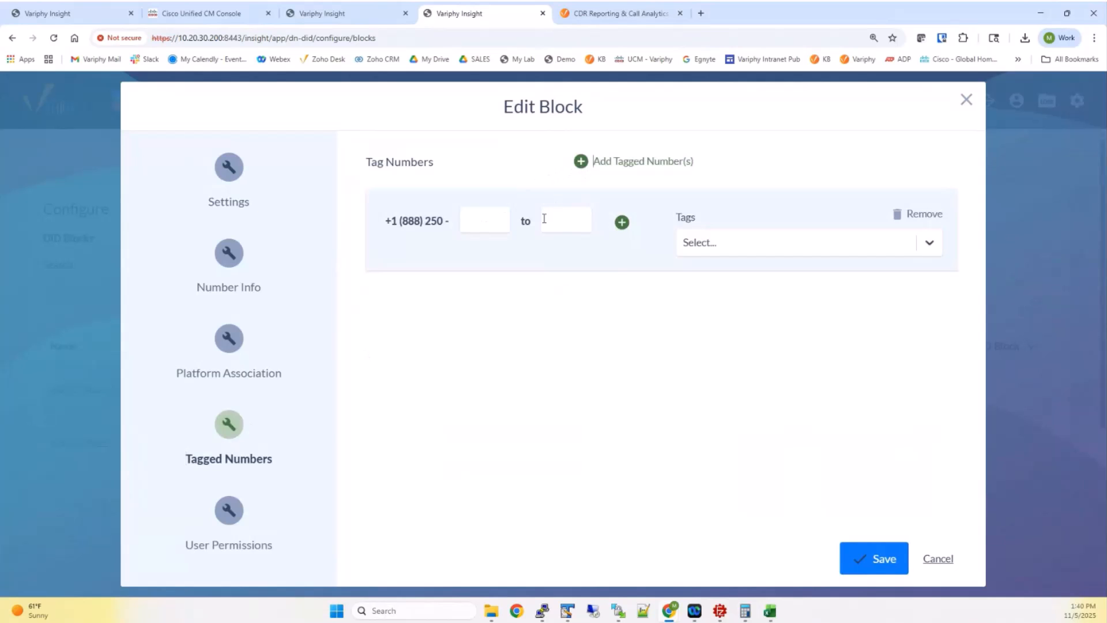
{"action": "left_click", "coordinate": [479, 224]}
{"action": "type", "text": "9000"}
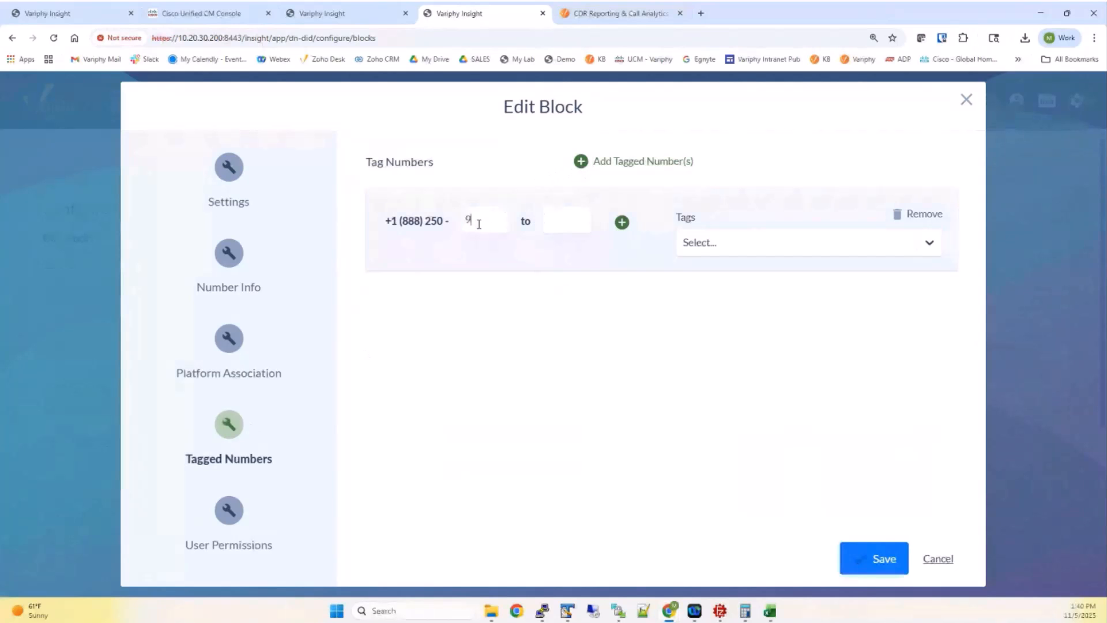
{"action": "key", "text": "Tab"}
{"action": "type", "text": "90"}
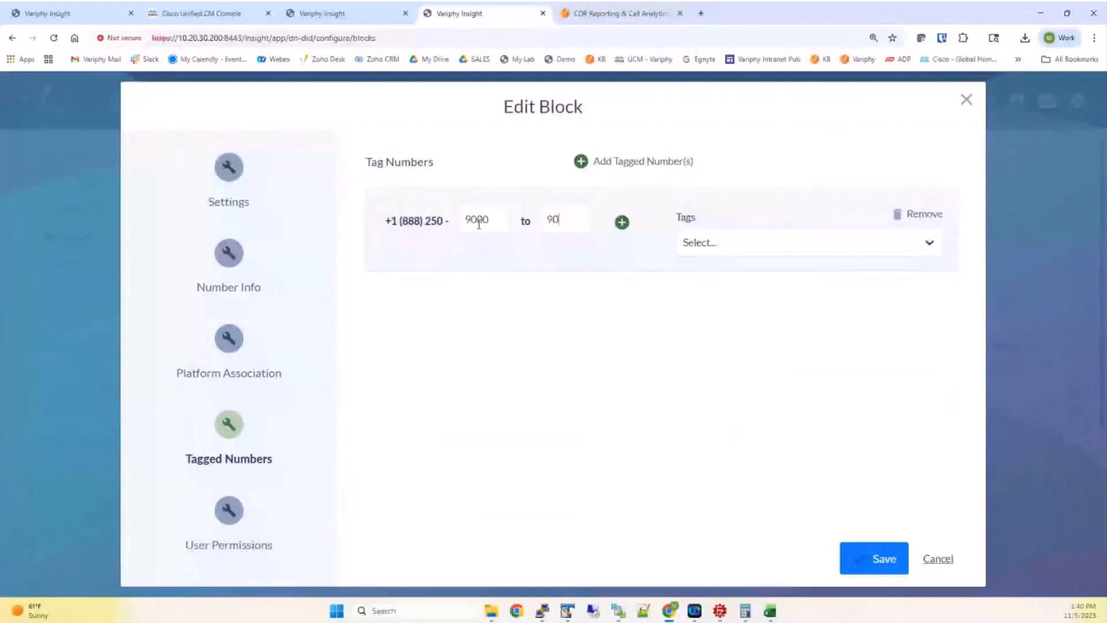
{"action": "type", "text": "10"}
{"action": "left_click", "coordinate": [702, 243]}
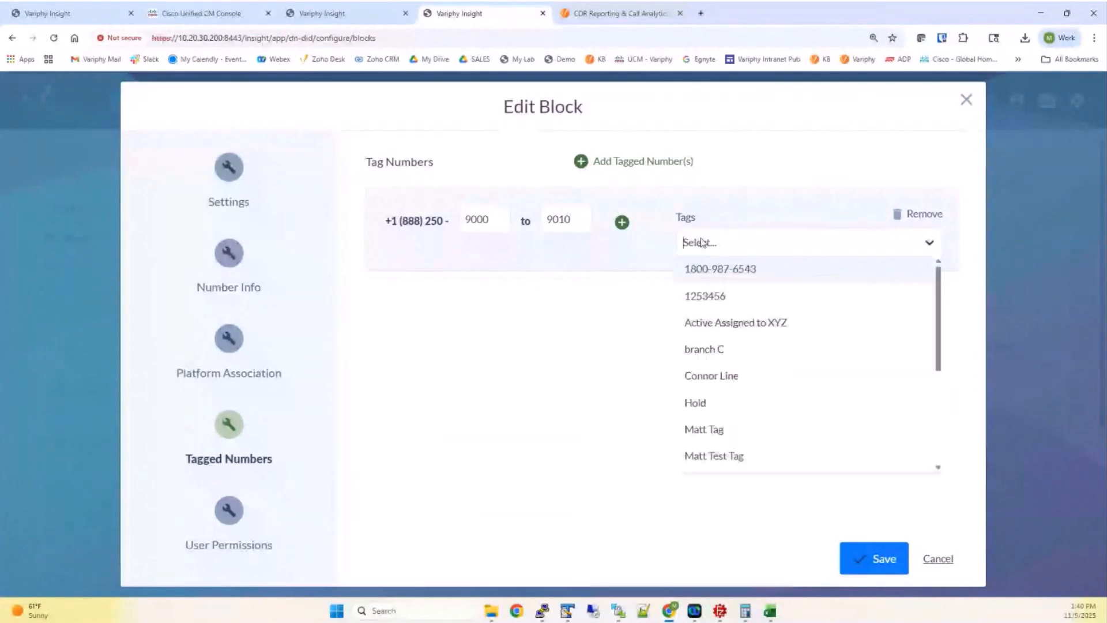
{"action": "left_click", "coordinate": [720, 377]}
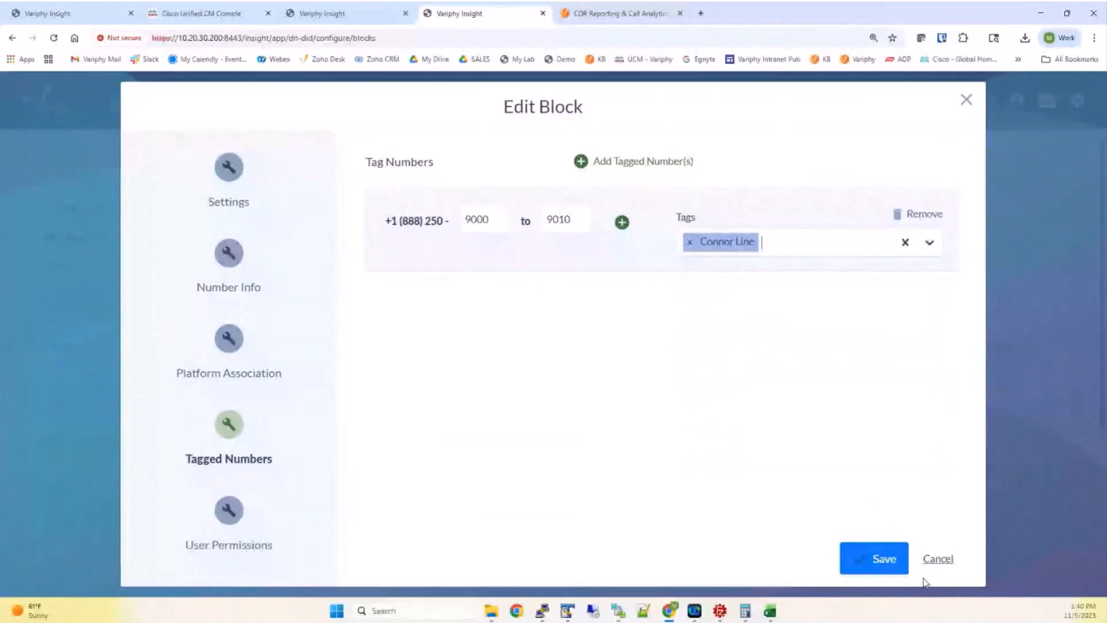
{"action": "left_click", "coordinate": [878, 561]}
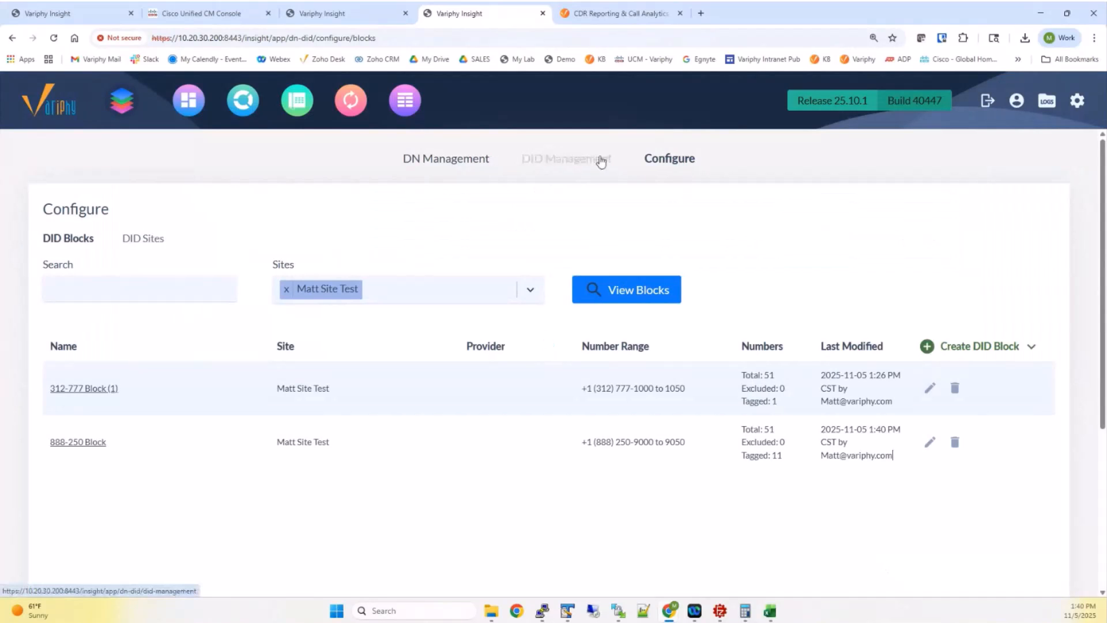
{"action": "left_click", "coordinate": [601, 160]}
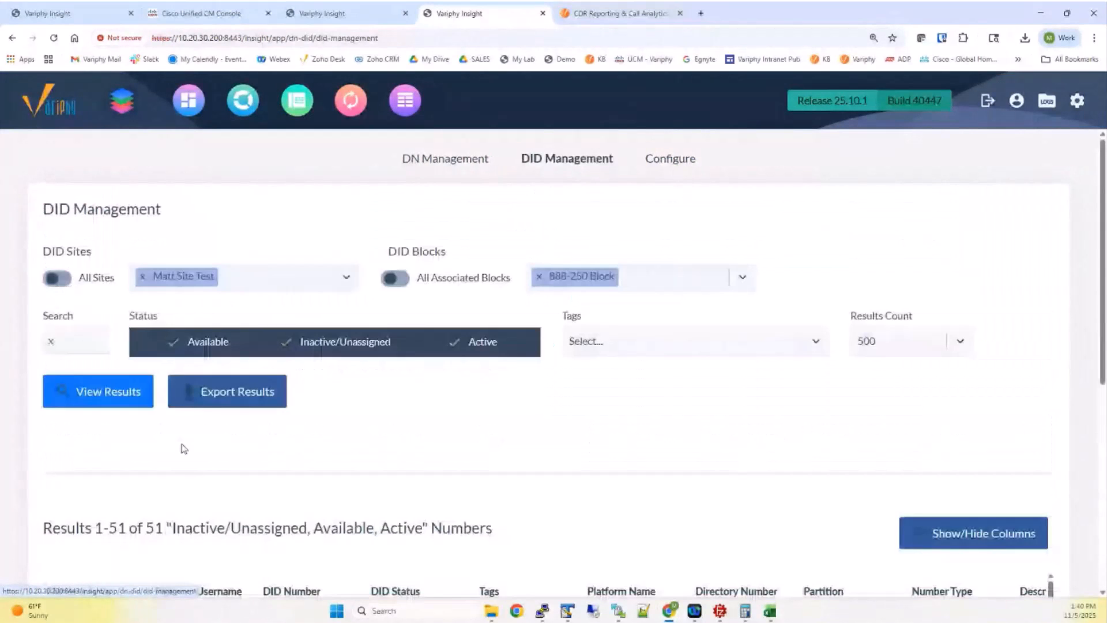
{"action": "scroll", "coordinate": [312, 472], "scroll_direction": "down", "scroll_amount": 5}
{"action": "scroll", "coordinate": [309, 469], "scroll_direction": "up", "scroll_amount": 2}
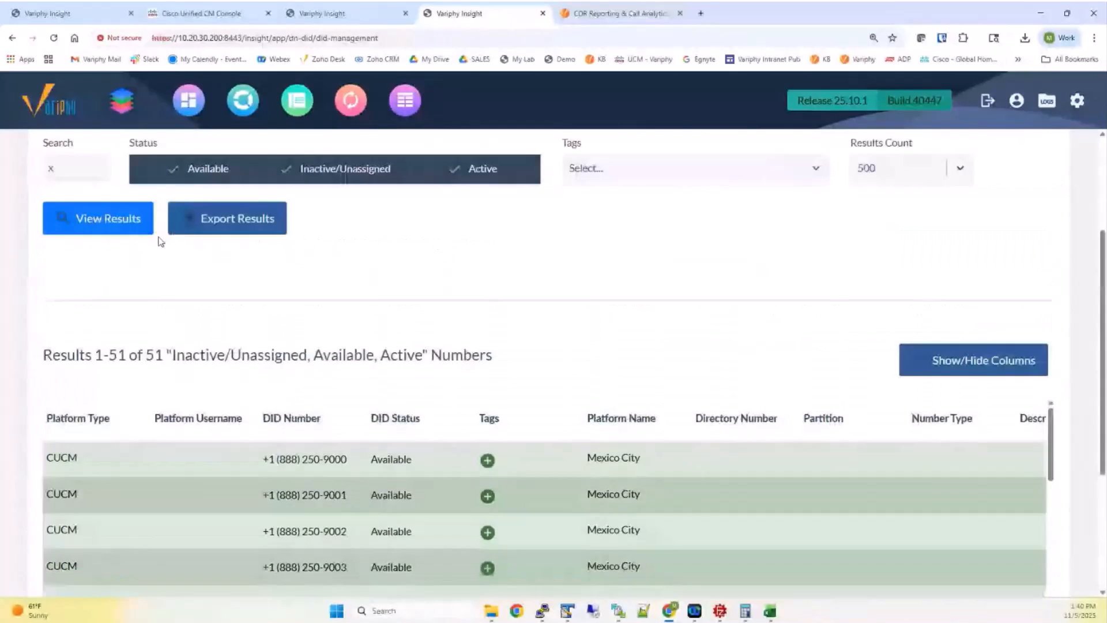
{"action": "left_click", "coordinate": [98, 220]}
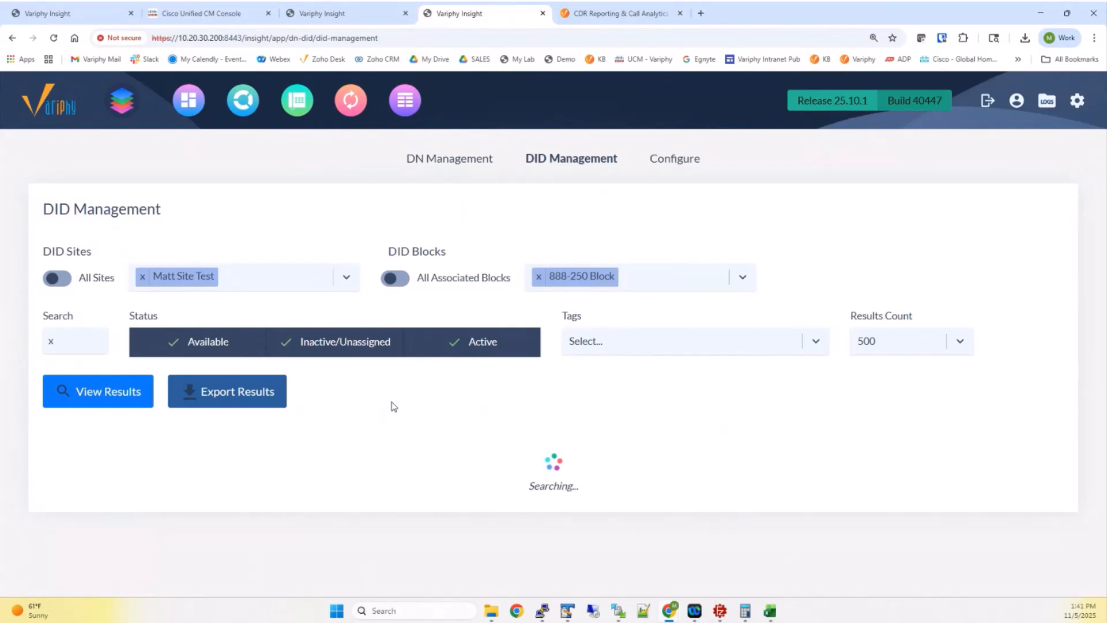
{"action": "scroll", "coordinate": [410, 419], "scroll_direction": "down", "scroll_amount": 4}
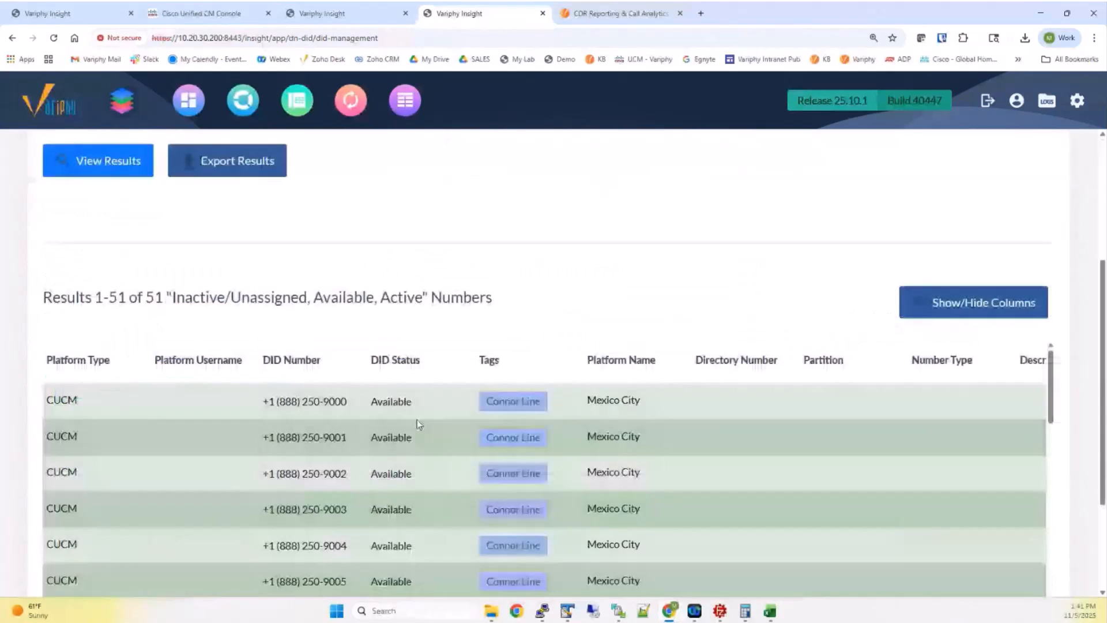
{"action": "scroll", "coordinate": [514, 444], "scroll_direction": "down", "scroll_amount": 3}
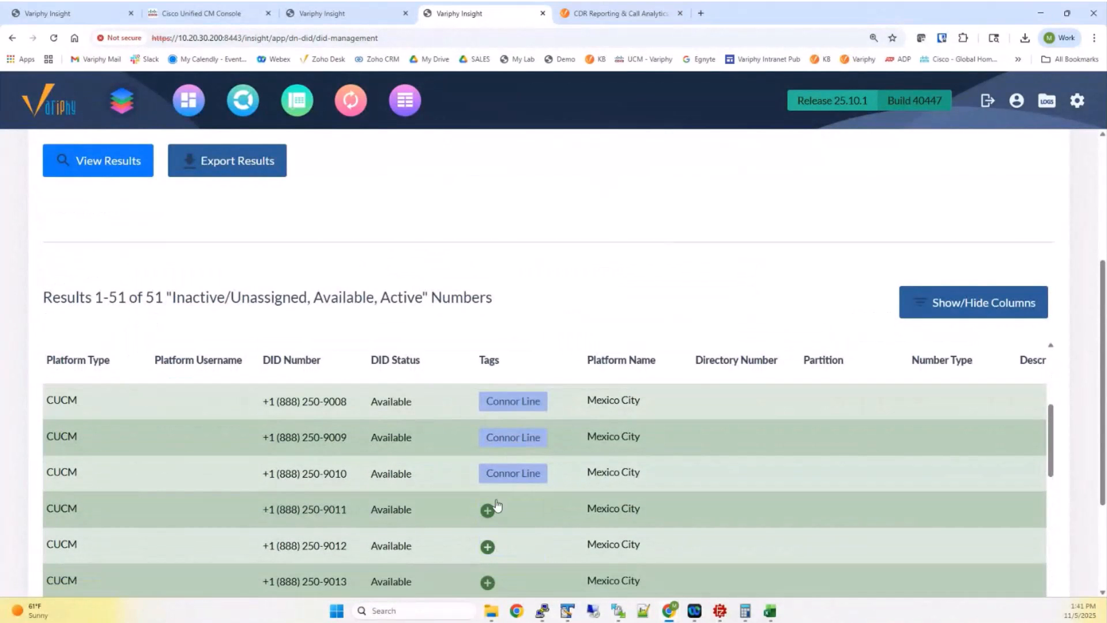
{"action": "scroll", "coordinate": [425, 275], "scroll_direction": "up", "scroll_amount": 3}
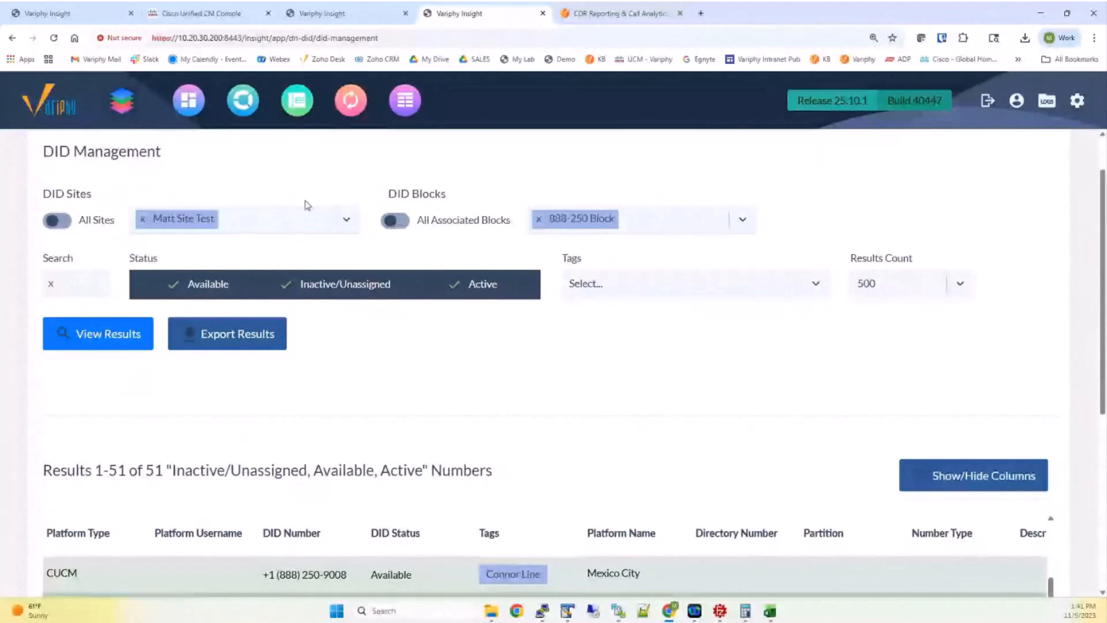
Open the Export Results report settings and go up one folder from DN vs DID webinar in File Explorer
{"action": "left_click", "coordinate": [227, 333]}
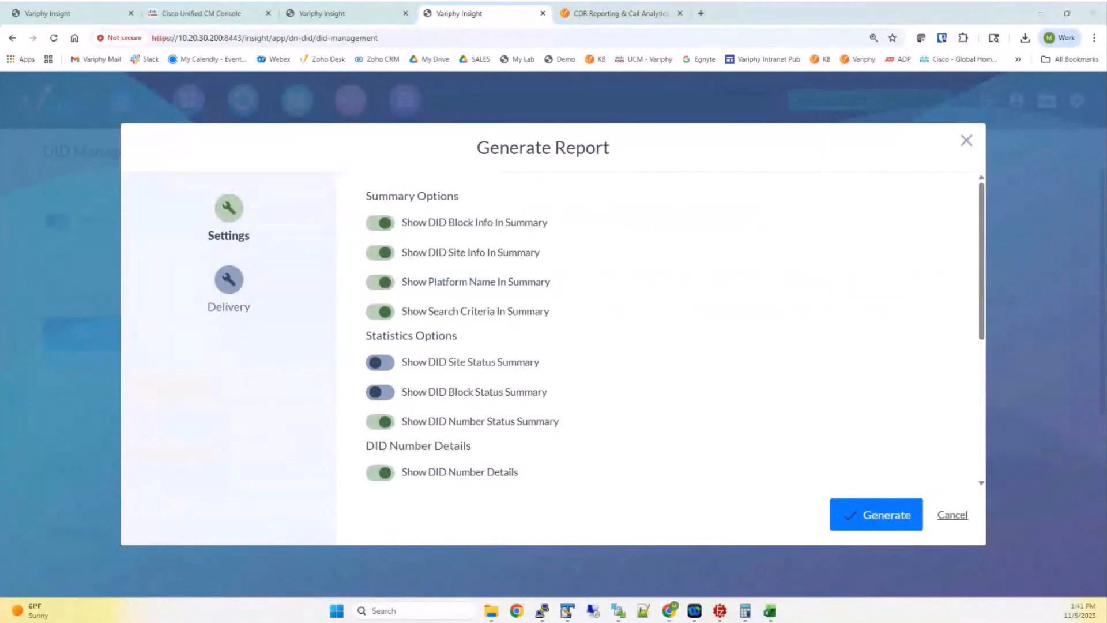
{"action": "key", "text": "alt+Tab"}
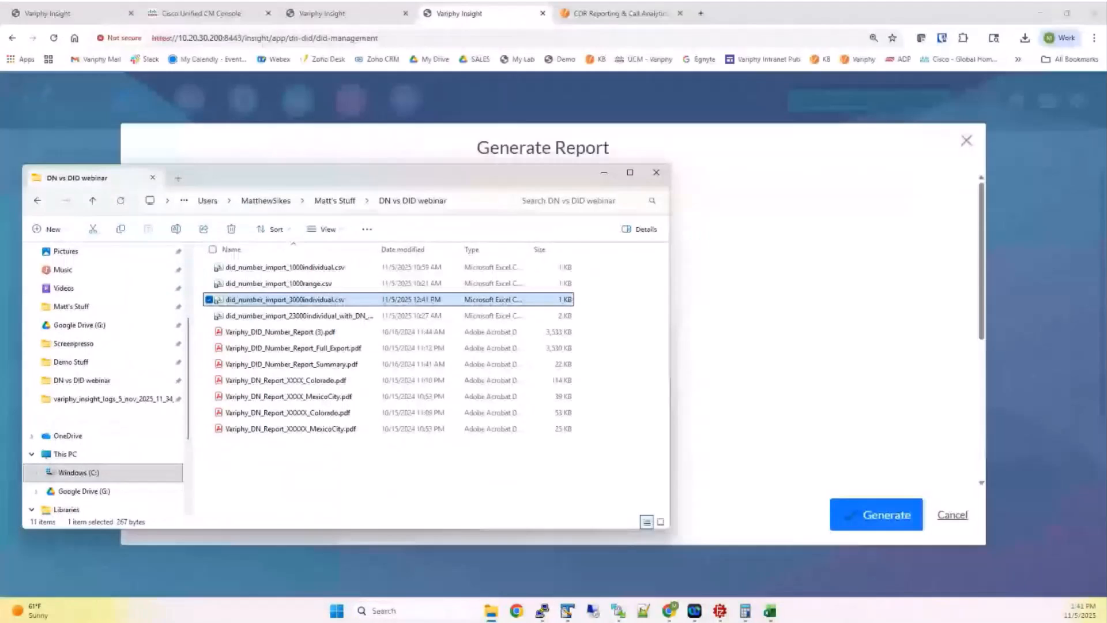
{"action": "key", "text": "alt+Up"}
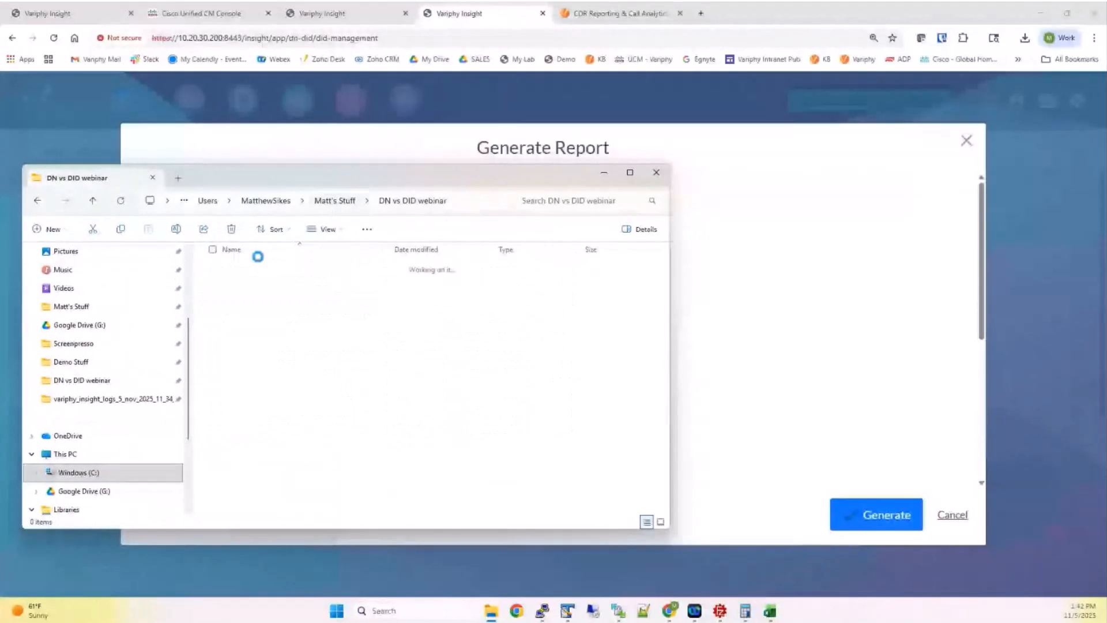
{"action": "left_click", "coordinate": [269, 158]}
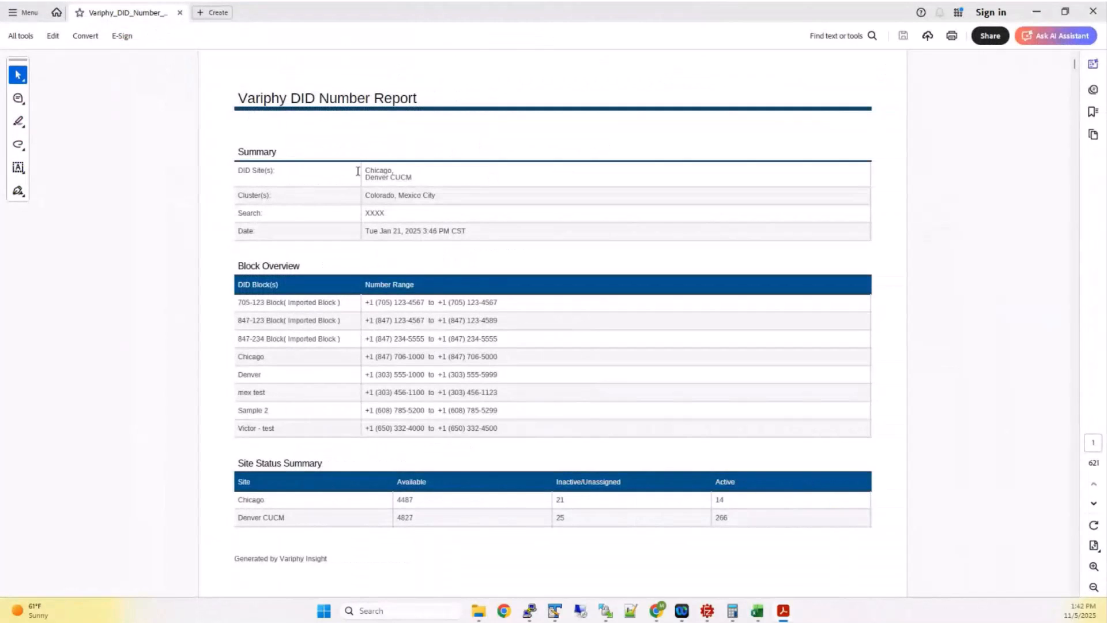
Review the summary and pages of the 621-page DID Number Report, then restore Acrobat's window down
{"action": "left_click_drag", "start_coordinate": [358, 171], "coordinate": [413, 178]}
{"action": "left_click", "coordinate": [369, 304]}
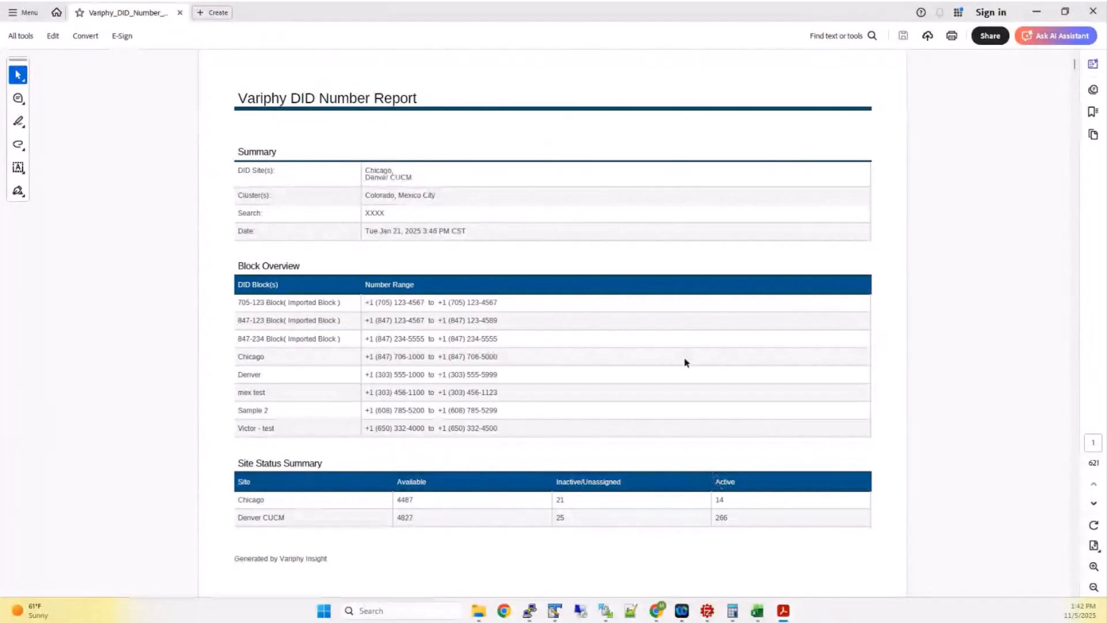
{"action": "scroll", "coordinate": [785, 291], "scroll_direction": "down", "scroll_amount": 5}
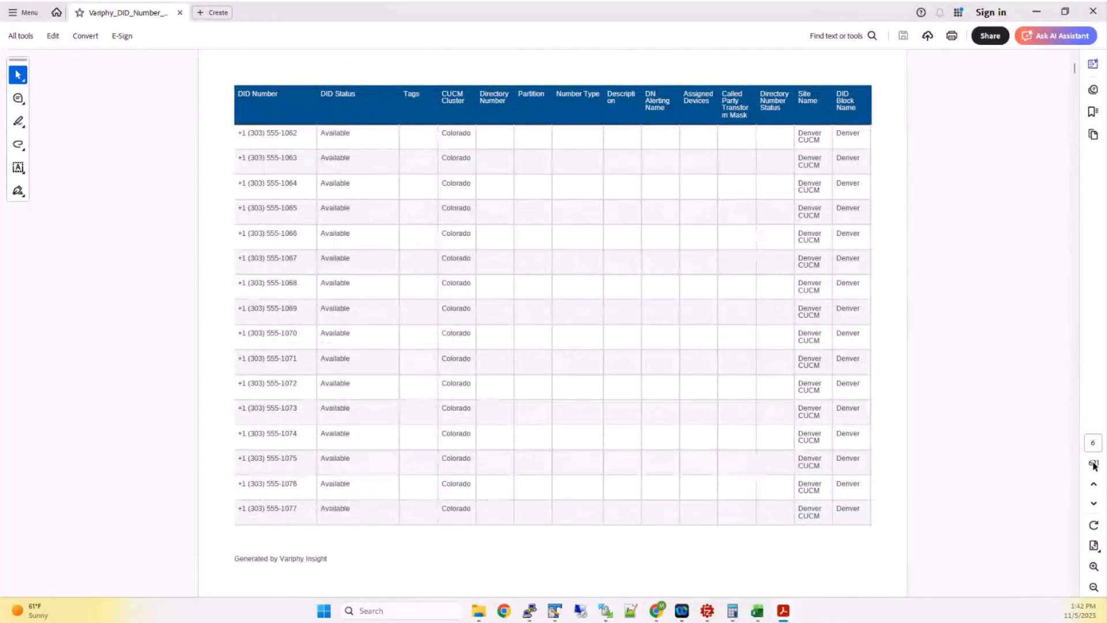
{"action": "left_click_drag", "start_coordinate": [1075, 68], "coordinate": [1076, 65]}
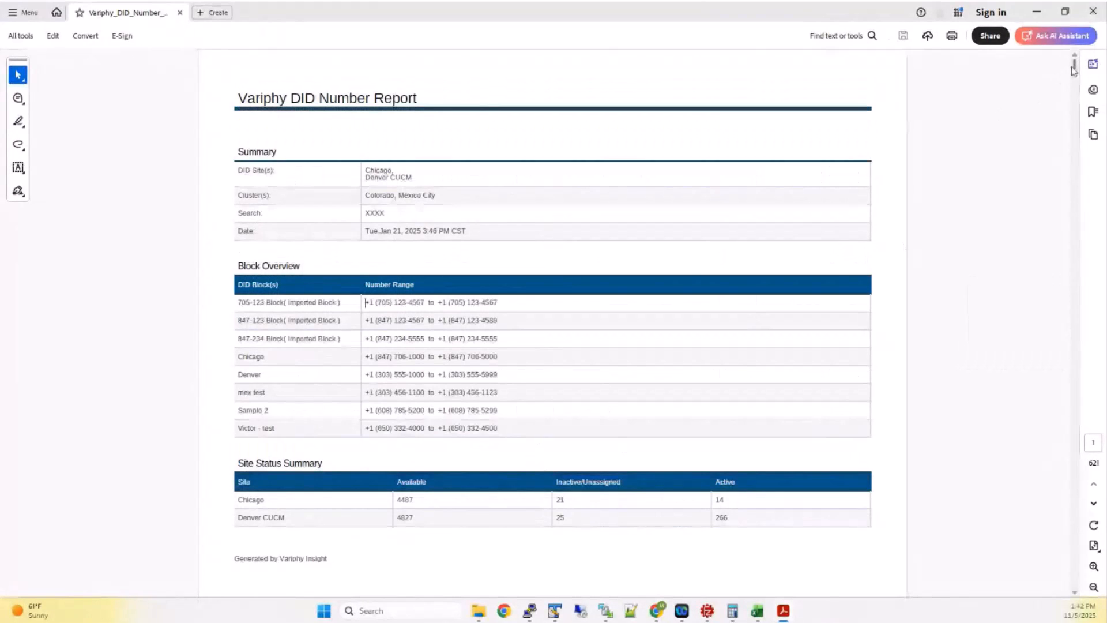
{"action": "left_click_drag", "start_coordinate": [1075, 64], "coordinate": [1069, 581]}
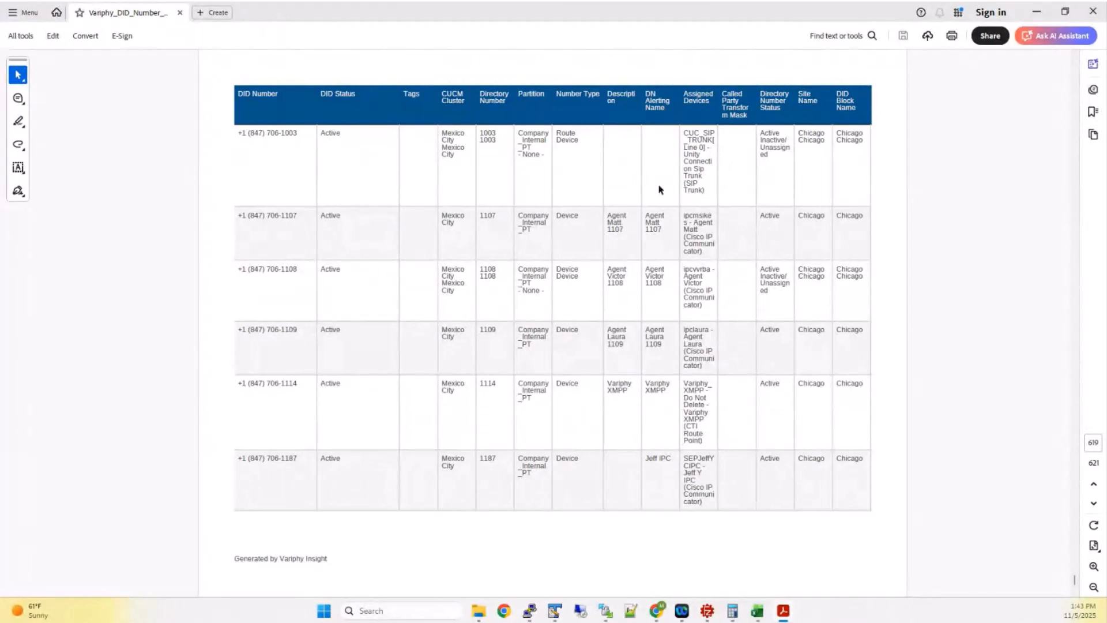
{"action": "left_click_drag", "start_coordinate": [1074, 580], "coordinate": [1053, 48]}
{"action": "left_click", "coordinate": [1066, 12]}
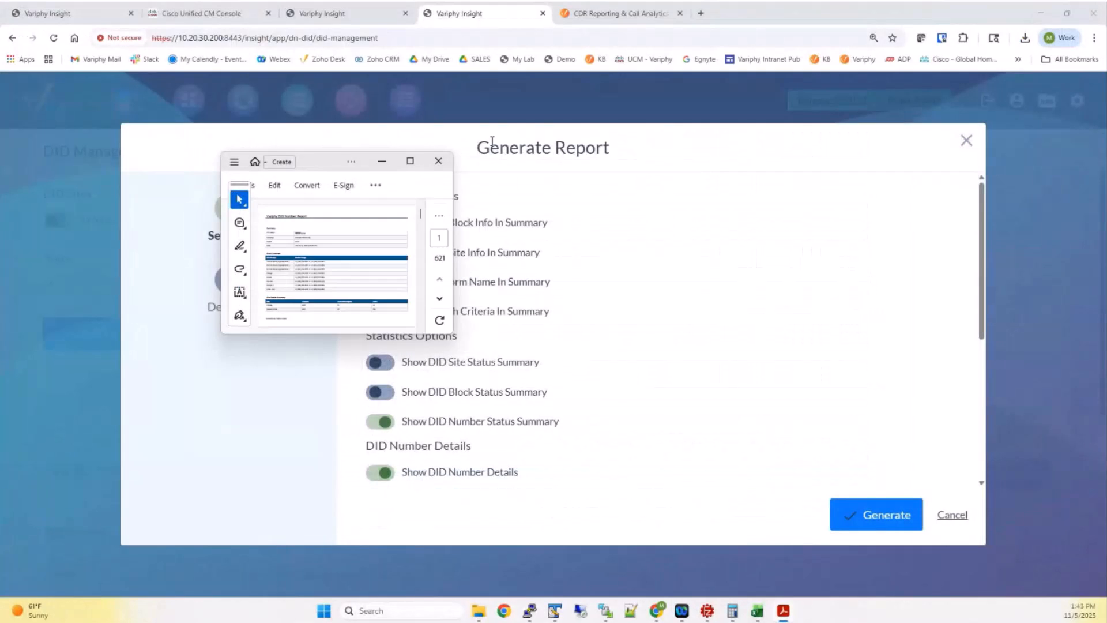
Move the Acrobat window aside, turn off Show DID Number Details, and cancel Generate Report
{"action": "left_click_drag", "start_coordinate": [322, 165], "coordinate": [0, 196]}
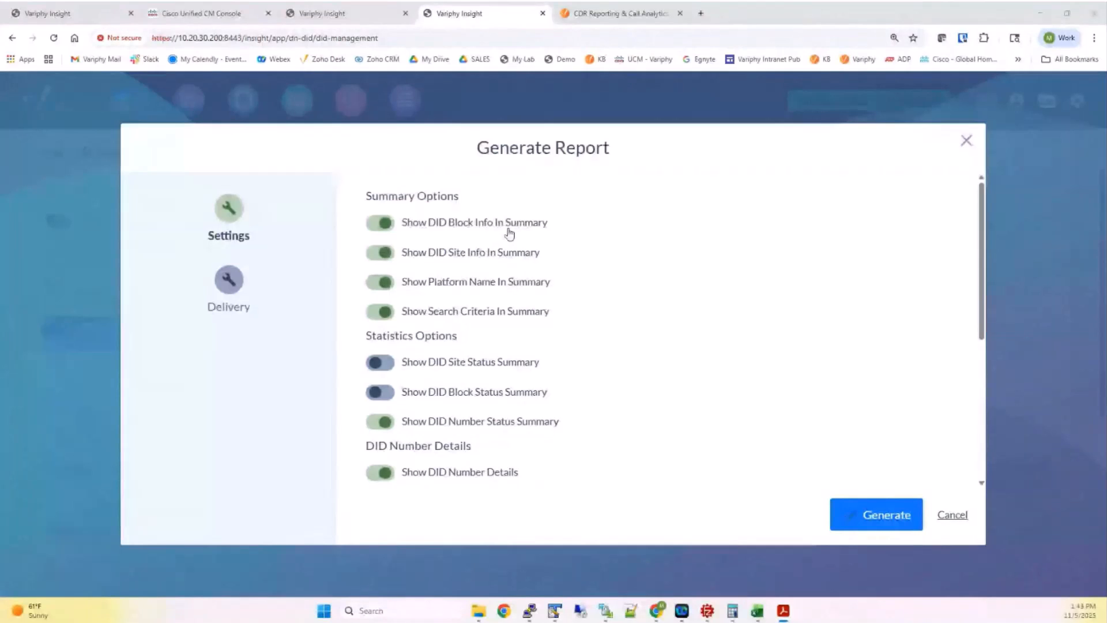
{"action": "left_click_drag", "start_coordinate": [388, 474], "coordinate": [523, 476]}
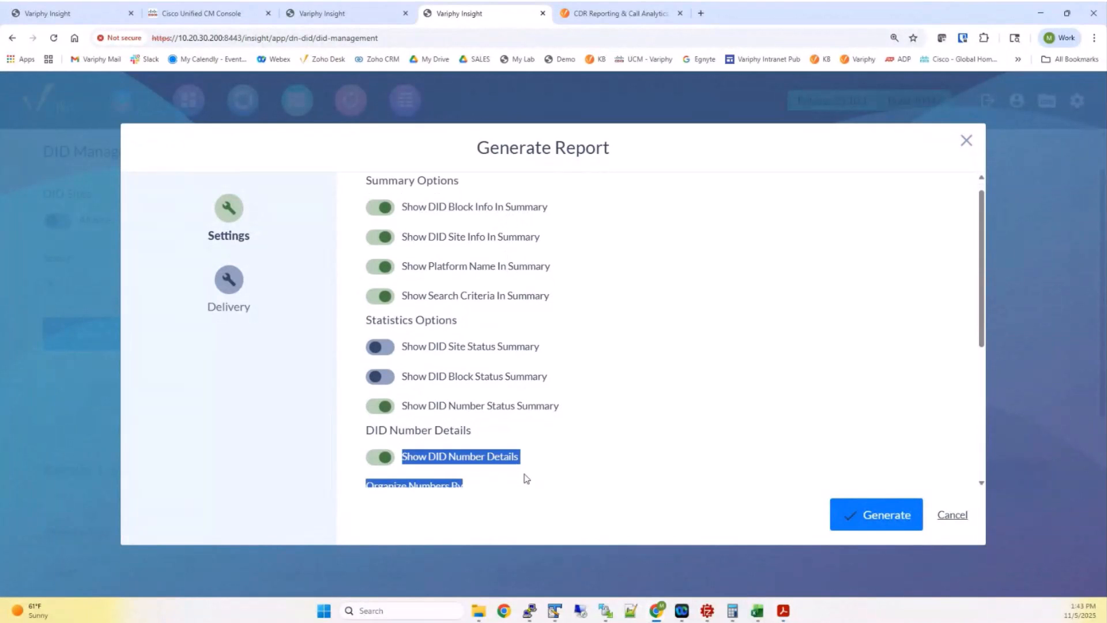
{"action": "left_click", "coordinate": [380, 457]}
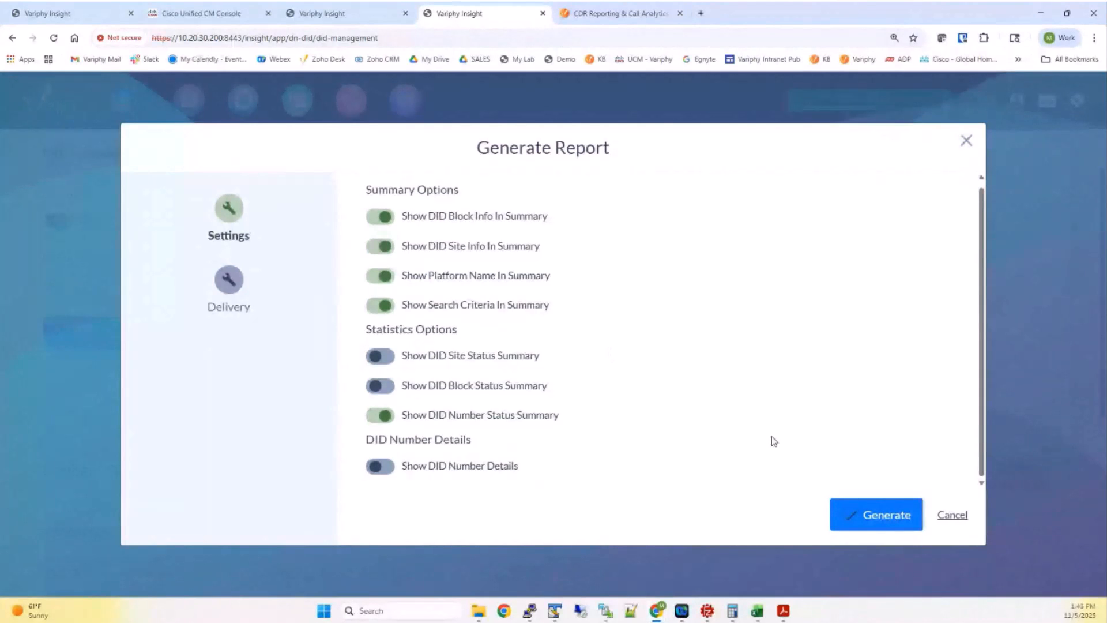
{"action": "left_click", "coordinate": [954, 518]}
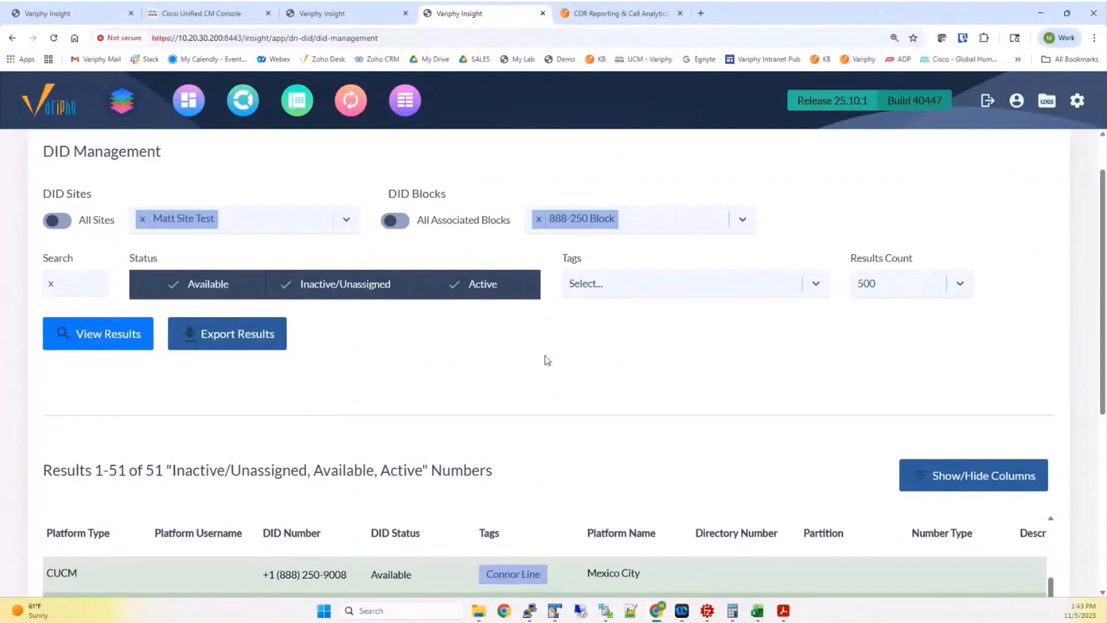
Zoom the browser out two levels to view the 888-250 Connor Line results
{"action": "key", "text": "ctrl+minus"}
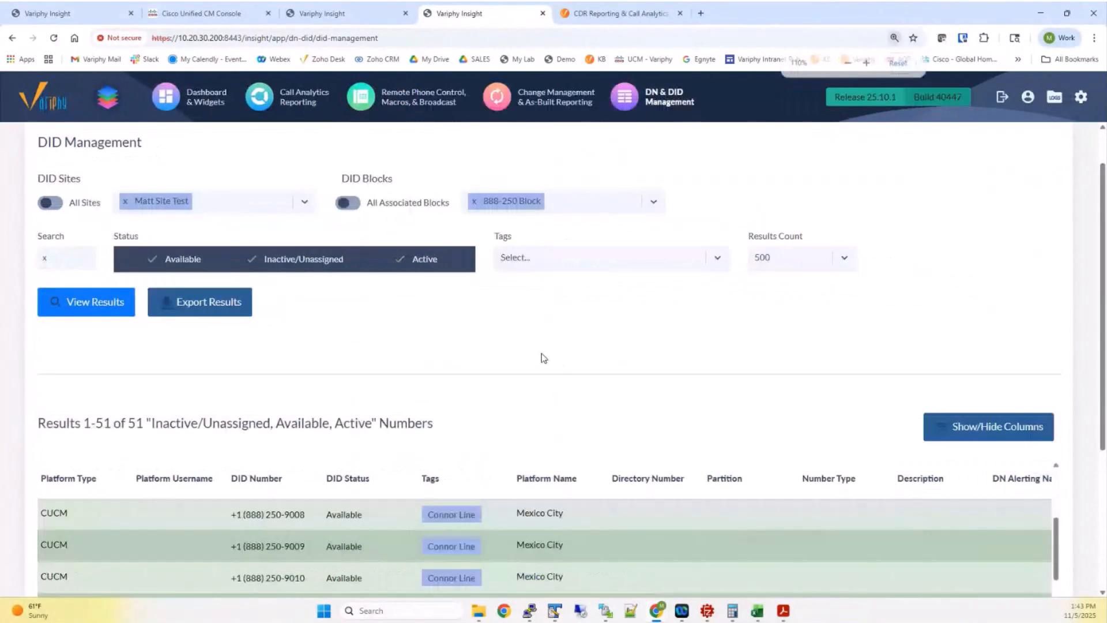
{"action": "key", "text": "ctrl+minus"}
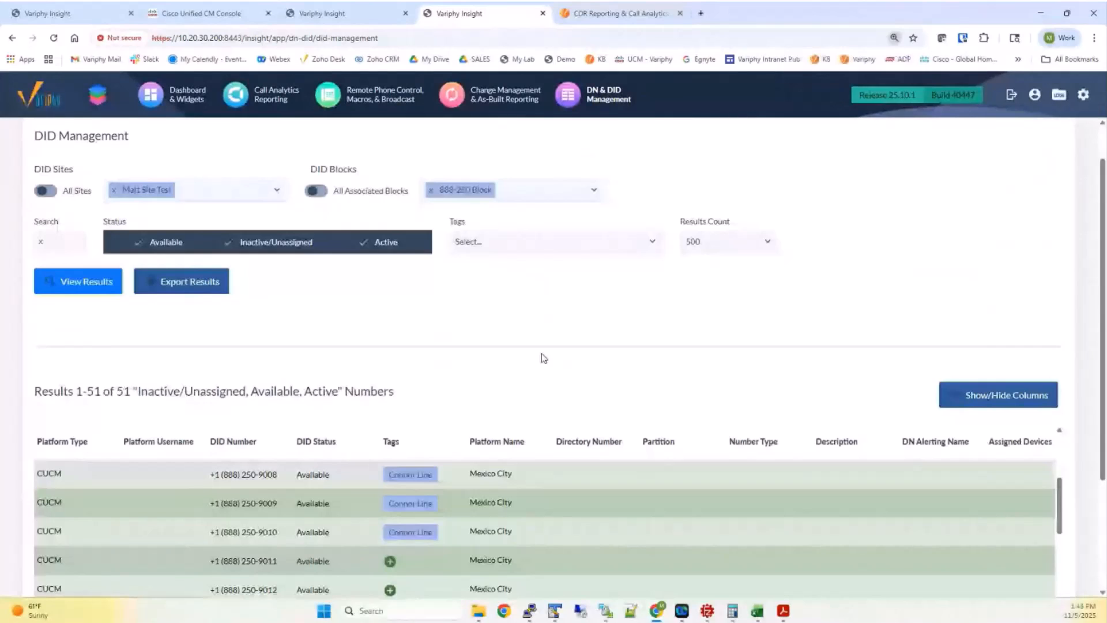
{"action": "scroll", "coordinate": [542, 357], "scroll_direction": "up", "scroll_amount": 1}
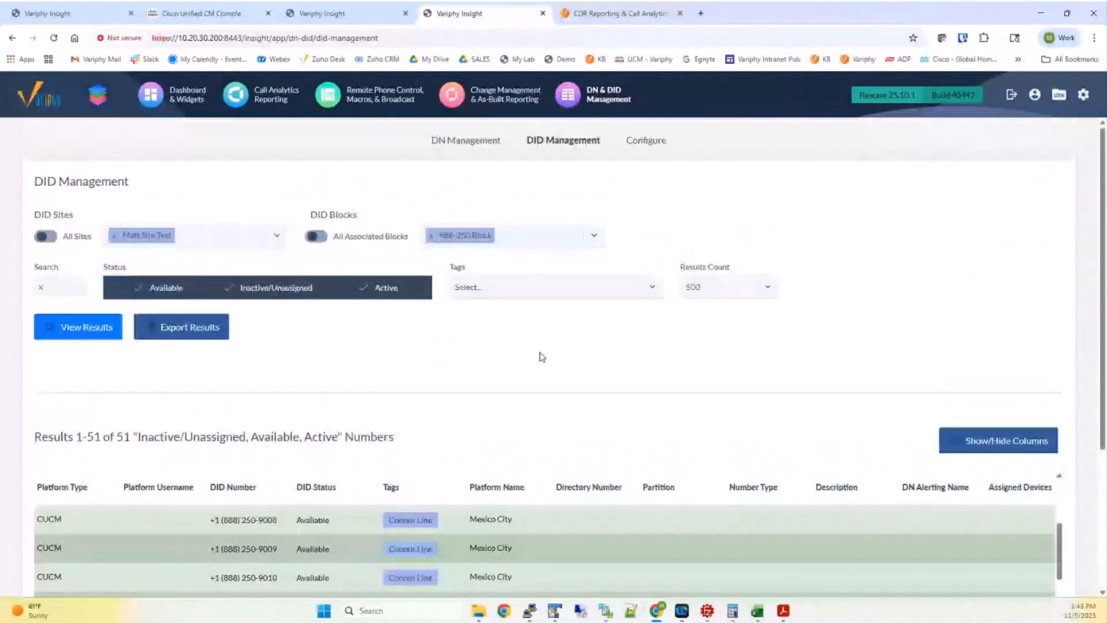